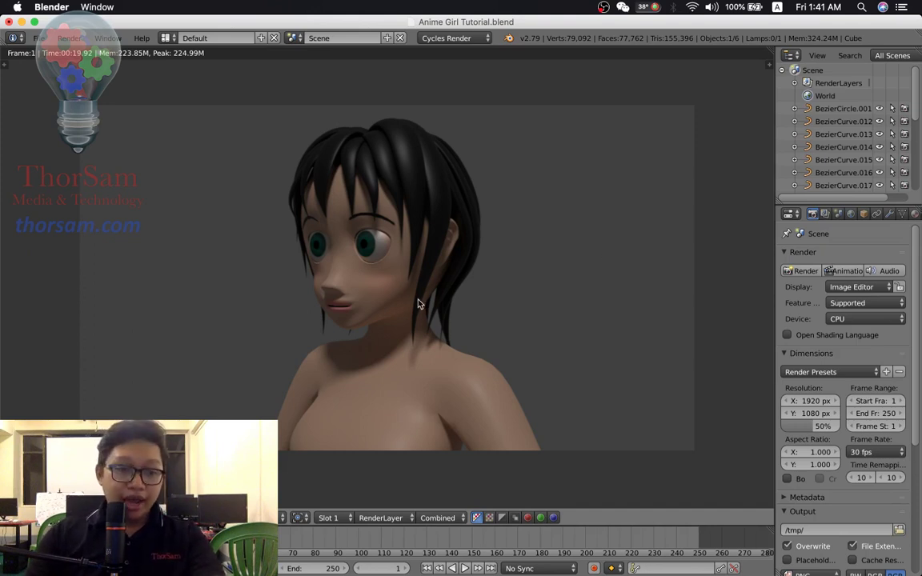
# Leave the render result and frame the full character in Front Ortho view
pyautogui.press('Escape')
pyautogui.scroll(2, 478, 333)
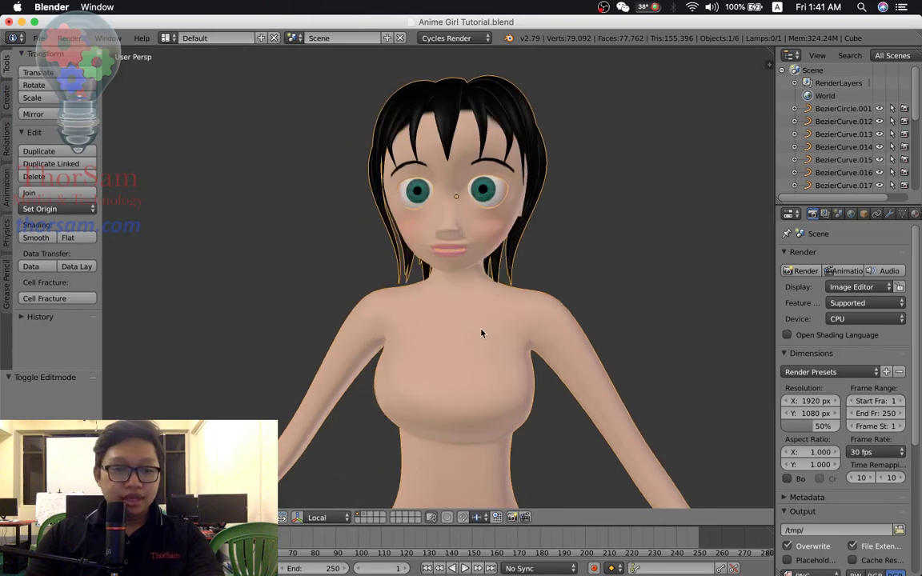
pyautogui.press('KP_1')
pyautogui.press('KP_5')
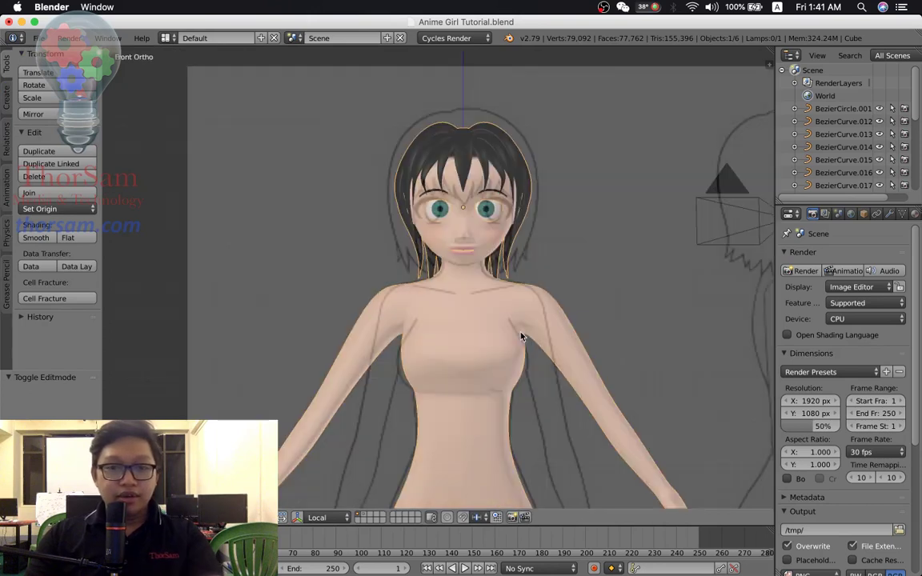
pyautogui.scroll(-5, 520, 336)
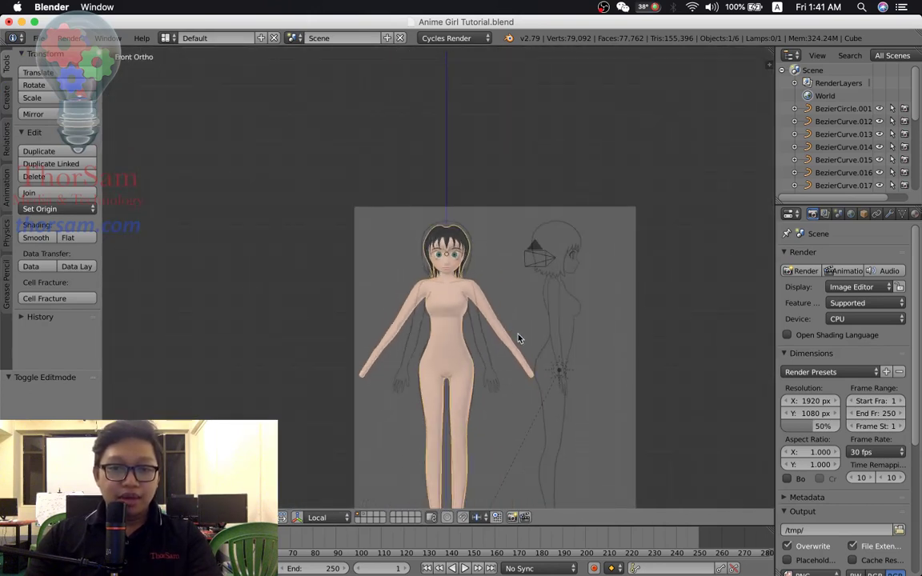
pyautogui.keyDown('shift'); pyautogui.moveTo(521, 367); pyautogui.dragTo(481, 258, button='middle'); pyautogui.keyUp('shift')
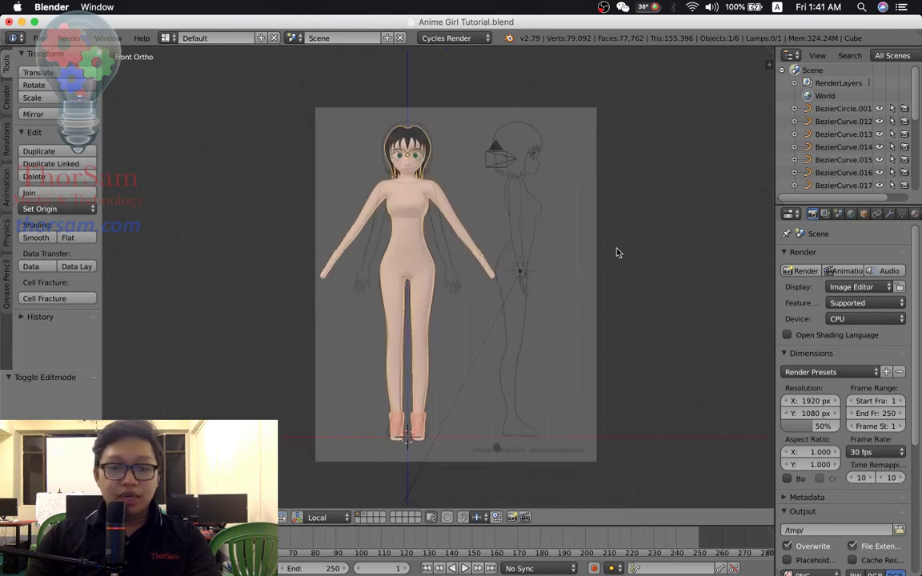
# Hide the front reference image in the N panel and centre the character
pyautogui.press('n')
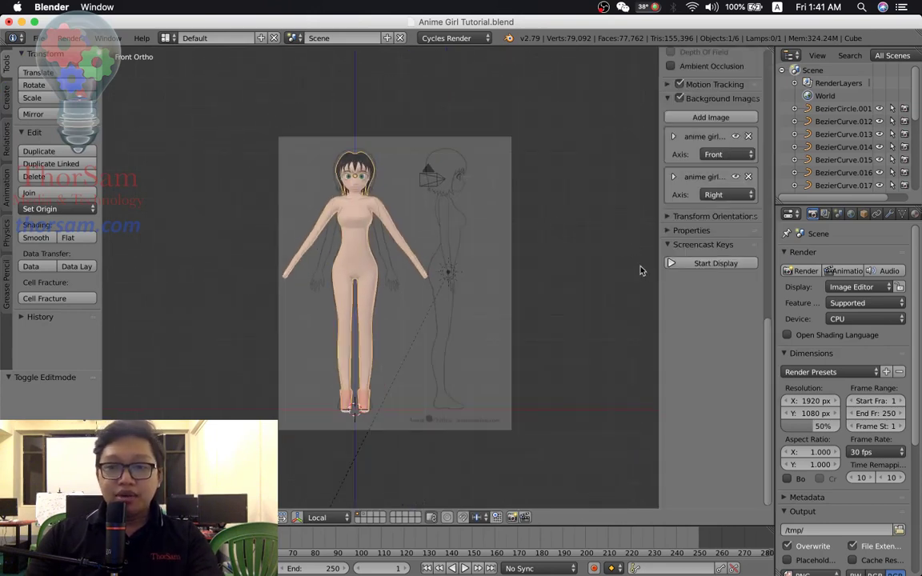
pyautogui.click(736, 137)
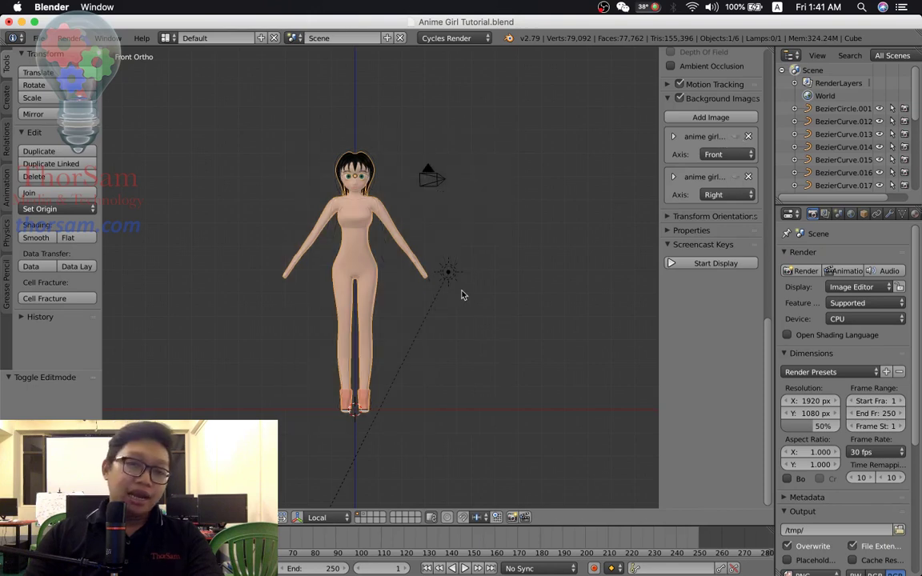
pyautogui.scroll(1, 463, 294)
pyautogui.scroll(1, 462, 293)
pyautogui.scroll(1, 456, 296)
pyautogui.scroll(-1, 385, 290)
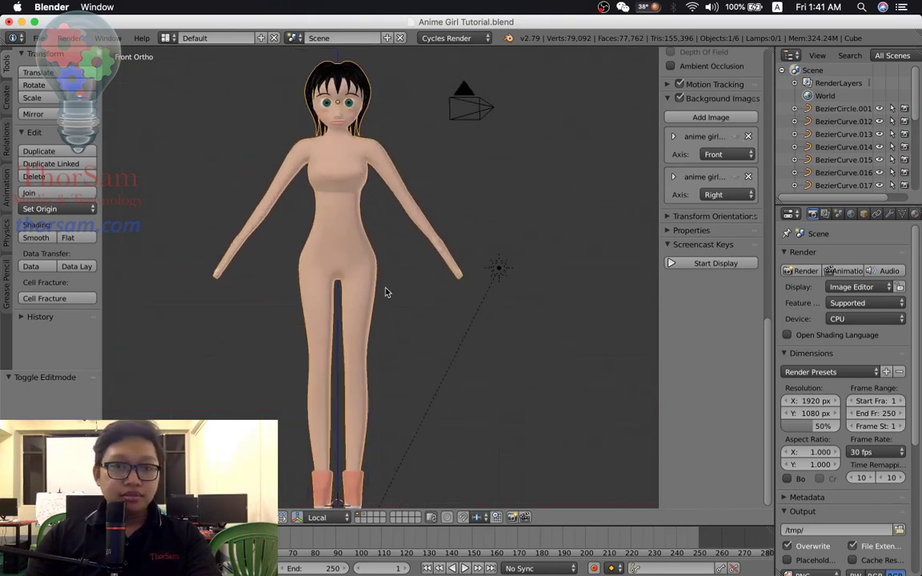
pyautogui.keyDown('shift'); pyautogui.moveTo(385, 291); pyautogui.dragTo(455, 274, button='middle'); pyautogui.keyUp('shift')
pyautogui.scroll(-1, 465, 280)
pyautogui.scroll(-1, 465, 281)
pyautogui.scroll(1, 465, 280)
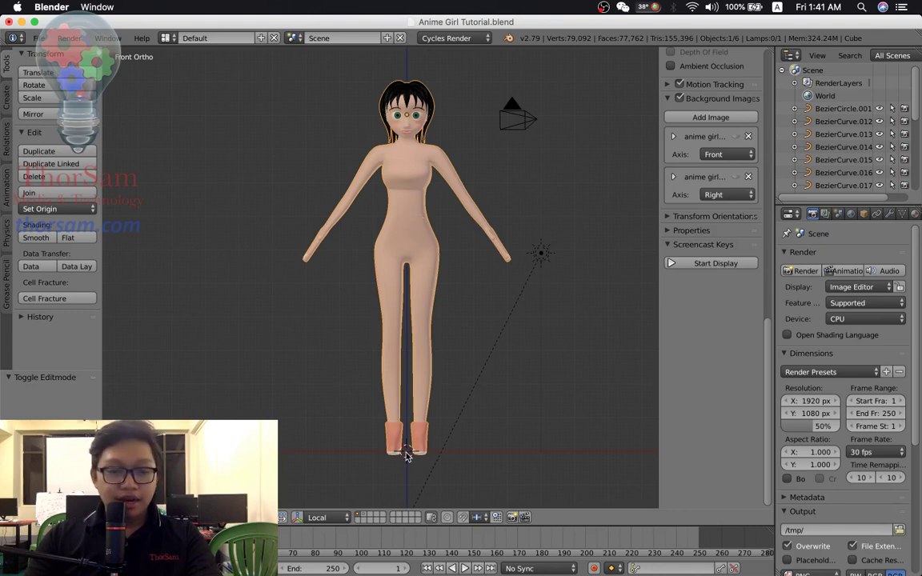
pyautogui.hotkey('shift', 'a')
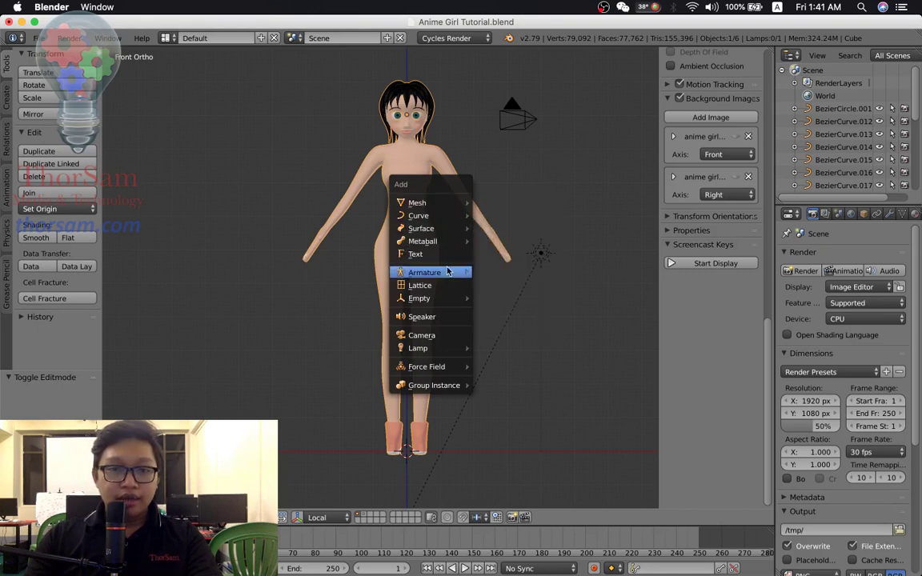
pyautogui.moveTo(424, 272)
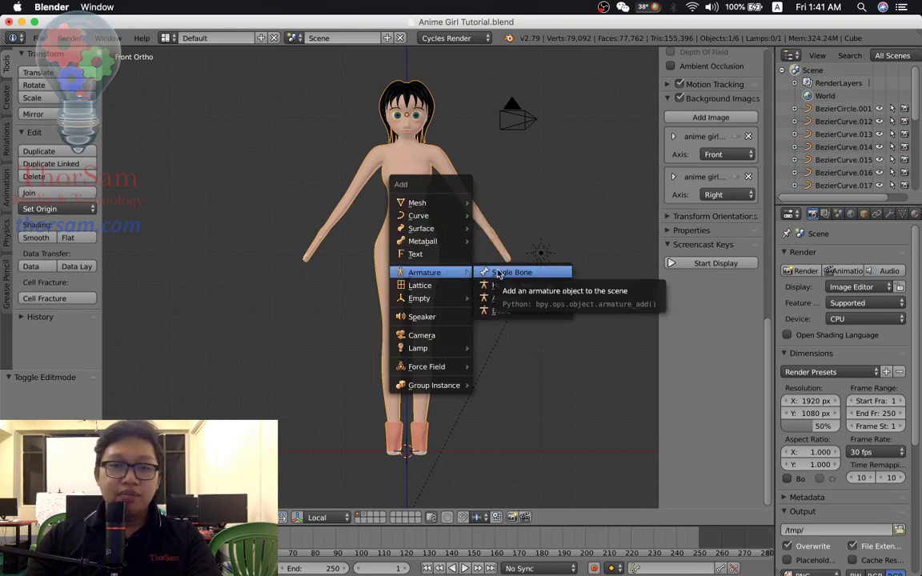
# Add a single-bone armature and move it up along Z to the pelvis
pyautogui.click(498, 273)
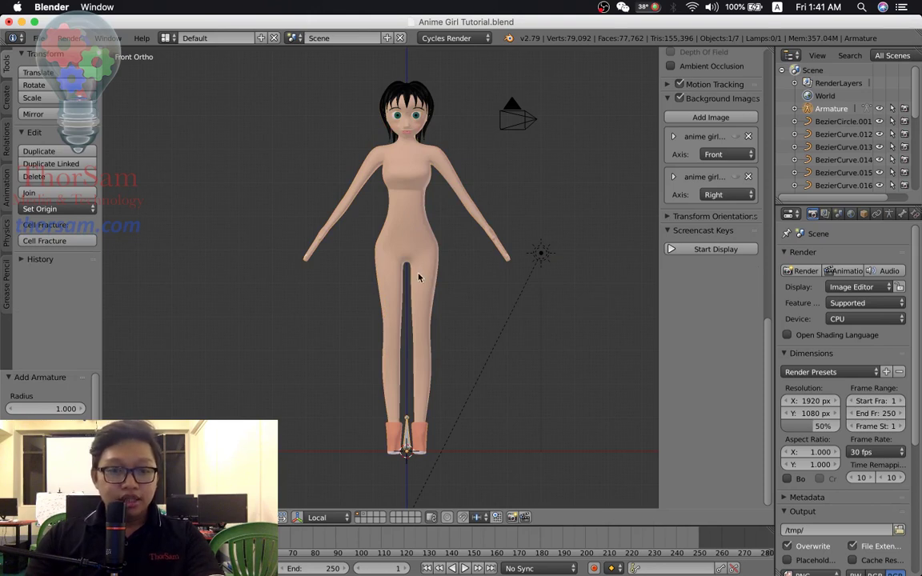
pyautogui.press('g')
pyautogui.press('z')
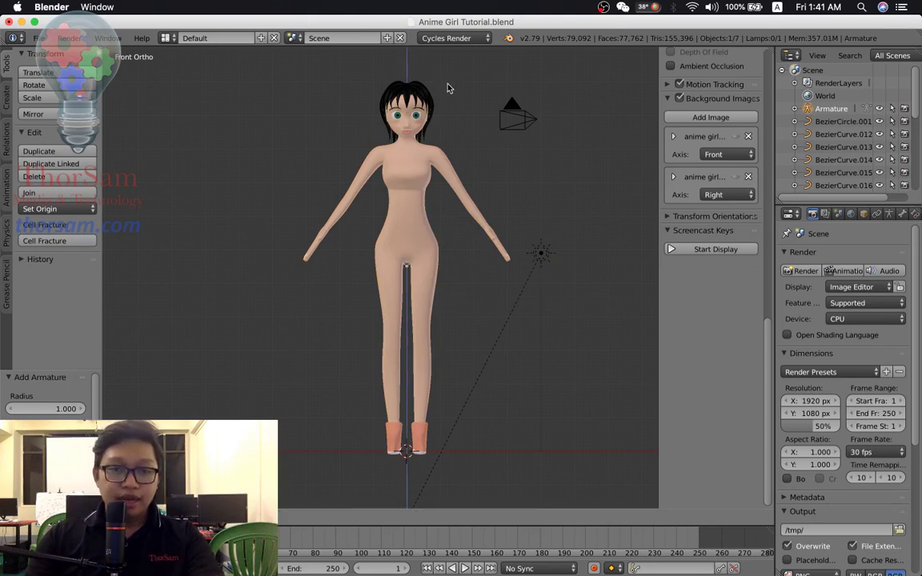
pyautogui.click(453, 70)
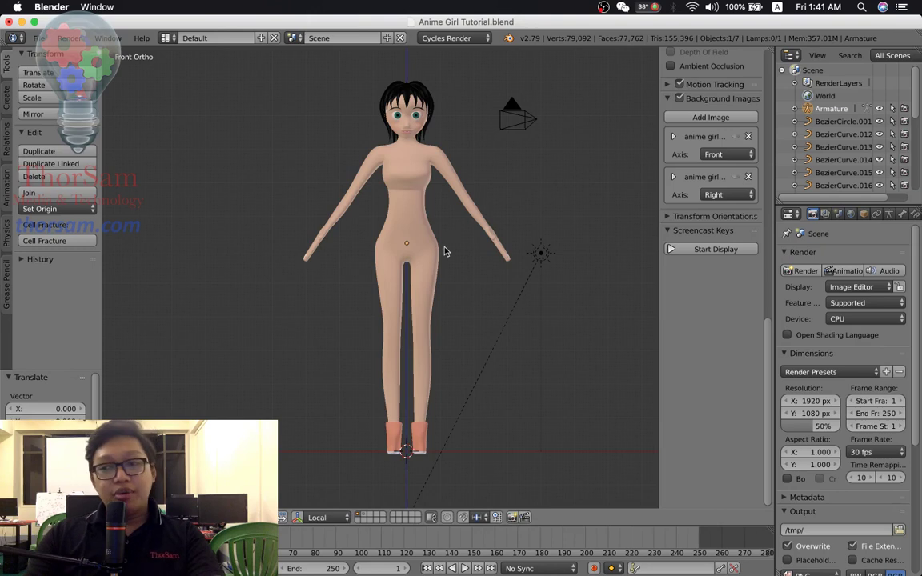
# Enable X-Ray in the armature's display settings so the bone shows through the body
pyautogui.click(889, 214)
pyautogui.click(853, 415)
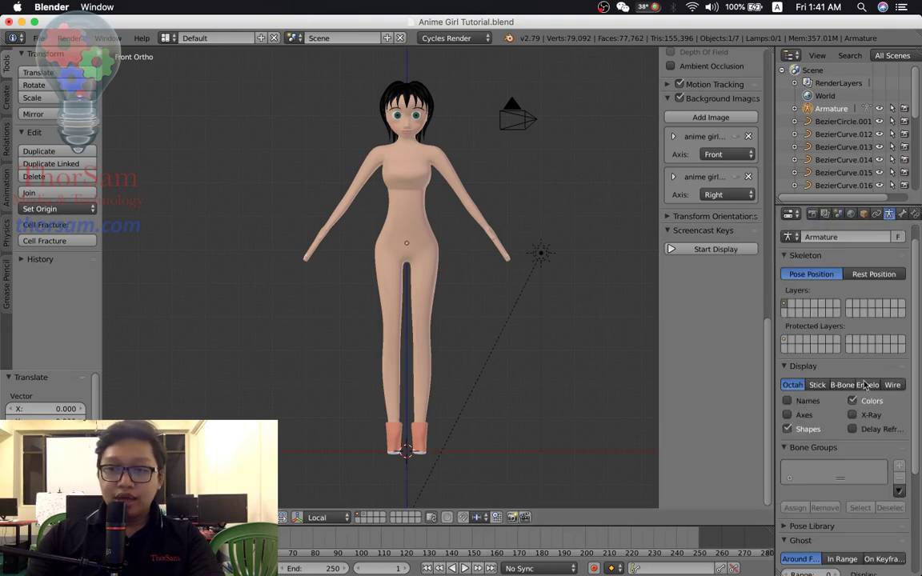
pyautogui.scroll(3, 453, 192)
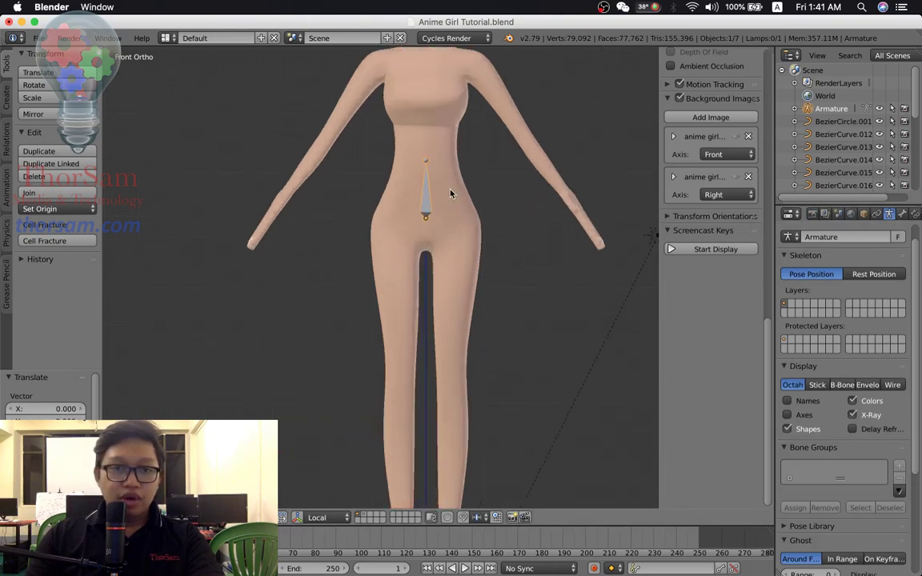
pyautogui.moveTo(506, 185)
pyautogui.keyDown('shift'); pyautogui.mouseDown(button='middle')
pyautogui.moveTo(502, 272)
pyautogui.moveTo(480, 273)
pyautogui.mouseUp(button='middle'); pyautogui.keyUp('shift')
pyautogui.scroll(1, 503, 272)
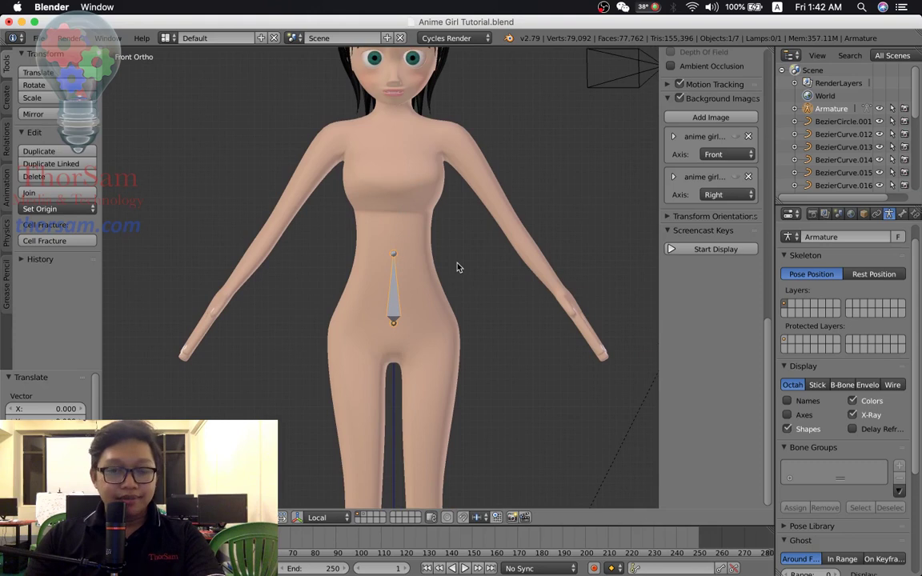
# Raise the bone along Z into the belly and enter Edit Mode
pyautogui.press('g')
pyautogui.press('z')
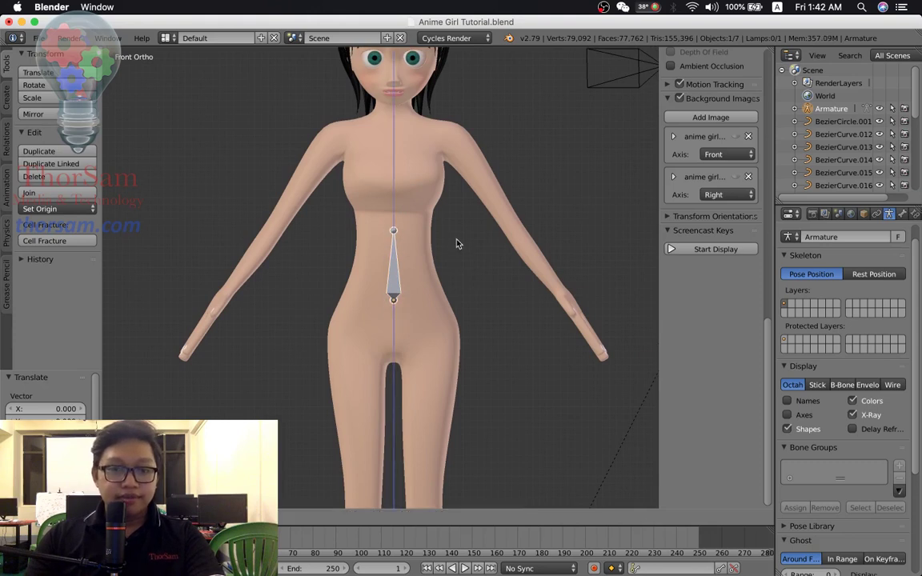
pyautogui.click(457, 244)
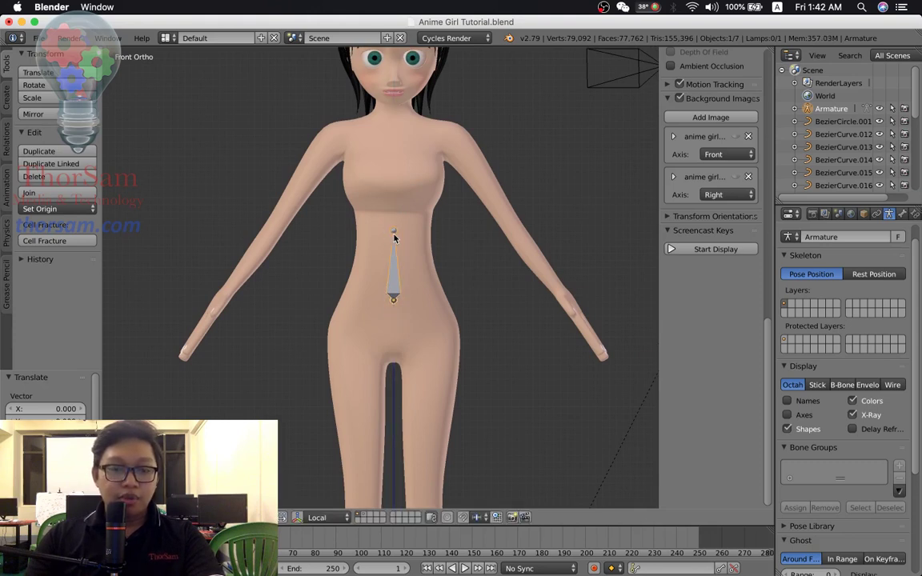
pyautogui.press('g')
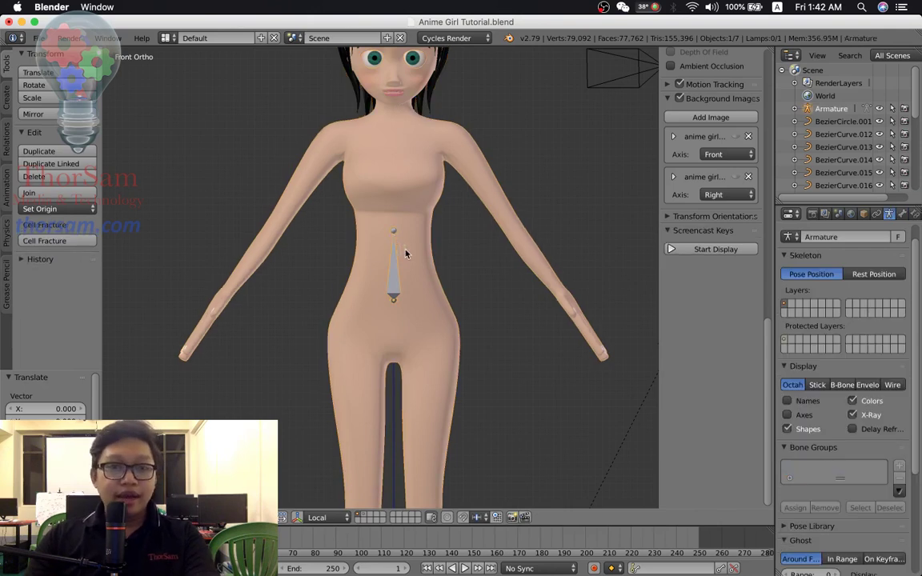
pyautogui.press('Tab')
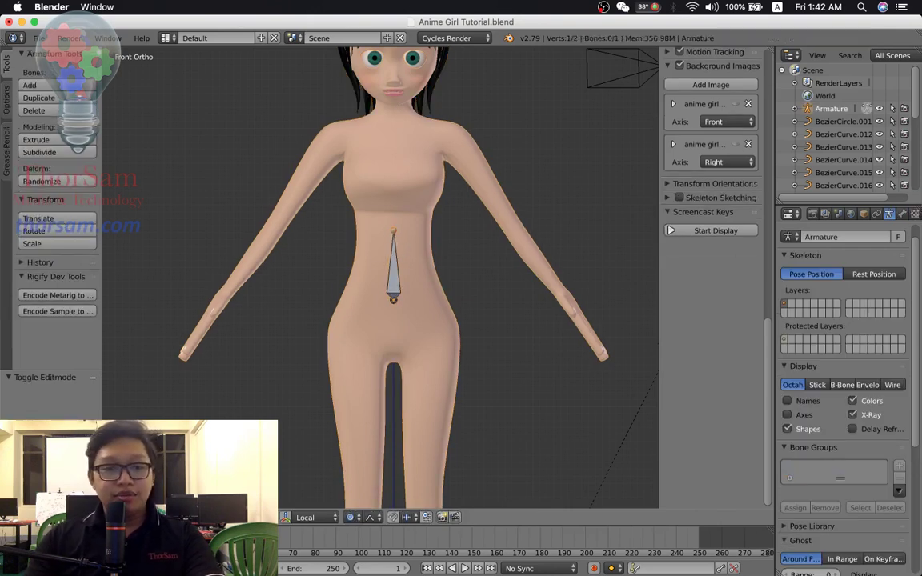
# Move the bone tip up to the waist and extrude a second bone along Z to the neck base
pyautogui.press('g')
pyautogui.press('z')
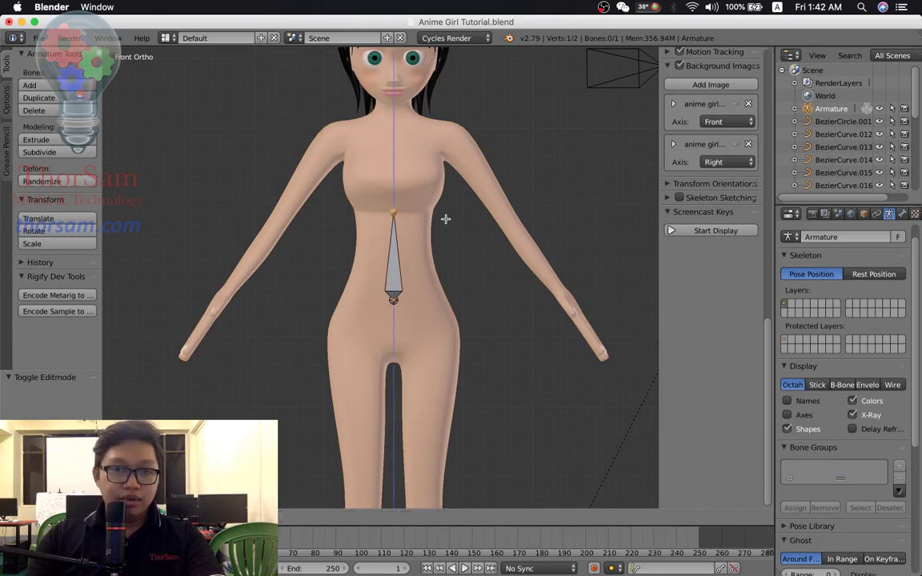
pyautogui.click(445, 218)
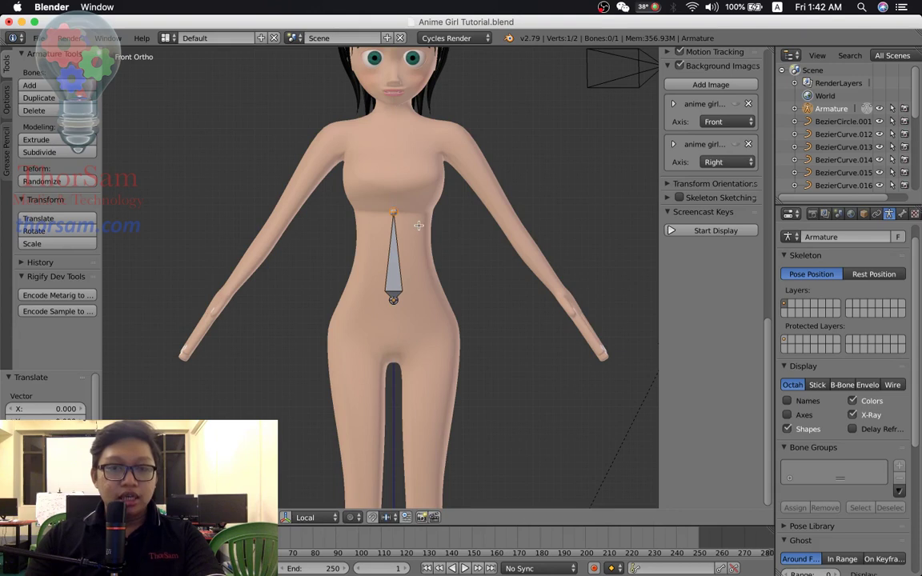
pyautogui.press('e')
pyautogui.press('z')
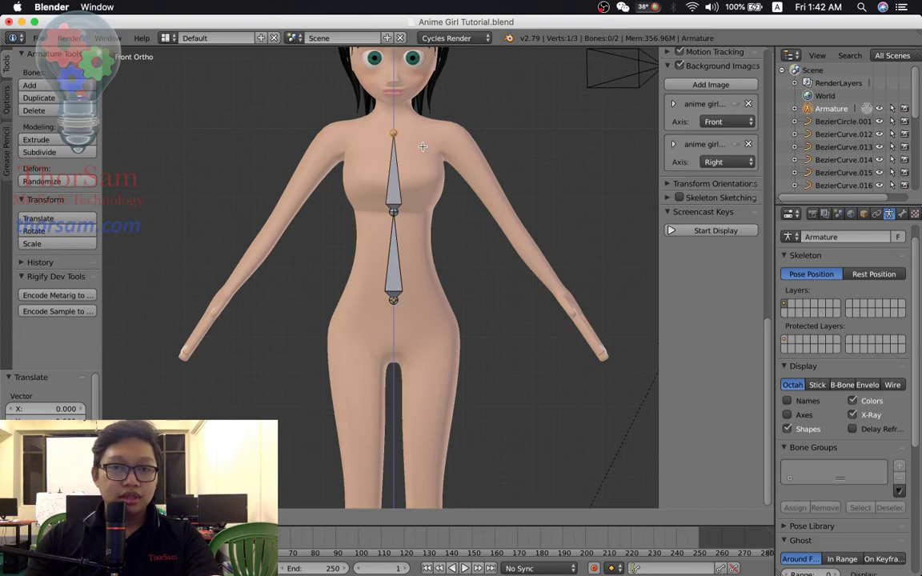
pyautogui.click(423, 139)
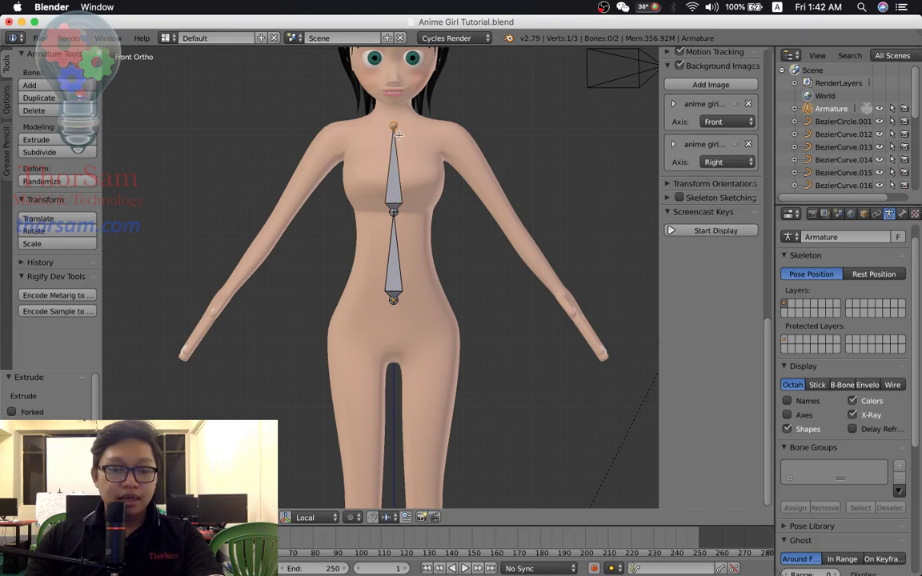
pyautogui.press('KP_3')
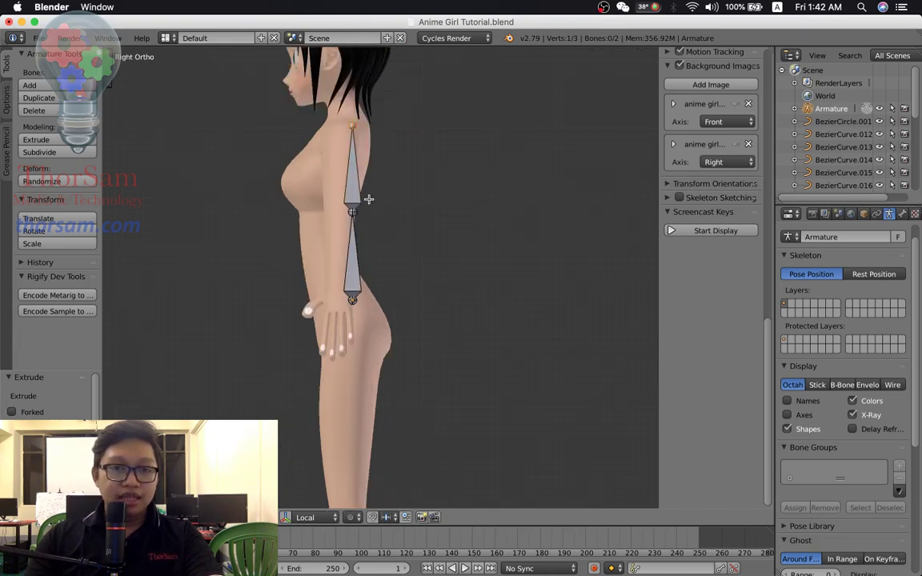
# Shift the lower spine bone and the top spine joint along Y to follow the back
pyautogui.rightClick(353, 253)
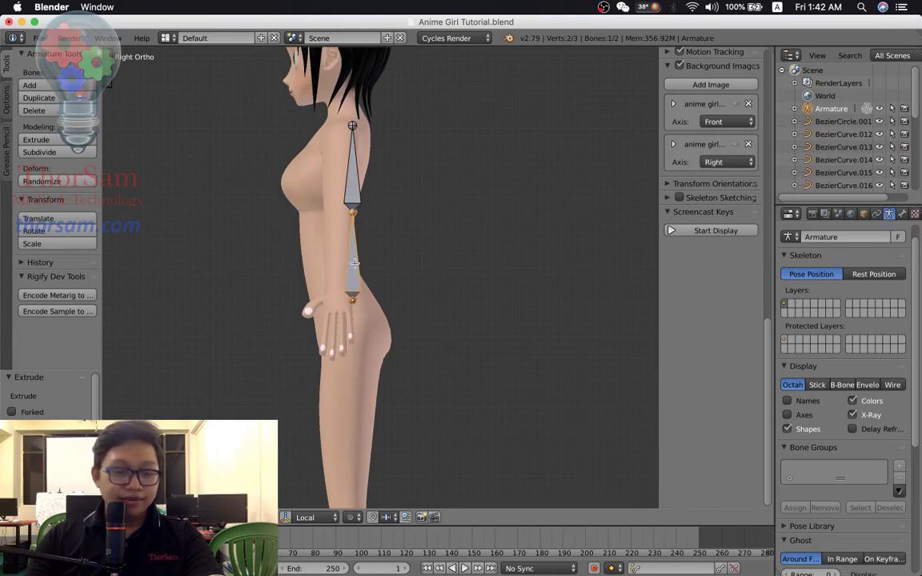
pyautogui.press('g')
pyautogui.press('y')
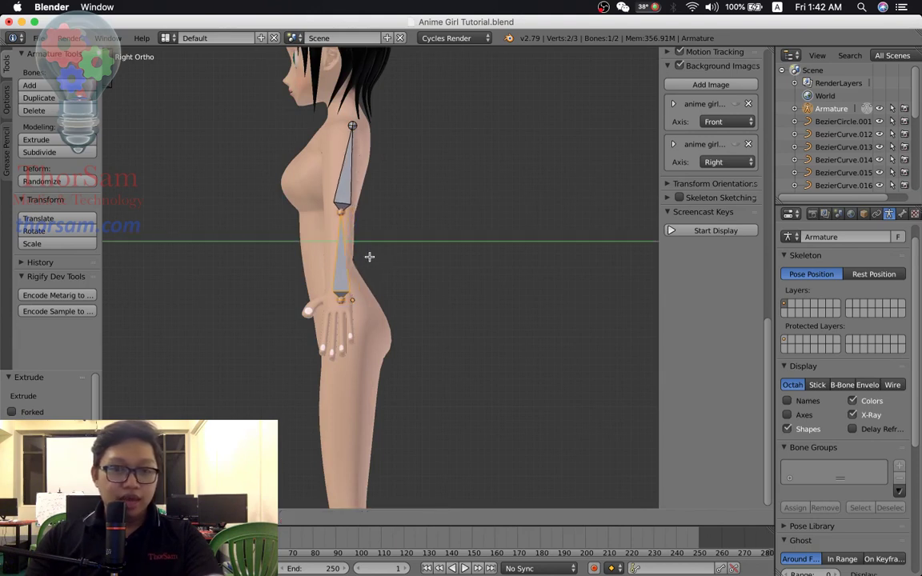
pyautogui.click(367, 256)
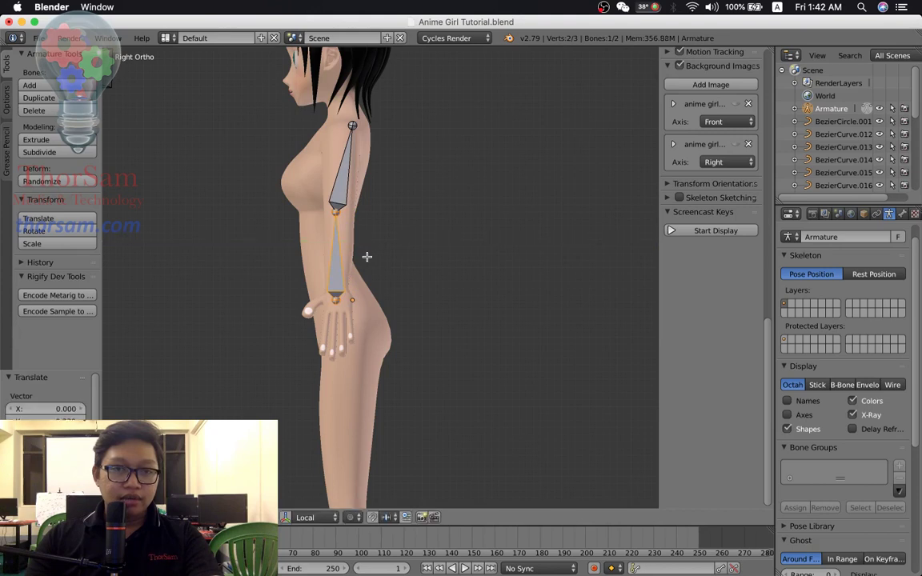
pyautogui.click(353, 126)
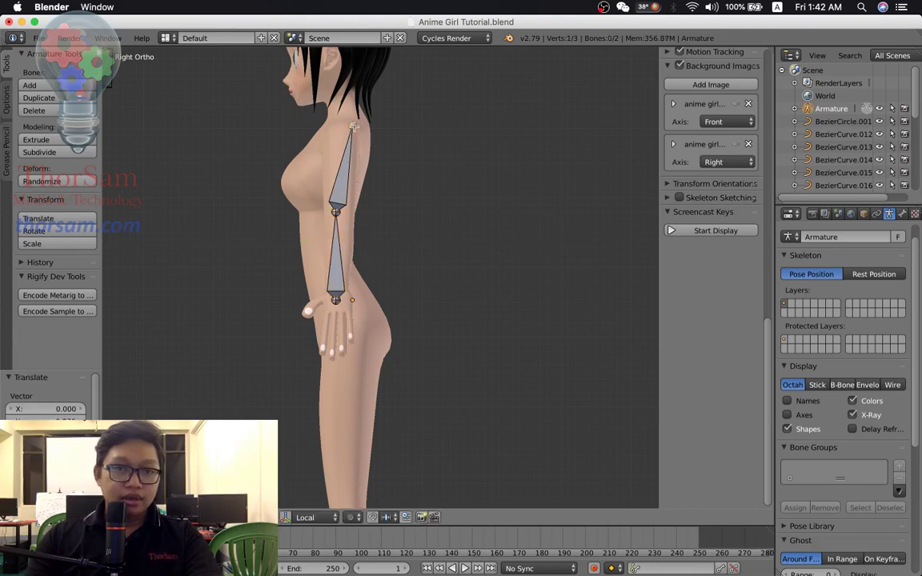
pyautogui.press('g')
pyautogui.press('y')
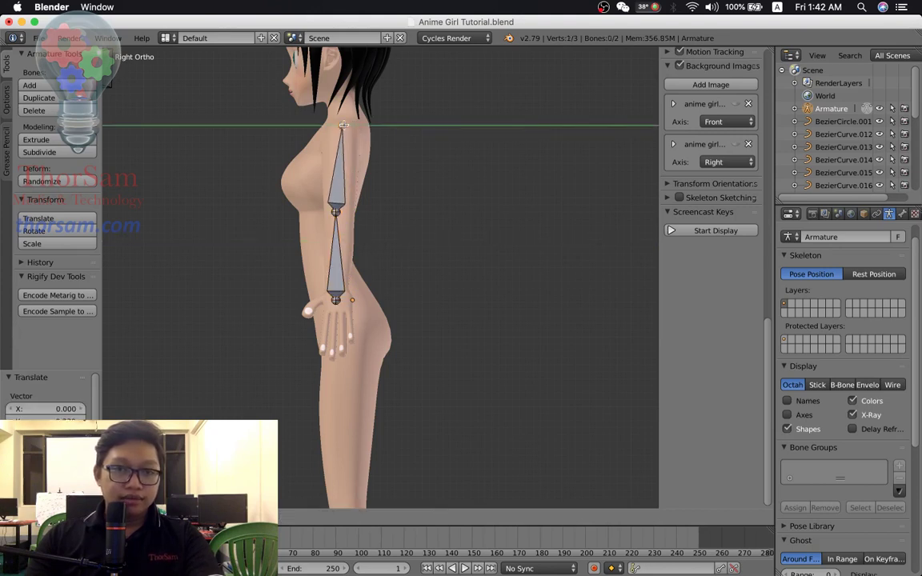
pyautogui.click(342, 126)
# Nudge the middle and lower spine joints along Y to match the back's curve
pyautogui.click(339, 212)
pyautogui.press('g')
pyautogui.press('y')
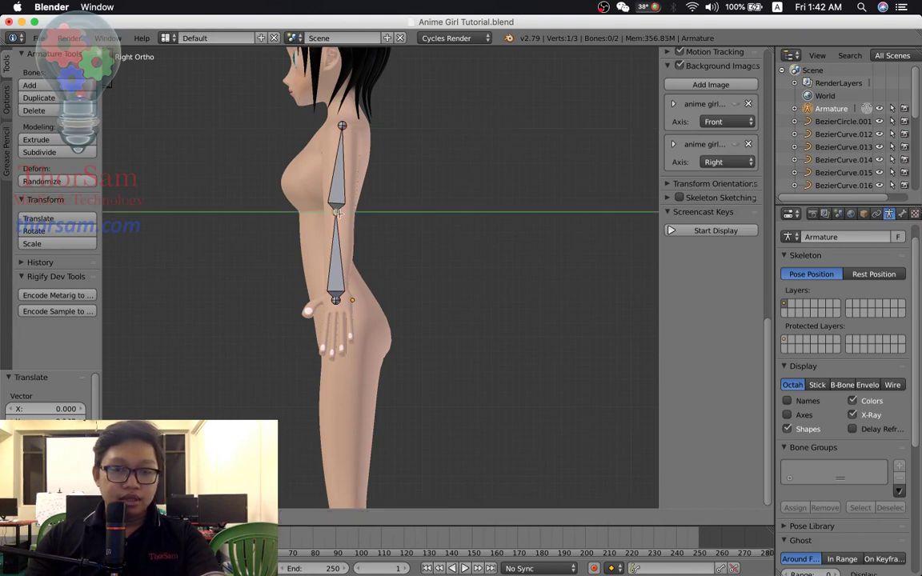
pyautogui.click(345, 212)
pyautogui.click(336, 288)
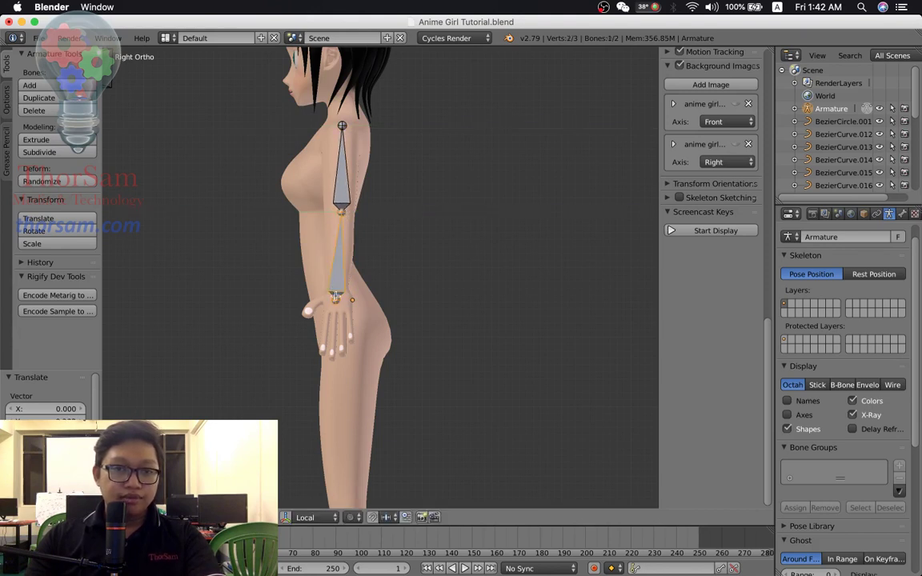
pyautogui.press('a')
pyautogui.press('g')
pyautogui.press('y')
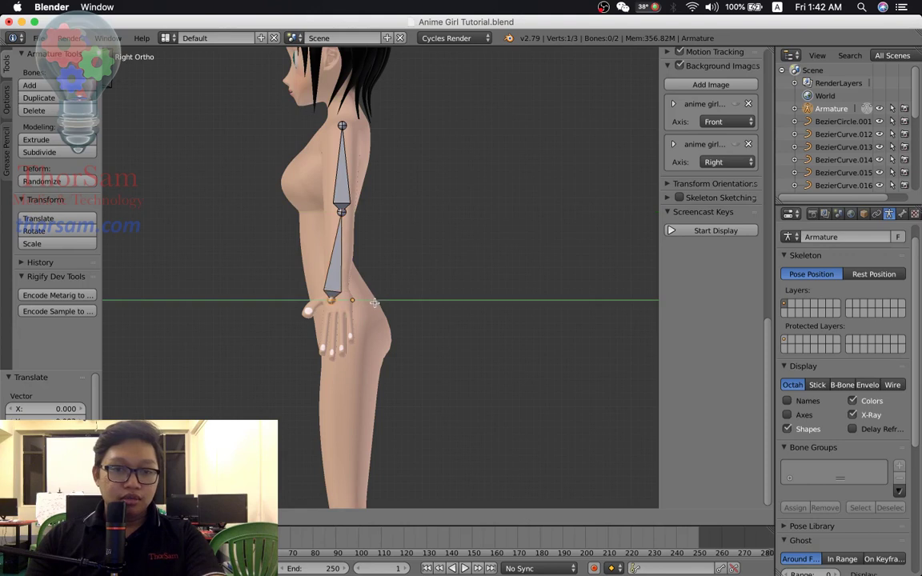
pyautogui.click(376, 302)
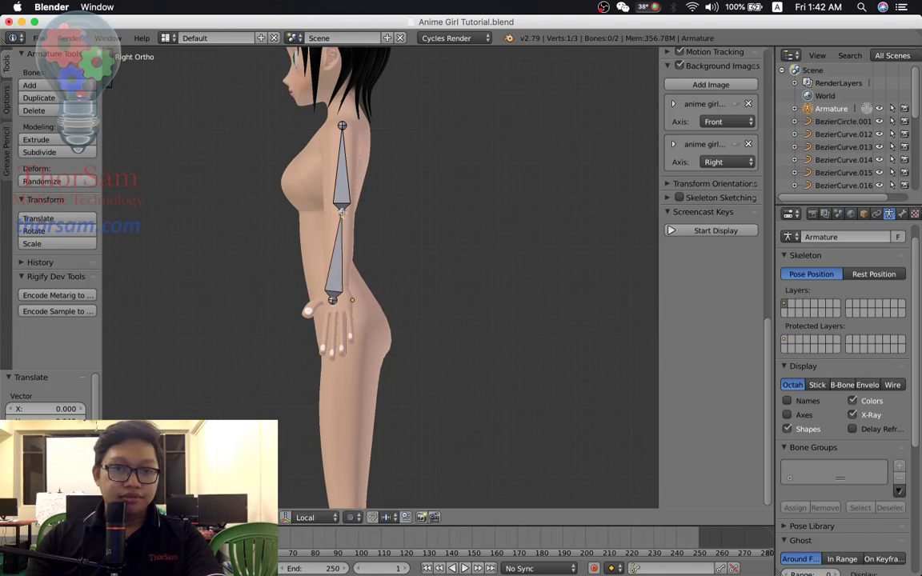
pyautogui.press('g')
pyautogui.press('y')
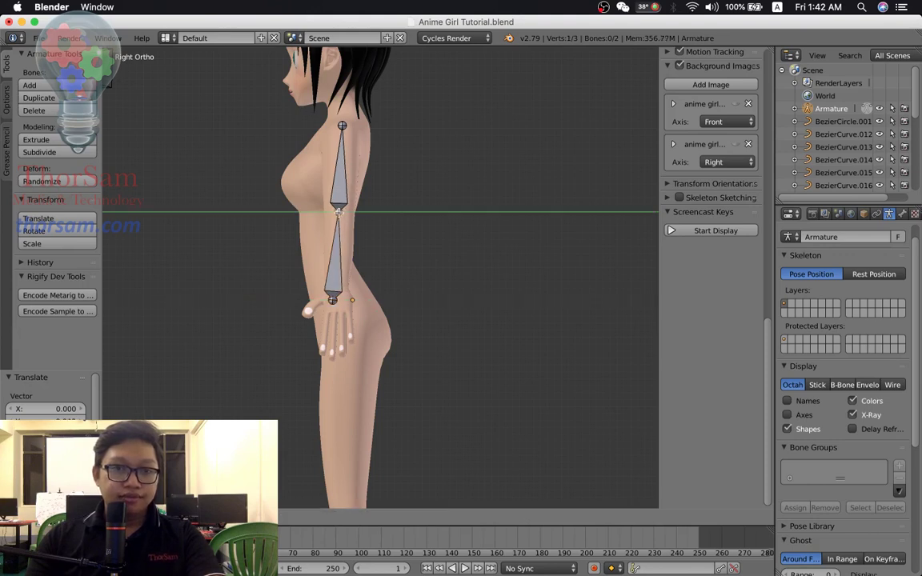
pyautogui.press('Return')
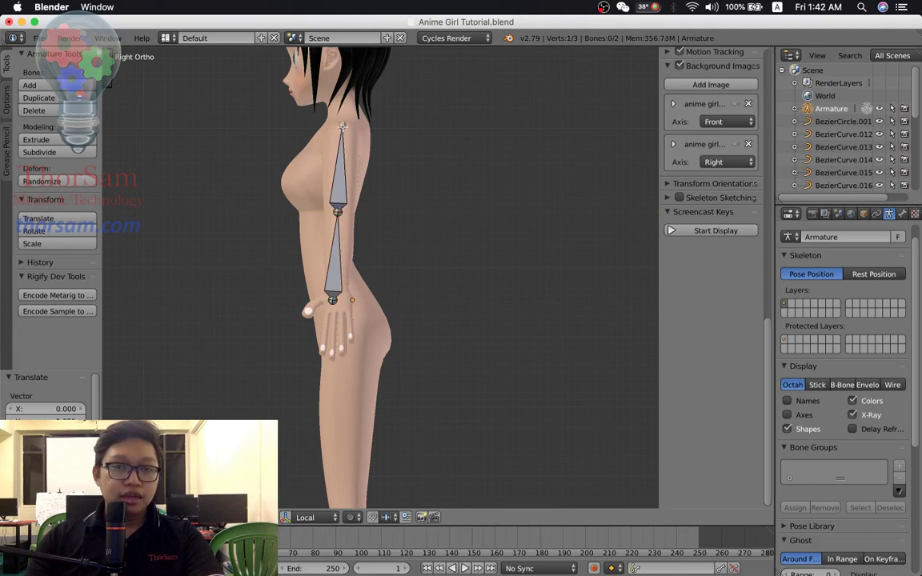
# Extrude a neck bone up from the top spine joint
pyautogui.press('e')
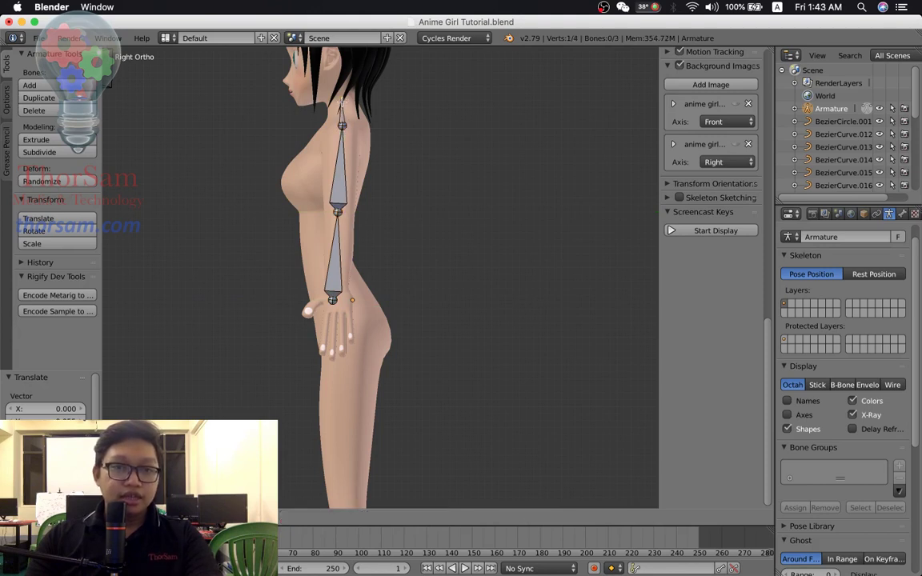
pyautogui.click(340, 100)
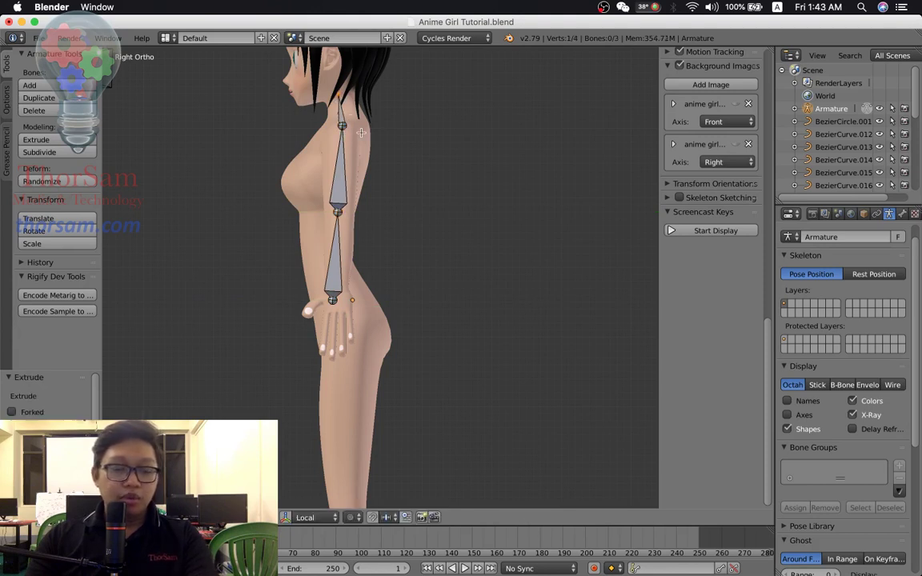
pyautogui.keyDown('shift'); pyautogui.moveTo(341, 100); pyautogui.dragTo(347, 193, button='middle'); pyautogui.keyUp('shift')
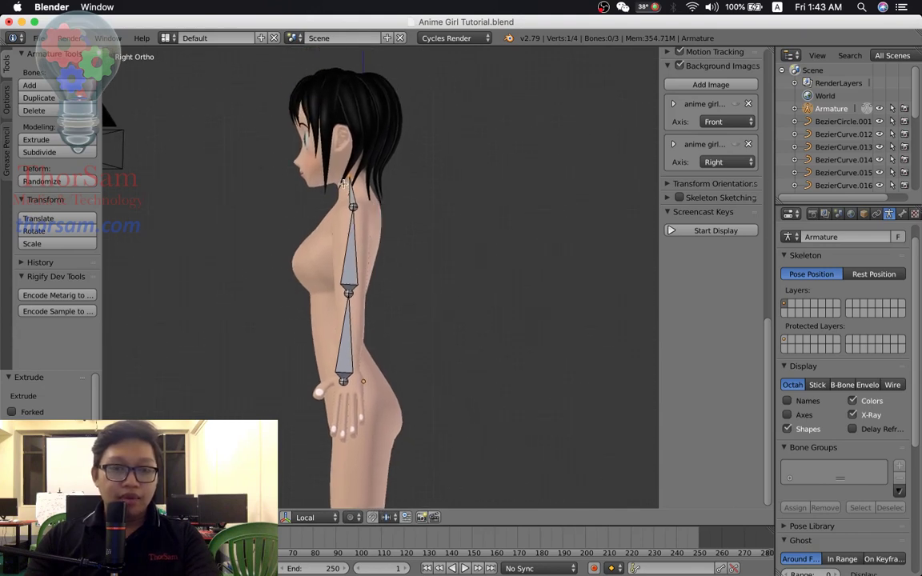
# Extrude a head bone from the neck up to the top of the head
pyautogui.press('e')
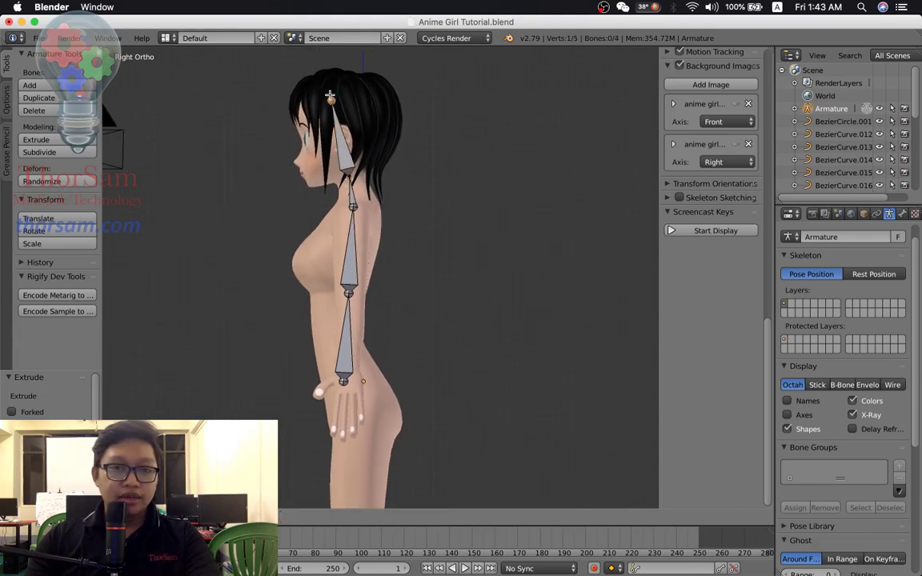
pyautogui.click(330, 77)
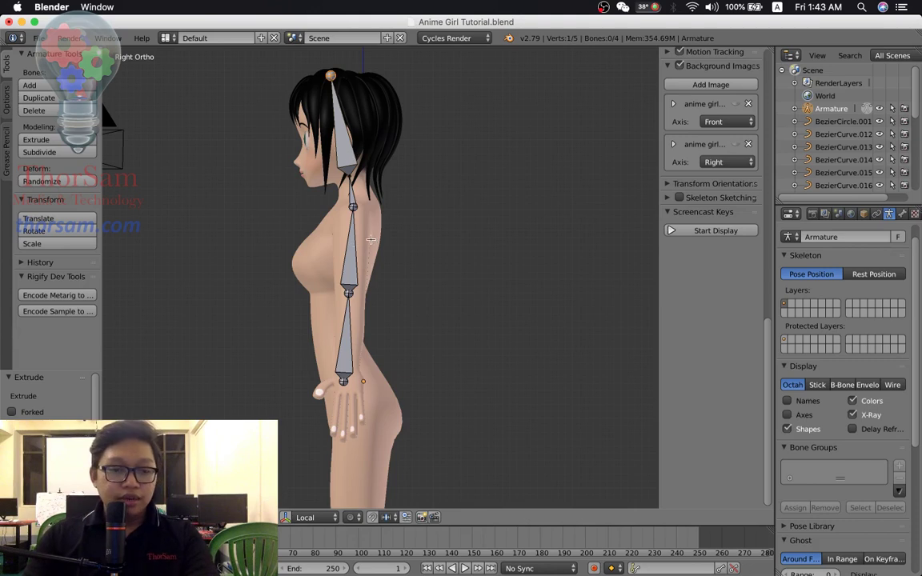
pyautogui.press('KP_1')
# Extrude a shoulder bone from the neck joint and move its tip slightly outward
pyautogui.rightClick(393, 207)
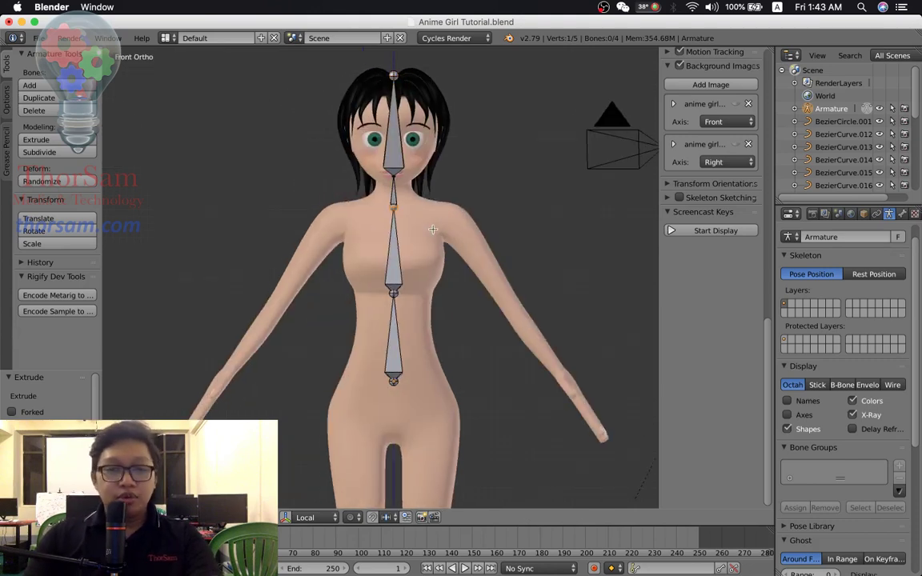
pyautogui.press('e')
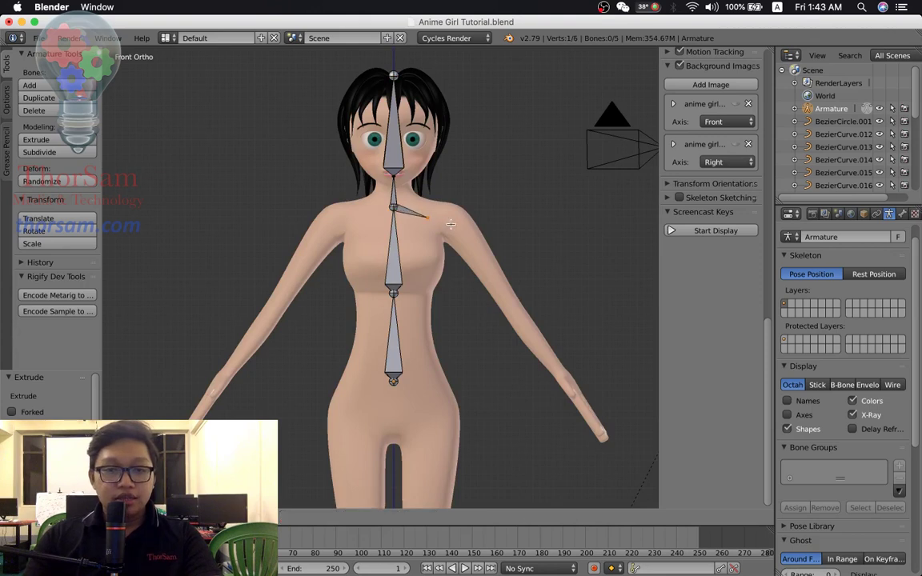
pyautogui.click(462, 222)
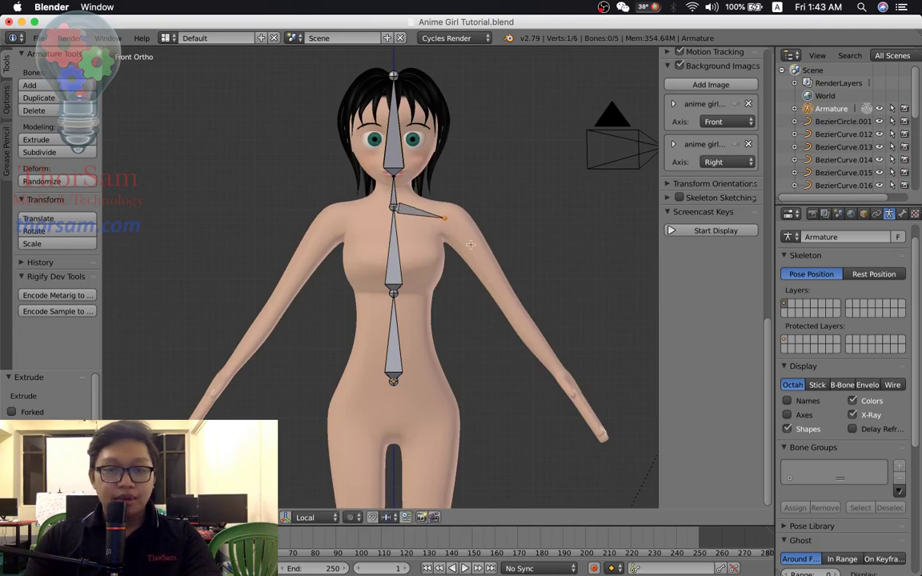
pyautogui.moveTo(502, 280)
pyautogui.mouseDown(button='middle')
pyautogui.moveTo(435, 309)
pyautogui.moveTo(387, 306)
pyautogui.moveTo(373, 253)
pyautogui.moveTo(428, 249)
pyautogui.moveTo(497, 263)
pyautogui.mouseUp(button='middle')
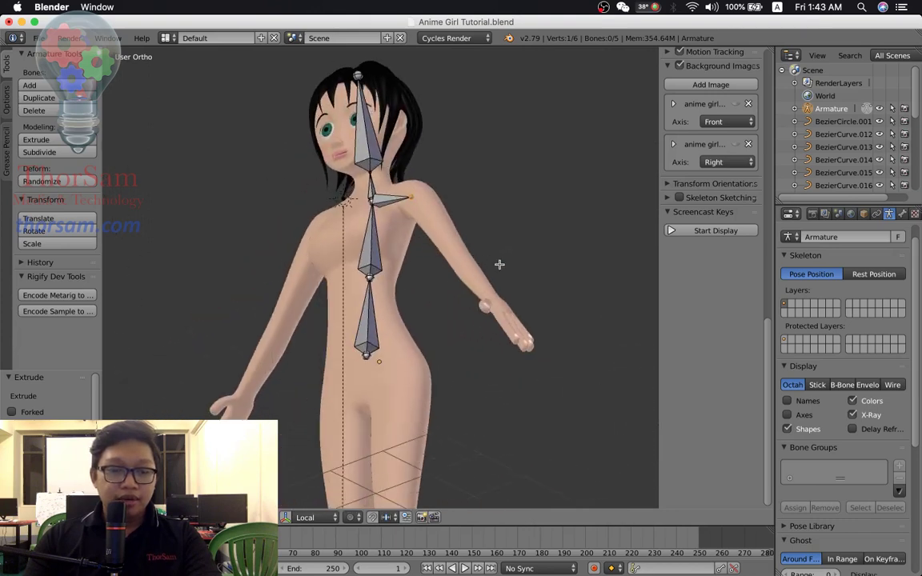
pyautogui.press('KP_1')
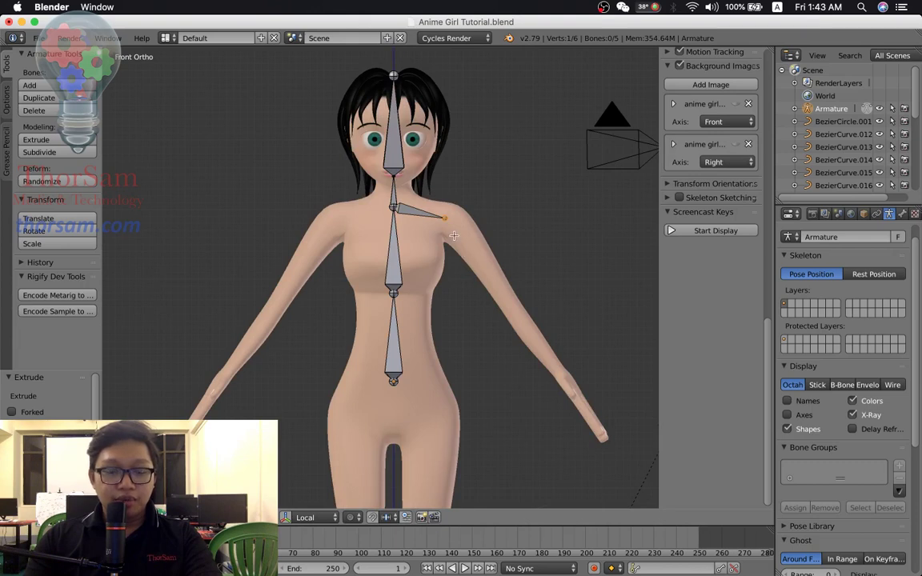
pyautogui.press('g')
pyautogui.click(471, 247)
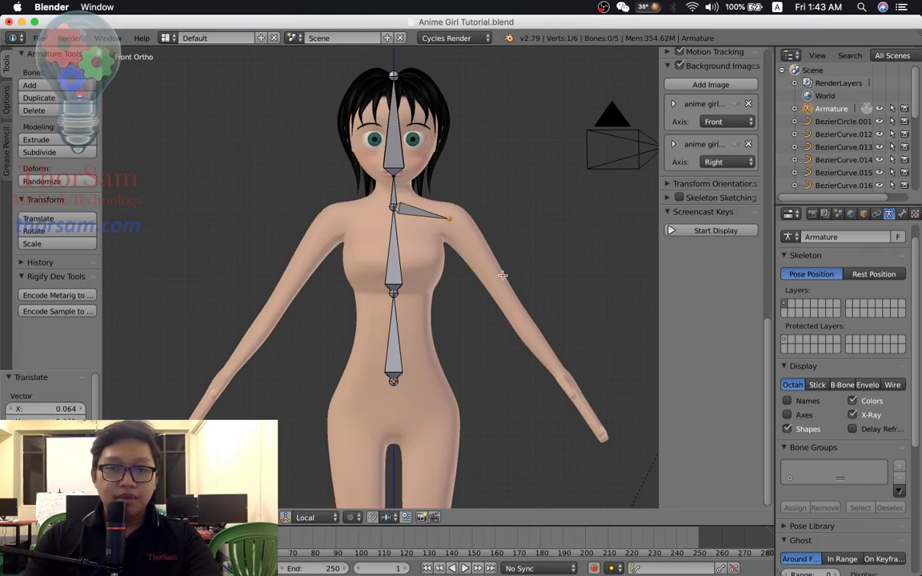
# Extrude an upper-arm bone to the elbow and a forearm bone to the wrist, then exit Edit Mode
pyautogui.press('e')
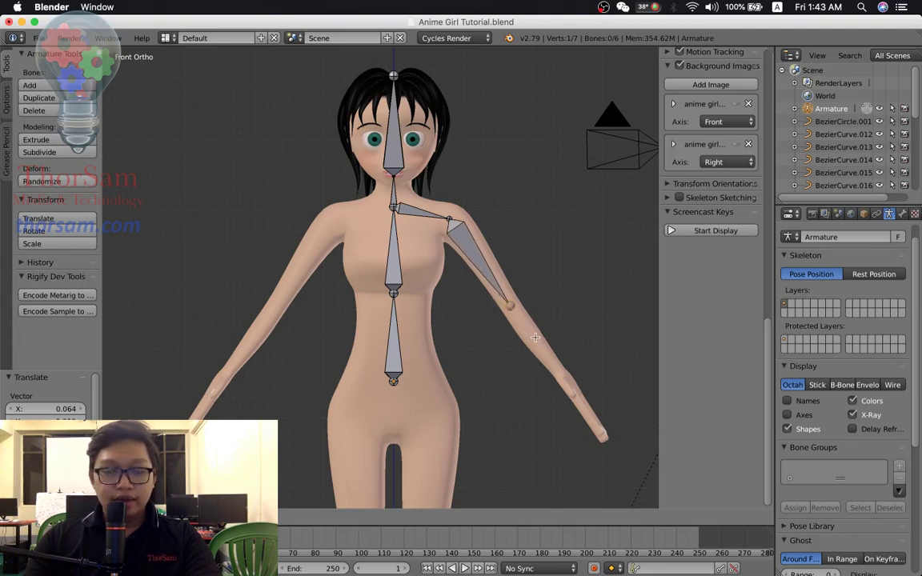
pyautogui.click(535, 340)
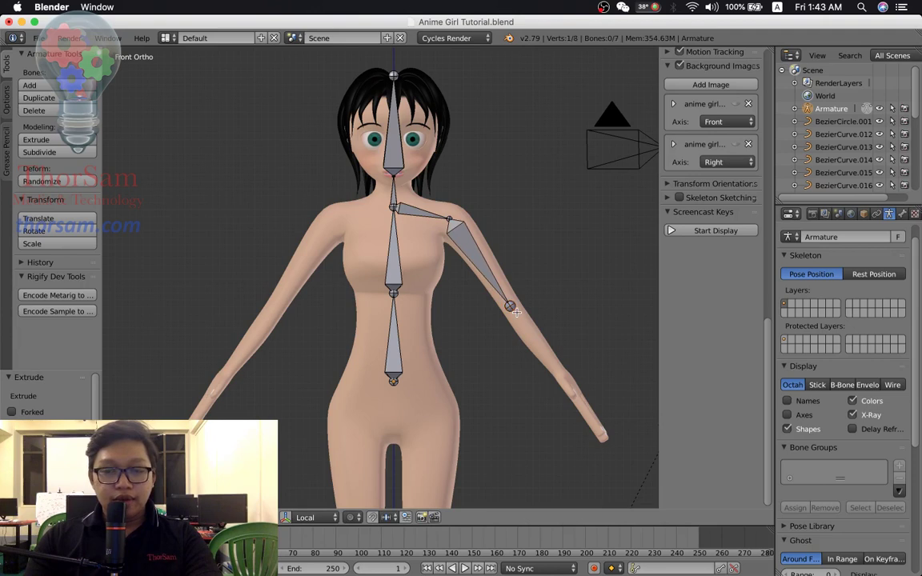
pyautogui.press('e')
pyautogui.click(566, 379)
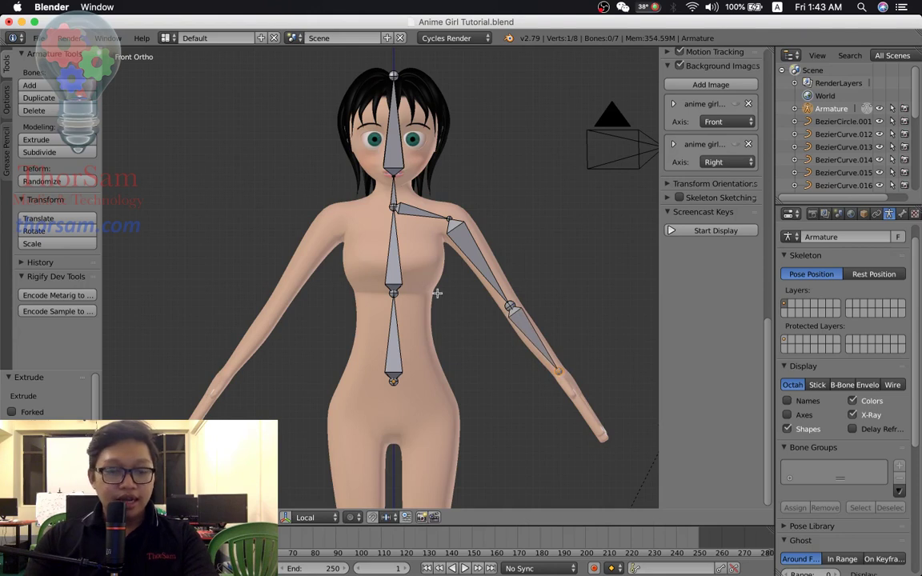
pyautogui.press('Tab')
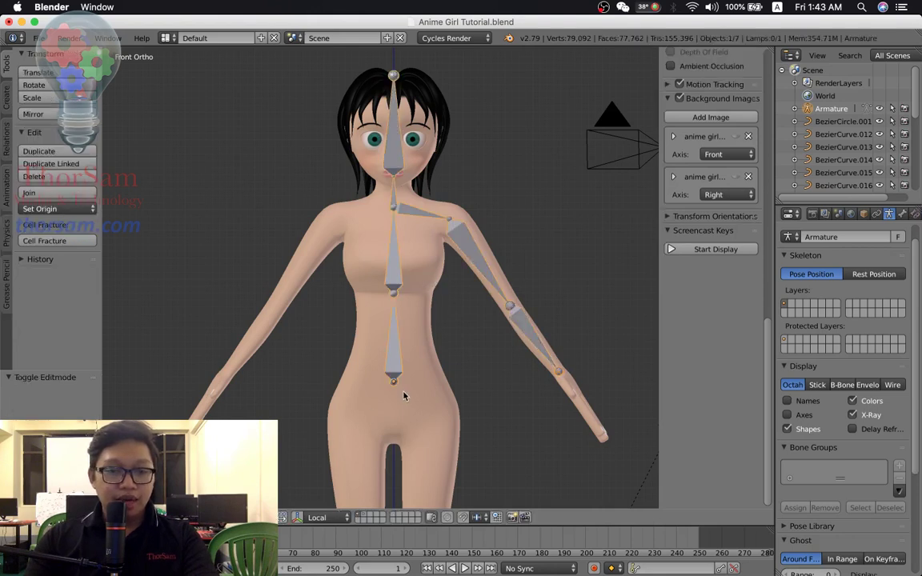
# Inspect the body mesh's arm and wrist vertices in Edit Mode, then return it to Object Mode
pyautogui.rightClick(365, 354)
pyautogui.press('Tab')
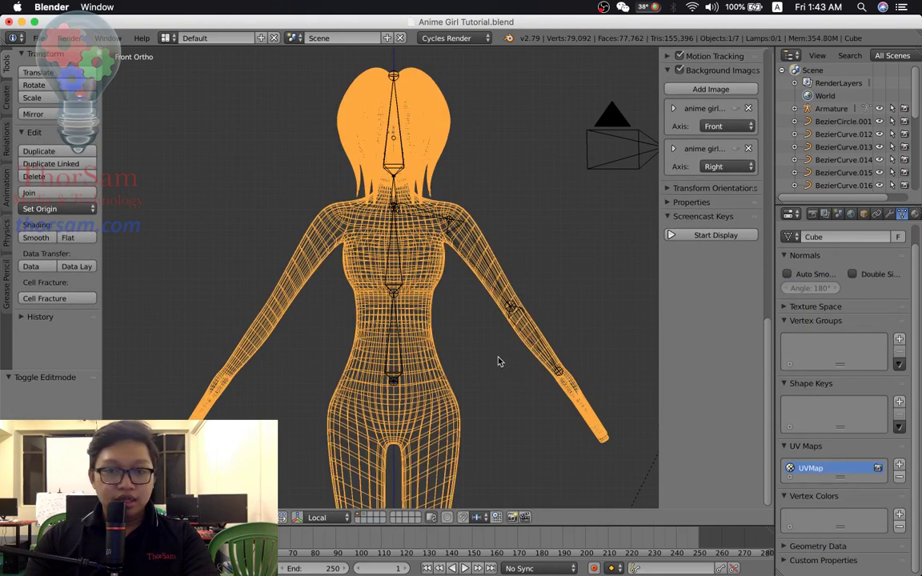
pyautogui.press('Tab')
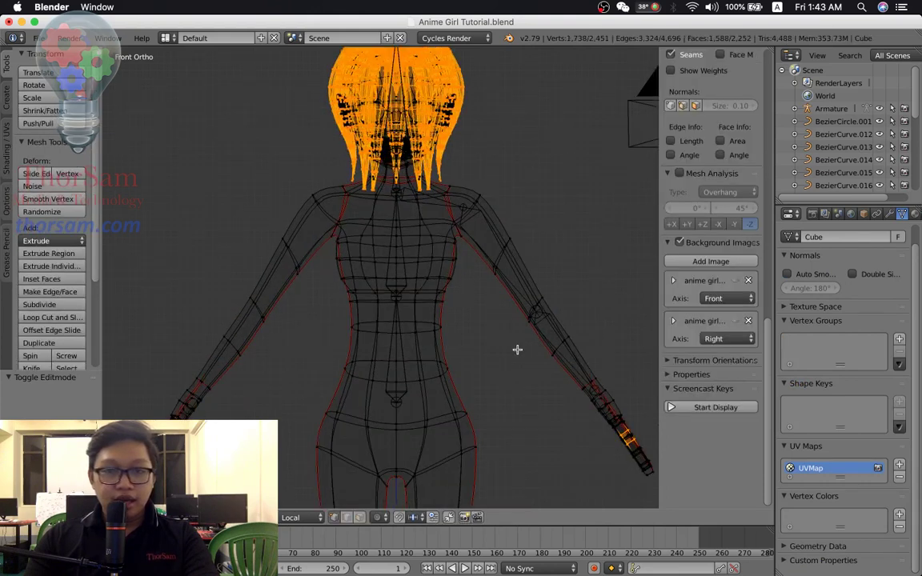
pyautogui.scroll(2, 509, 350)
pyautogui.scroll(1, 541, 353)
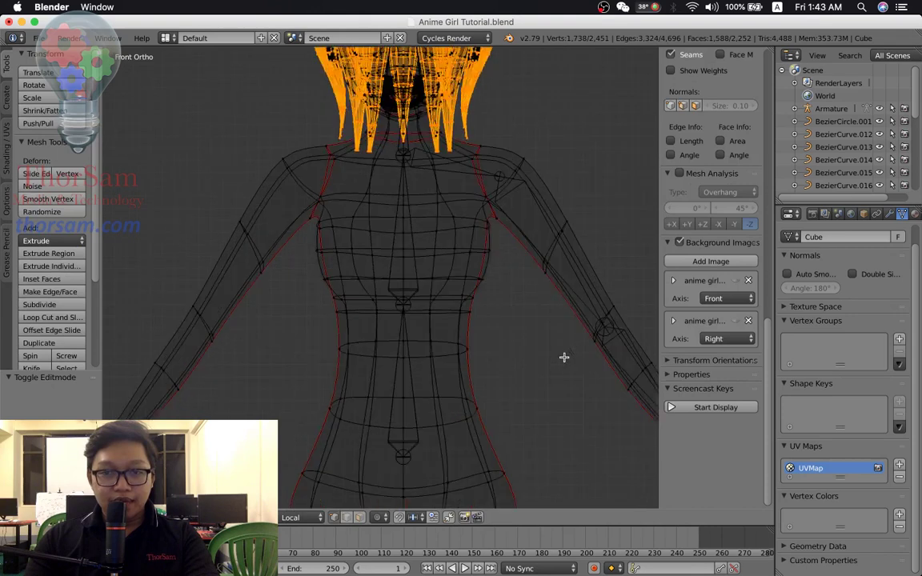
pyautogui.scroll(1, 564, 356)
pyautogui.keyDown('shift'); pyautogui.moveTo(563, 356); pyautogui.dragTo(428, 341, button='middle'); pyautogui.keyUp('shift')
pyautogui.scroll(1, 428, 341)
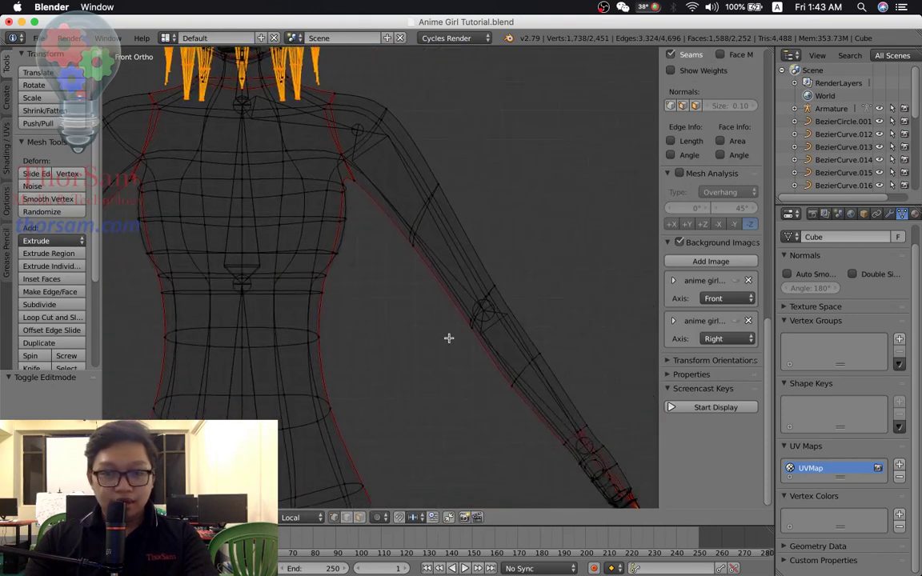
pyautogui.scroll(1, 527, 334)
pyautogui.scroll(1, 525, 327)
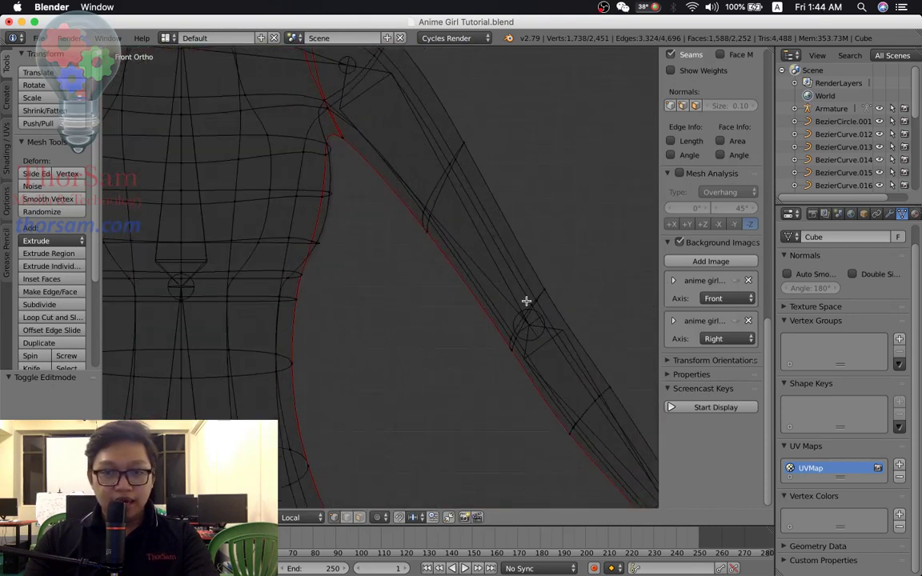
pyautogui.scroll(-2, 539, 331)
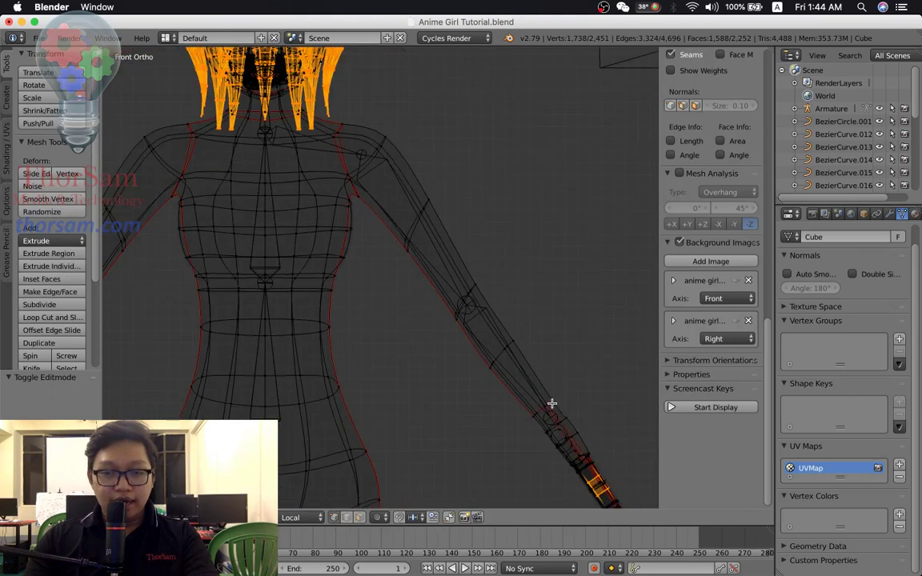
pyautogui.scroll(1, 552, 404)
pyautogui.keyDown('shift'); pyautogui.moveTo(421, 254); pyautogui.dragTo(461, 341, button='middle'); pyautogui.keyUp('shift')
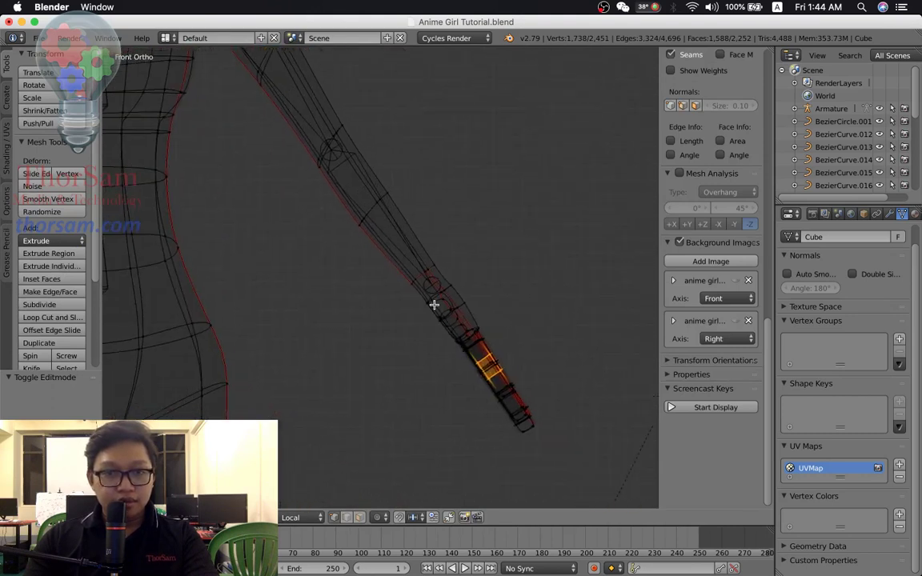
pyautogui.rightClick(430, 286)
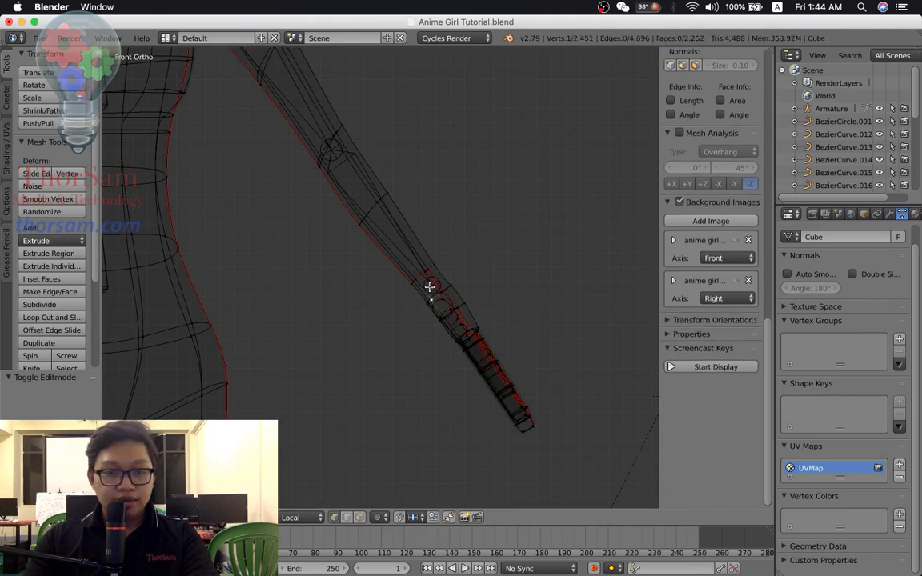
pyautogui.press('Tab')
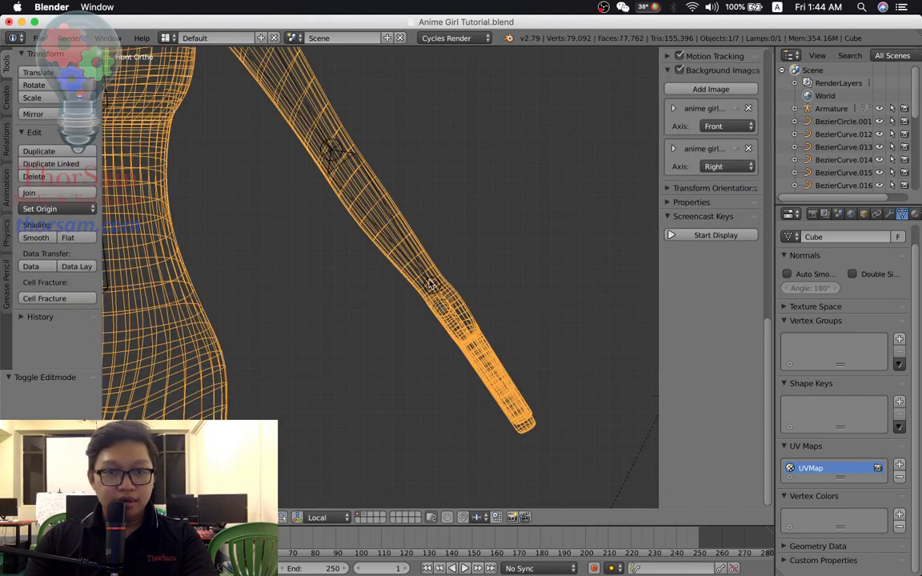
# Reposition the forearm bone's wrist and elbow joints to fit the arm
pyautogui.rightClick(431, 286)
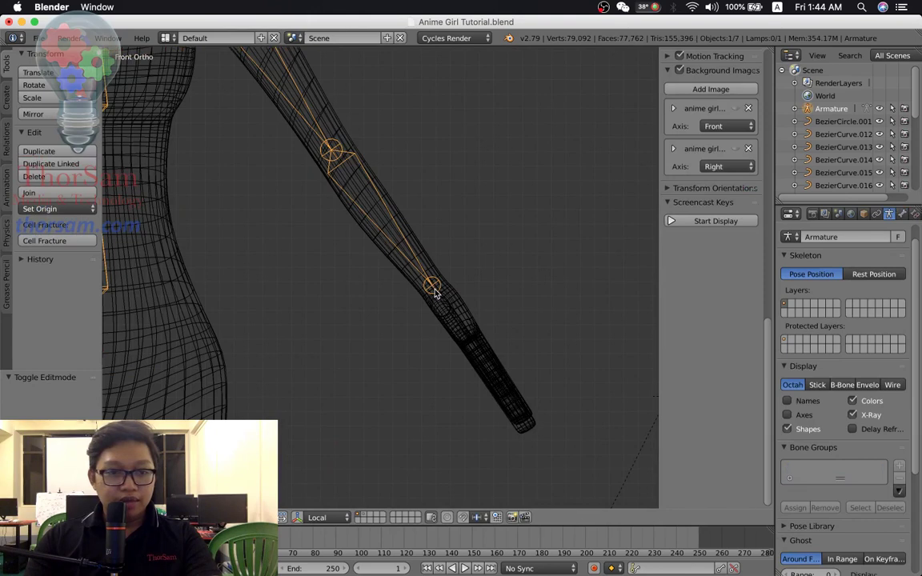
pyautogui.press('Tab')
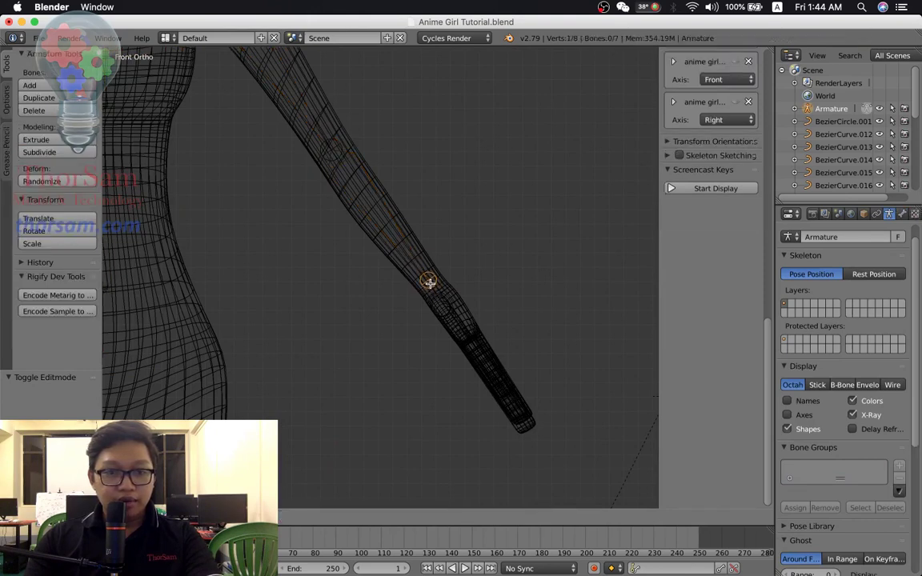
pyautogui.click(427, 277)
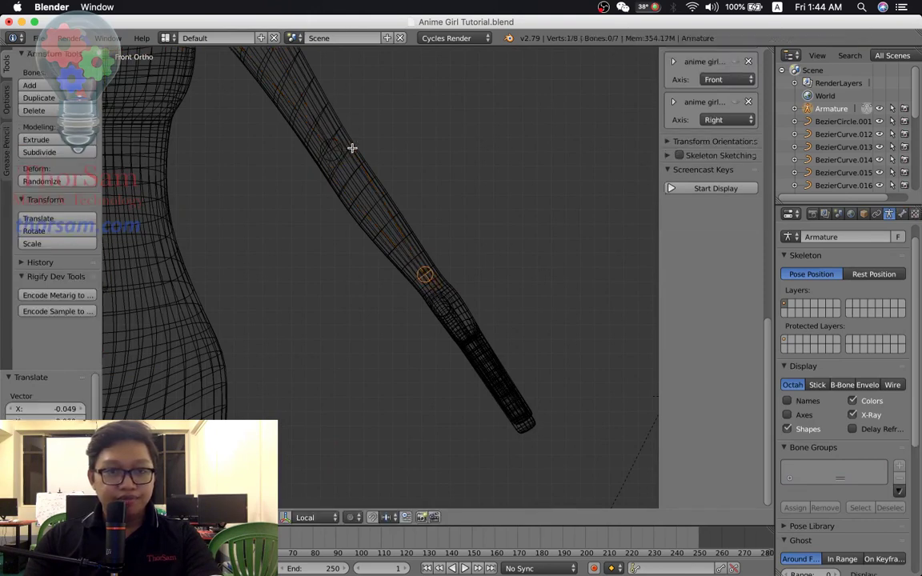
pyautogui.moveTo(333, 147); pyautogui.dragTo(336, 152, button='right')
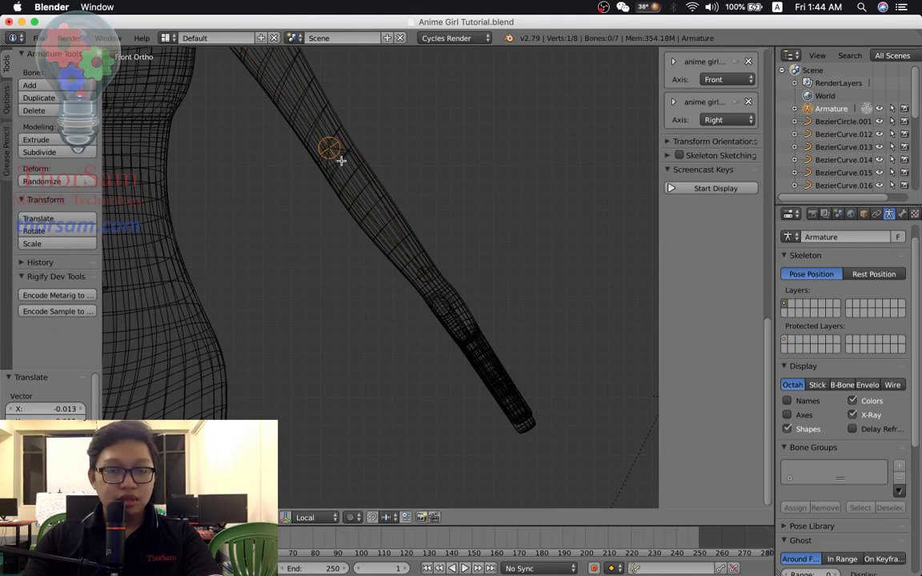
pyautogui.rightClick(367, 219)
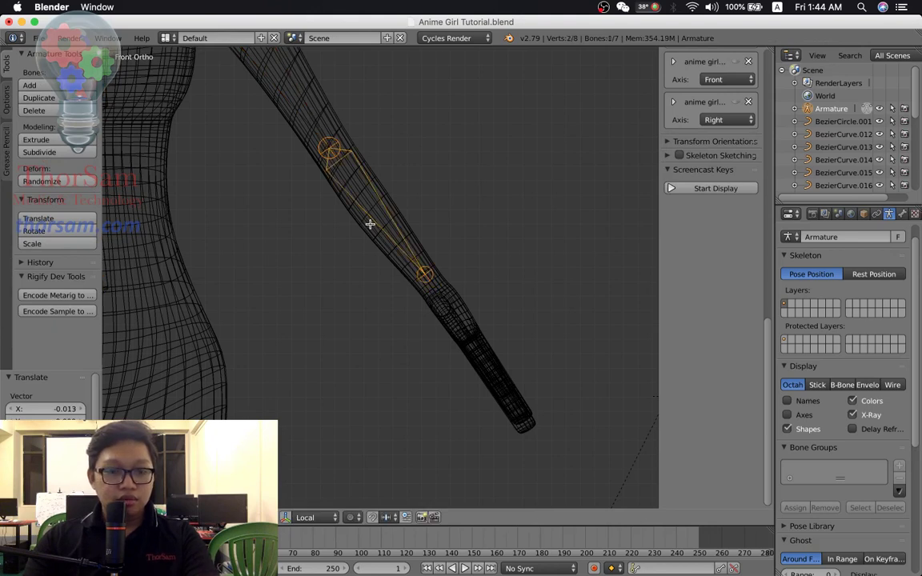
pyautogui.press('Tab')
# Check the arm mesh in Edit Mode, then return to the Front Ortho view
pyautogui.rightClick(369, 229)
pyautogui.press('Tab')
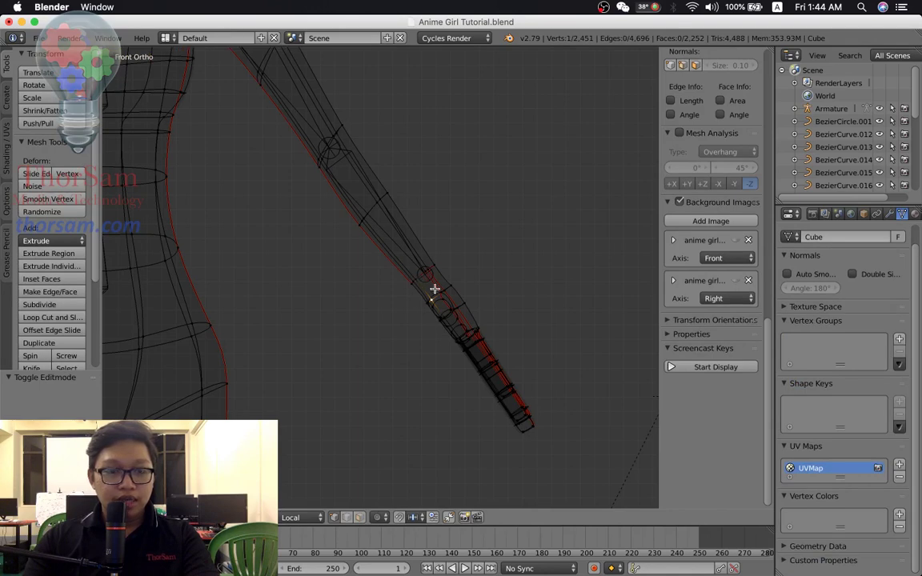
pyautogui.press('Tab')
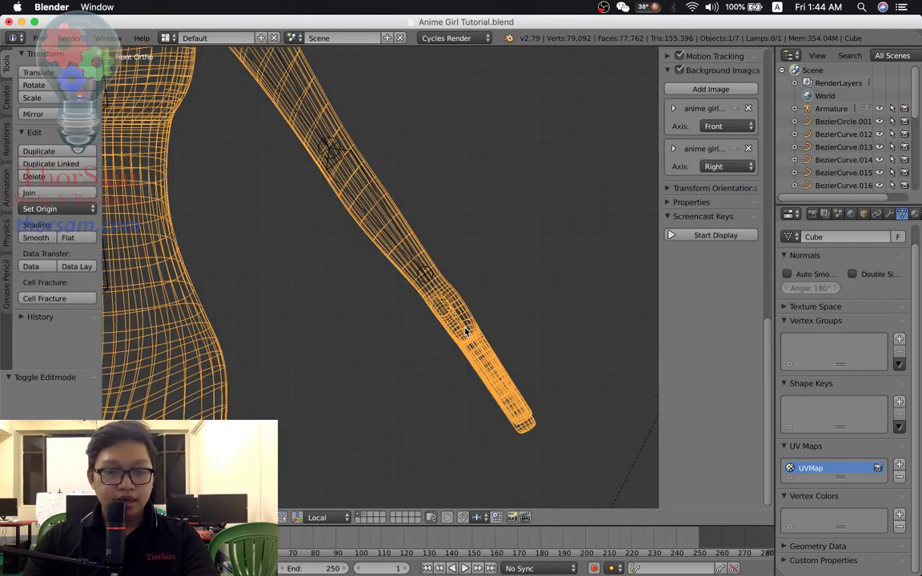
pyautogui.moveTo(462, 332)
pyautogui.mouseDown(button='middle')
pyautogui.moveTo(397, 422)
pyautogui.moveTo(422, 335)
pyautogui.moveTo(360, 345)
pyautogui.moveTo(453, 340)
pyautogui.mouseUp(button='middle')
pyautogui.press('KP_1')
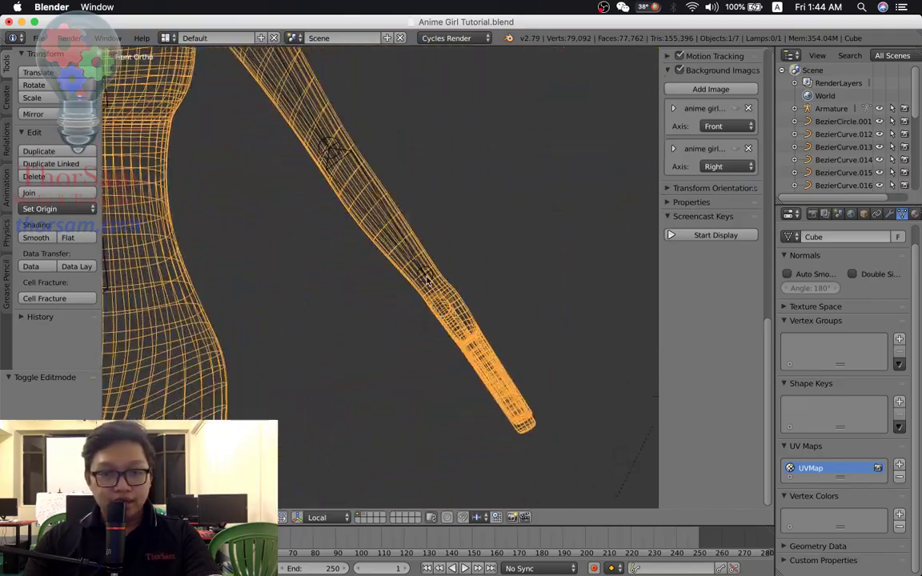
# Extrude a hand bone from the forearm's wrist tip, undoing a stray extrusion first
pyautogui.rightClick(425, 276)
pyautogui.press('Tab')
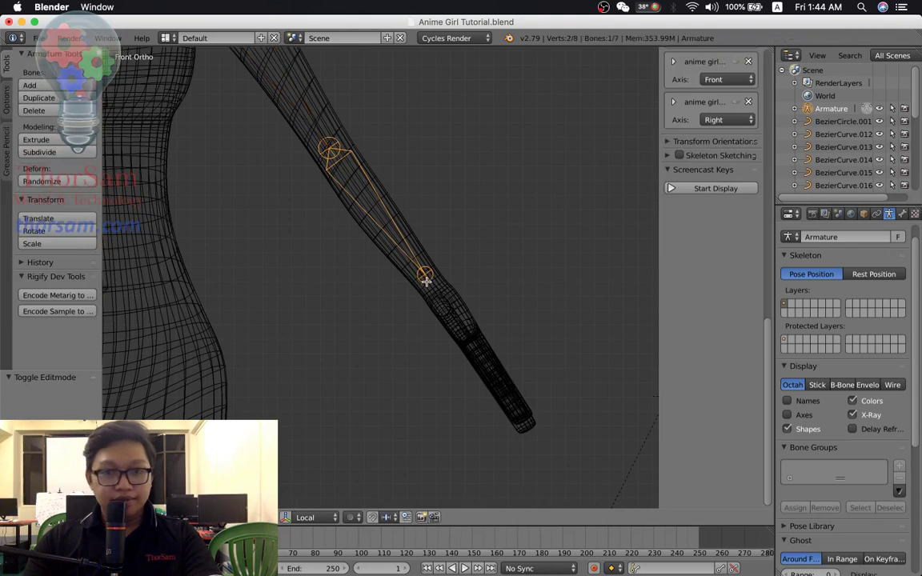
pyautogui.press('e')
pyautogui.hotkey('ctrl', 'z')
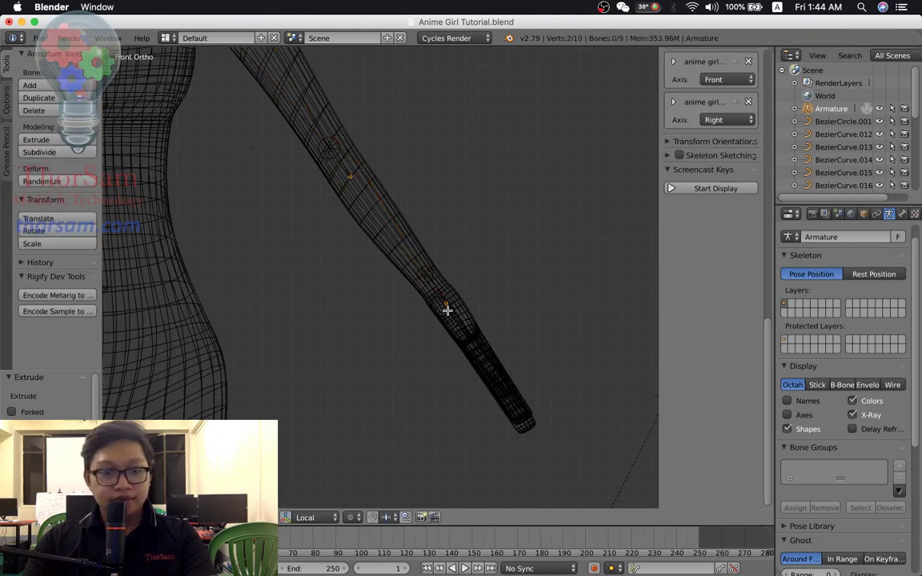
pyautogui.rightClick(421, 275)
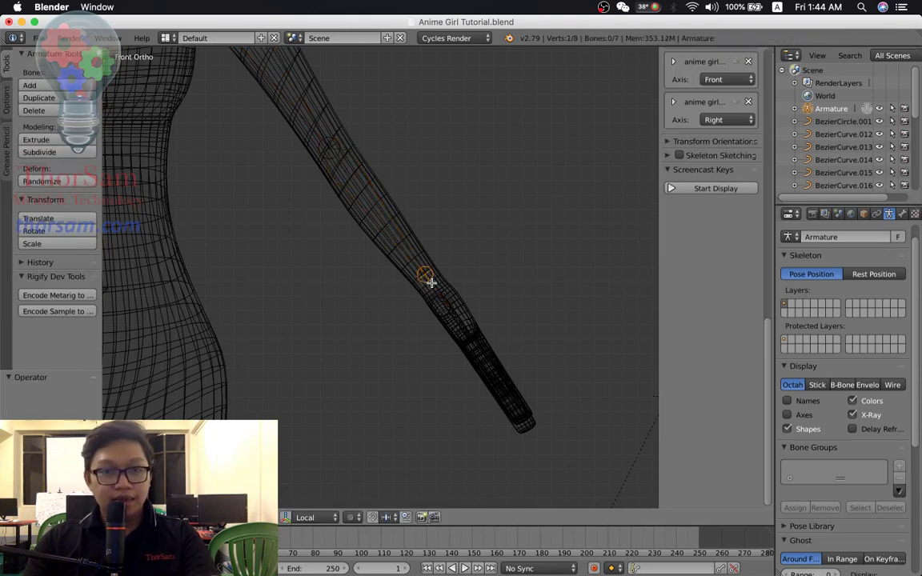
pyautogui.press('e')
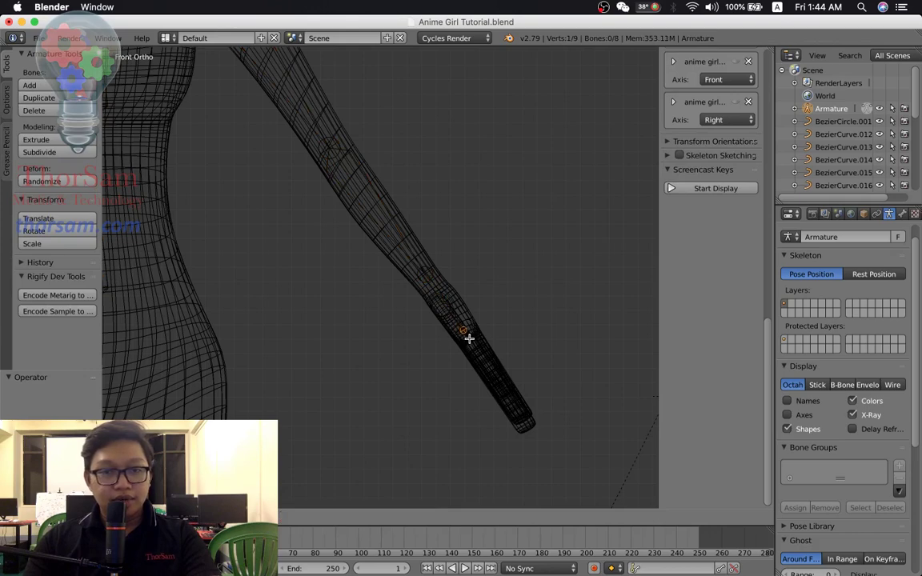
pyautogui.click(469, 339)
pyautogui.moveTo(466, 339)
pyautogui.mouseDown(button='middle')
pyautogui.moveTo(414, 227)
pyautogui.moveTo(350, 249)
pyautogui.moveTo(347, 270)
pyautogui.moveTo(376, 255)
pyautogui.moveTo(385, 270)
pyautogui.moveTo(377, 271)
pyautogui.mouseUp(button='middle')
# In solid shading, move the wrist joint and hand bone tip along Y into the arm
pyautogui.press('z')
pyautogui.rightClick(337, 204)
pyautogui.moveTo(337, 204); pyautogui.dragTo(364, 206, button='middle')
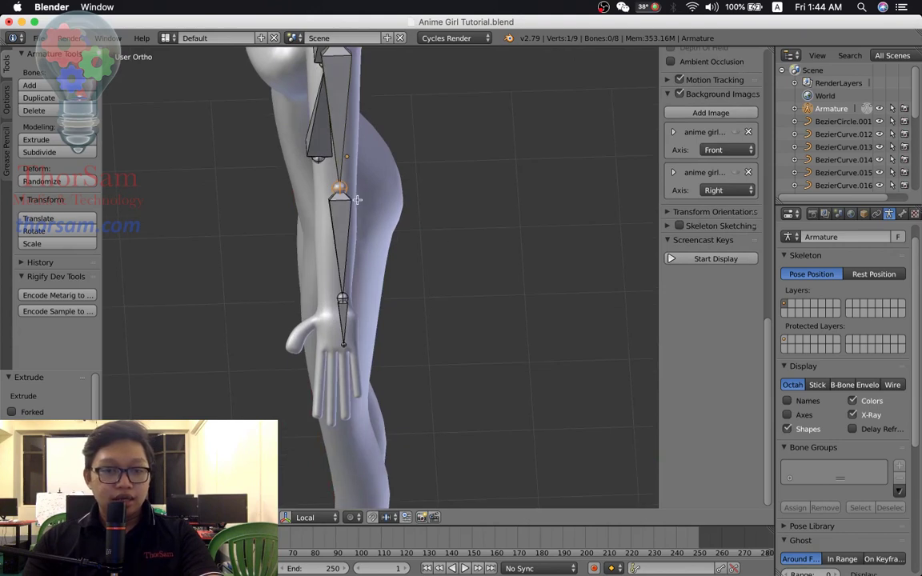
pyautogui.rightClick(341, 298)
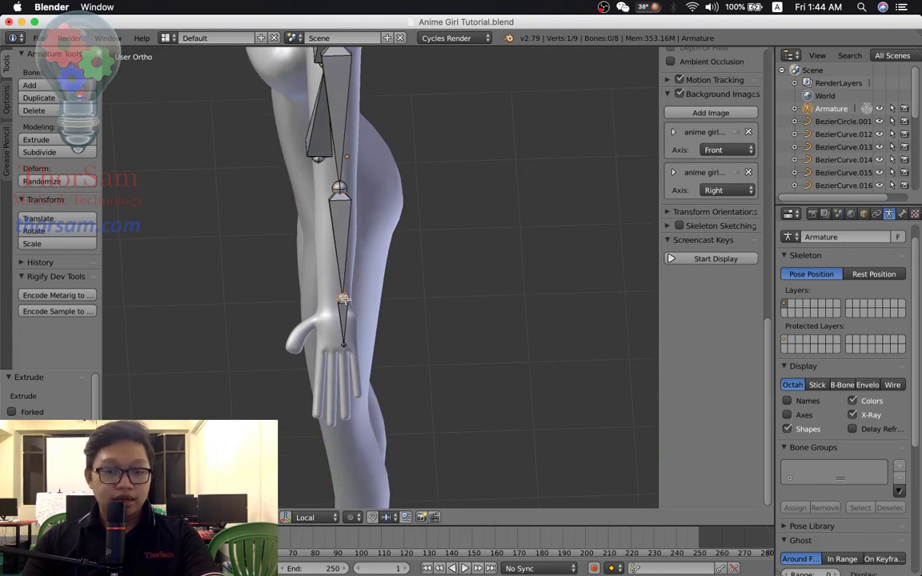
pyautogui.press('g')
pyautogui.press('y')
pyautogui.click(340, 334)
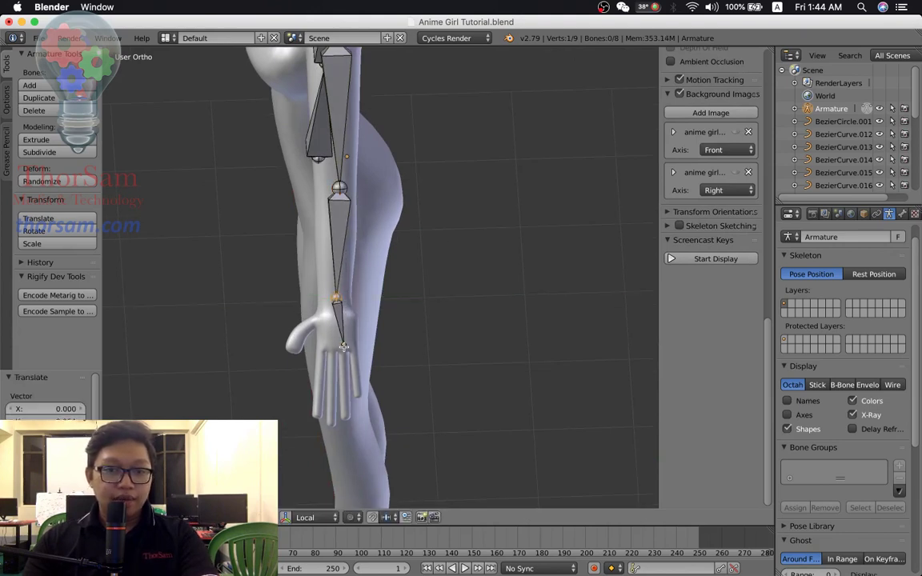
pyautogui.press('g')
pyautogui.press('y')
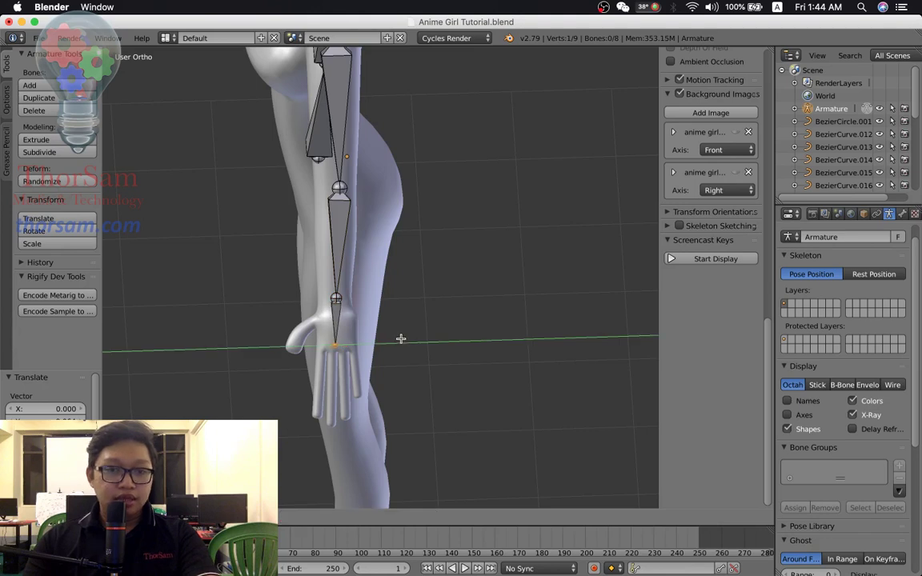
pyautogui.click(401, 339)
# Move the elbow joint along Y to centre it within the arm
pyautogui.moveTo(324, 198)
pyautogui.mouseDown(button='middle')
pyautogui.moveTo(366, 216)
pyautogui.moveTo(378, 203)
pyautogui.moveTo(362, 220)
pyautogui.mouseUp(button='middle')
pyautogui.press('g')
pyautogui.press('y')
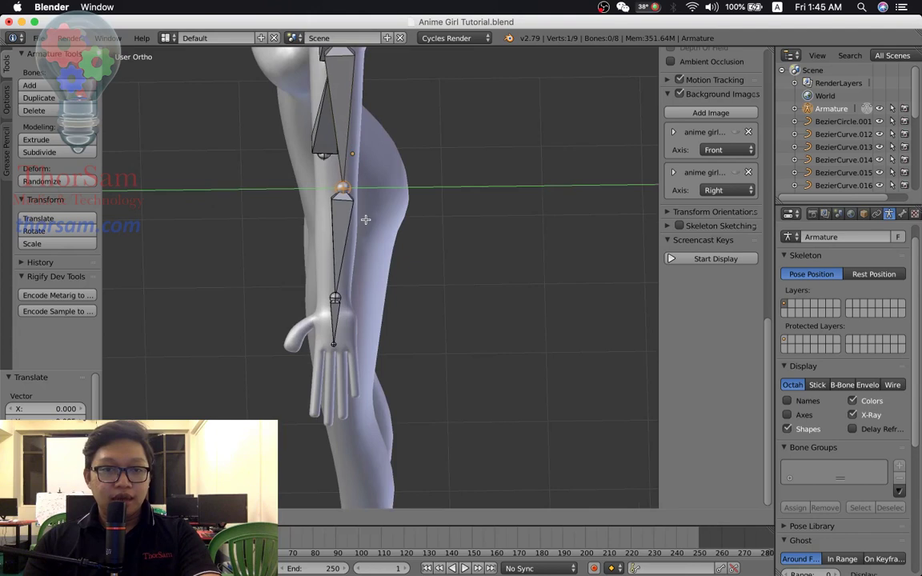
pyautogui.click(365, 219)
pyautogui.scroll(-2, 354, 226)
pyautogui.scroll(-1, 342, 120)
pyautogui.moveTo(341, 120)
pyautogui.mouseDown(button='middle')
pyautogui.moveTo(374, 204)
pyautogui.moveTo(400, 199)
pyautogui.mouseUp(button='middle')
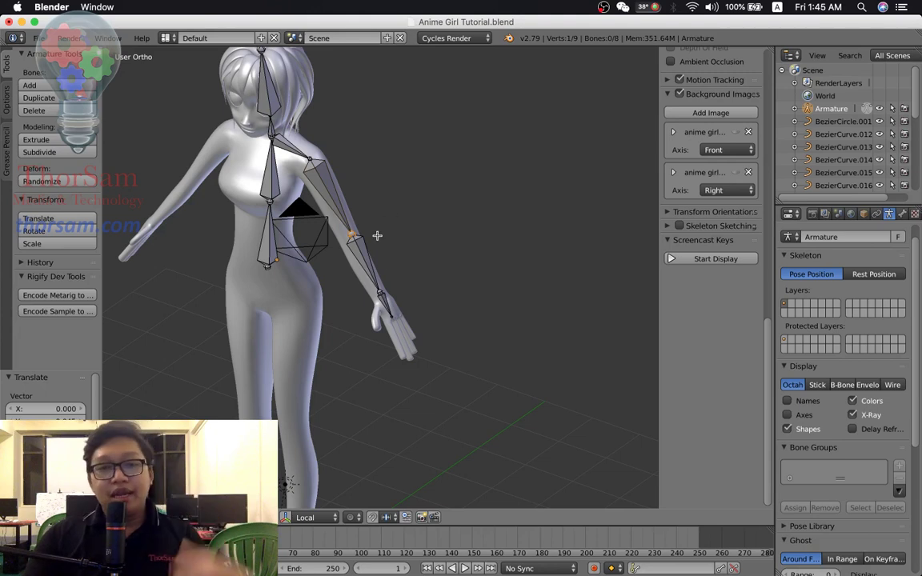
# Zoom in on the forearm and hand, selecting the hand bone and its tip to check placement
pyautogui.moveTo(334, 271)
pyautogui.mouseDown(button='middle')
pyautogui.moveTo(343, 265)
pyautogui.moveTo(288, 274)
pyautogui.mouseUp(button='middle')
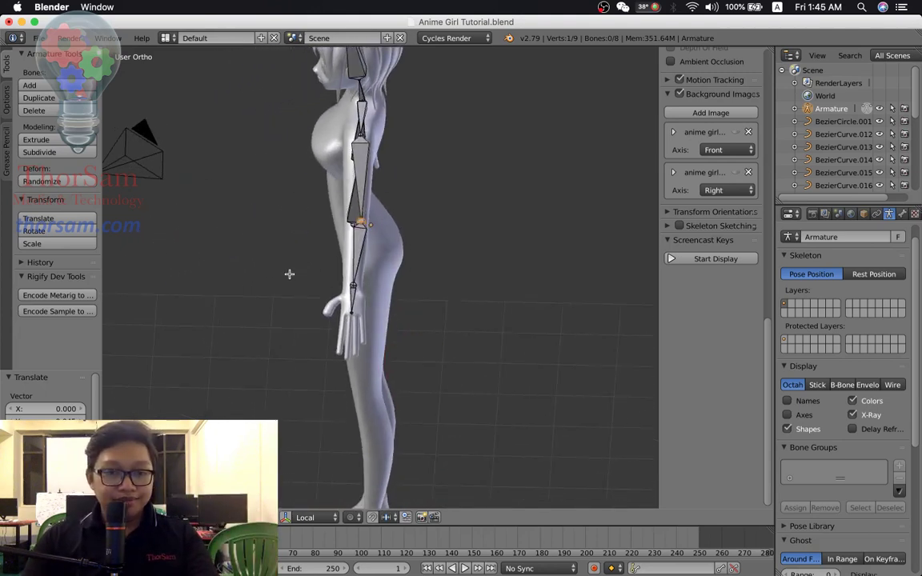
pyautogui.scroll(2, 400, 298)
pyautogui.scroll(2, 398, 297)
pyautogui.scroll(3, 396, 298)
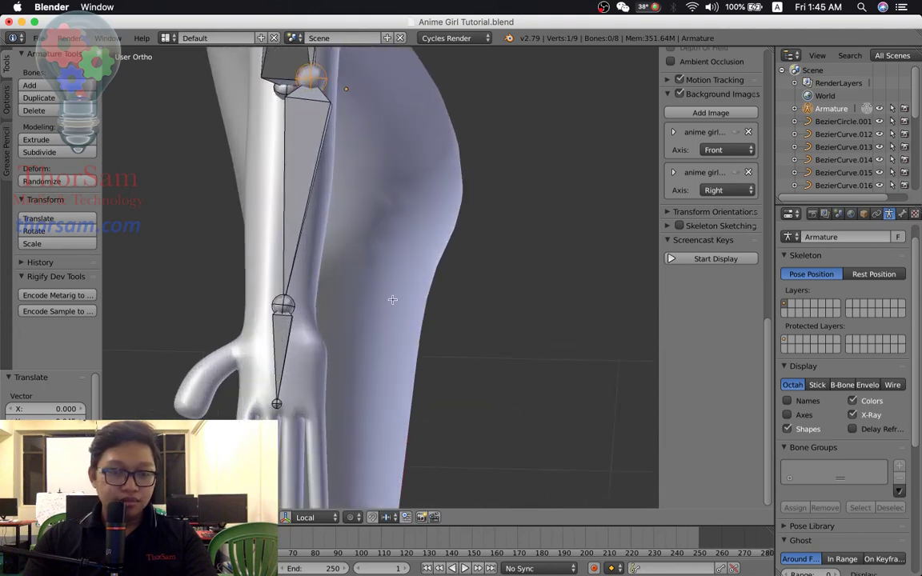
pyautogui.moveTo(318, 359)
pyautogui.mouseDown(button='middle')
pyautogui.moveTo(337, 358)
pyautogui.moveTo(330, 344)
pyautogui.mouseUp(button='middle')
pyautogui.scroll(2, 337, 357)
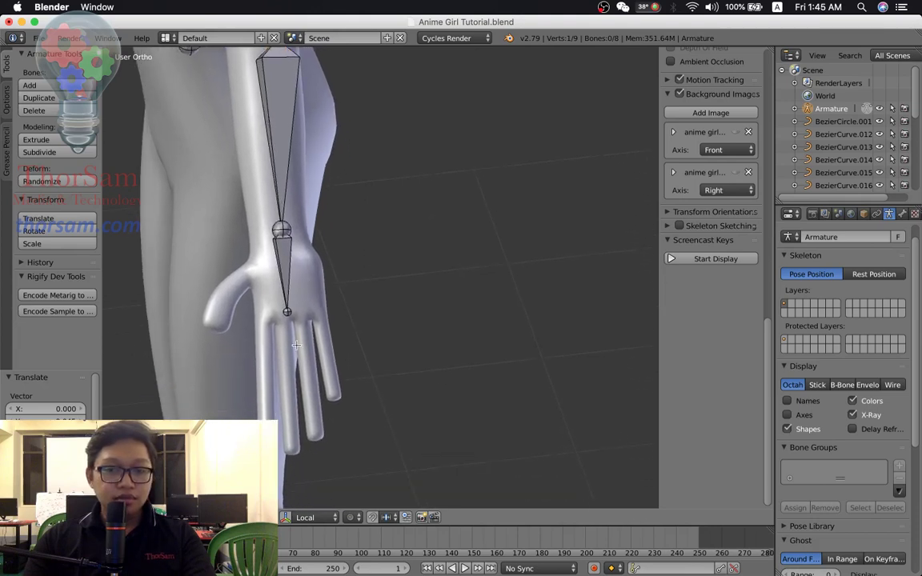
pyautogui.rightClick(283, 276)
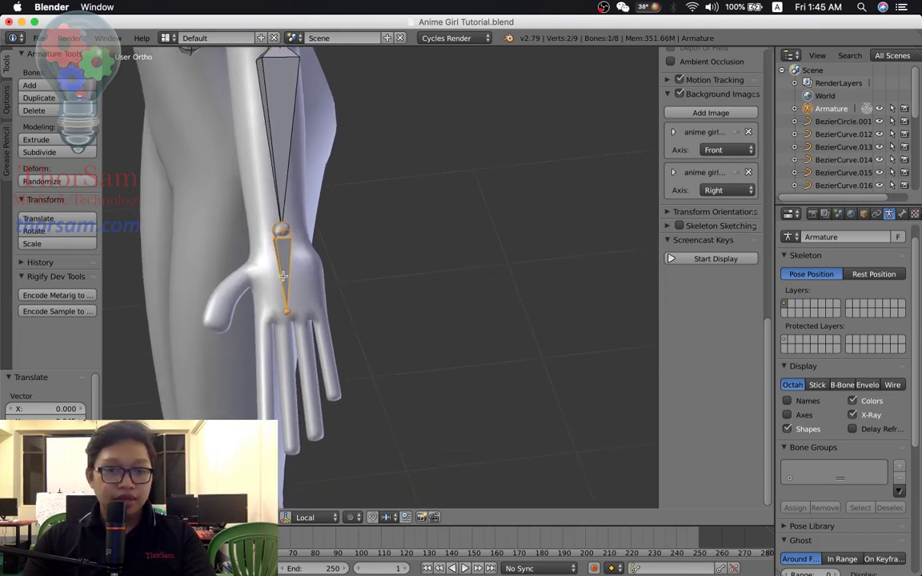
pyautogui.rightClick(285, 314)
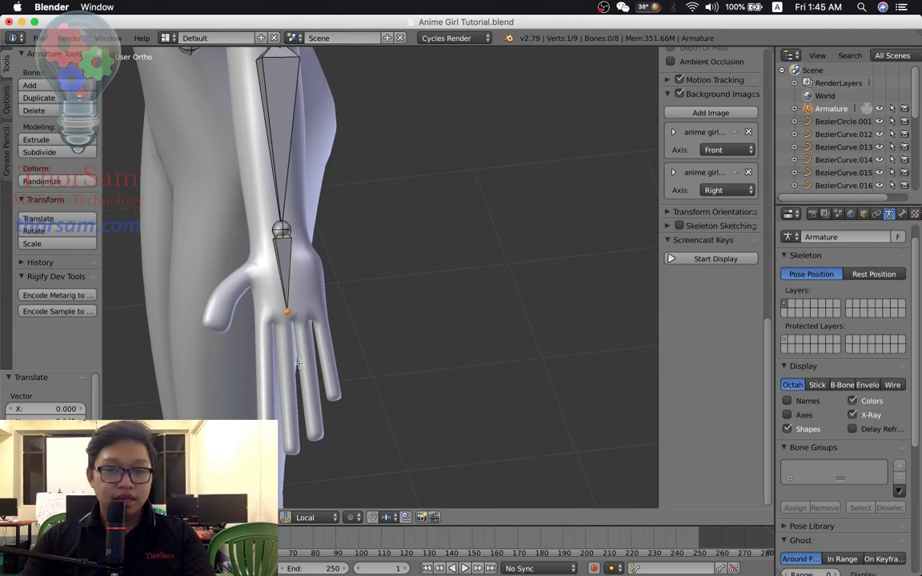
pyautogui.moveTo(297, 364)
pyautogui.mouseDown(button='middle')
pyautogui.moveTo(302, 400)
pyautogui.moveTo(447, 357)
pyautogui.mouseUp(button='middle')
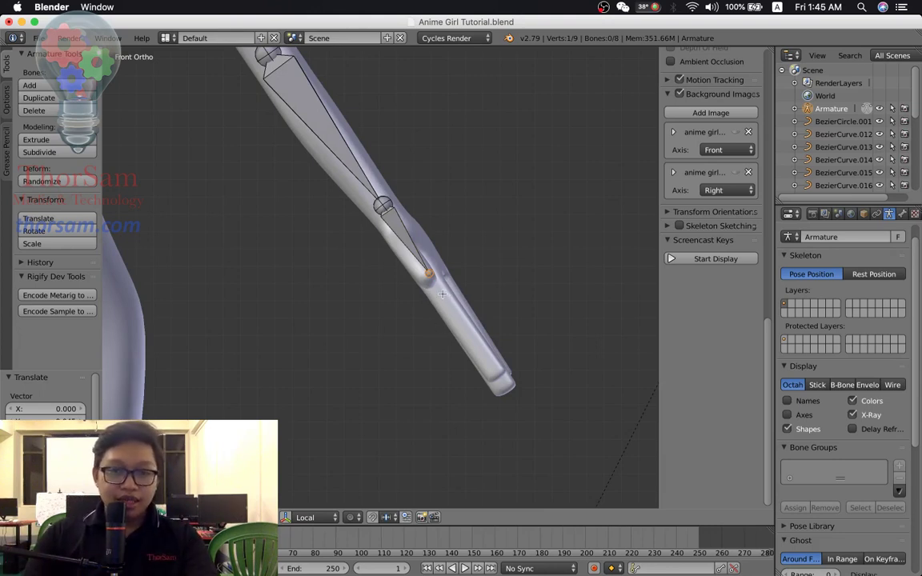
# Extrude three bones from the hand tip down the middle finger to its fingertip
pyautogui.press('e')
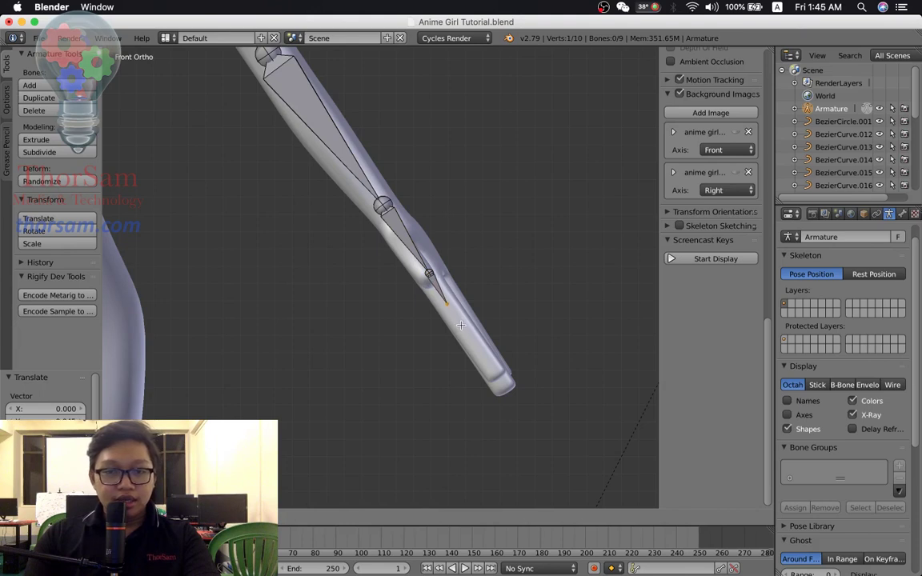
pyautogui.click(462, 325)
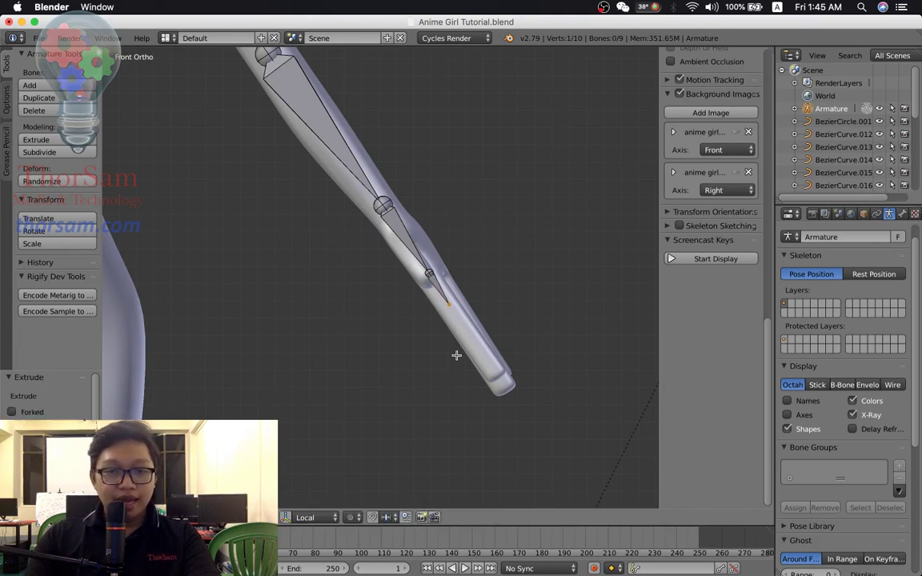
pyautogui.press('e')
pyautogui.click(453, 314)
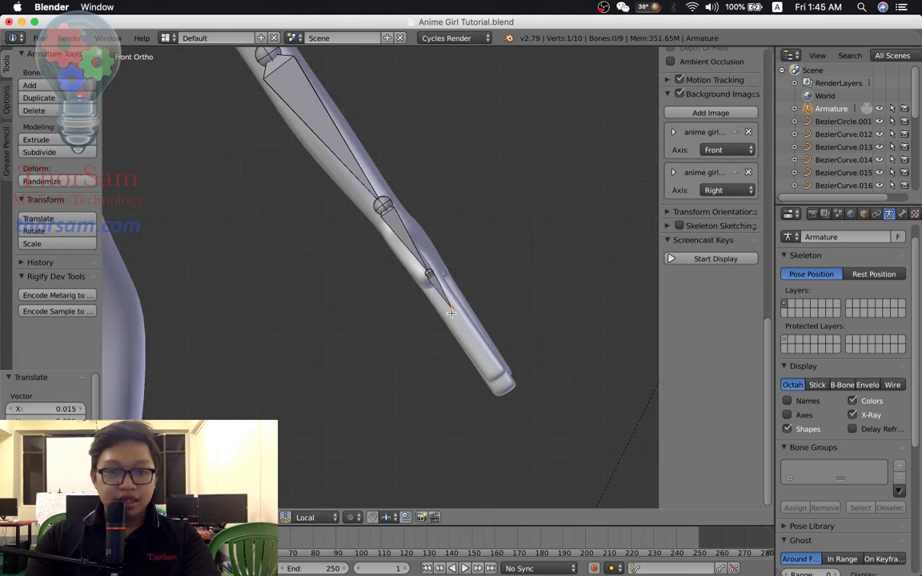
pyautogui.press('e')
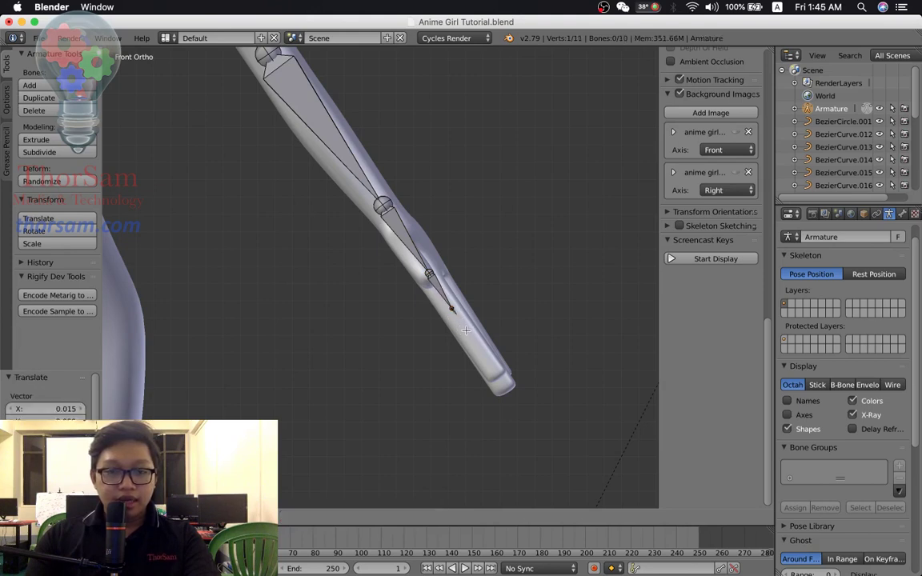
pyautogui.rightClick(469, 344)
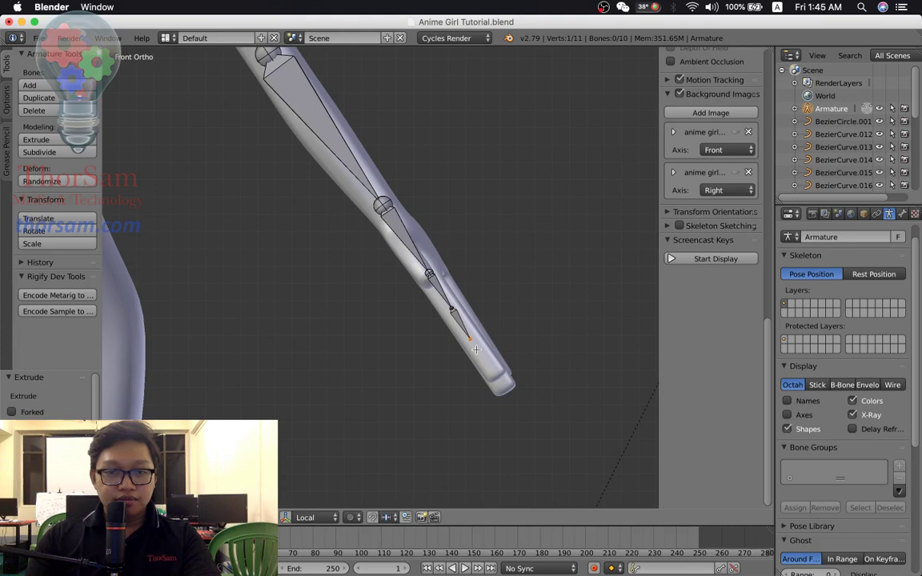
pyautogui.press('e')
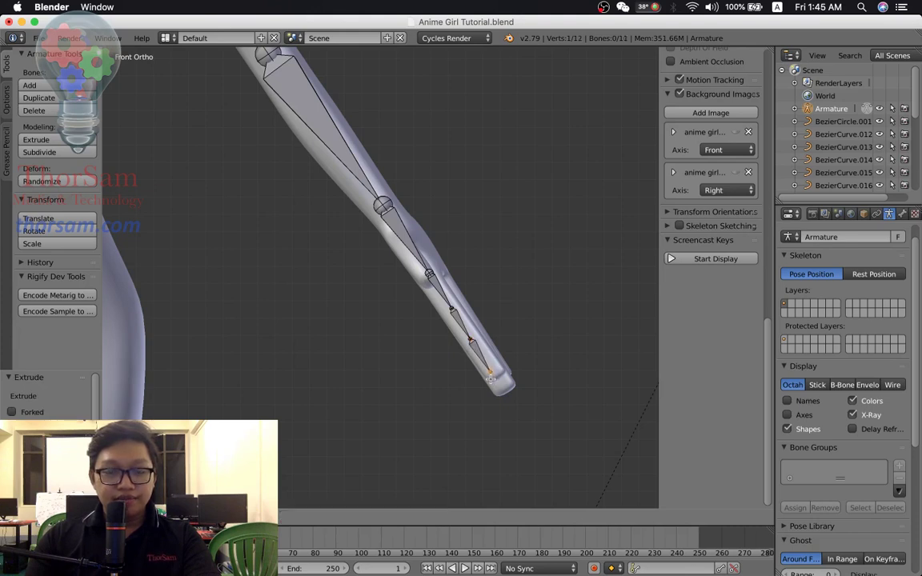
pyautogui.click(491, 376)
# Zoom in on the hand, select a finger bone and turn the view to show the thumb
pyautogui.moveTo(379, 370)
pyautogui.mouseDown(button='middle')
pyautogui.moveTo(392, 381)
pyautogui.moveTo(371, 385)
pyautogui.mouseUp(button='middle')
pyautogui.scroll(3, 288, 342)
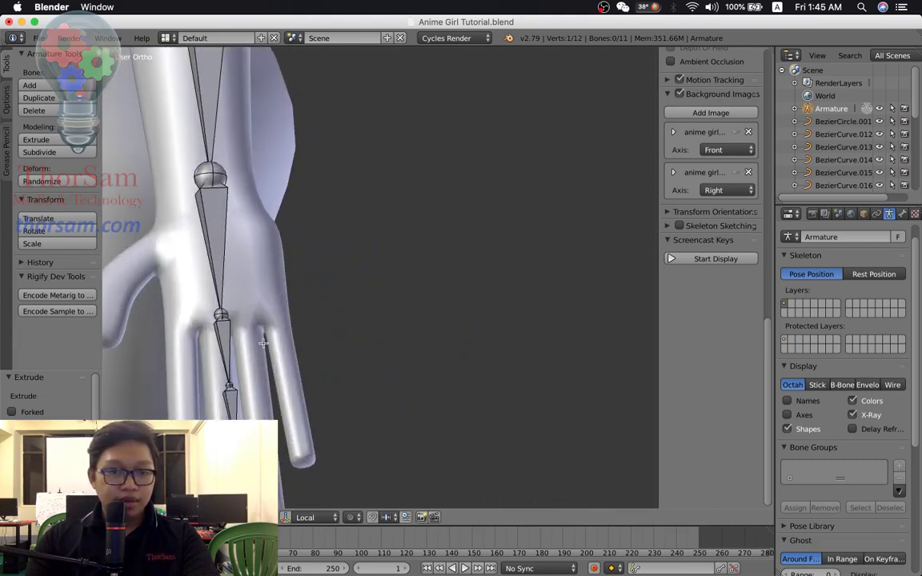
pyautogui.rightClick(214, 348)
pyautogui.moveTo(211, 308); pyautogui.dragTo(268, 314, button='middle')
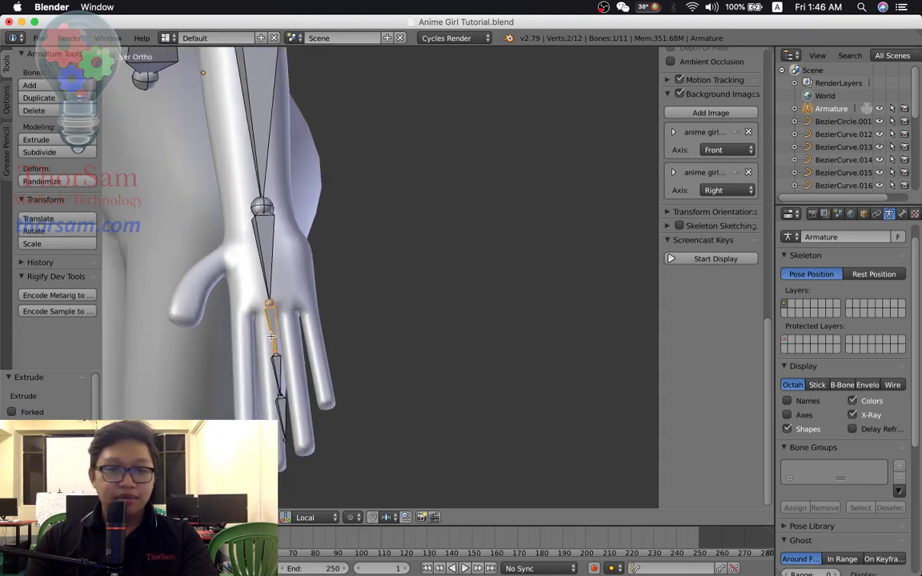
pyautogui.scroll(2, 336, 333)
pyautogui.moveTo(336, 333); pyautogui.dragTo(337, 281, button='middle')
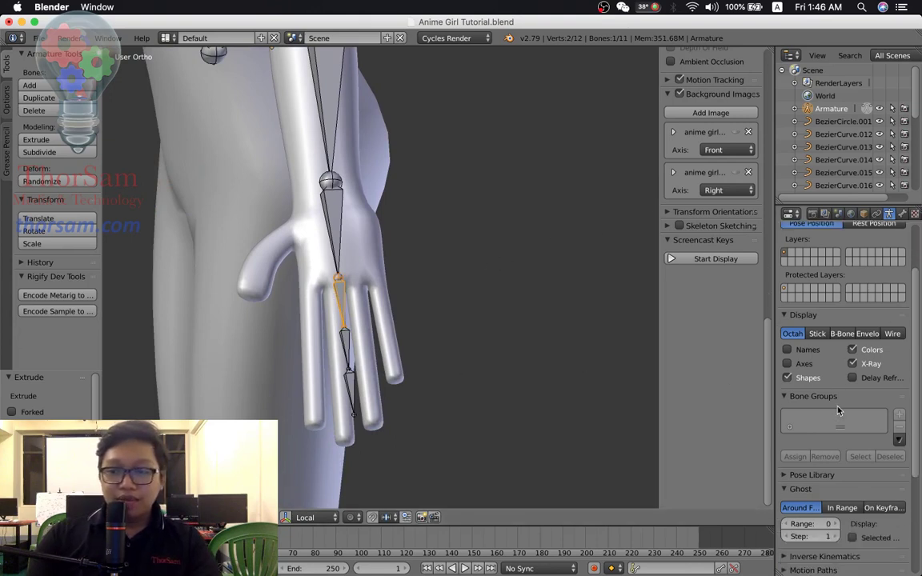
# Show the selected finger bone's settings in the Bone tab and clear its Parent field
pyautogui.scroll(-6, 837, 410)
pyautogui.scroll(5, 838, 410)
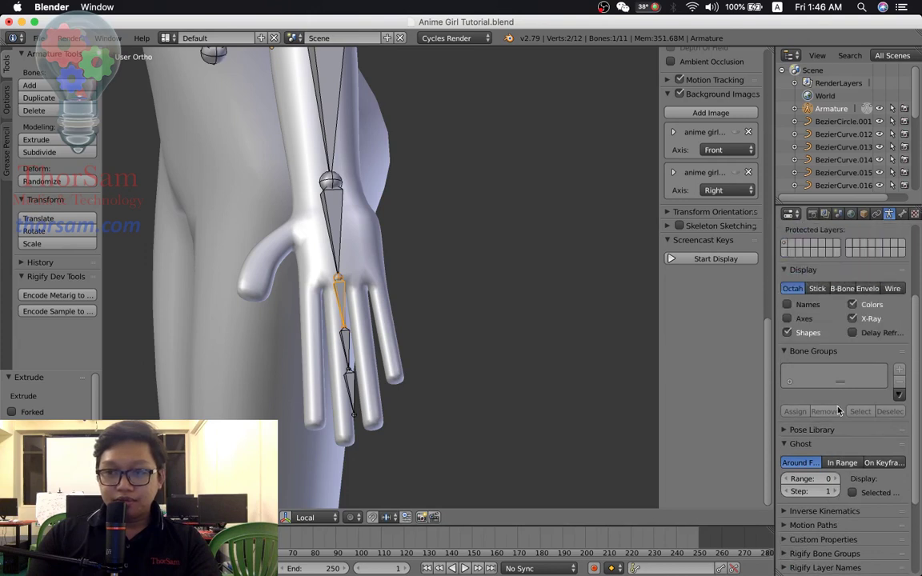
pyautogui.click(902, 214)
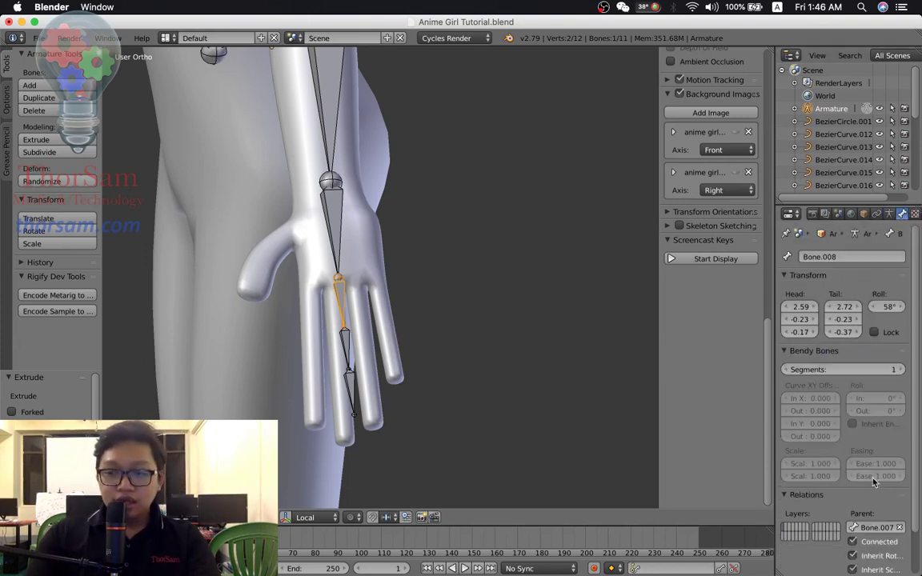
pyautogui.scroll(-2, 873, 479)
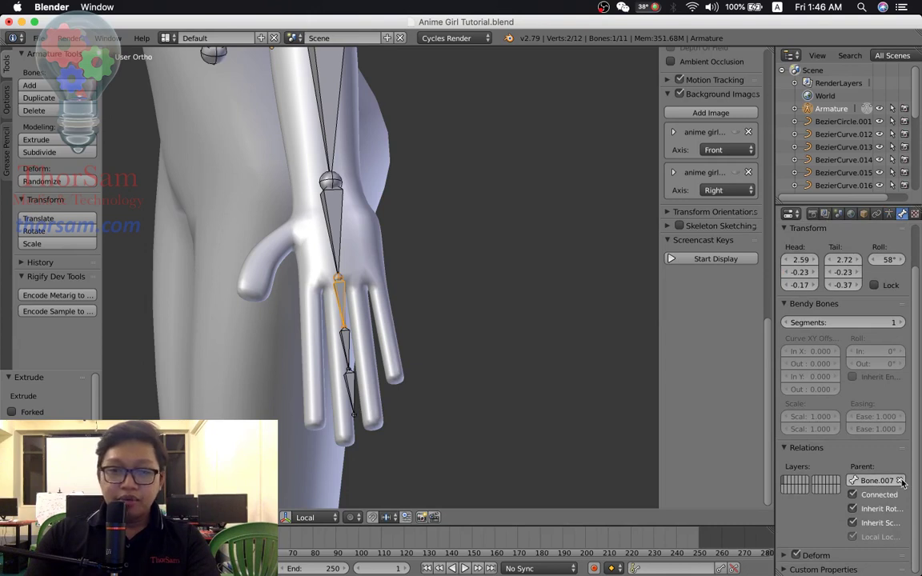
pyautogui.click(902, 481)
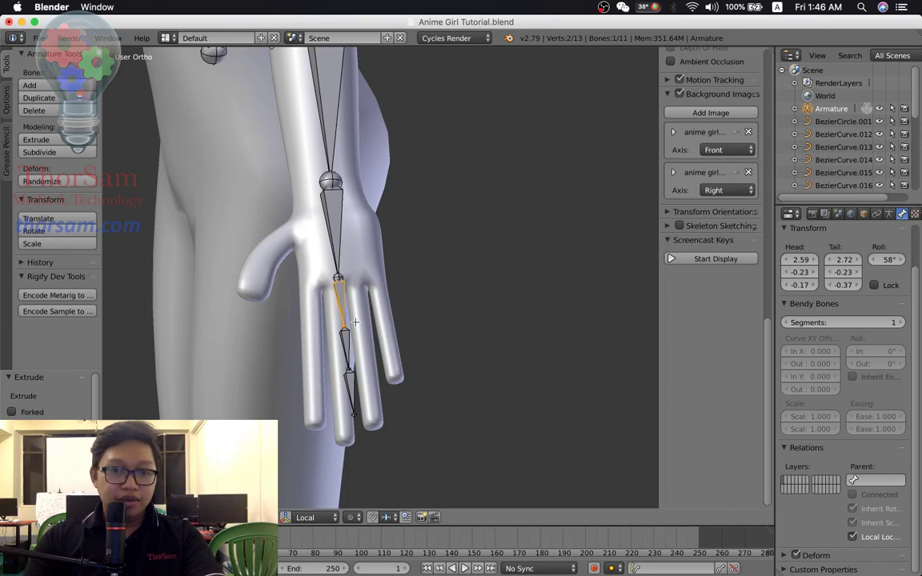
# Undo the parent change, keeping the connection, and add the other two finger bones to the selection
pyautogui.press('g')
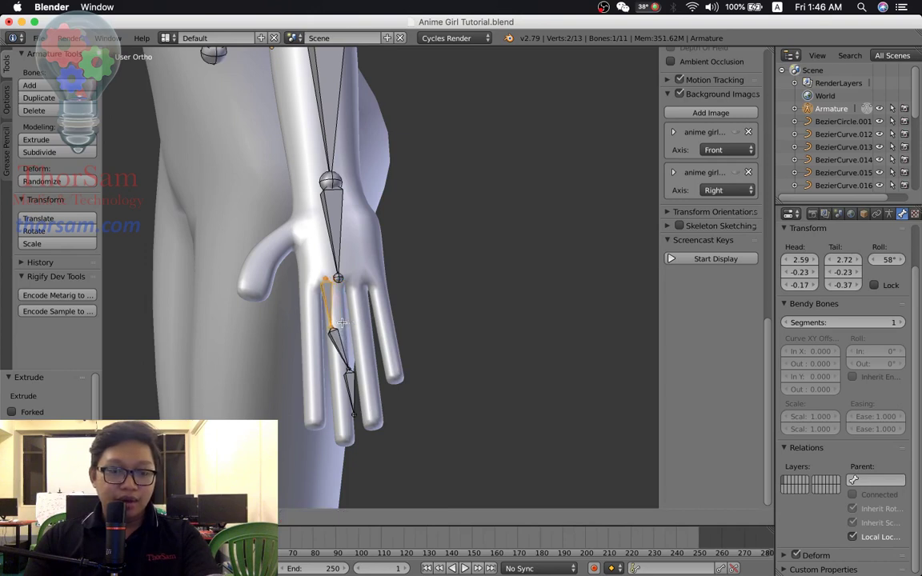
pyautogui.click(341, 322)
pyautogui.hotkey('ctrl', 'z')
pyautogui.hotkey('ctrl', 'z')
pyautogui.keyDown('shift'); pyautogui.rightClick(343, 352); pyautogui.keyUp('shift')
pyautogui.keyDown('shift'); pyautogui.rightClick(348, 392); pyautogui.keyUp('shift')
pyautogui.moveTo(344, 352); pyautogui.dragTo(376, 381, button='middle')
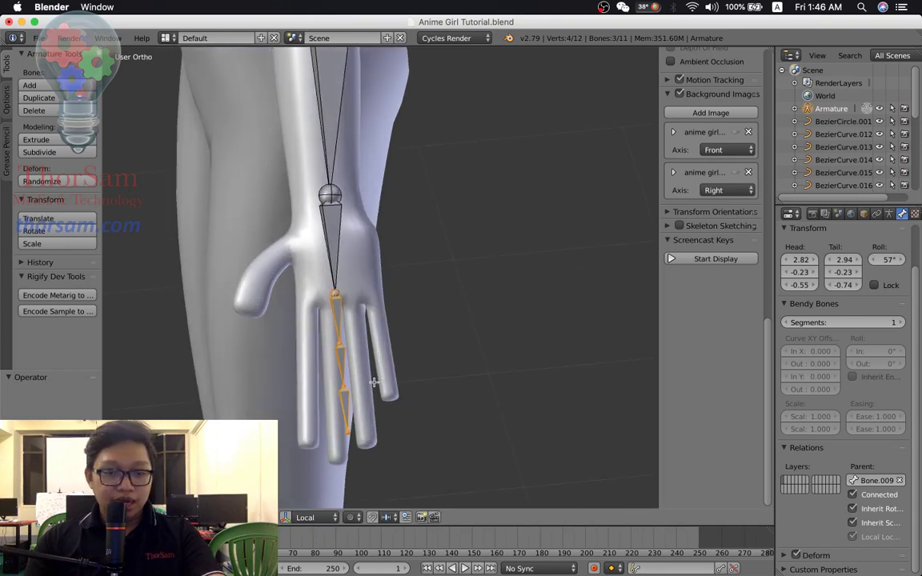
# Clear the top finger bone's parent with Alt+P and select the whole three-bone chain
pyautogui.press('g')
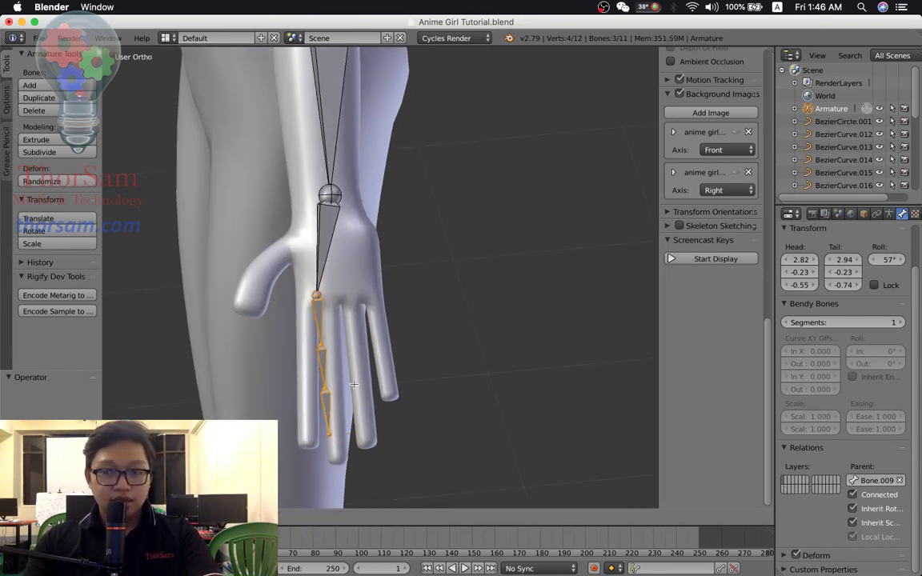
pyautogui.click(354, 385)
pyautogui.hotkey('ctrl', 'z')
pyautogui.rightClick(340, 312)
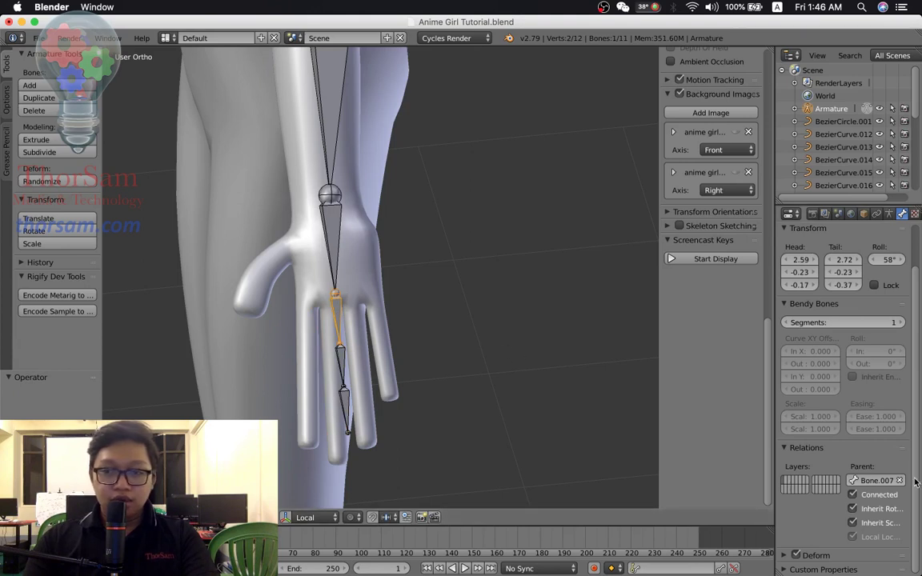
pyautogui.hotkey('alt', 'p')
pyautogui.click(438, 300)
pyautogui.keyDown('shift'); pyautogui.rightClick(342, 358); pyautogui.keyUp('shift')
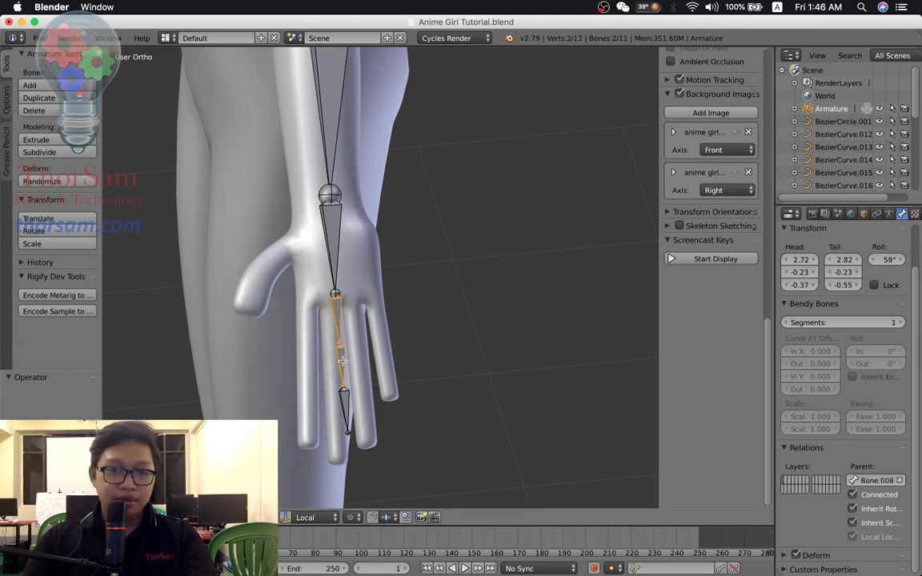
pyautogui.keyDown('shift'); pyautogui.rightClick(349, 404); pyautogui.keyUp('shift')
# Move and rotate the finger chain onto the index finger beside the thumb
pyautogui.press('g')
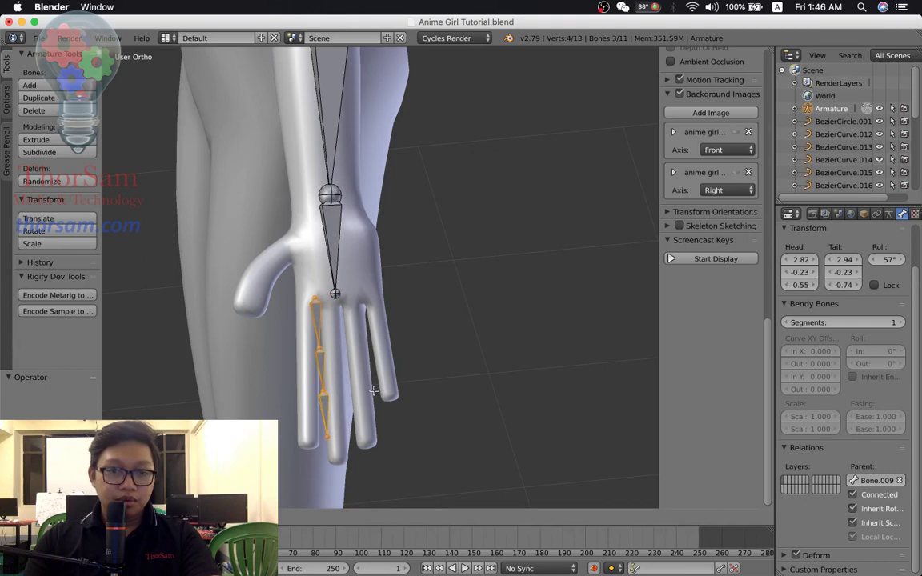
pyautogui.click(373, 389)
pyautogui.press('r')
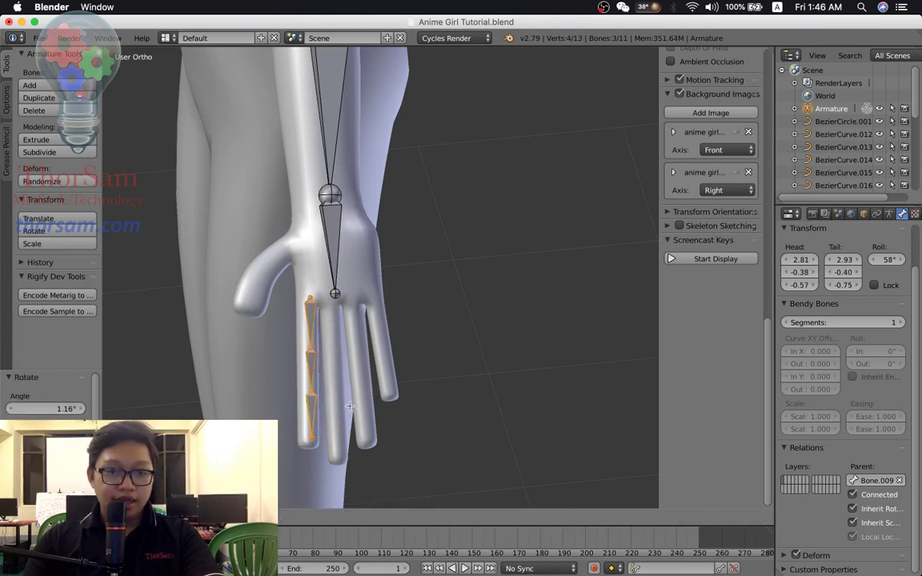
pyautogui.click(347, 410)
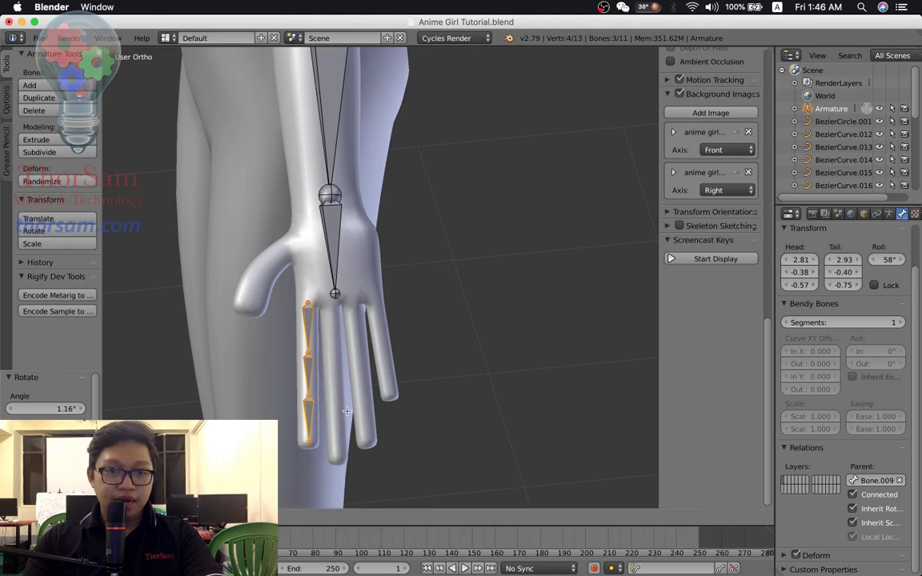
pyautogui.press('g')
pyautogui.click(353, 422)
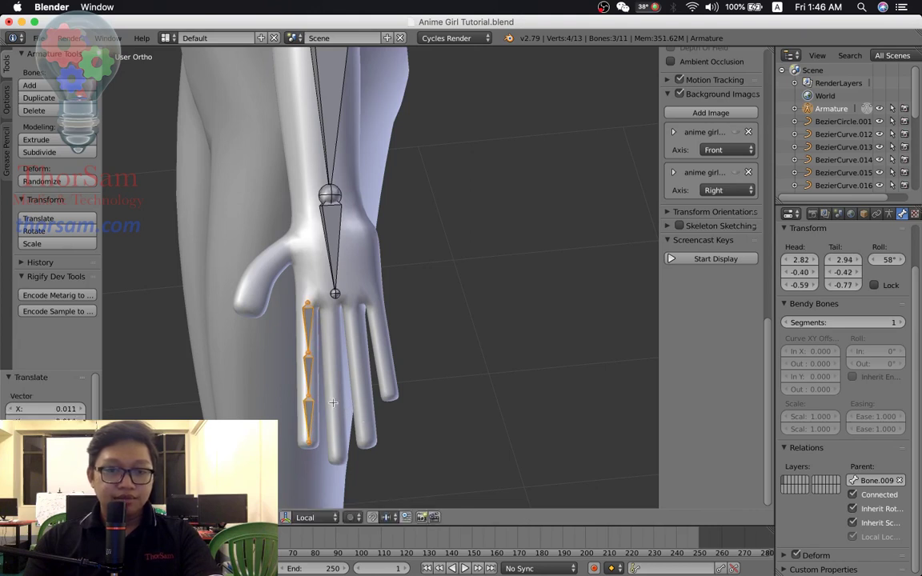
pyautogui.moveTo(350, 417)
pyautogui.mouseDown(button='middle')
pyautogui.moveTo(351, 345)
pyautogui.moveTo(381, 349)
pyautogui.moveTo(401, 375)
pyautogui.moveTo(473, 373)
pyautogui.mouseUp(button='middle')
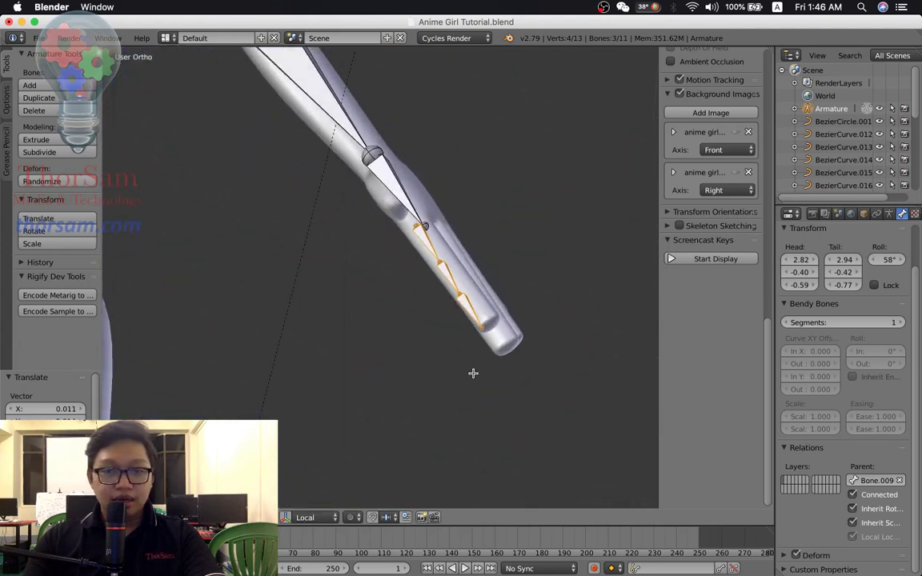
pyautogui.moveTo(518, 346); pyautogui.dragTo(522, 345, button='middle')
# Fine-tune the chain's rotation and position on the index finger, then duplicate it
pyautogui.press('r')
pyautogui.click(524, 344)
pyautogui.press('g')
pyautogui.click(474, 308)
pyautogui.moveTo(473, 309)
pyautogui.mouseDown(button='middle')
pyautogui.moveTo(473, 363)
pyautogui.moveTo(455, 370)
pyautogui.moveTo(426, 357)
pyautogui.moveTo(385, 300)
pyautogui.moveTo(473, 364)
pyautogui.moveTo(469, 377)
pyautogui.mouseUp(button='middle')
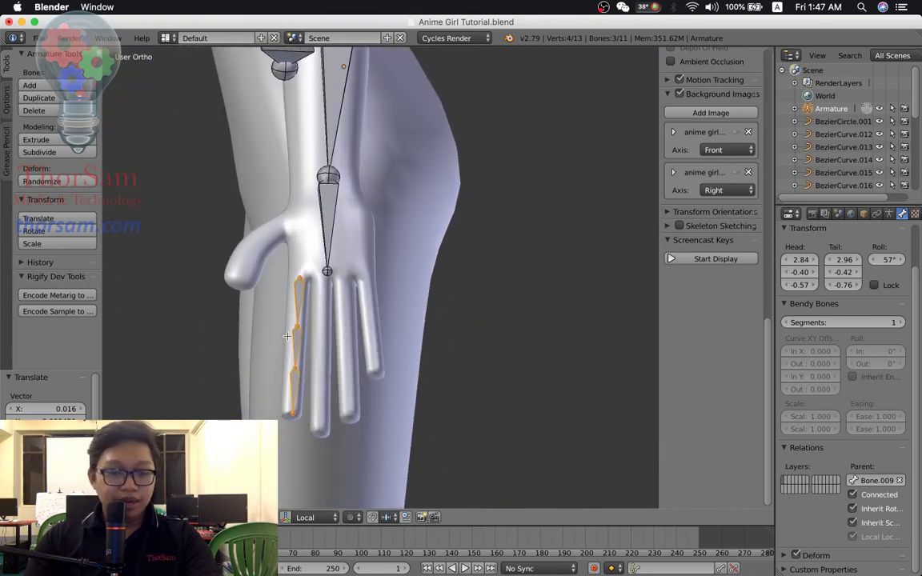
pyautogui.hotkey('shift', 'd')
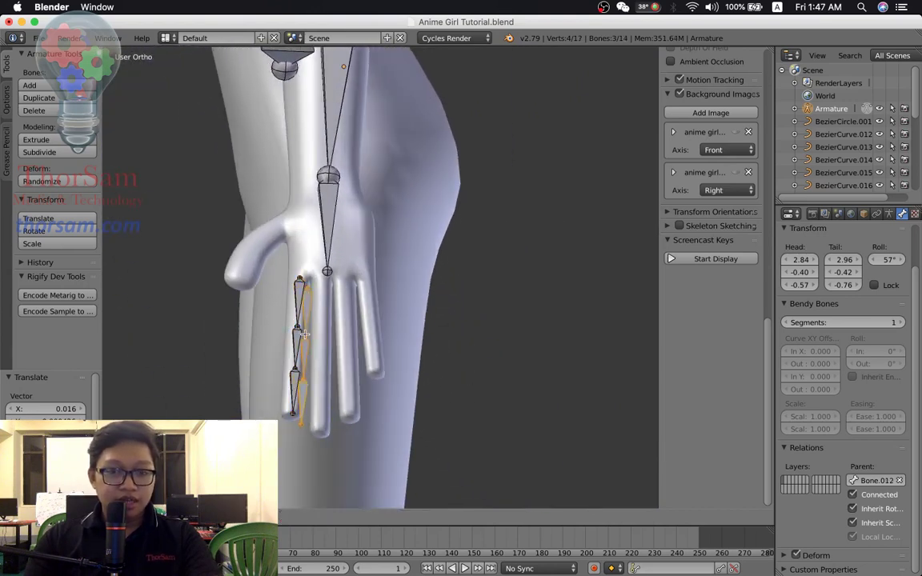
# Fit the duplicated chain onto the middle finger, rotating, shifting and lengthening it
pyautogui.click(317, 334)
pyautogui.press('r')
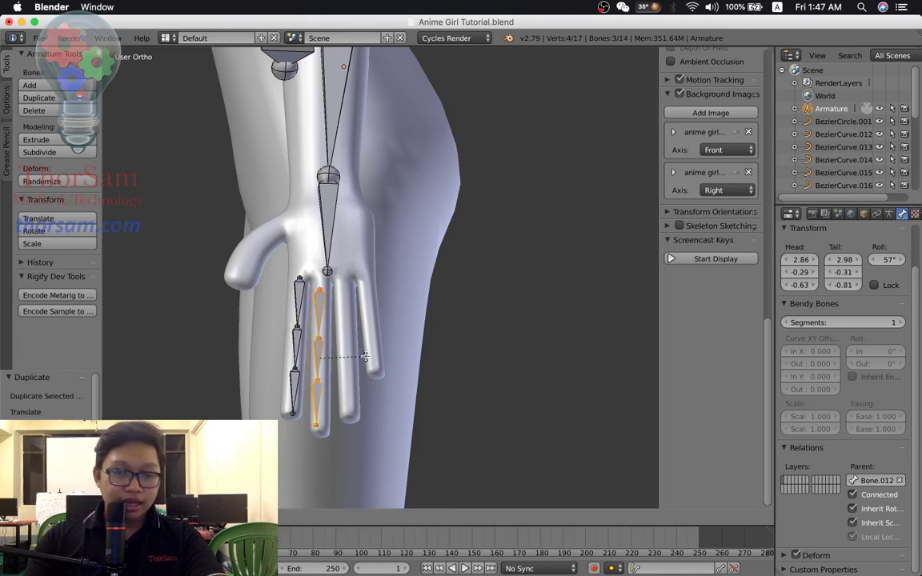
pyautogui.click(320, 324)
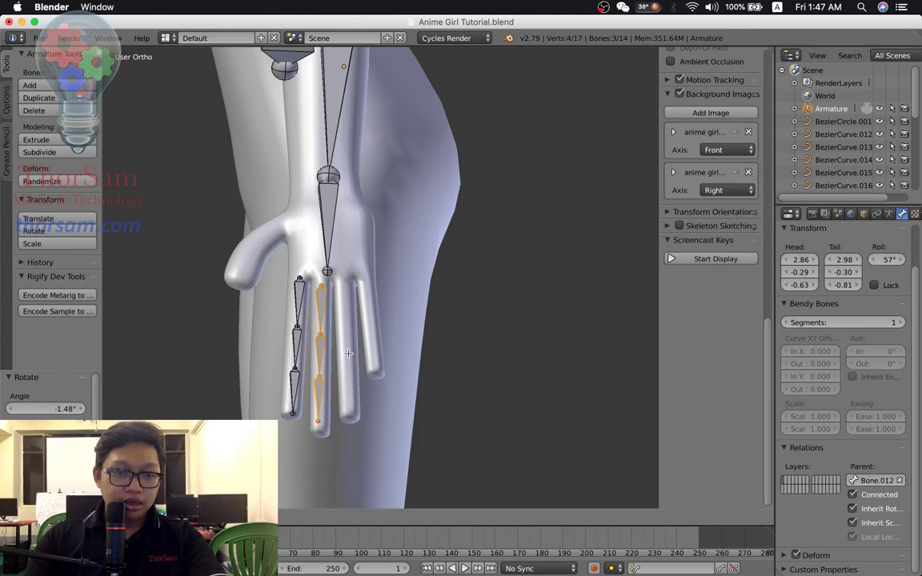
pyautogui.press('g')
pyautogui.click(348, 353)
pyautogui.press('r')
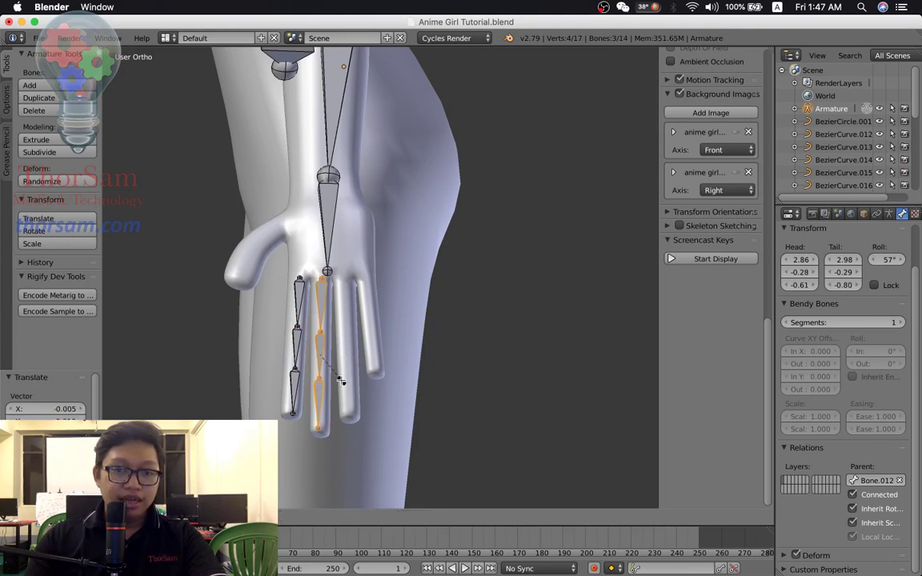
pyautogui.click(341, 381)
# Duplicate the index-finger chain onto the ring finger and align it
pyautogui.rightClick(297, 297)
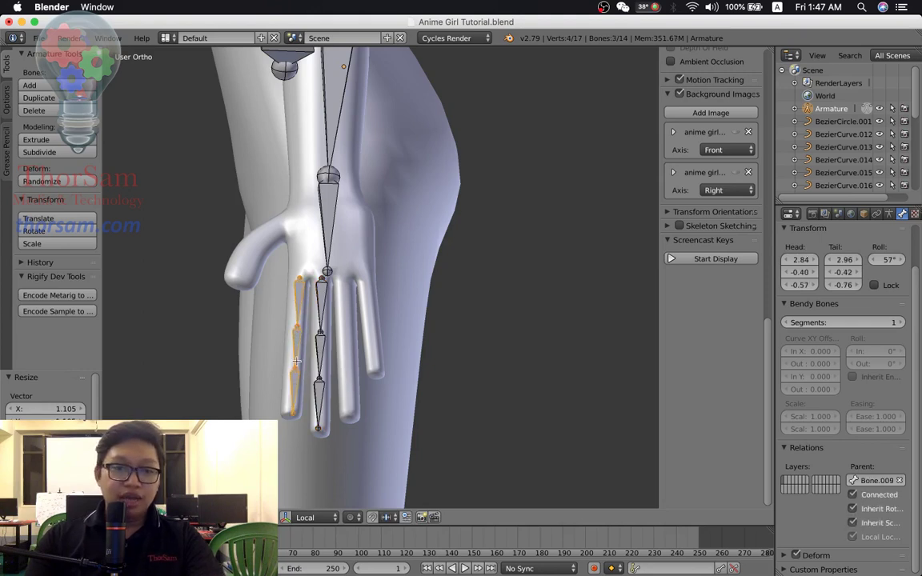
pyautogui.hotkey('shift', 'd')
pyautogui.click(335, 336)
pyautogui.press('r')
pyautogui.click(373, 373)
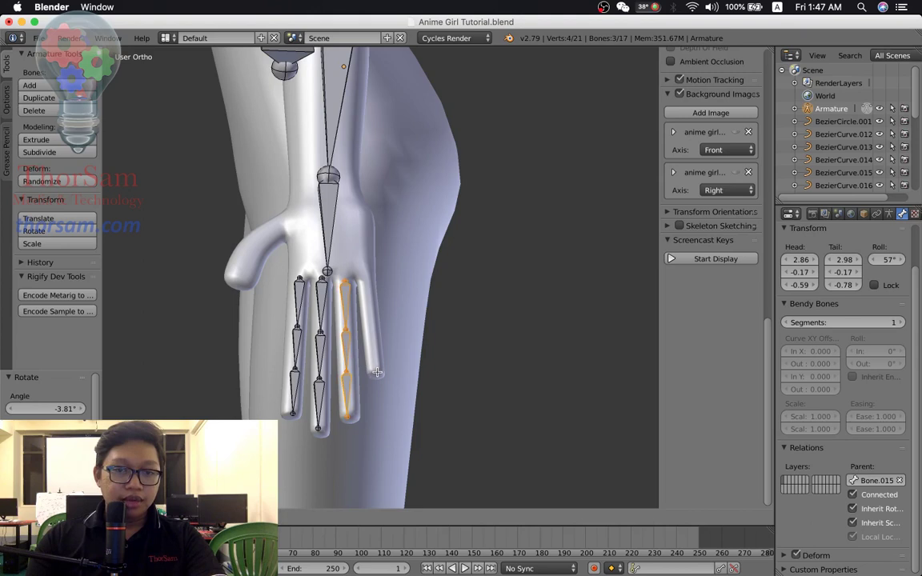
pyautogui.press('g')
pyautogui.click(370, 373)
# Duplicate the ring-finger chain onto the little finger and rotate it into place
pyautogui.hotkey('shift', 'd')
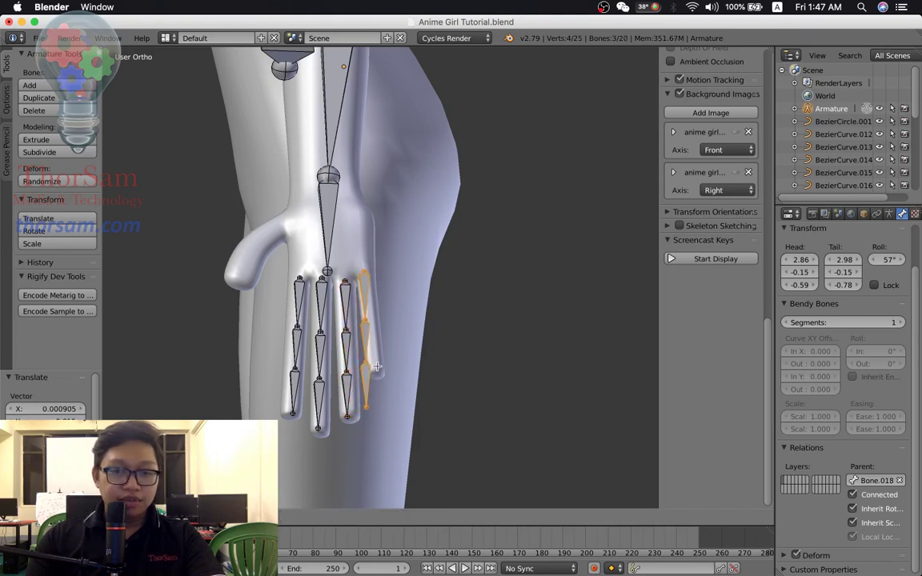
pyautogui.click(376, 366)
pyautogui.press('r')
pyautogui.click(387, 375)
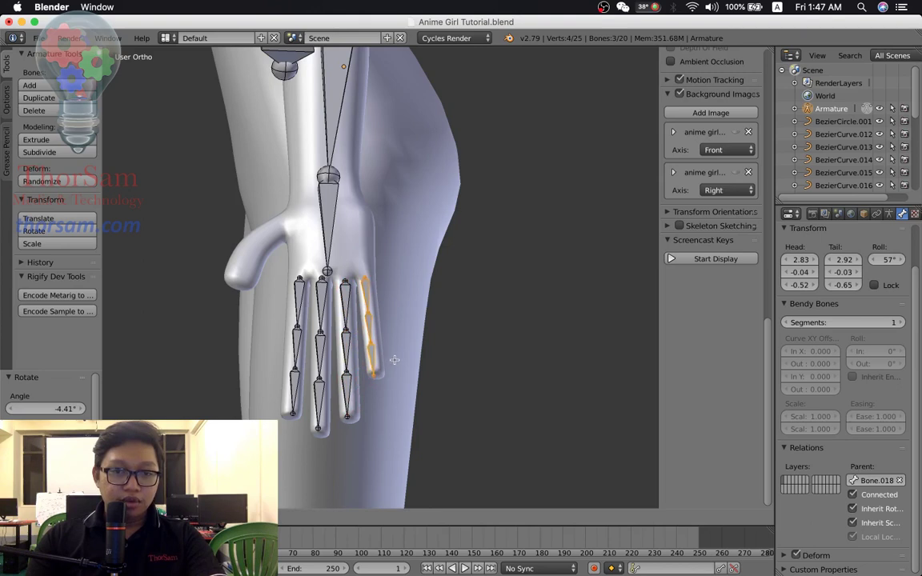
pyautogui.click(396, 361)
pyautogui.moveTo(370, 404)
pyautogui.mouseDown(button='middle')
pyautogui.moveTo(361, 321)
pyautogui.moveTo(436, 378)
pyautogui.moveTo(387, 409)
pyautogui.moveTo(346, 383)
pyautogui.moveTo(322, 303)
pyautogui.moveTo(401, 317)
pyautogui.moveTo(373, 416)
pyautogui.moveTo(370, 408)
pyautogui.mouseUp(button='middle')
pyautogui.click(303, 313)
# Duplicate two index-finger bones and rotate the copy onto the thumb
pyautogui.keyDown('shift'); pyautogui.click(303, 356); pyautogui.keyUp('shift')
pyautogui.keyDown('shift'); pyautogui.click(305, 396); pyautogui.keyUp('shift')
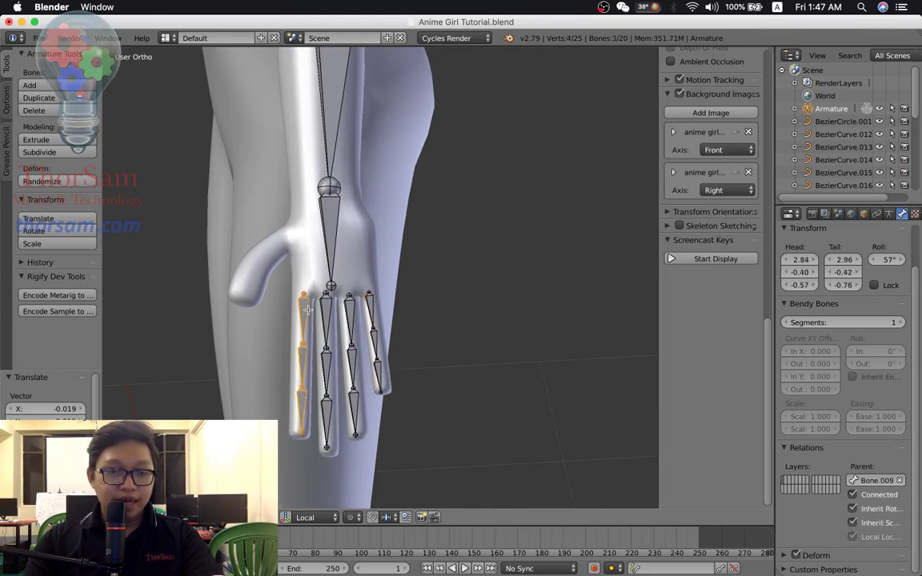
pyautogui.hotkey('ctrl', 'z')
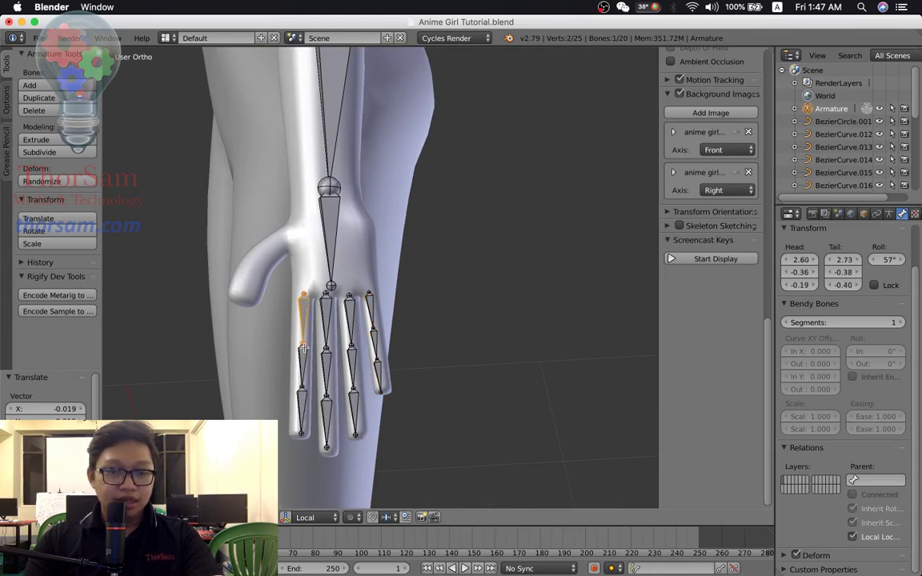
pyautogui.hotkey('shift', 'd')
pyautogui.click(316, 343)
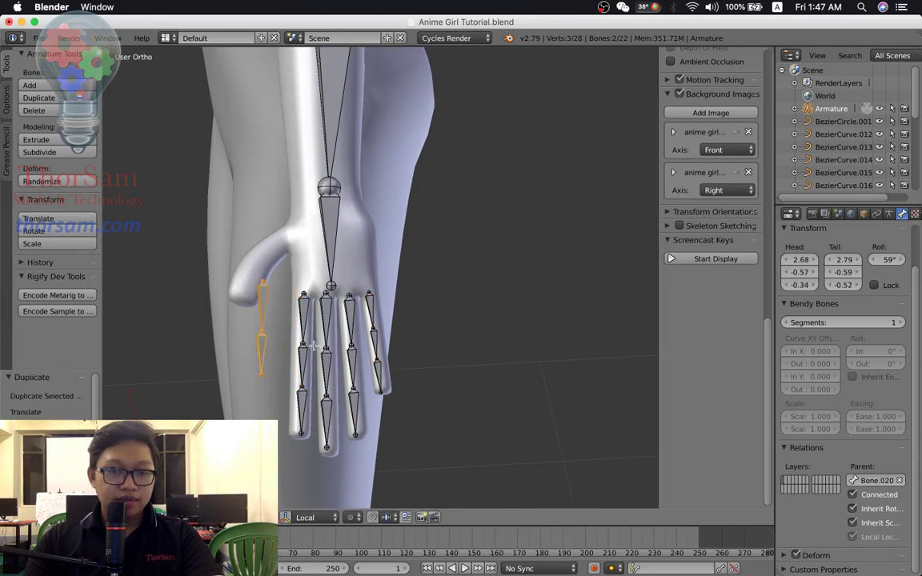
pyautogui.press('r')
pyautogui.click(290, 312)
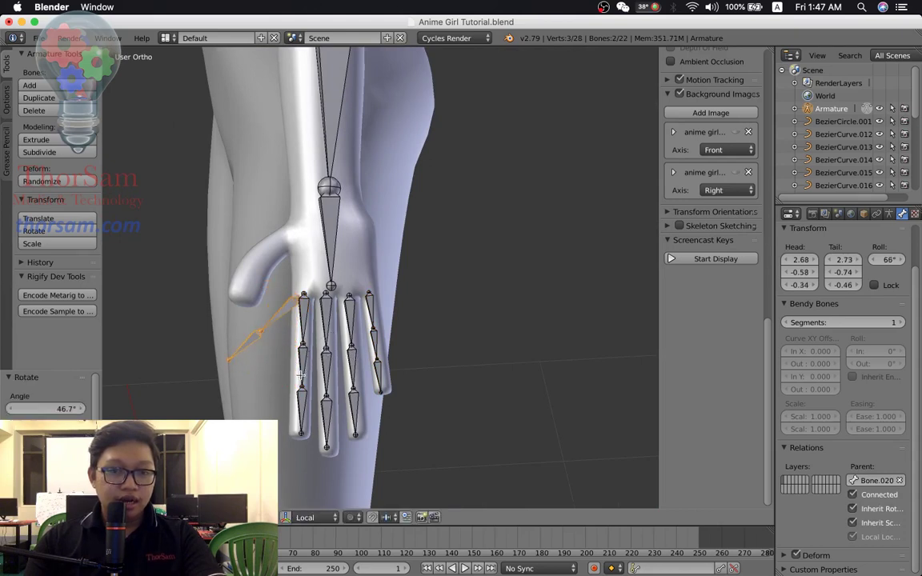
# Position the thumb chain and move its tip and middle joints inside the thumb
pyautogui.press('g')
pyautogui.click(228, 297)
pyautogui.click(228, 297)
pyautogui.press('g')
pyautogui.click(245, 313)
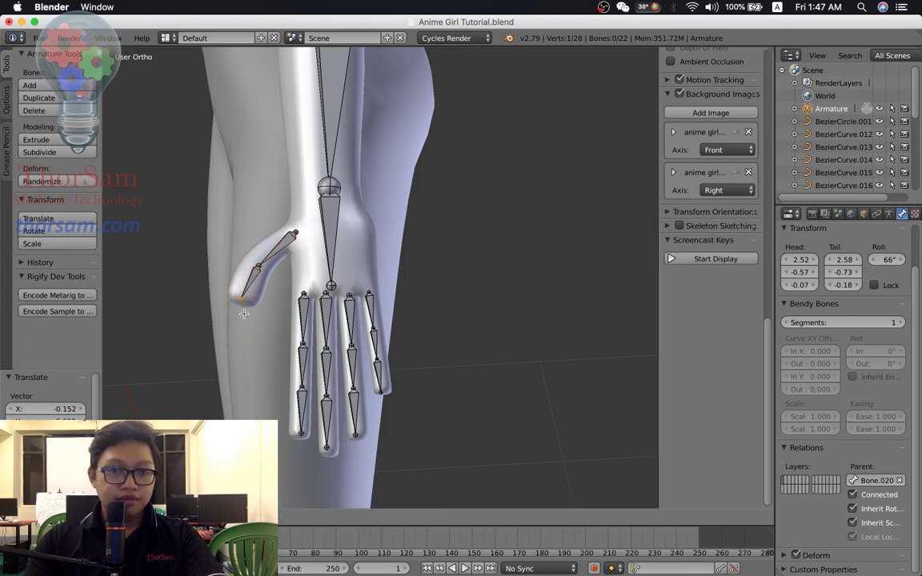
pyautogui.moveTo(242, 313)
pyautogui.mouseDown(button='middle')
pyautogui.moveTo(280, 335)
pyautogui.moveTo(305, 325)
pyautogui.moveTo(353, 343)
pyautogui.mouseUp(button='middle')
pyautogui.rightClick(462, 251)
pyautogui.press('g')
pyautogui.click(472, 274)
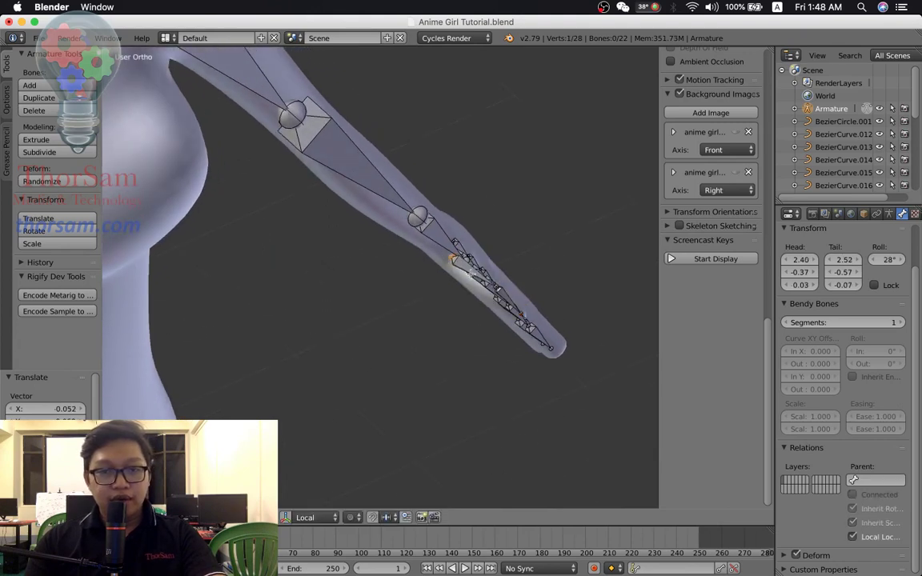
# Nudge the remaining thumb bone ends and joints so the chain sits inside the thumb mesh
pyautogui.press('g')
pyautogui.click(488, 295)
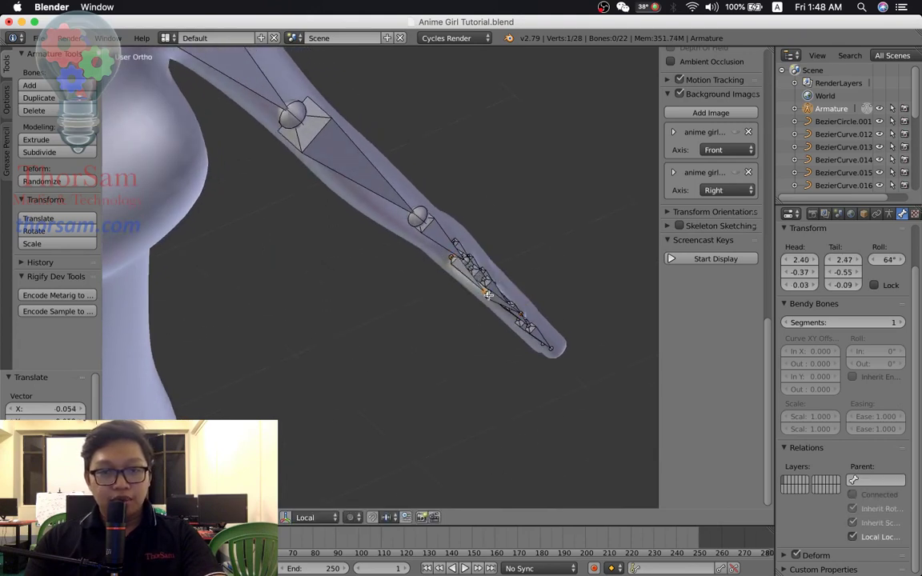
pyautogui.rightClick(517, 316)
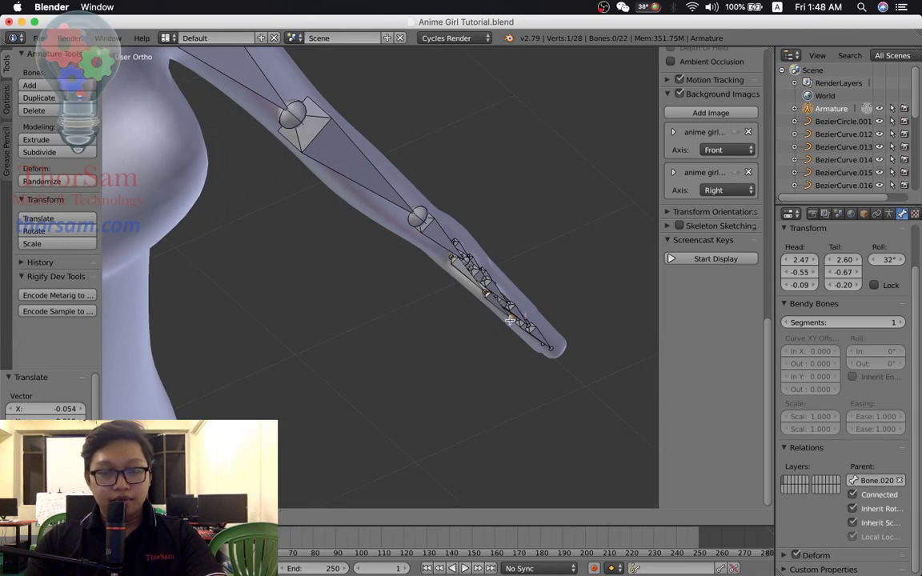
pyautogui.press('g')
pyautogui.click(510, 320)
pyautogui.moveTo(509, 319)
pyautogui.mouseDown(button='middle')
pyautogui.moveTo(531, 286)
pyautogui.moveTo(526, 259)
pyautogui.moveTo(519, 306)
pyautogui.mouseUp(button='middle')
pyautogui.click(528, 246)
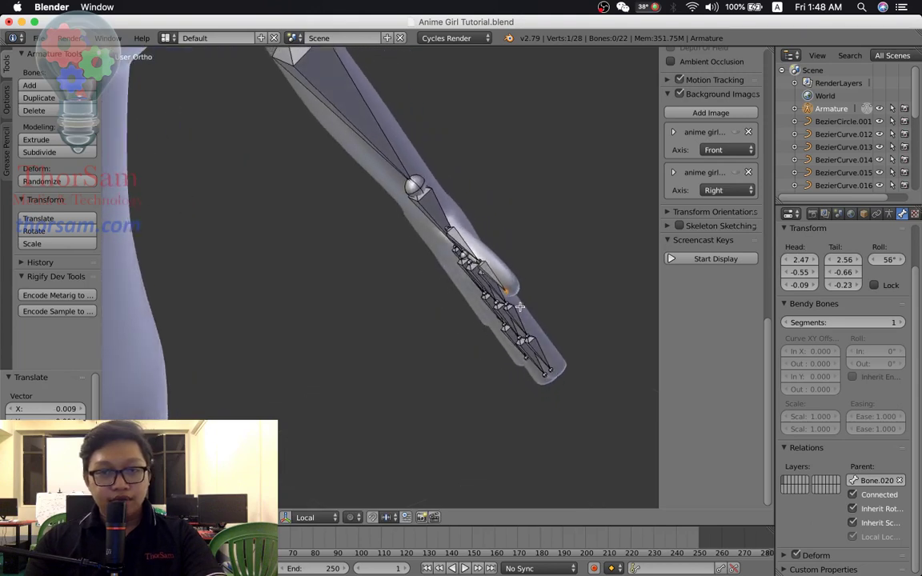
pyautogui.rightClick(480, 259)
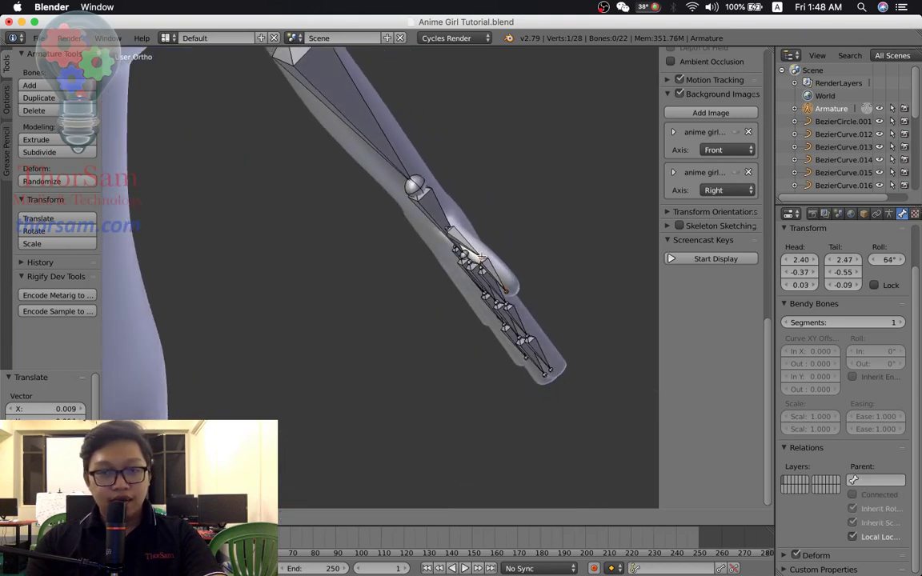
pyautogui.click(478, 256)
pyautogui.moveTo(451, 253)
pyautogui.mouseDown(button='middle')
pyautogui.moveTo(458, 286)
pyautogui.moveTo(404, 234)
pyautogui.moveTo(396, 192)
pyautogui.moveTo(422, 107)
pyautogui.moveTo(407, 239)
pyautogui.mouseUp(button='middle')
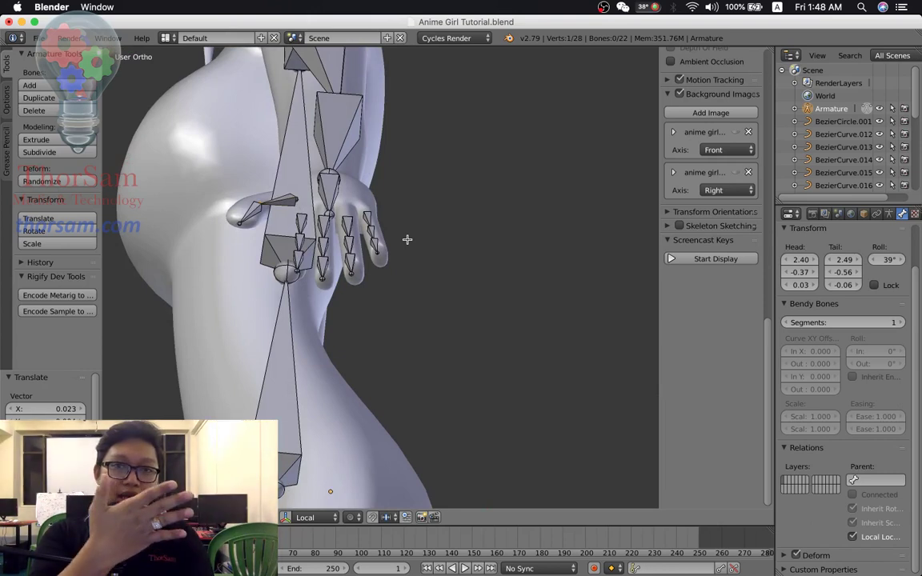
pyautogui.press('KP_Decimal')
pyautogui.moveTo(323, 255)
pyautogui.mouseDown(button='middle')
pyautogui.moveTo(369, 288)
pyautogui.moveTo(300, 285)
pyautogui.mouseUp(button='middle')
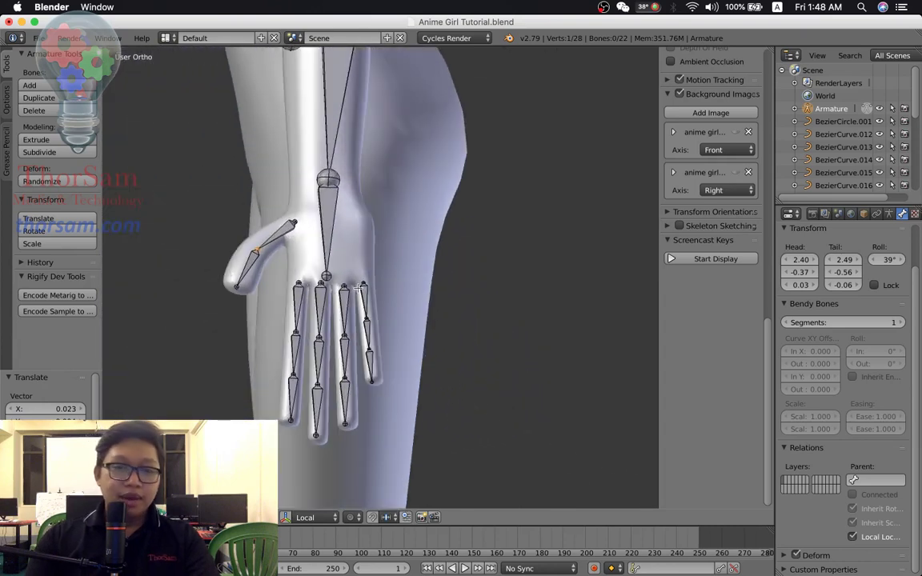
# Parent the upper thumb bone and four finger base bones to the palm bone with Keep Offset
pyautogui.rightClick(287, 231)
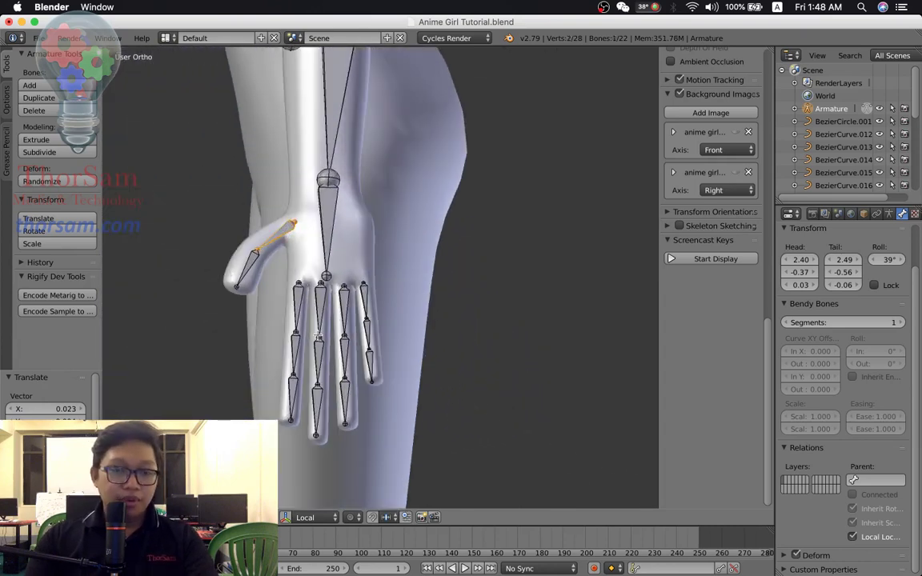
pyautogui.keyDown('shift'); pyautogui.rightClick(298, 299); pyautogui.keyUp('shift')
pyautogui.keyDown('shift'); pyautogui.rightClick(321, 309); pyautogui.keyUp('shift')
pyautogui.keyDown('shift'); pyautogui.rightClick(345, 309); pyautogui.keyUp('shift')
pyautogui.keyDown('shift'); pyautogui.rightClick(365, 300); pyautogui.keyUp('shift')
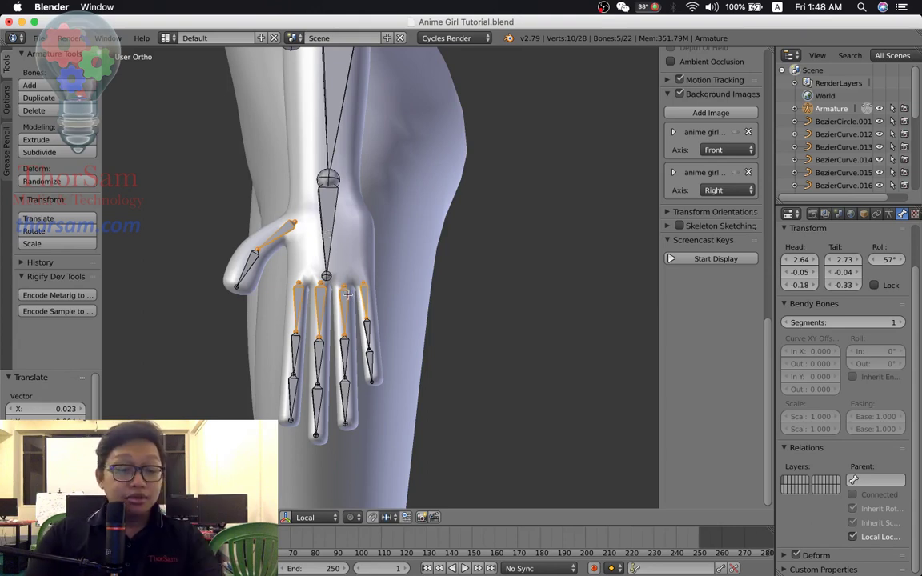
pyautogui.keyDown('shift'); pyautogui.rightClick(328, 245); pyautogui.keyUp('shift')
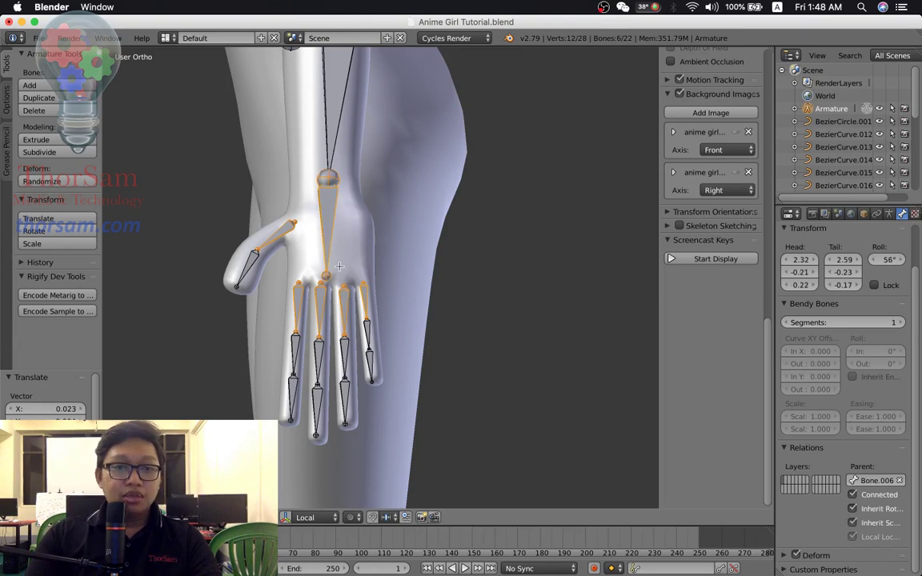
pyautogui.hotkey('ctrl', 'p')
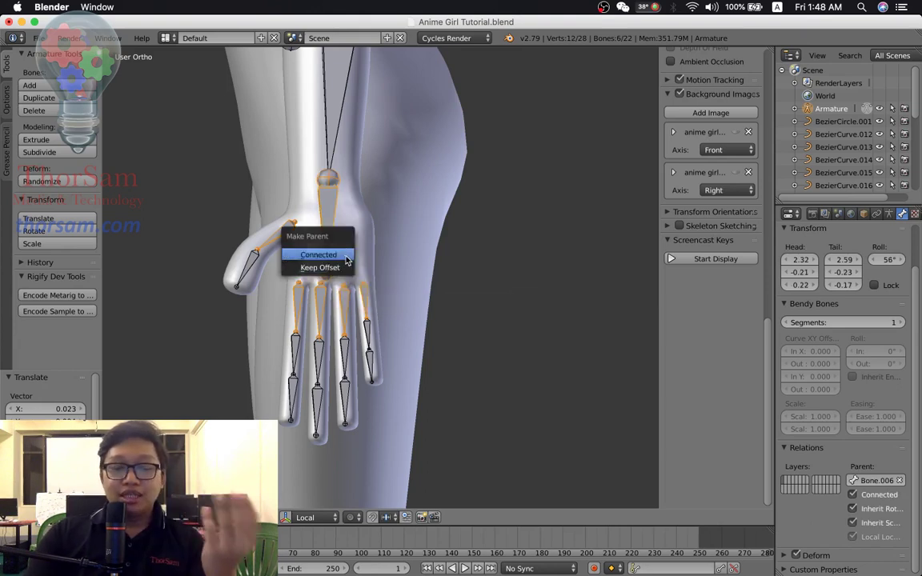
pyautogui.click(344, 272)
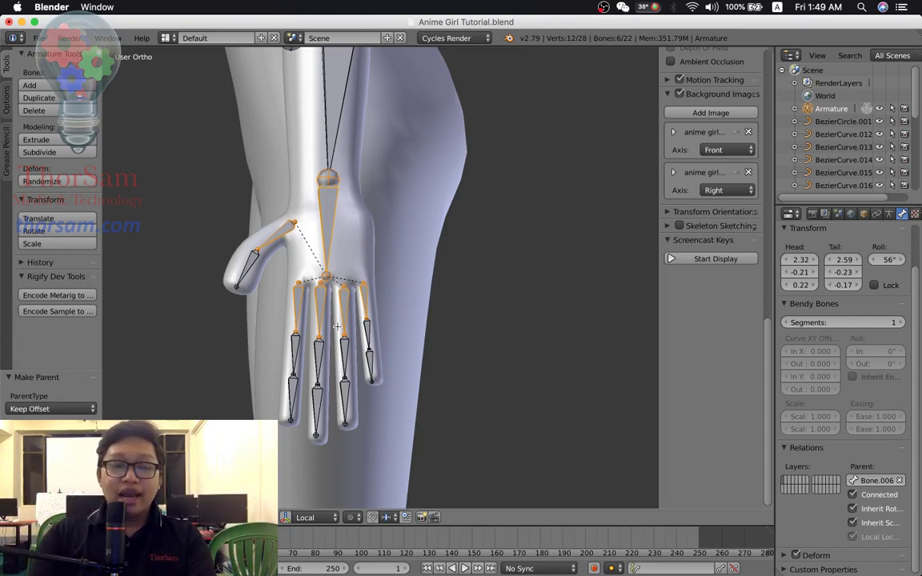
pyautogui.moveTo(298, 353); pyautogui.dragTo(379, 329, button='middle')
# Deselect the hand bones and select the forearm bone from a side view of the arm
pyautogui.scroll(-5, 385, 327)
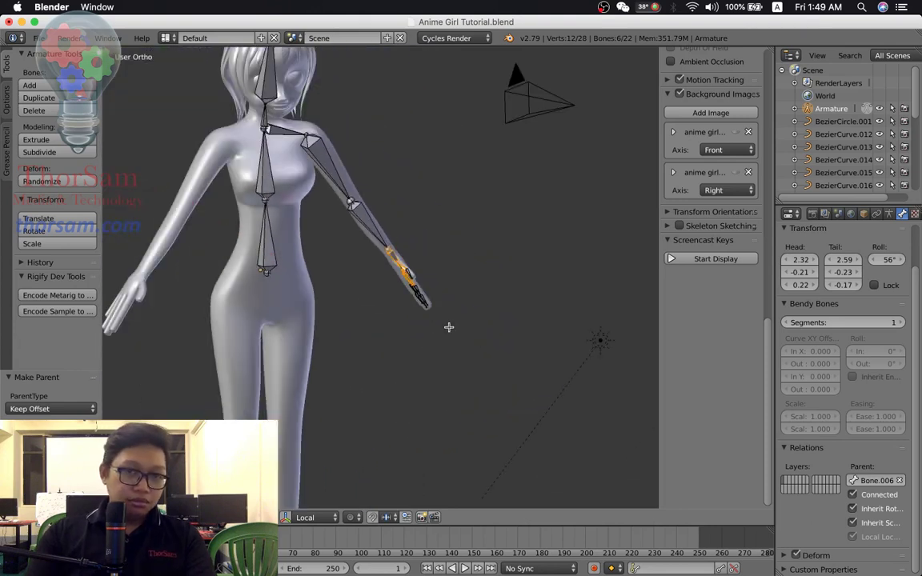
pyautogui.moveTo(402, 321); pyautogui.dragTo(368, 323, button='middle')
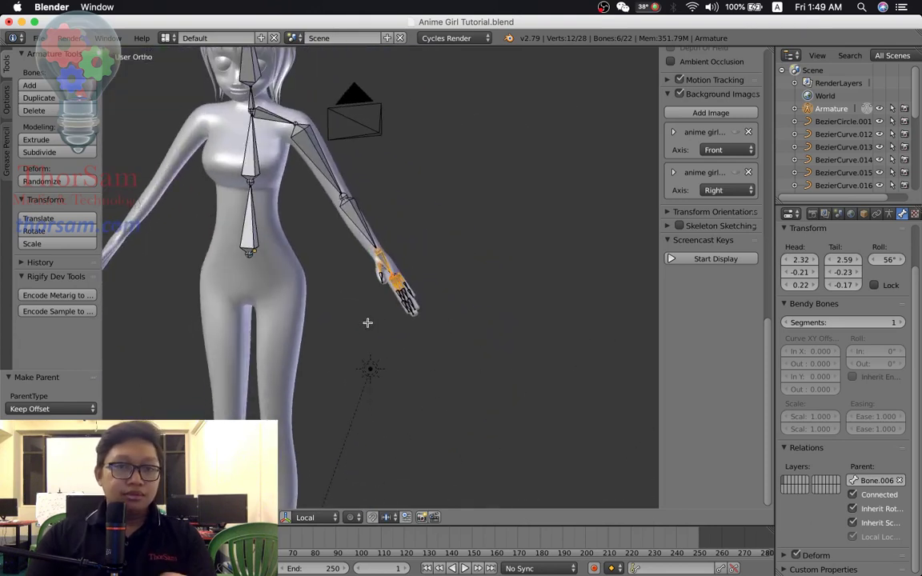
pyautogui.moveTo(435, 310); pyautogui.dragTo(375, 193, button='middle')
pyautogui.scroll(3, 374, 194)
pyautogui.press('a')
pyautogui.scroll(1, 375, 193)
pyautogui.scroll(1, 355, 233)
pyautogui.rightClick(350, 224)
pyautogui.keyDown('shift'); pyautogui.moveTo(388, 227); pyautogui.dragTo(375, 272, button='middle'); pyautogui.keyUp('shift')
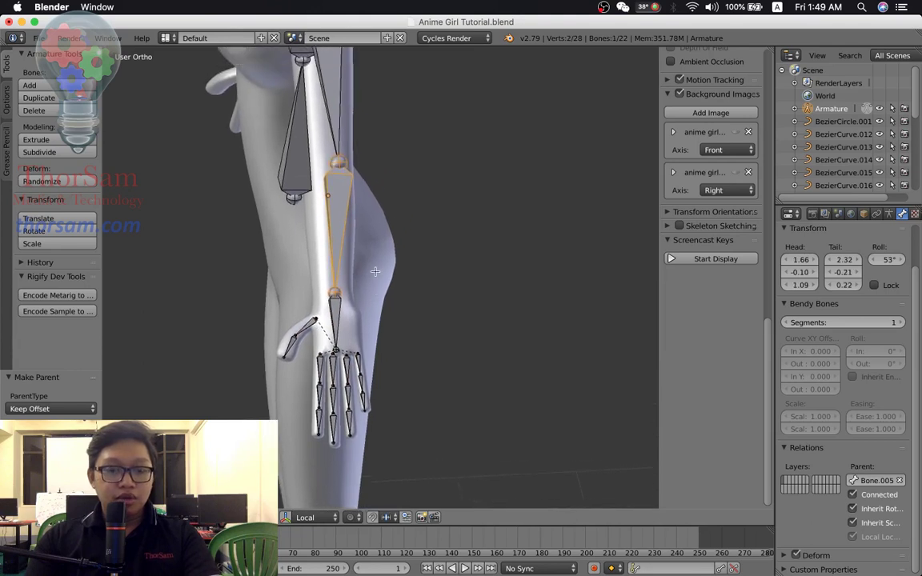
# Extrude new pole bones from the forearm along the Y axis and select the upper one
pyautogui.press('e')
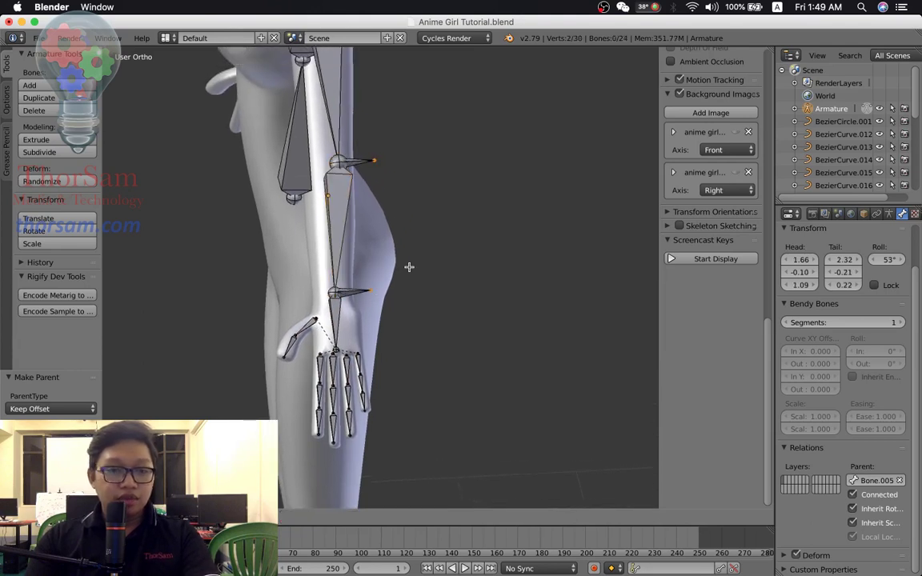
pyautogui.press('y')
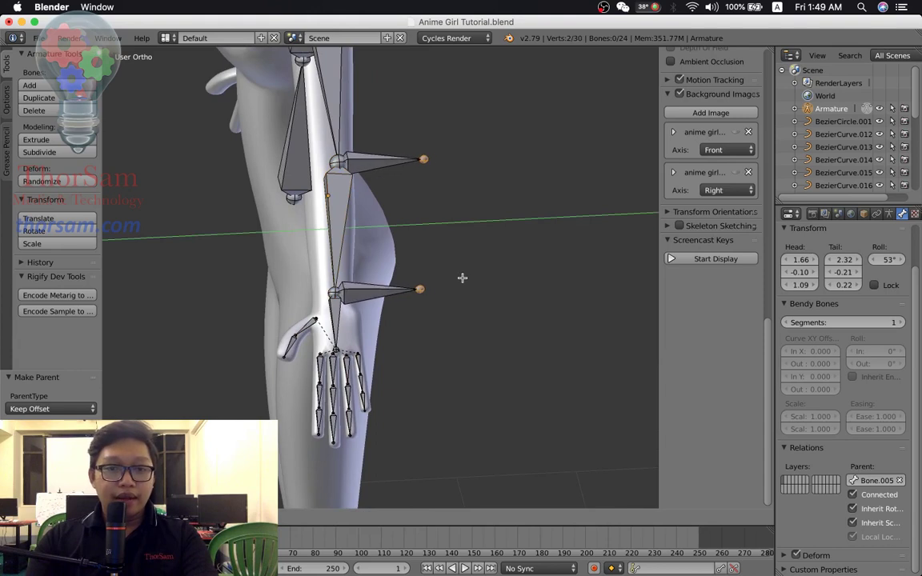
pyautogui.click(465, 278)
pyautogui.moveTo(433, 308); pyautogui.dragTo(360, 307, button='middle')
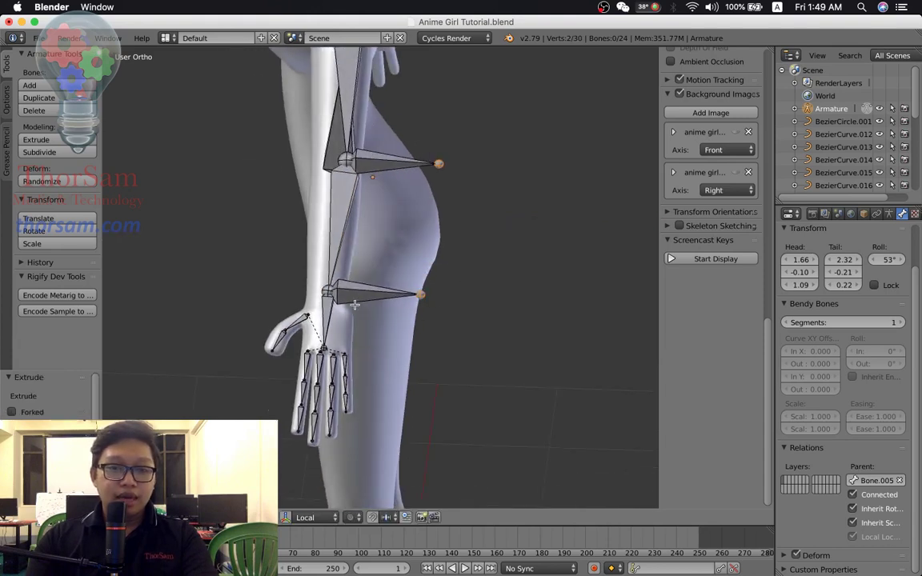
pyautogui.rightClick(383, 163)
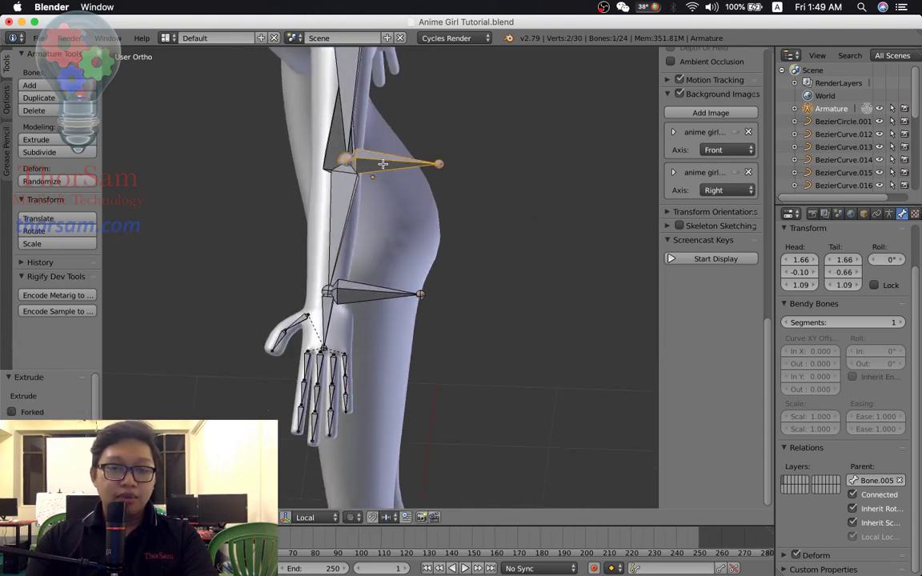
pyautogui.rightClick(370, 295)
pyautogui.moveTo(445, 293)
pyautogui.mouseDown(button='middle')
pyautogui.moveTo(405, 306)
pyautogui.moveTo(413, 245)
pyautogui.mouseUp(button='middle')
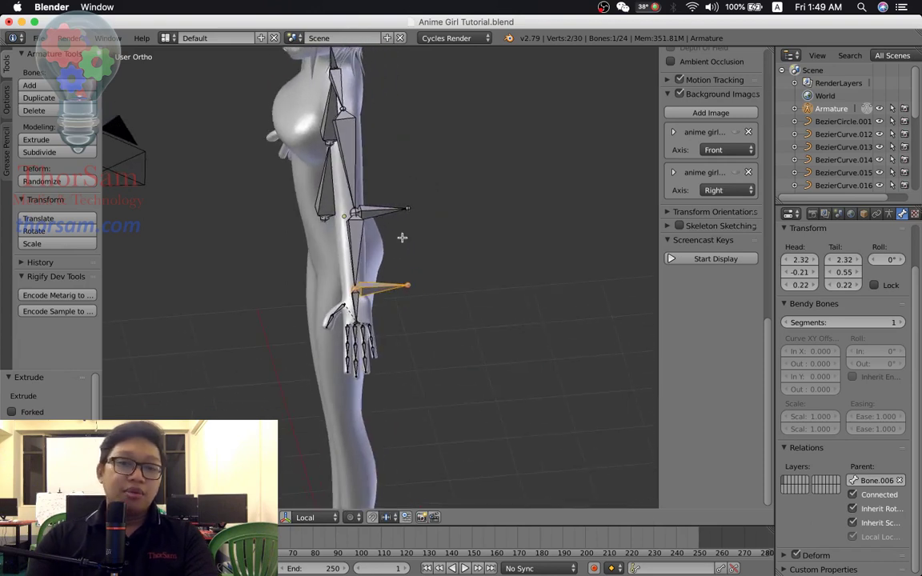
pyautogui.rightClick(384, 208)
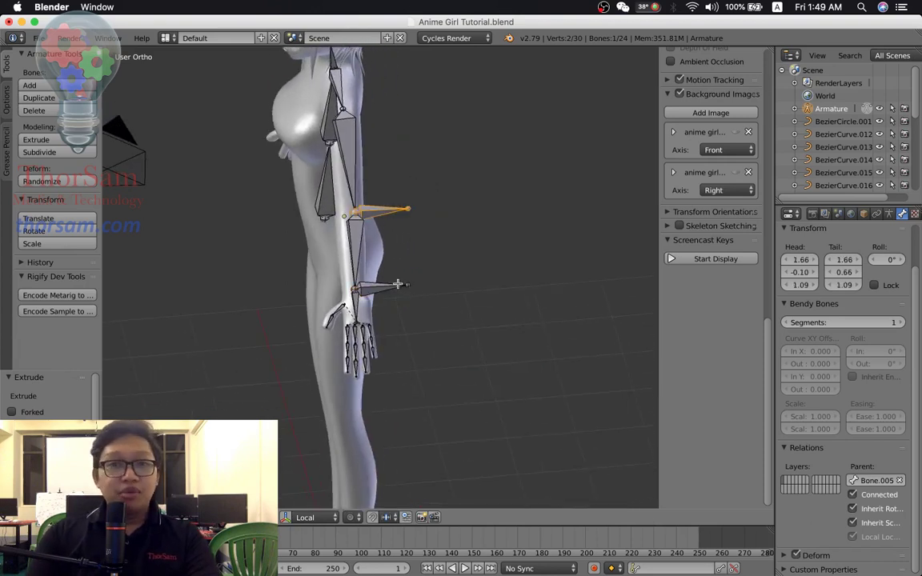
pyautogui.moveTo(411, 263); pyautogui.dragTo(366, 216, button='middle')
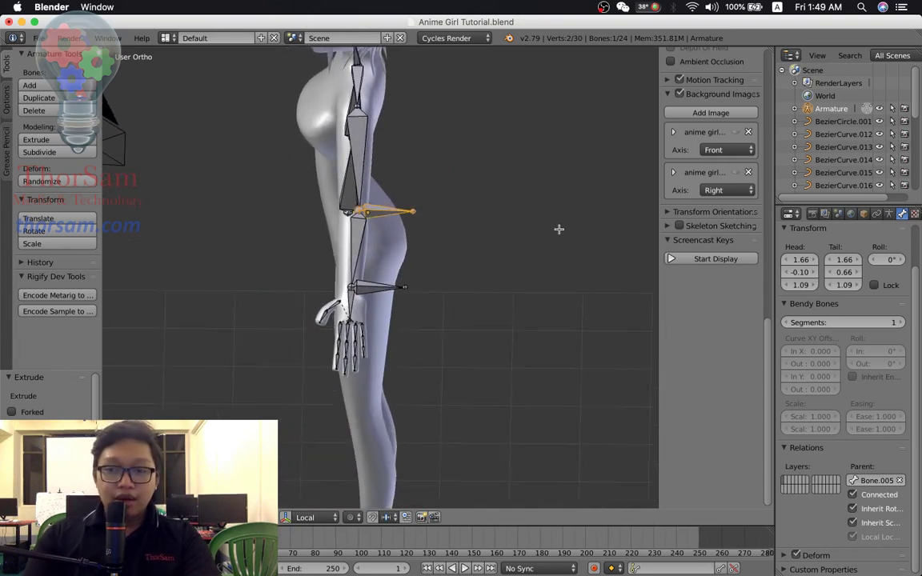
# Clear the elbow pole bone's parent in the Relations panel
pyautogui.click(900, 480)
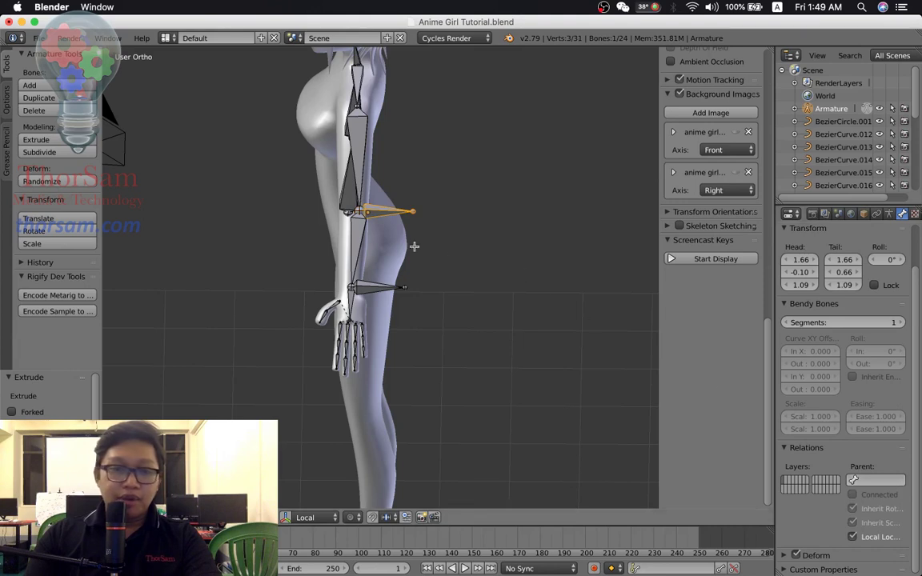
pyautogui.hotkey('ctrl', 'z')
pyautogui.hotkey('ctrl', 'z')
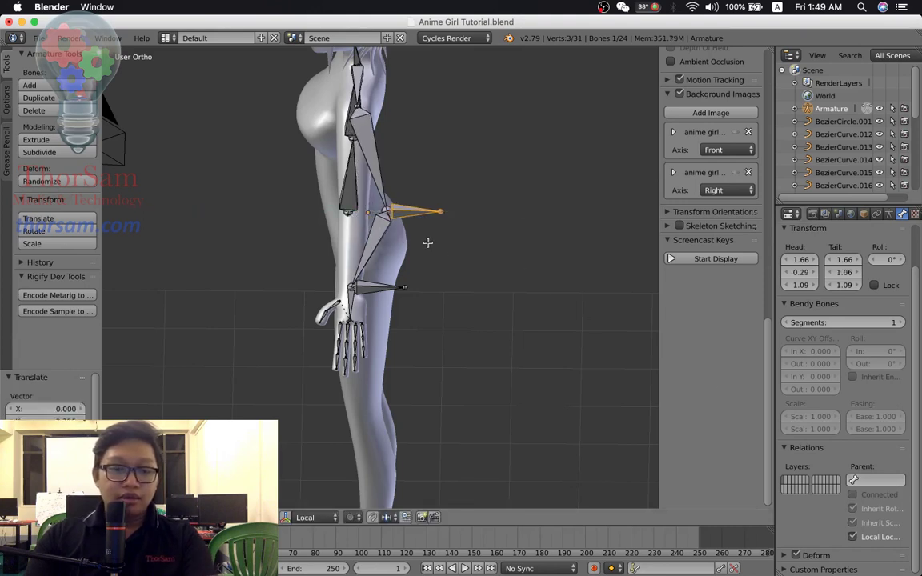
pyautogui.hotkey('ctrl', 'z')
pyautogui.click(899, 480)
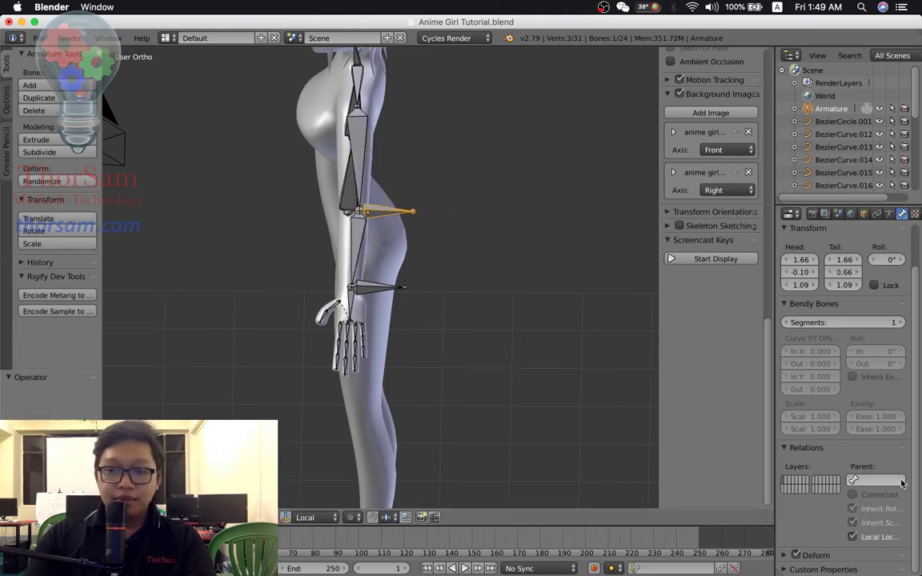
pyautogui.press('g')
pyautogui.click(420, 233)
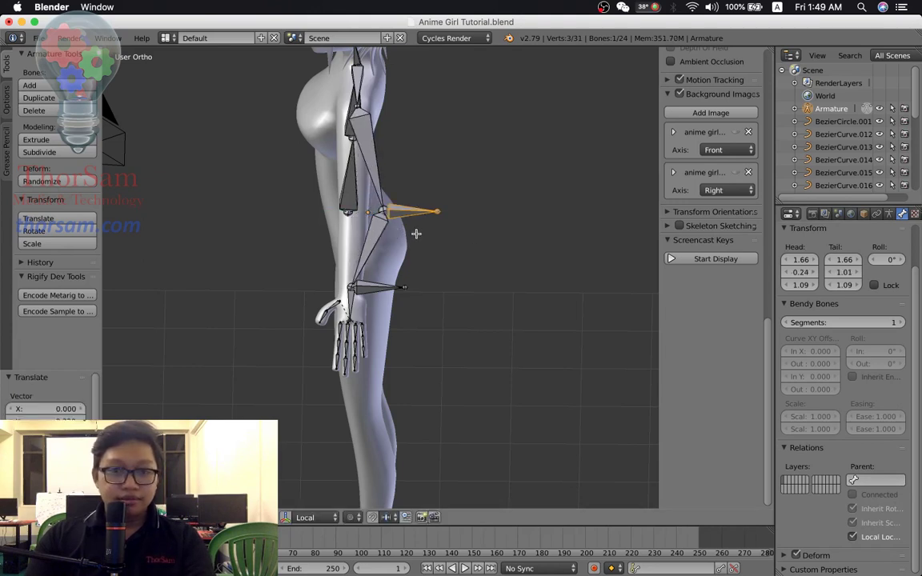
pyautogui.hotkey('ctrl', 'z')
pyautogui.hotkey('ctrl', 'z')
pyautogui.click(899, 480)
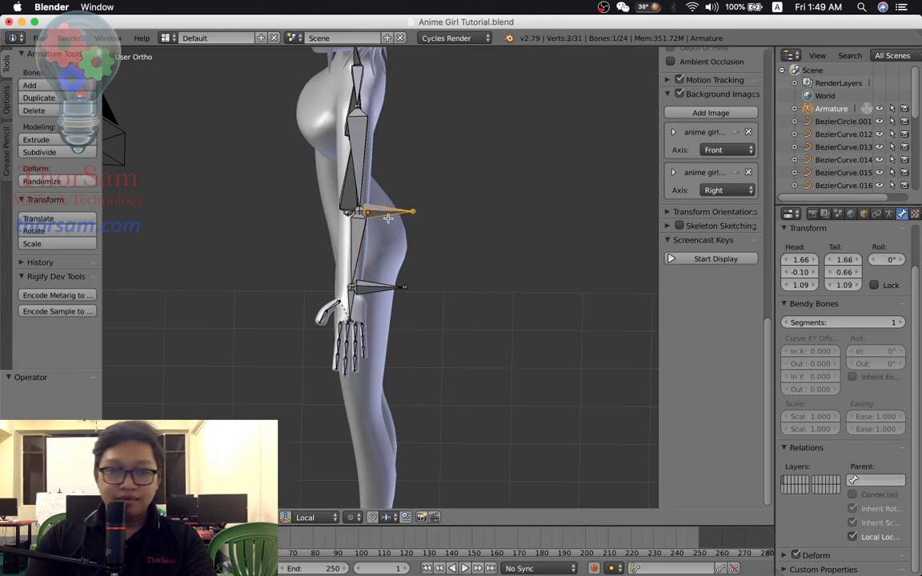
# Slide the pole bone back along Y behind the elbow and switch to front view
pyautogui.press('g')
pyautogui.press('y')
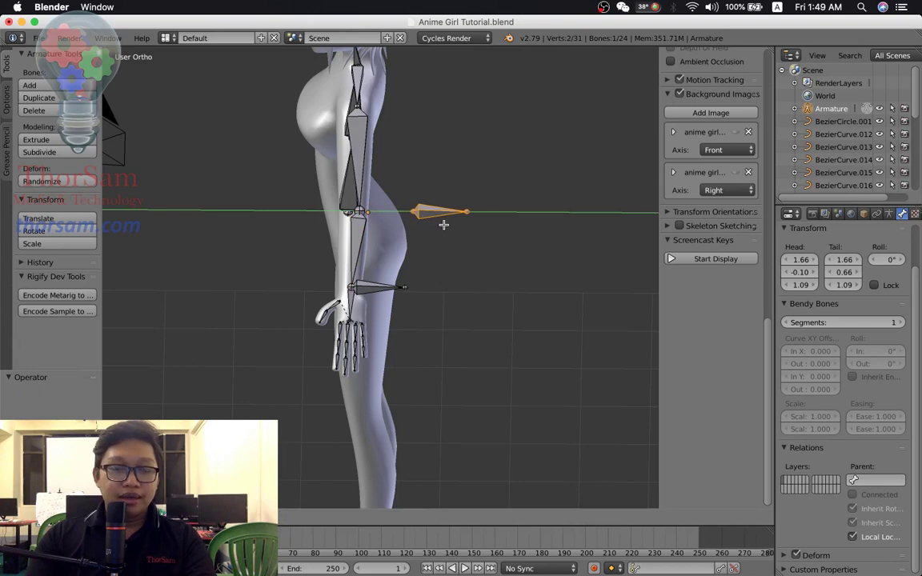
pyautogui.click(470, 224)
pyautogui.moveTo(442, 262)
pyautogui.mouseDown(button='middle')
pyautogui.moveTo(401, 281)
pyautogui.moveTo(350, 238)
pyautogui.mouseUp(button='middle')
pyautogui.moveTo(420, 215)
pyautogui.mouseDown(button='middle')
pyautogui.moveTo(428, 243)
pyautogui.moveTo(477, 220)
pyautogui.moveTo(444, 264)
pyautogui.moveTo(435, 257)
pyautogui.moveTo(438, 286)
pyautogui.mouseUp(button='middle')
pyautogui.press('KP_1')
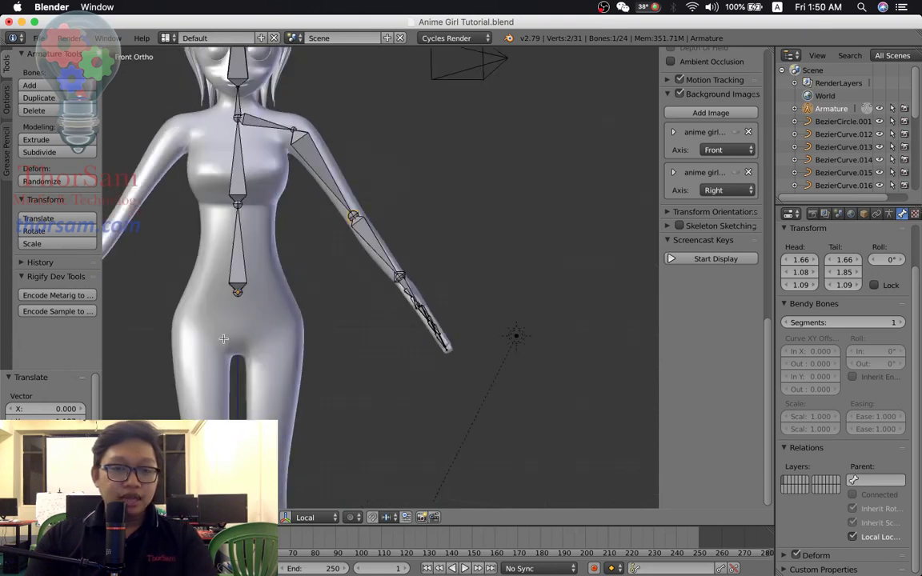
# Extrude a hip bone from the lower spine's tail toward the top of the right leg
pyautogui.rightClick(235, 292)
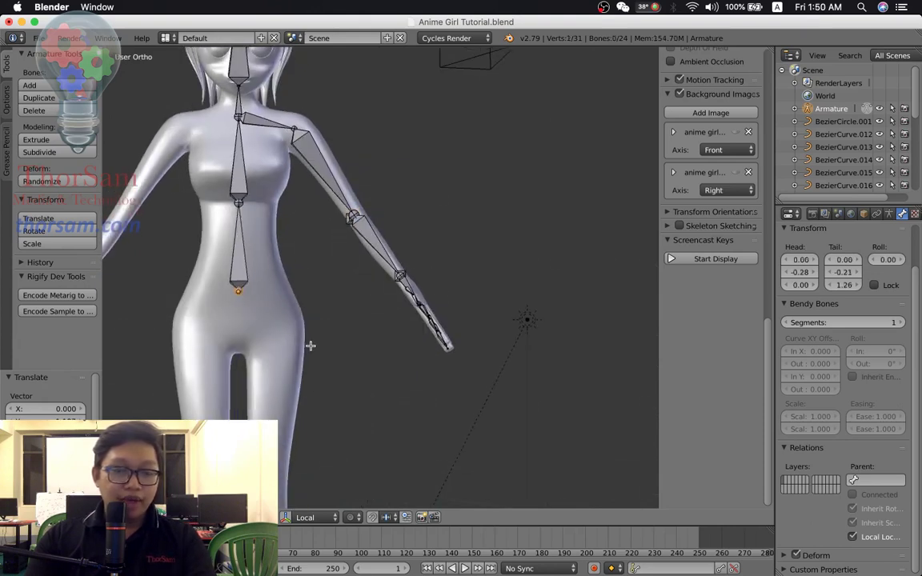
pyautogui.keyDown('shift'); pyautogui.moveTo(310, 345); pyautogui.dragTo(439, 290, button='middle'); pyautogui.keyUp('shift')
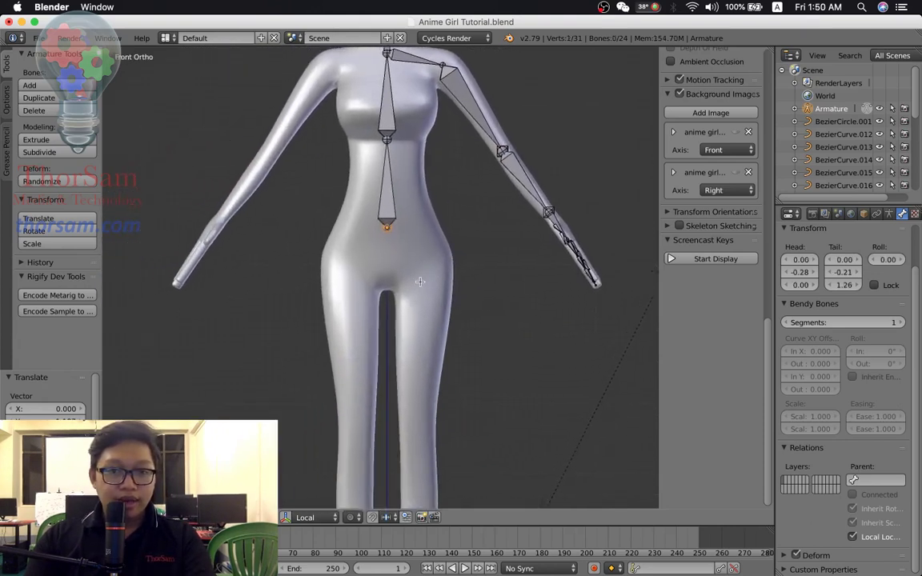
pyautogui.press('e')
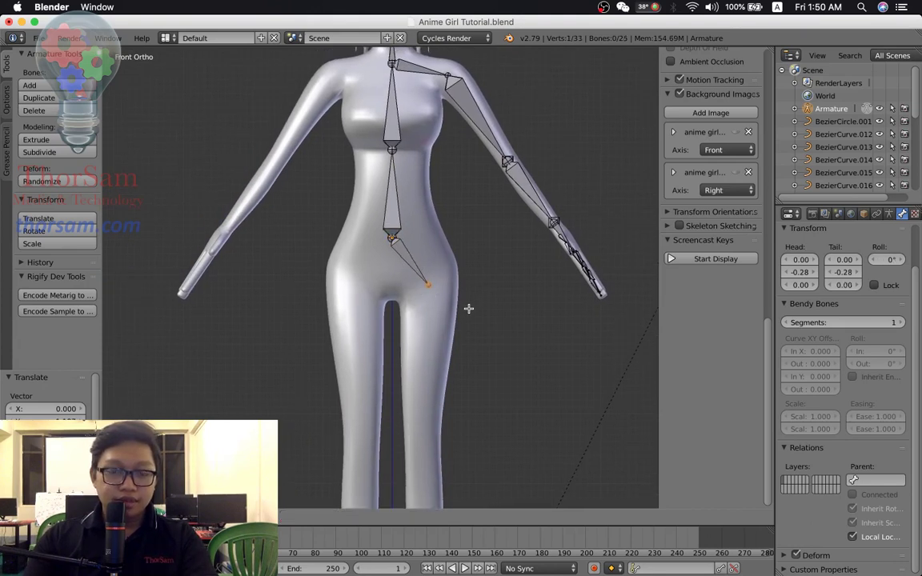
pyautogui.click(468, 308)
pyautogui.keyDown('shift'); pyautogui.moveTo(467, 360); pyautogui.dragTo(467, 241, button='middle'); pyautogui.keyUp('shift')
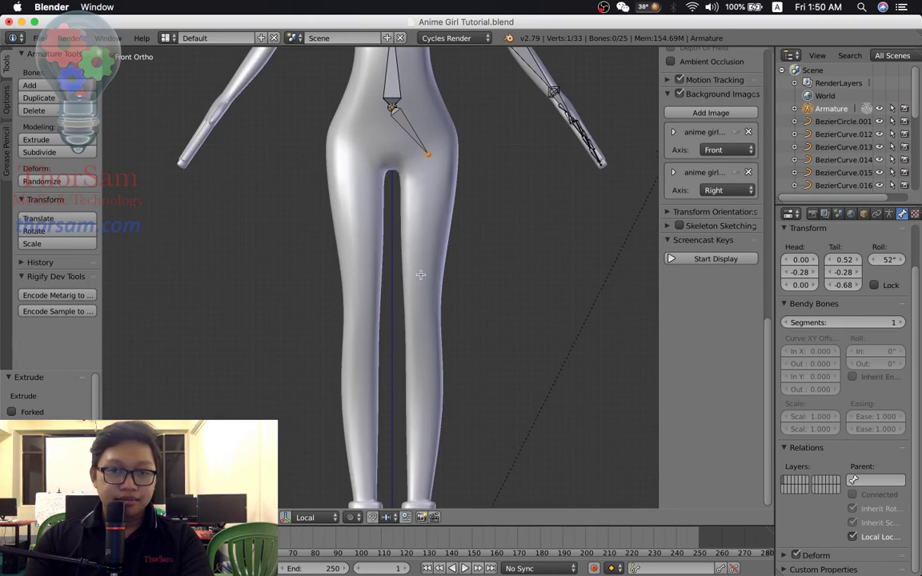
# Check the upper-thigh edge loop on the body mesh in edit mode
pyautogui.press('Tab')
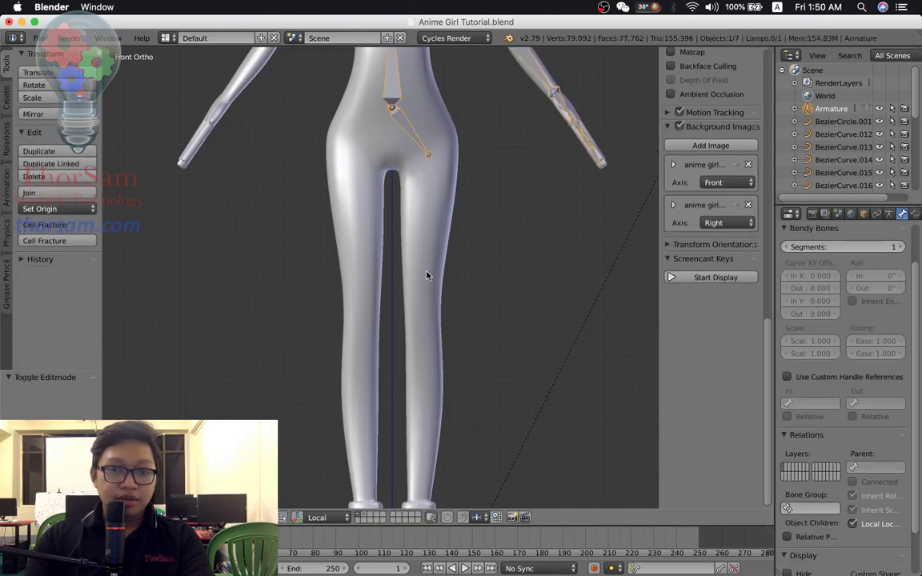
pyautogui.rightClick(433, 320)
pyautogui.press('Tab')
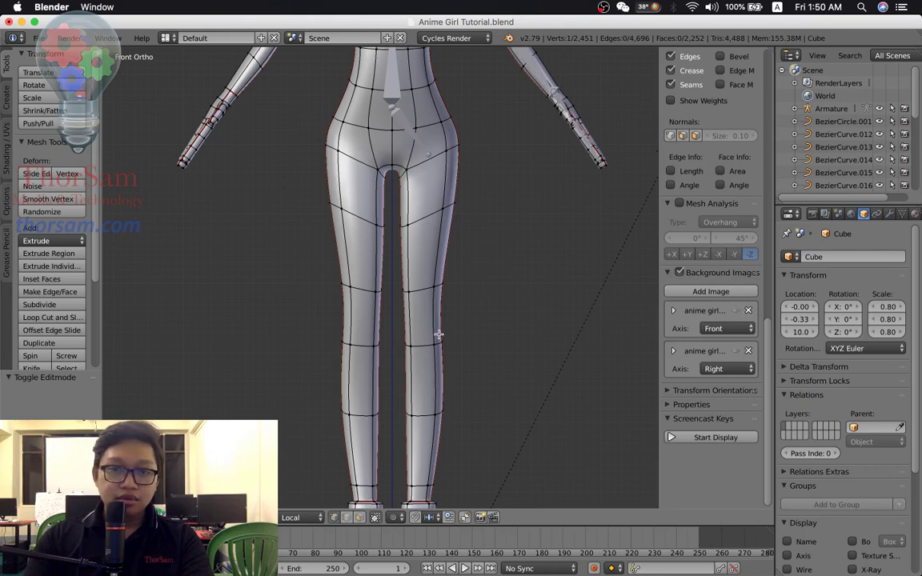
pyautogui.press('KP_3')
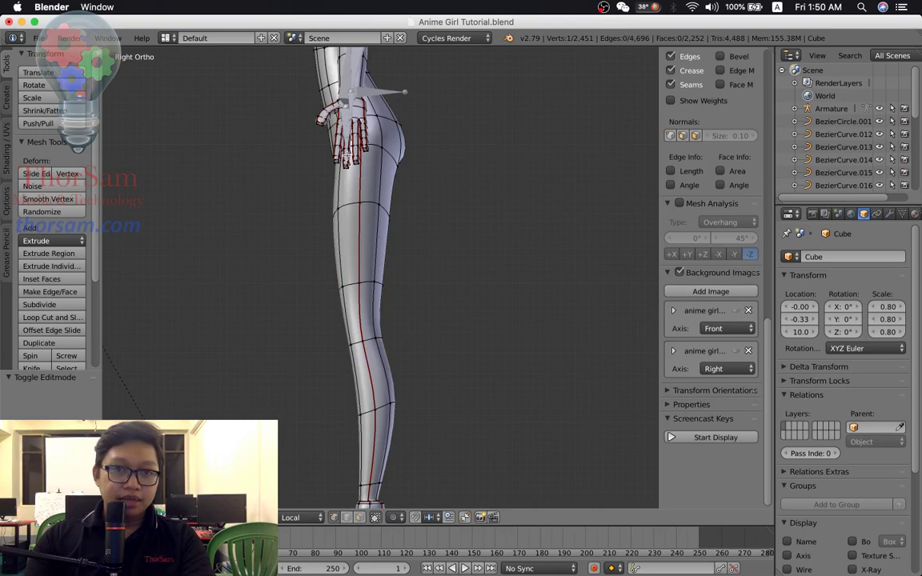
pyautogui.moveTo(361, 213); pyautogui.dragTo(395, 225, button='middle')
pyautogui.keyDown('alt'); pyautogui.rightClick(357, 158); pyautogui.keyUp('alt')
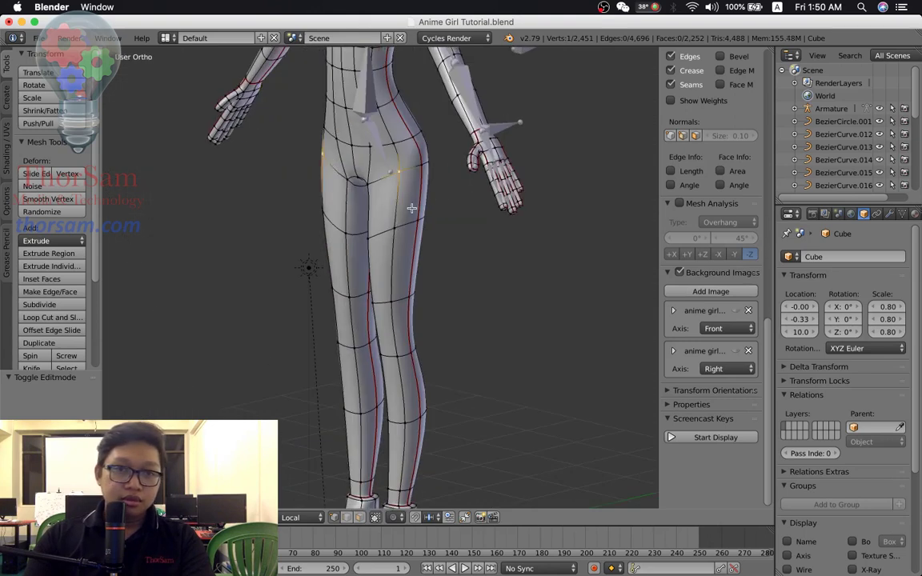
# Return to armature edit mode in the right side view
pyautogui.press('Tab')
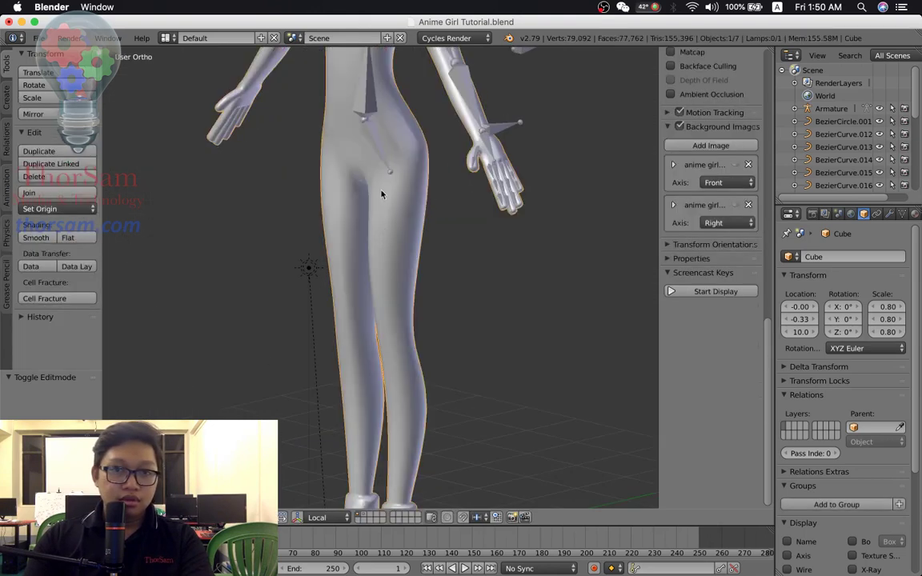
pyautogui.rightClick(385, 165)
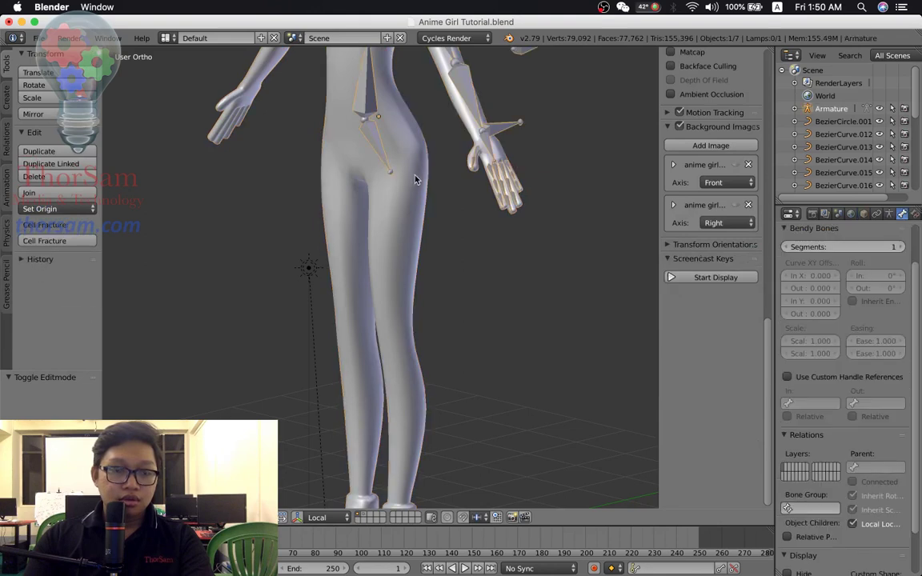
pyautogui.press('Tab')
pyautogui.press('KP_3')
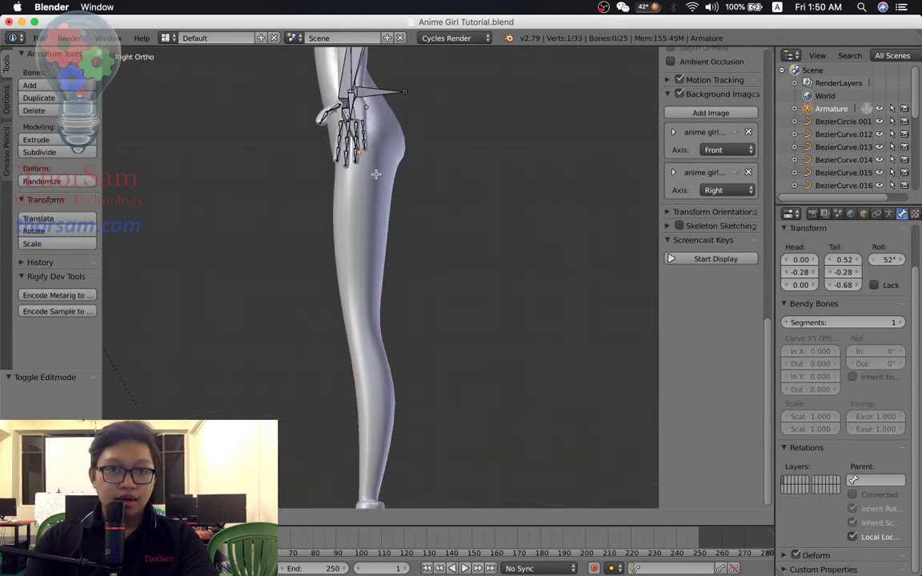
# Extrude thigh, shin and foot bones from the hip to the knee, ankle and toes
pyautogui.click(377, 305)
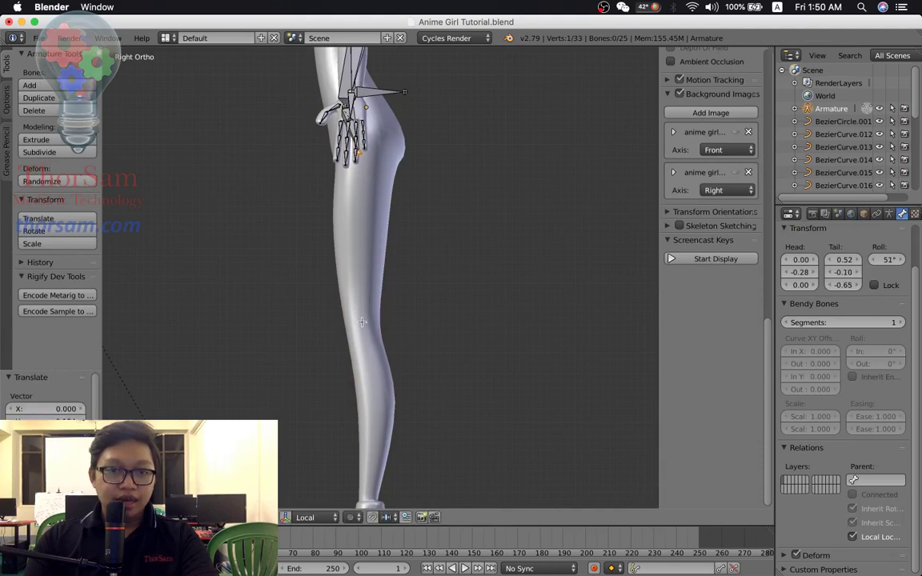
pyautogui.press('e')
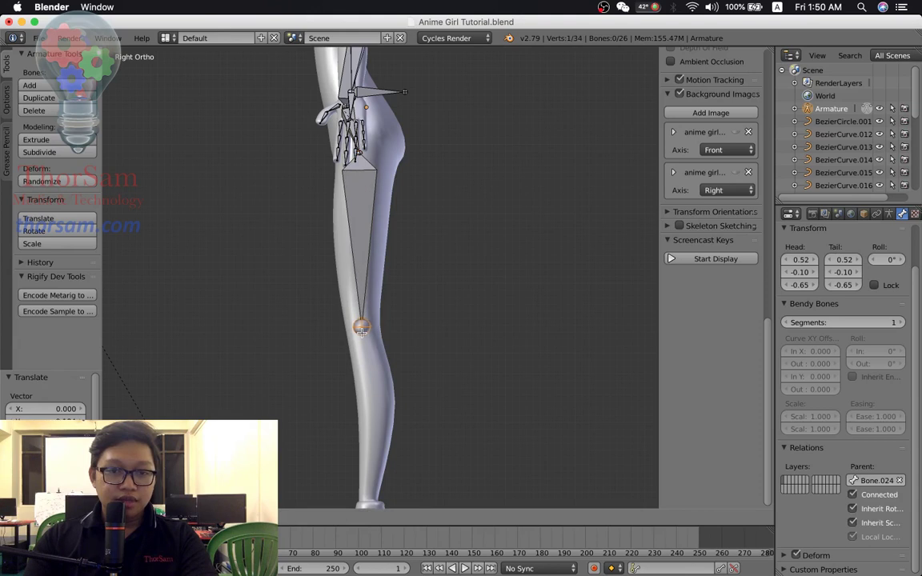
pyautogui.click(376, 333)
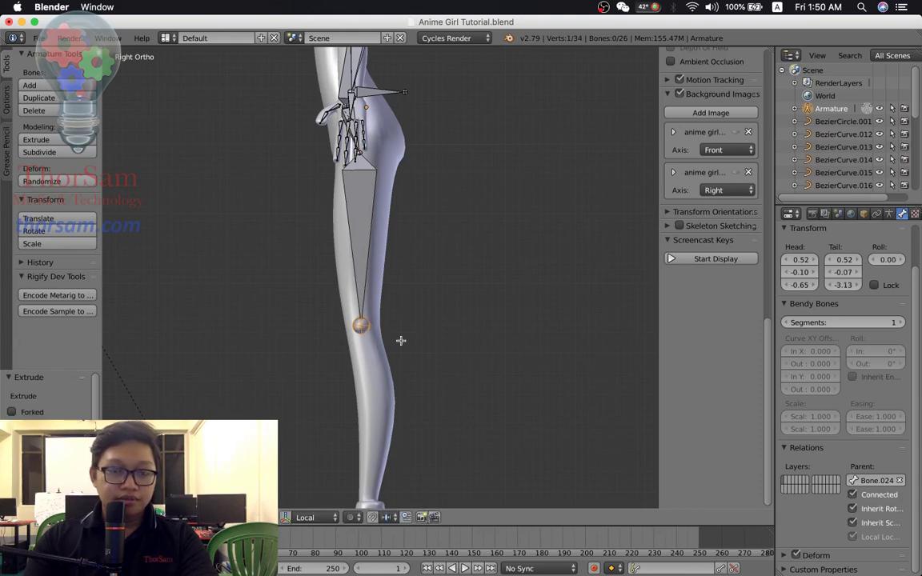
pyautogui.scroll(-2, 398, 340)
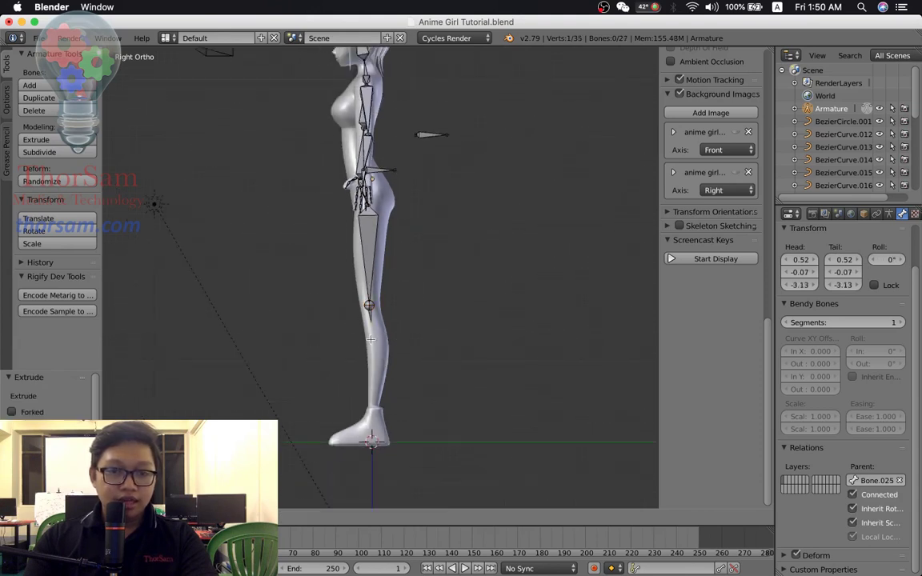
pyautogui.press('e')
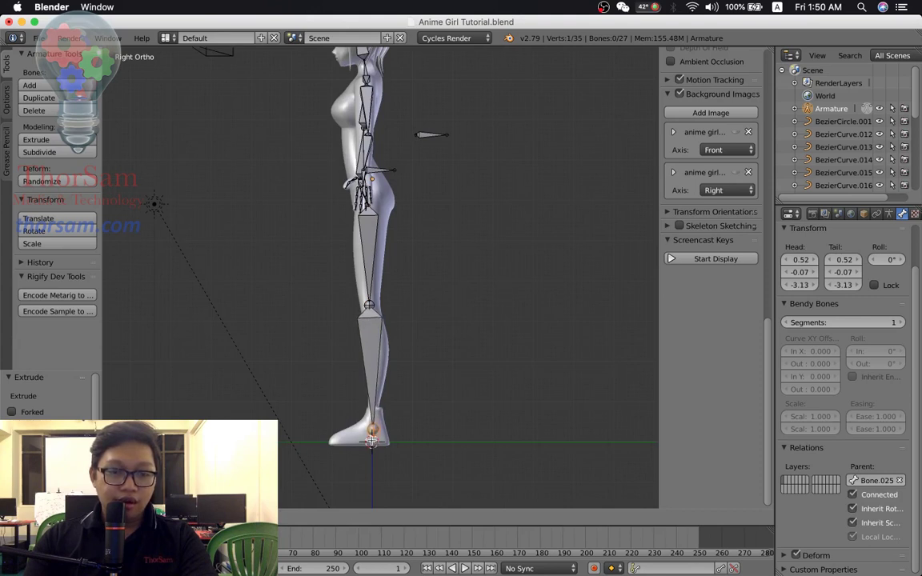
pyautogui.click(372, 440)
pyautogui.press('e')
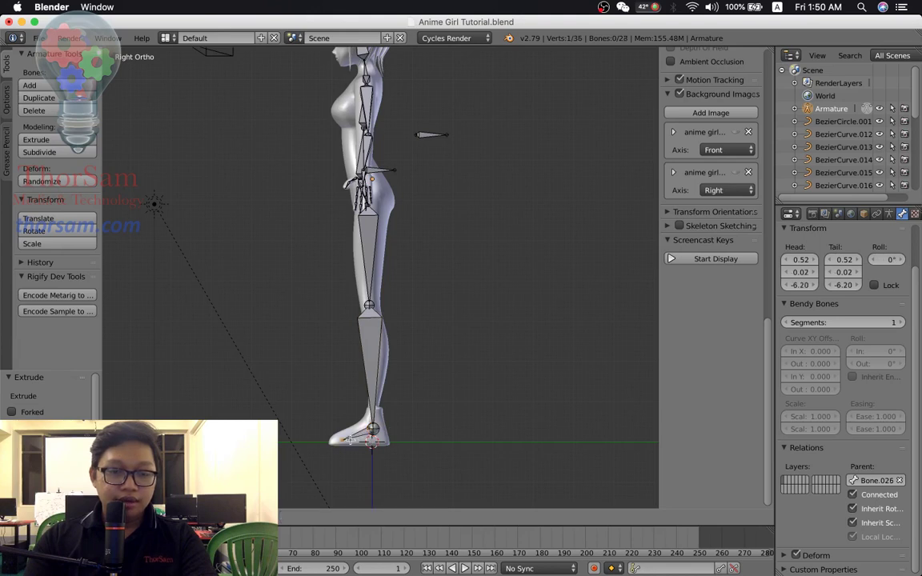
pyautogui.click(345, 439)
pyautogui.moveTo(379, 407)
pyautogui.mouseDown(button='middle')
pyautogui.moveTo(400, 373)
pyautogui.moveTo(478, 372)
pyautogui.moveTo(467, 372)
pyautogui.moveTo(467, 385)
pyautogui.moveTo(451, 382)
pyautogui.moveTo(454, 375)
pyautogui.mouseUp(button='middle')
pyautogui.press('KP_1')
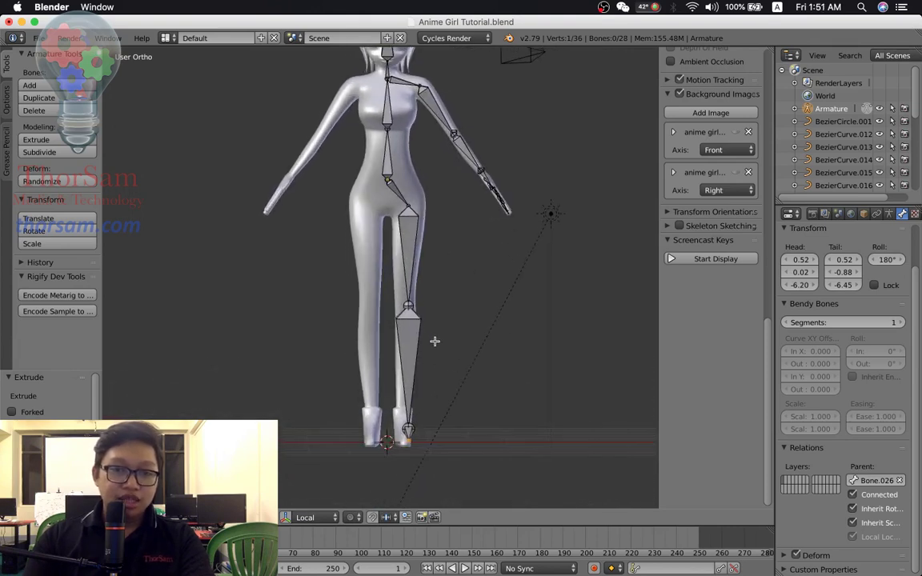
# Move the knee and ankle joints to line up with the leg and foot
pyautogui.rightClick(407, 304)
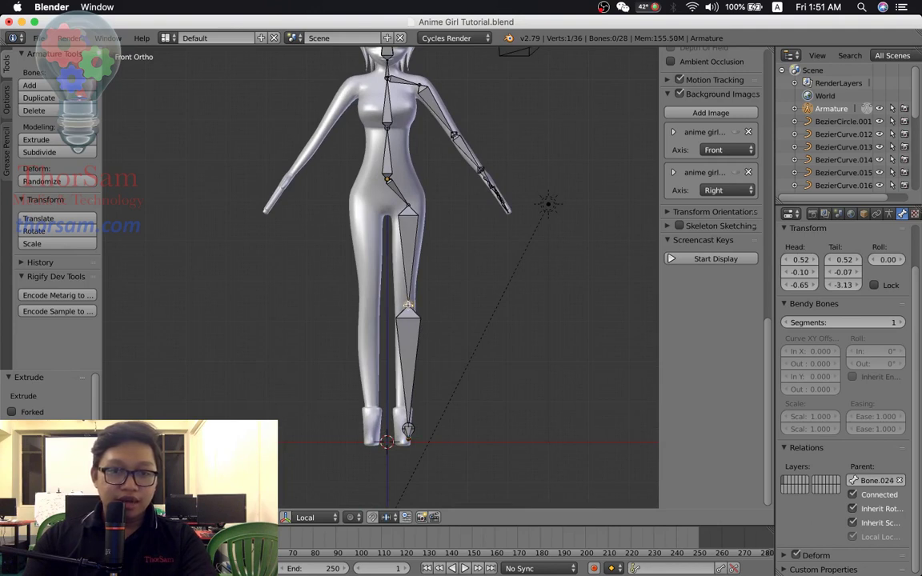
pyautogui.press('g')
pyautogui.click(419, 361)
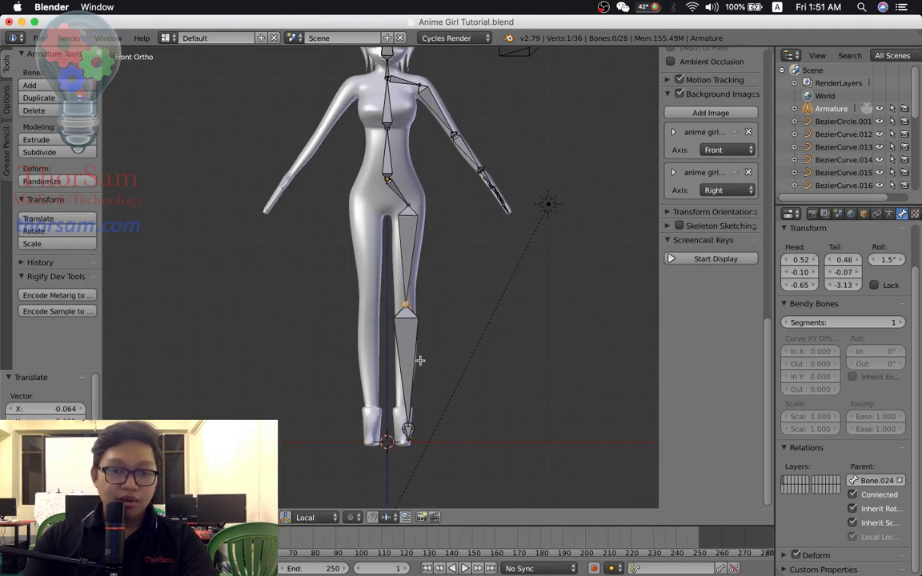
pyautogui.rightClick(412, 431)
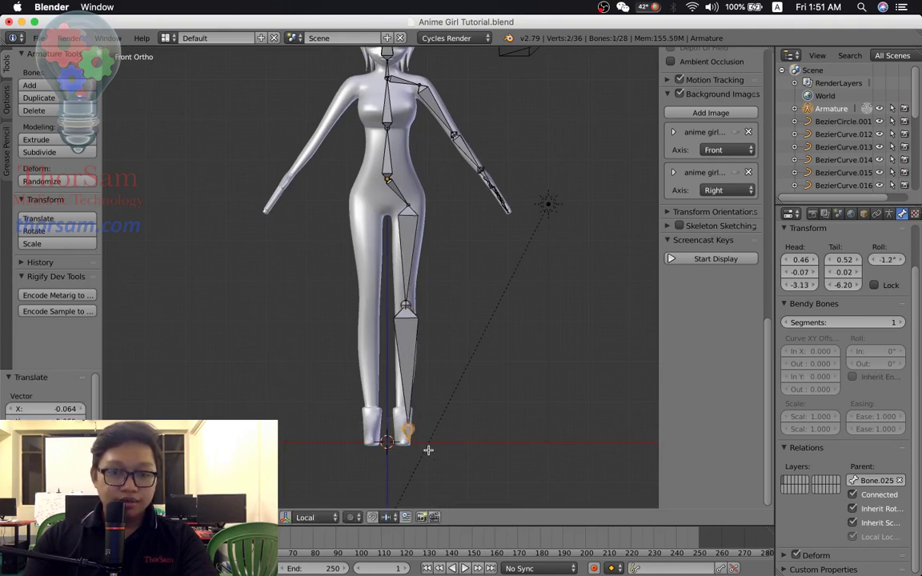
pyautogui.press('g')
pyautogui.click(421, 446)
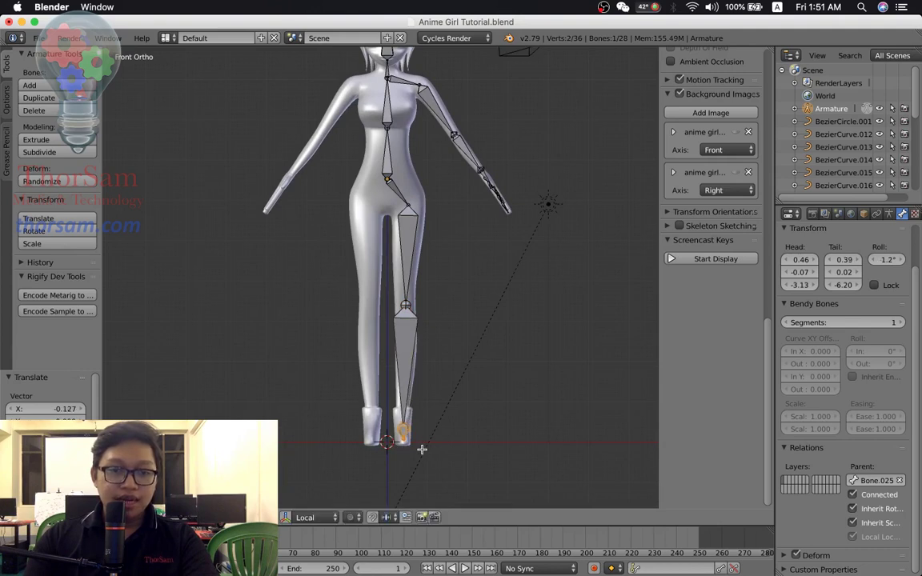
# Check the knee joint's placement from the side of the leg
pyautogui.moveTo(450, 428)
pyautogui.mouseDown(button='middle')
pyautogui.moveTo(401, 422)
pyautogui.moveTo(319, 432)
pyautogui.moveTo(370, 432)
pyautogui.mouseUp(button='middle')
pyautogui.scroll(3, 371, 432)
pyautogui.rightClick(360, 323)
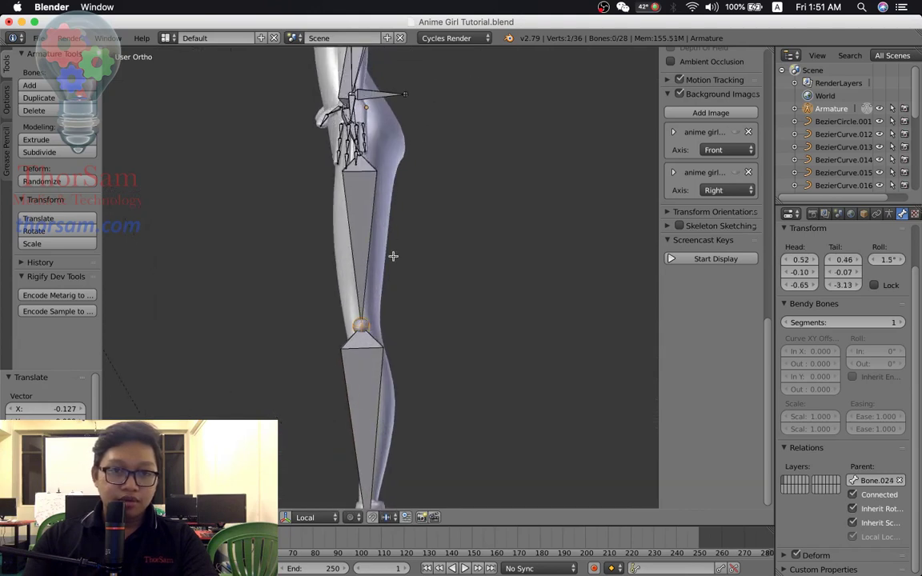
pyautogui.moveTo(393, 262); pyautogui.dragTo(403, 306, button='middle')
pyautogui.press('KP_3')
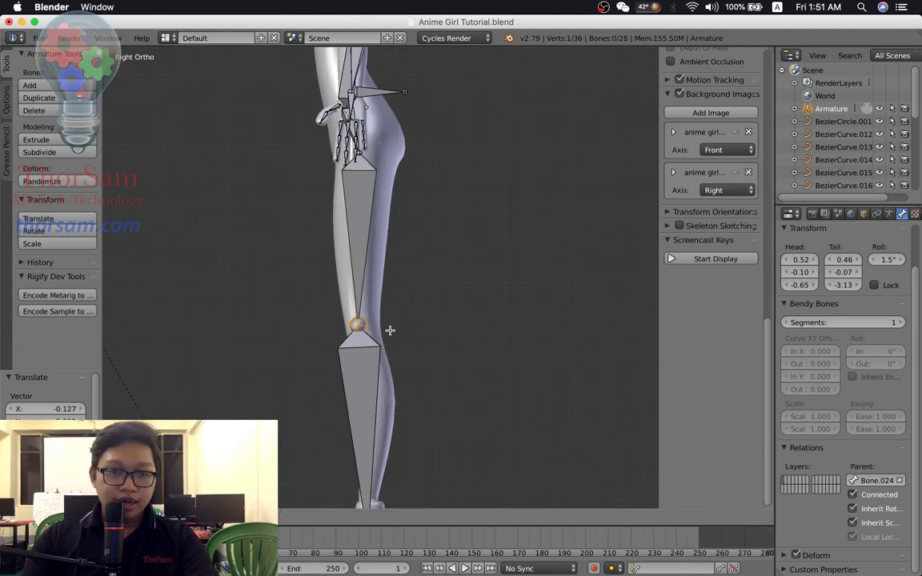
pyautogui.scroll(-2, 408, 366)
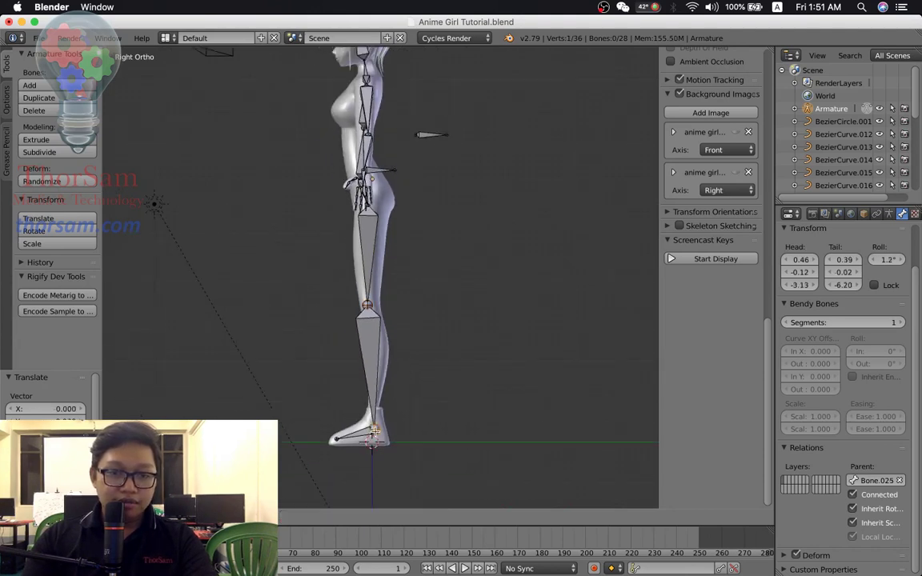
# Inspect the leg armature from the front and select the lower-leg bone in side view
pyautogui.moveTo(377, 432)
pyautogui.mouseDown(button='middle')
pyautogui.moveTo(390, 323)
pyautogui.moveTo(473, 319)
pyautogui.moveTo(515, 343)
pyautogui.moveTo(565, 325)
pyautogui.moveTo(631, 329)
pyautogui.moveTo(364, 295)
pyautogui.moveTo(404, 299)
pyautogui.moveTo(350, 282)
pyautogui.moveTo(357, 296)
pyautogui.mouseUp(button='middle')
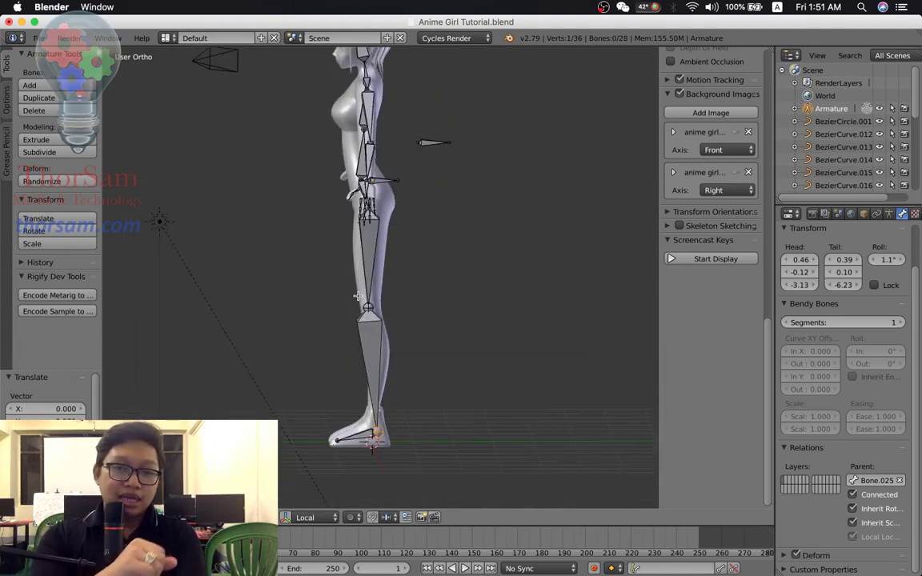
pyautogui.moveTo(356, 297)
pyautogui.mouseDown(button='middle')
pyautogui.moveTo(380, 297)
pyautogui.moveTo(374, 305)
pyautogui.mouseUp(button='middle')
pyautogui.rightClick(374, 305)
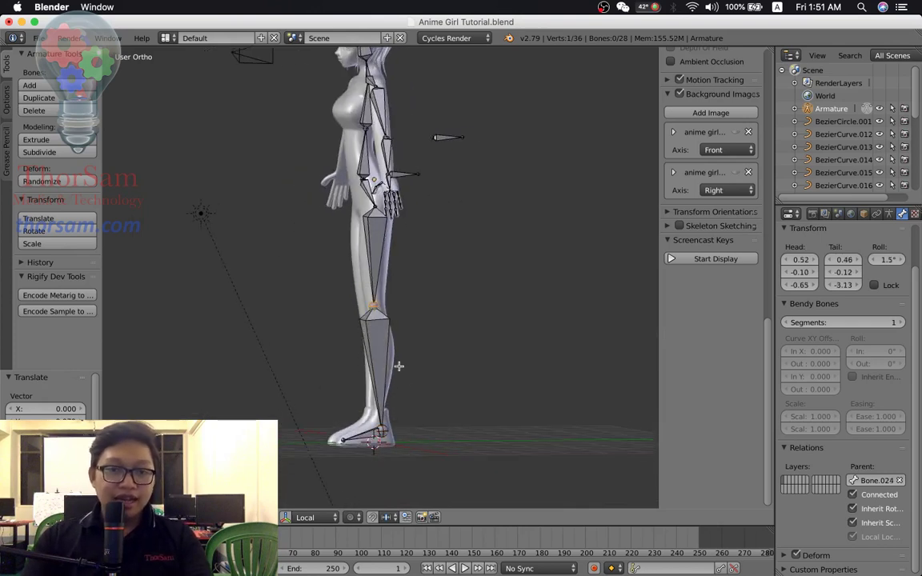
pyautogui.moveTo(401, 385); pyautogui.dragTo(396, 388, button='middle')
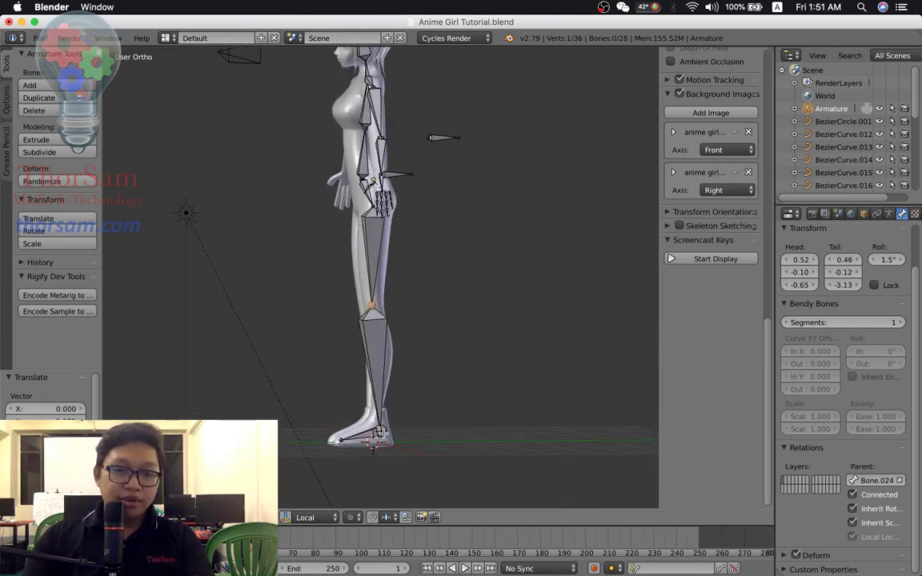
pyautogui.rightClick(397, 432)
pyautogui.moveTo(370, 400); pyautogui.dragTo(412, 385, button='middle')
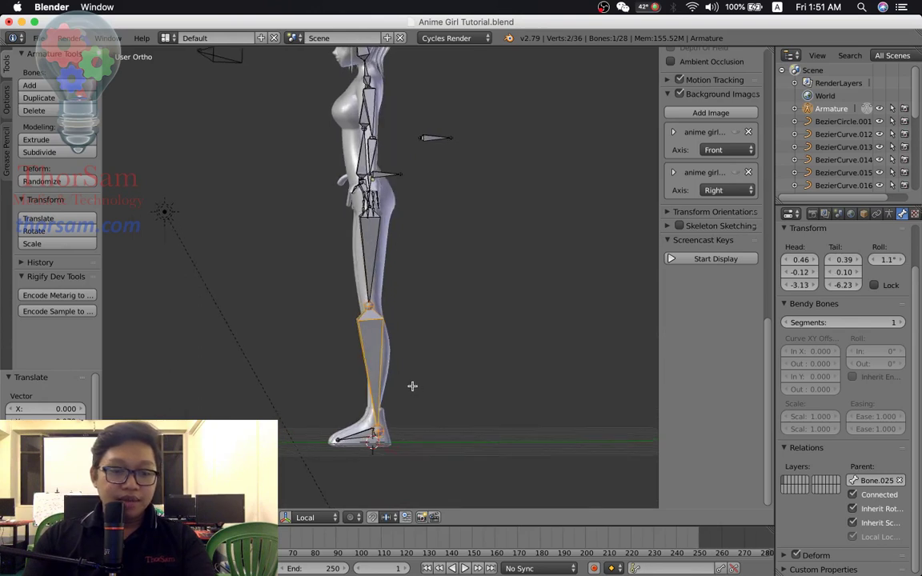
pyautogui.press('KP_3')
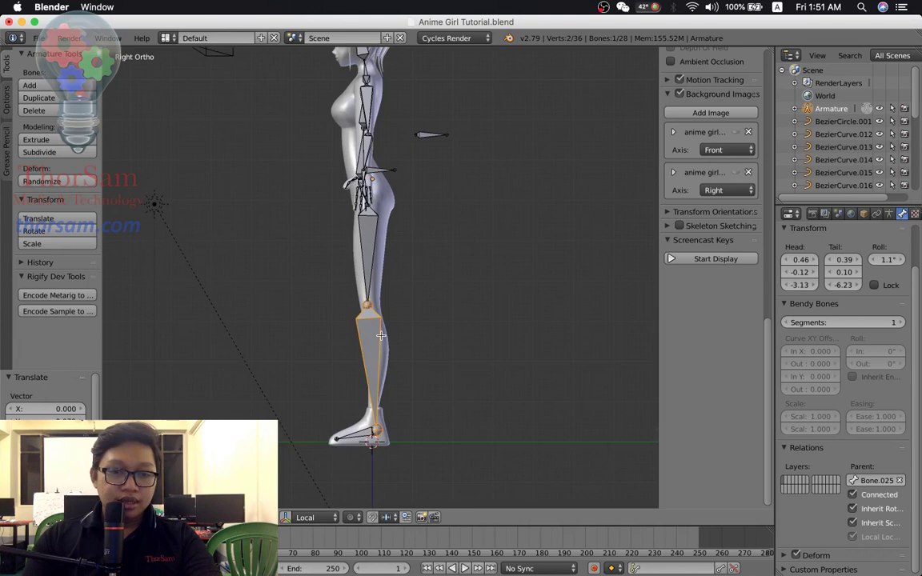
# Extrude new bones from the knee and heel, pointing the knee bone forward along Y
pyautogui.hotkey('ctrl', 'z')
pyautogui.press('g')
pyautogui.press('y')
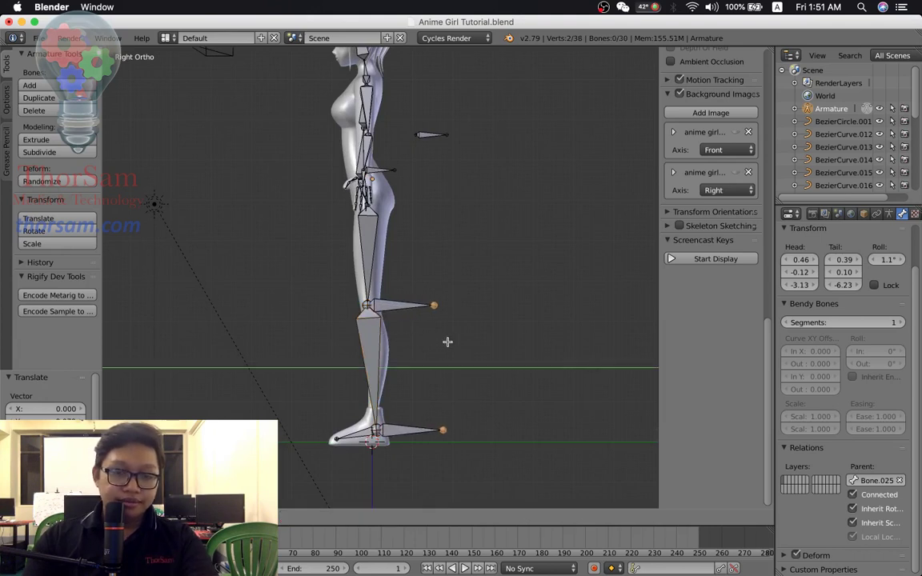
pyautogui.click(448, 341)
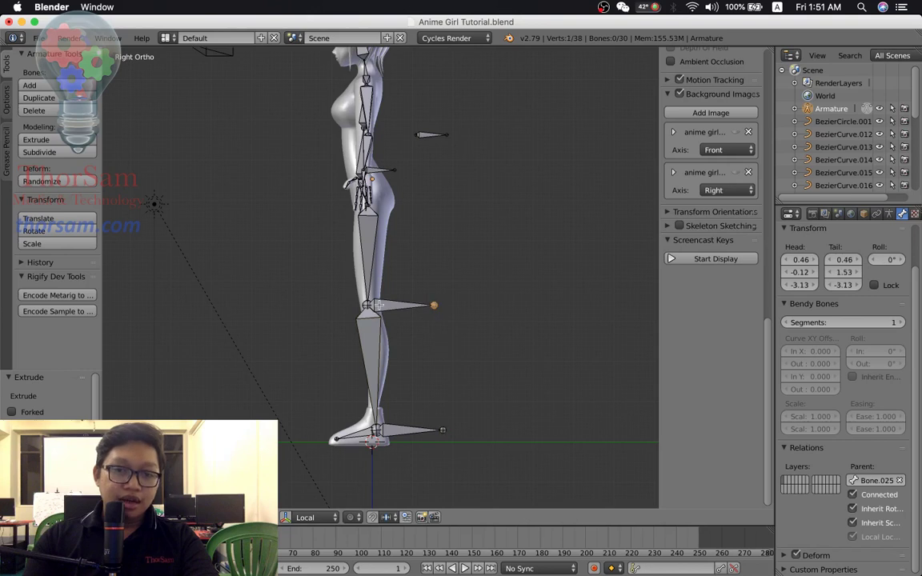
pyautogui.press('g')
pyautogui.press('y')
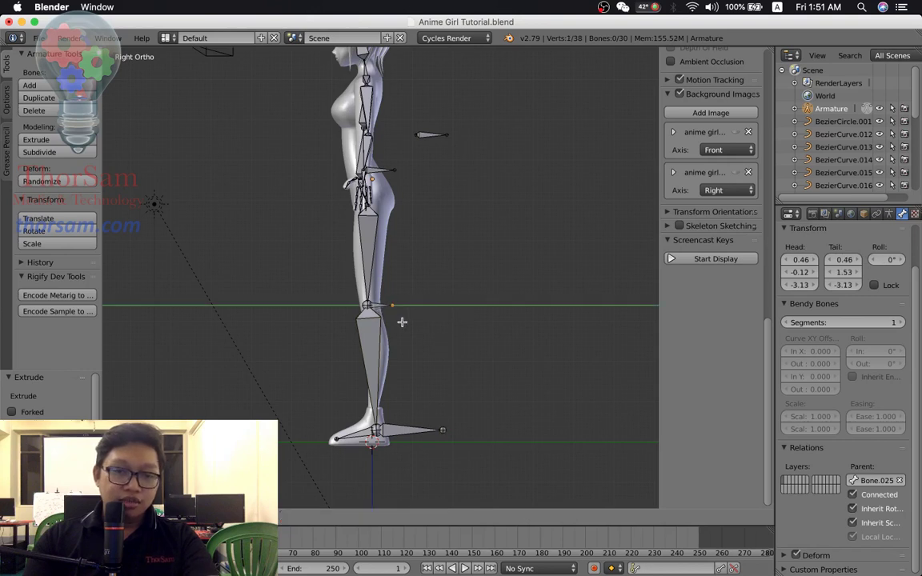
pyautogui.click(320, 323)
# Clear the knee pole bone's parent and move it forward along Y in front of the knee
pyautogui.rightClick(345, 307)
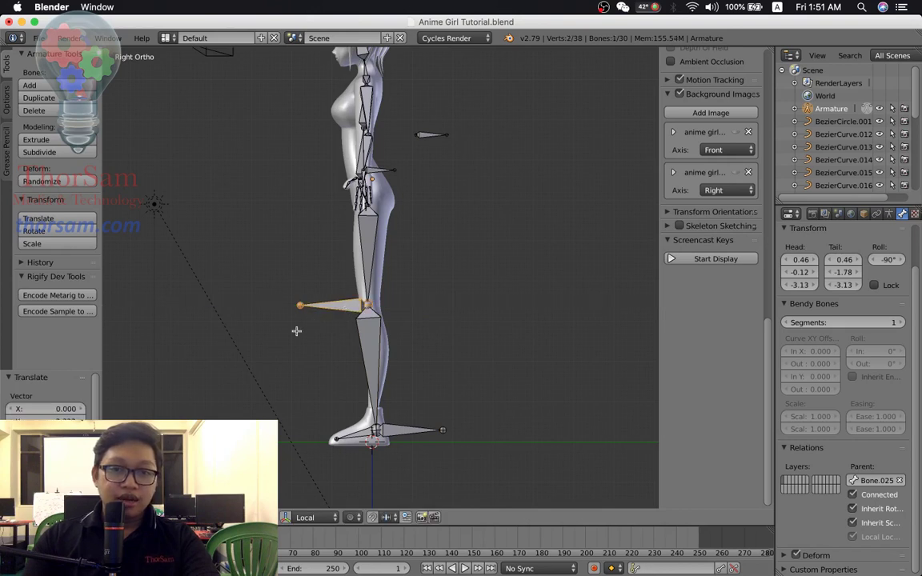
pyautogui.click(898, 480)
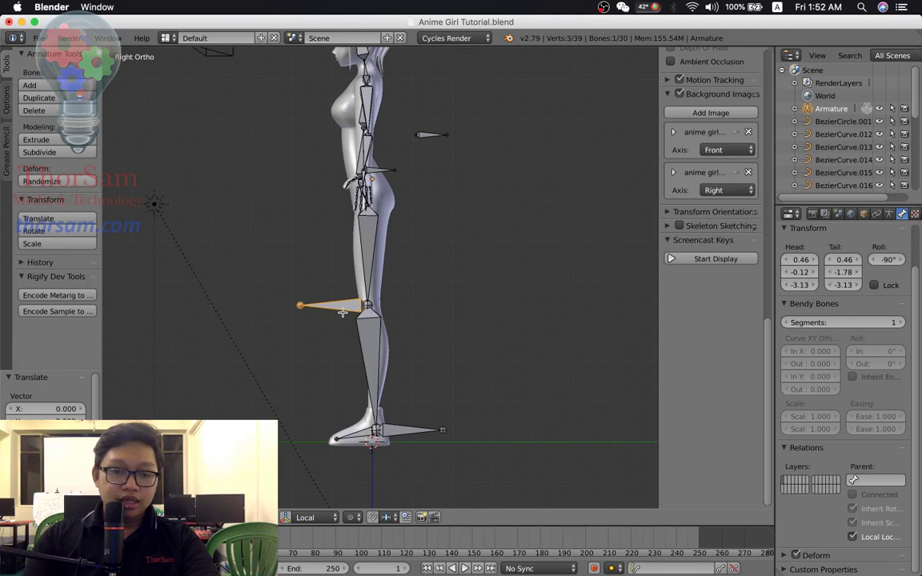
pyautogui.press('g')
pyautogui.press('y')
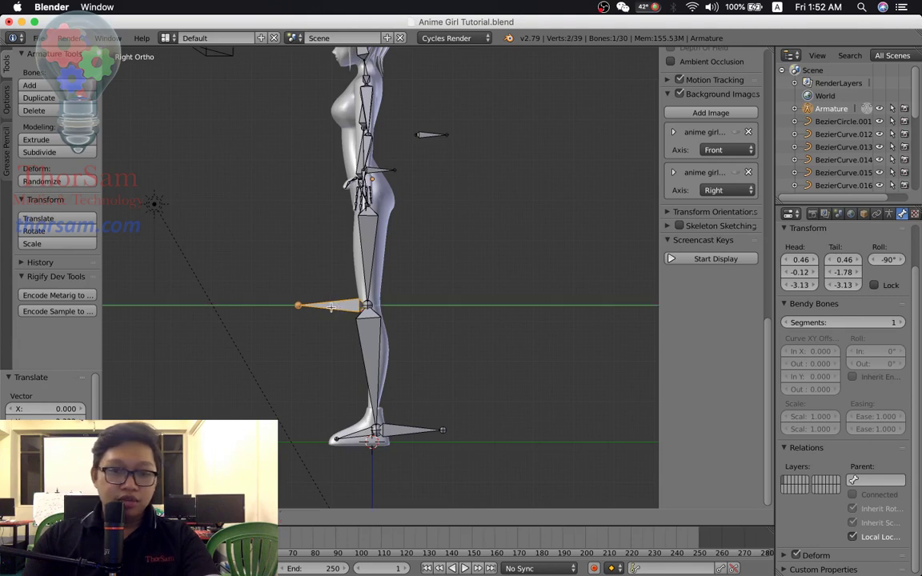
pyautogui.click(236, 302)
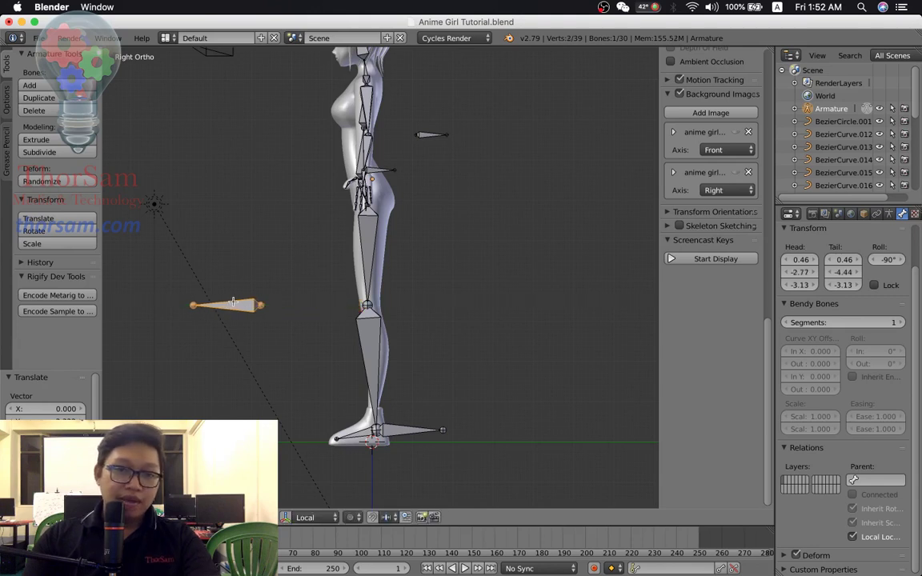
pyautogui.moveTo(350, 309)
pyautogui.mouseDown(button='middle')
pyautogui.moveTo(427, 311)
pyautogui.moveTo(390, 304)
pyautogui.mouseUp(button='middle')
pyautogui.scroll(2, 412, 312)
pyautogui.scroll(-4, 412, 312)
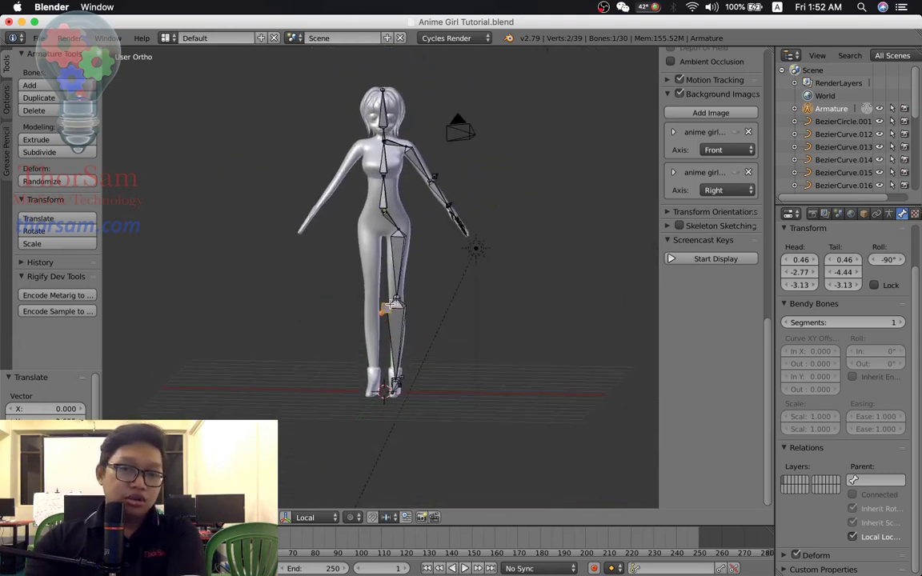
# Rename the head bone to Head
pyautogui.moveTo(426, 262)
pyautogui.mouseDown(button='middle')
pyautogui.moveTo(466, 262)
pyautogui.moveTo(430, 243)
pyautogui.moveTo(422, 299)
pyautogui.moveTo(443, 294)
pyautogui.moveTo(428, 251)
pyautogui.moveTo(436, 298)
pyautogui.mouseUp(button='middle')
pyautogui.scroll(2, 436, 254)
pyautogui.scroll(1, 439, 262)
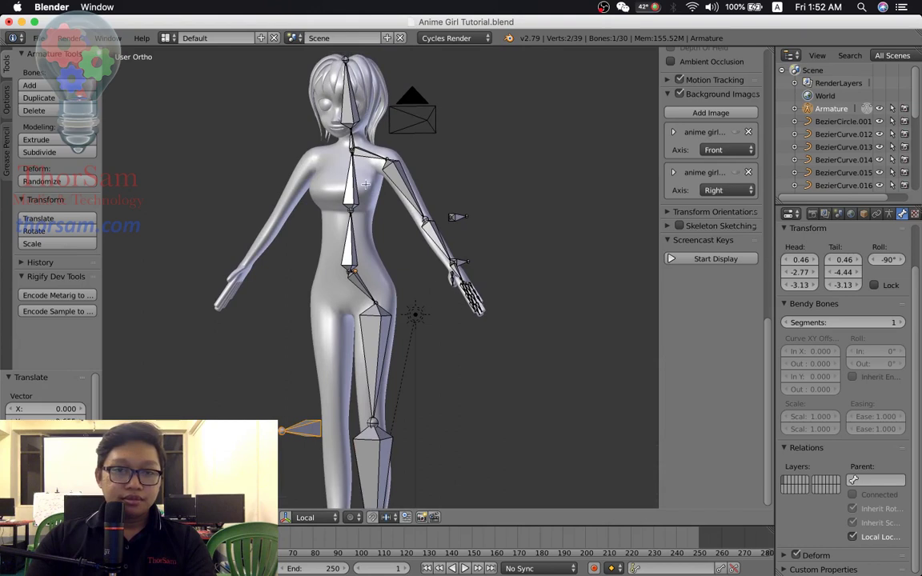
pyautogui.rightClick(347, 104)
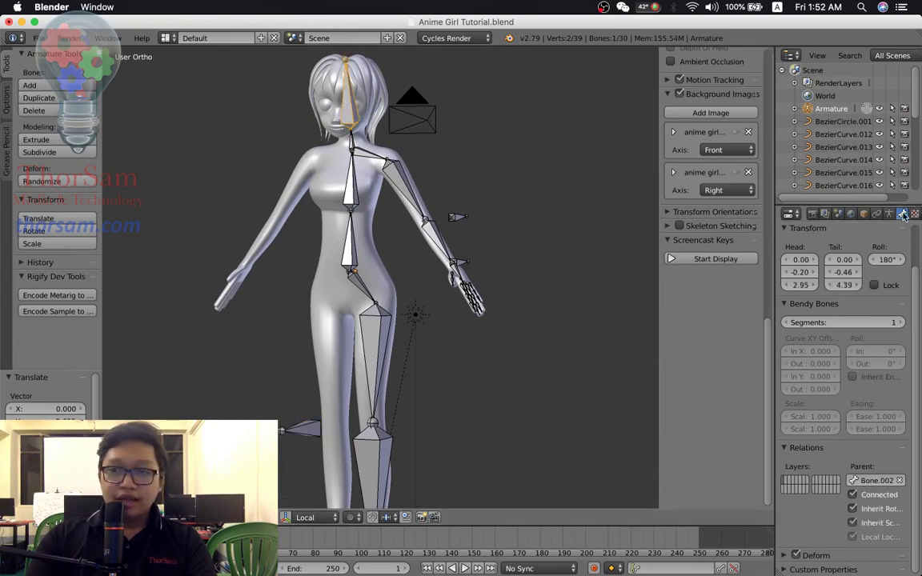
pyautogui.scroll(2, 838, 249)
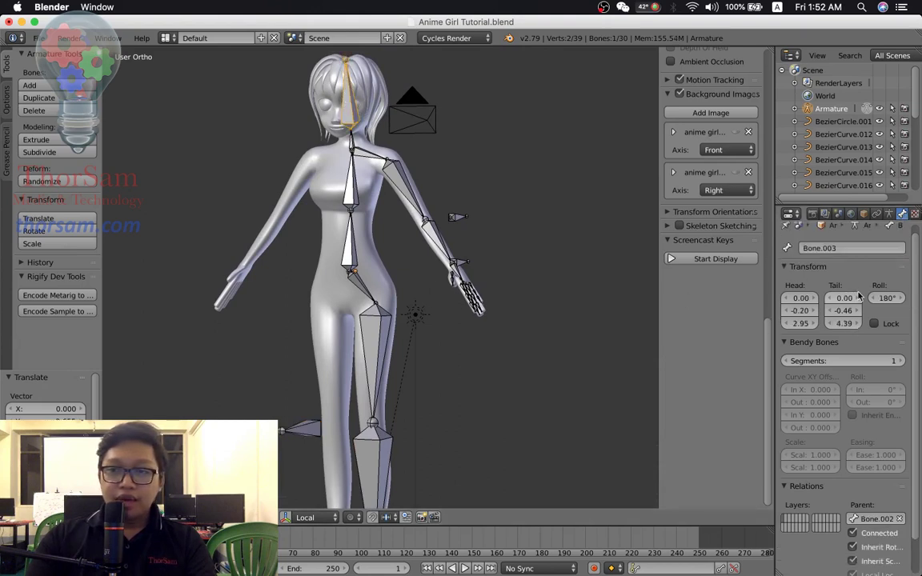
pyautogui.click(838, 249)
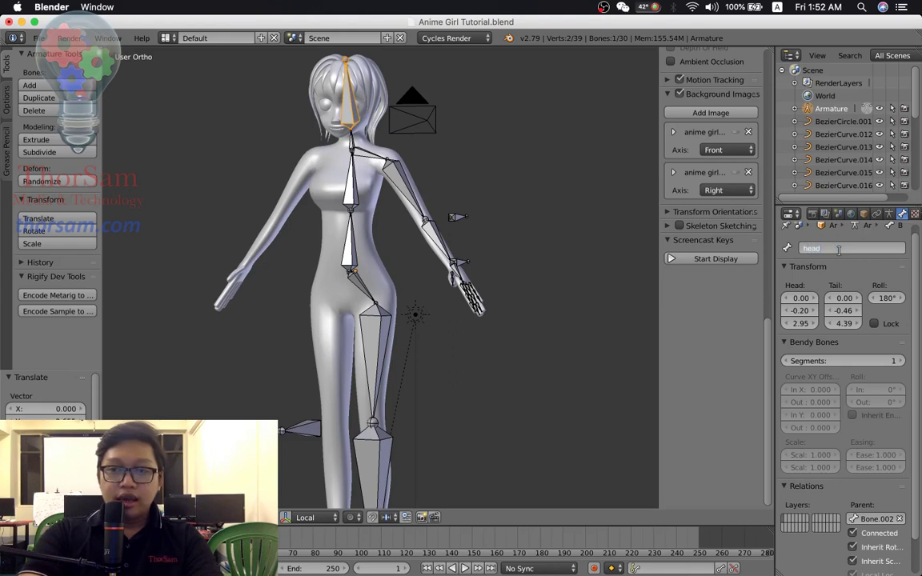
pyautogui.write('Head')
pyautogui.press('Return')
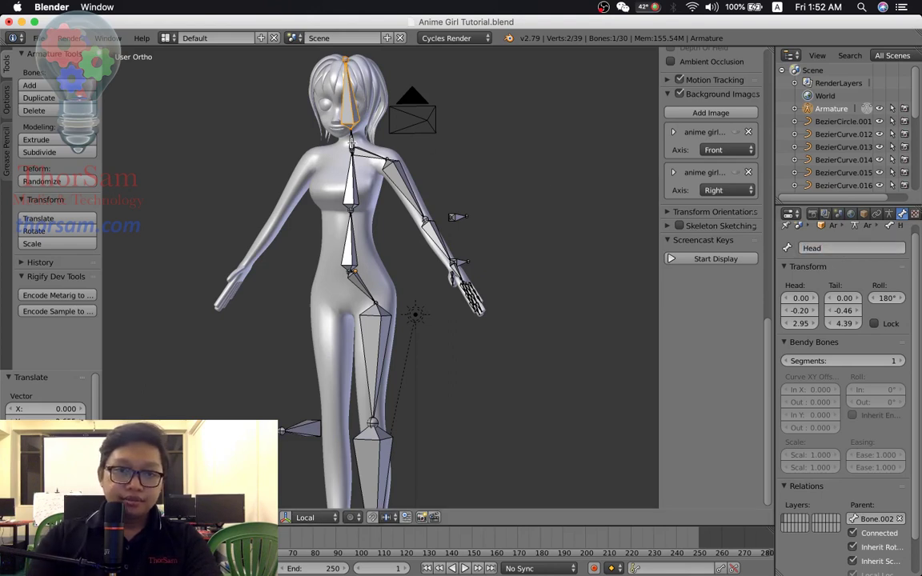
# Rename the neck bone Neck and the left collarbone Shoulder.L
pyautogui.rightClick(350, 138)
pyautogui.click(850, 249)
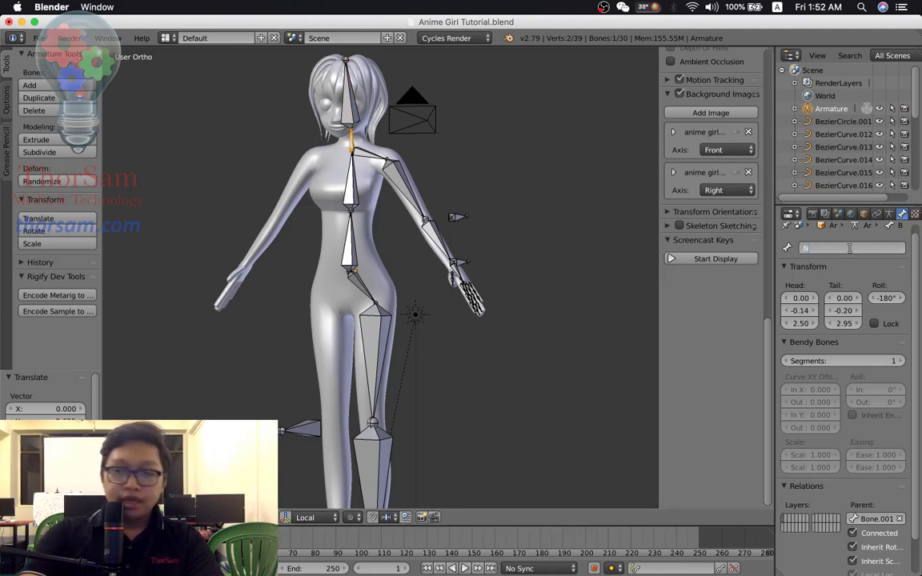
pyautogui.write('Neck')
pyautogui.press('Return')
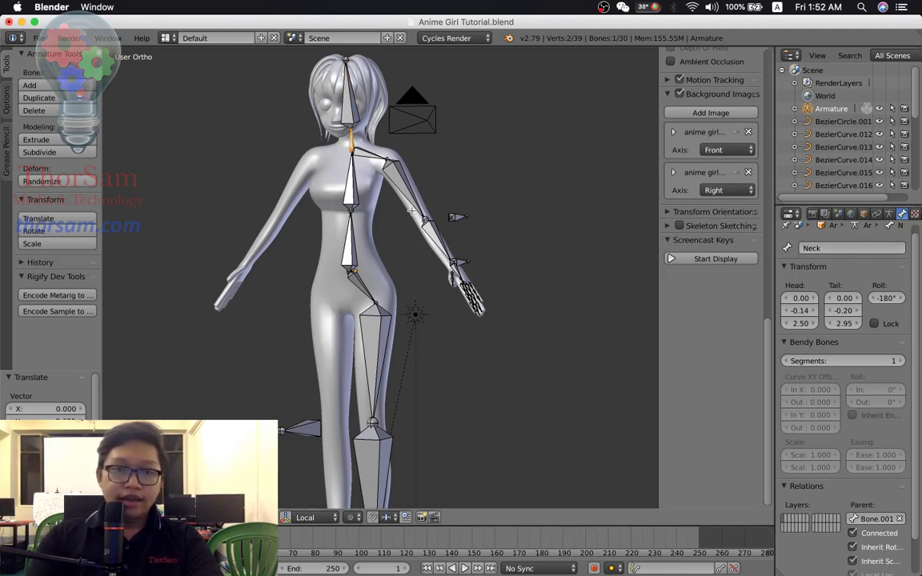
pyautogui.rightClick(370, 155)
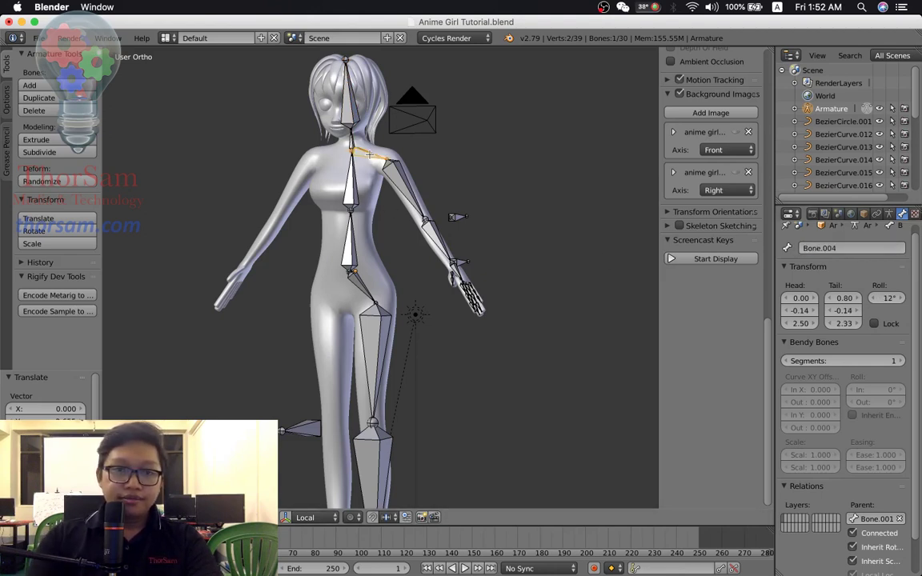
pyautogui.click(839, 249)
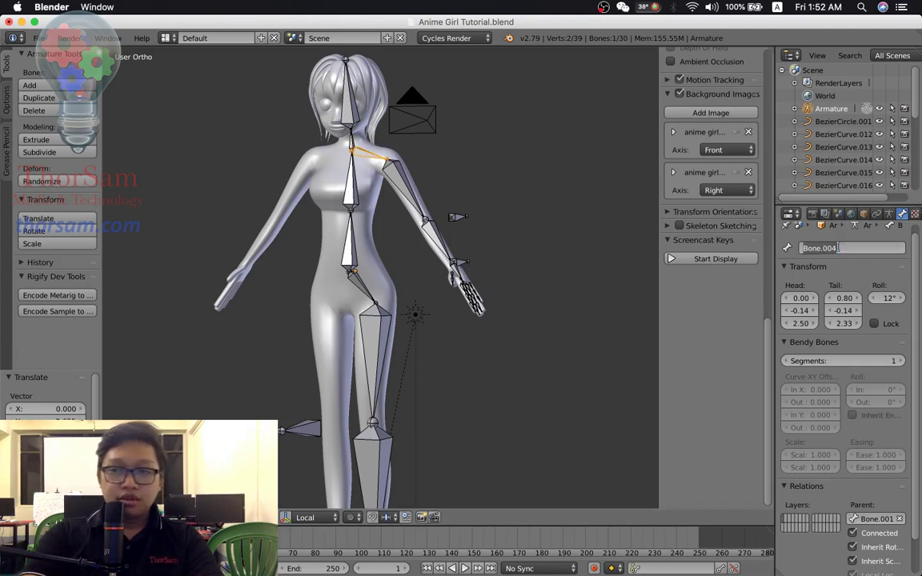
pyautogui.write('s')
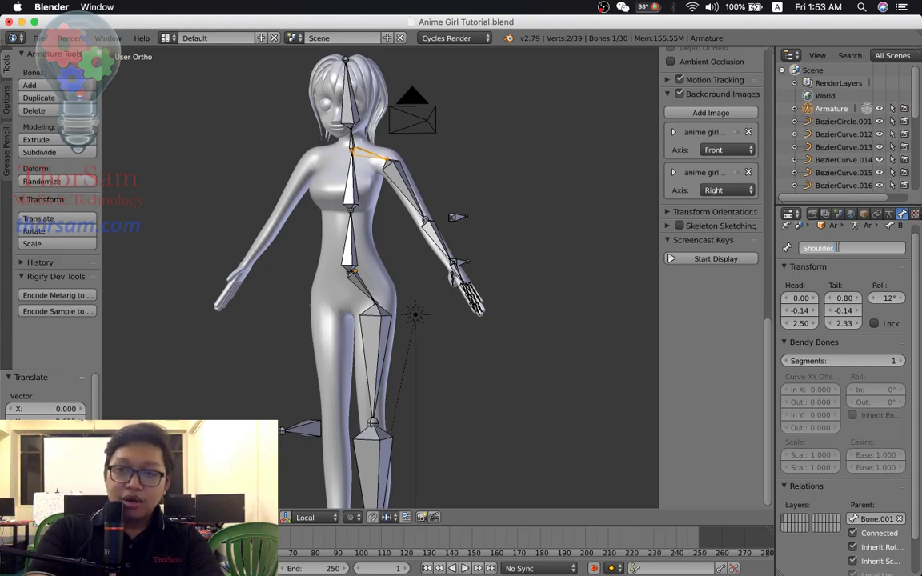
pyautogui.write('.L')
pyautogui.press('Return')
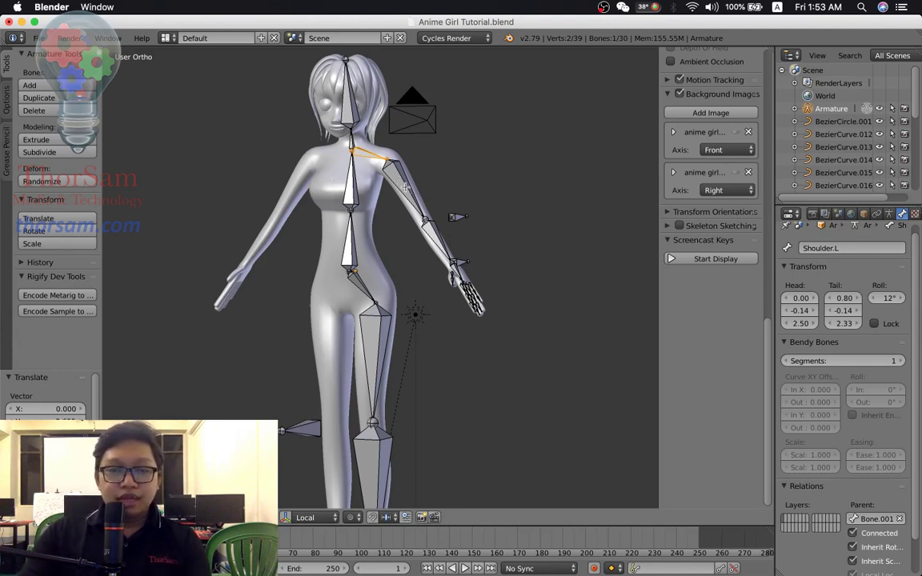
# Rename the left upper-arm bone to UpperHand.L
pyautogui.rightClick(406, 186)
pyautogui.click(840, 248)
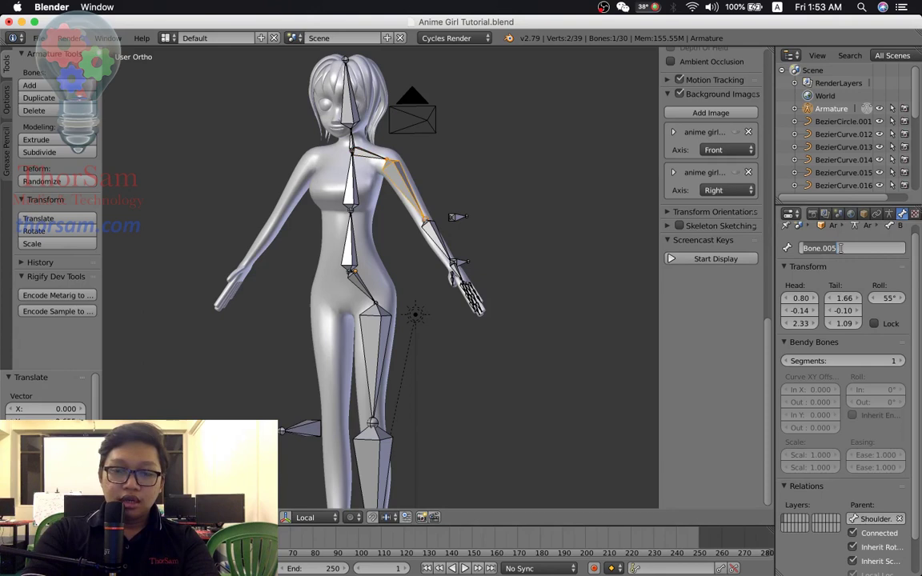
pyautogui.write('UpperHand')
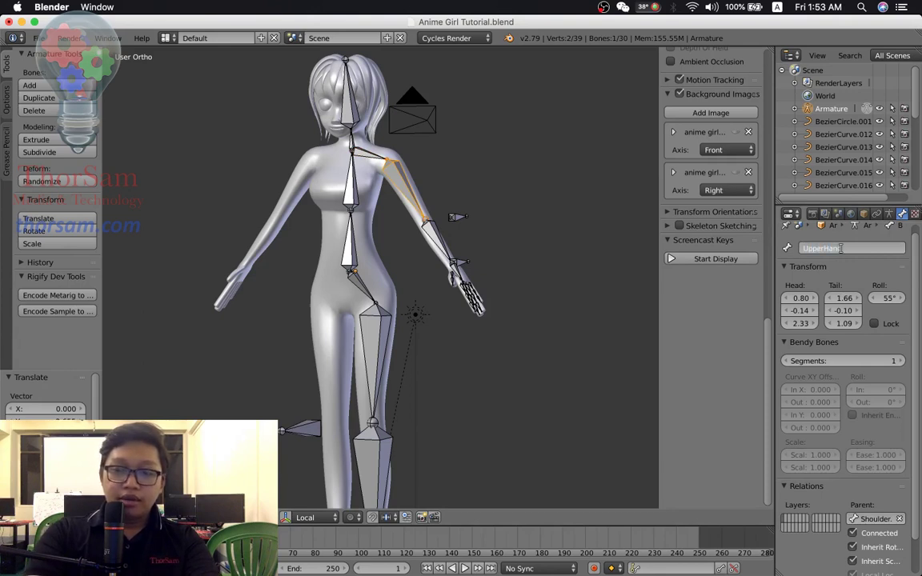
pyautogui.press('Return')
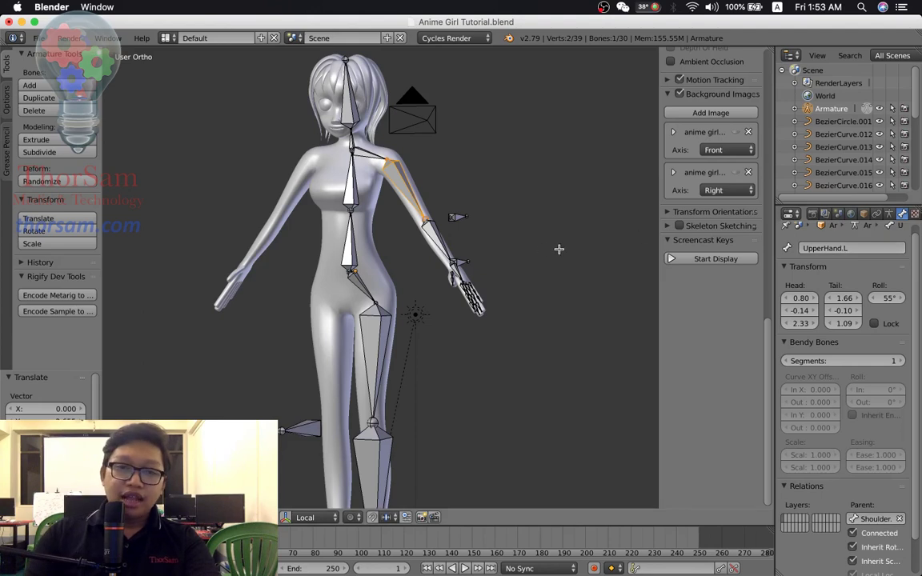
# Name the left forearm bone LowerArm.L and the hand bone Hand.L
pyautogui.rightClick(436, 240)
pyautogui.moveTo(436, 240); pyautogui.dragTo(512, 248, button='middle')
pyautogui.click(846, 248)
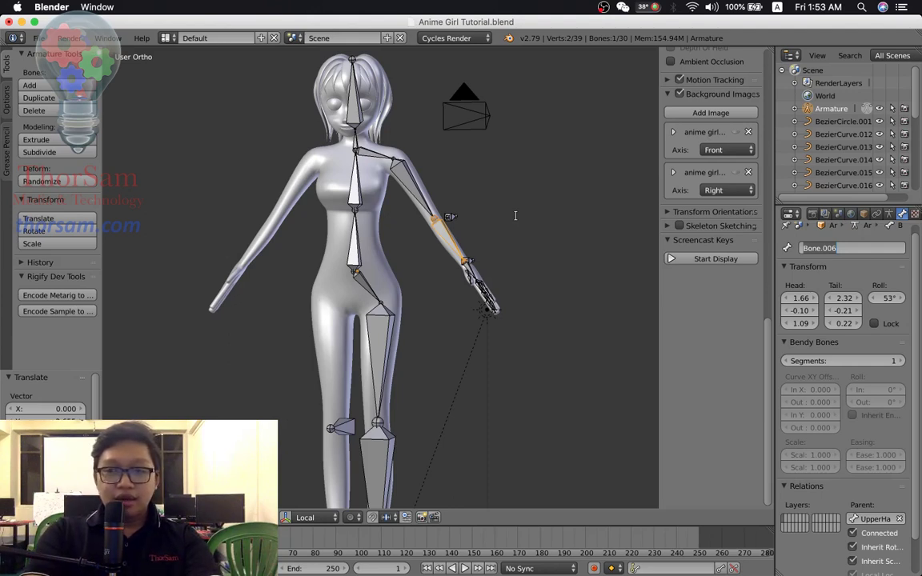
pyautogui.write('LowerArm.L')
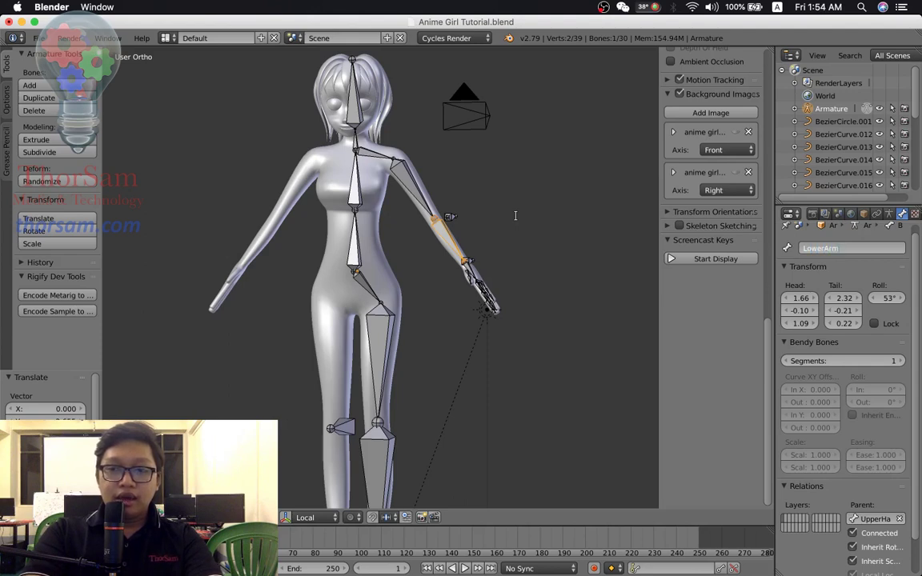
pyautogui.click(400, 185)
pyautogui.click(454, 242)
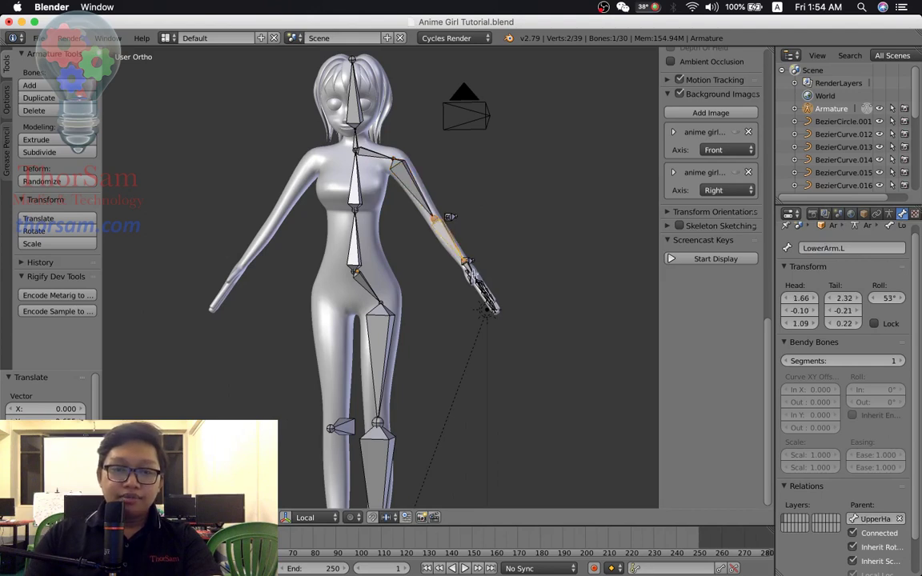
pyautogui.click(473, 272)
pyautogui.click(848, 248)
pyautogui.write('Hand')
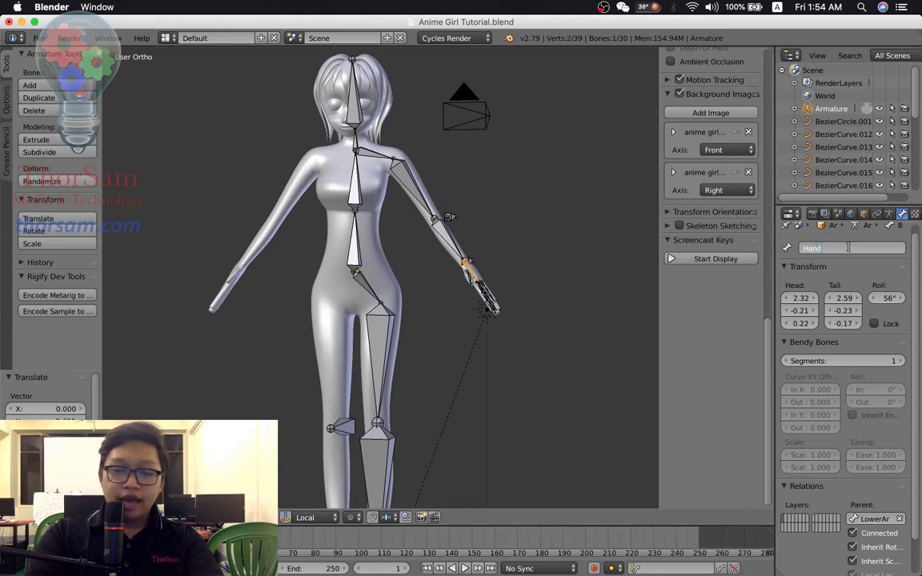
pyautogui.write('.L')
pyautogui.press('Return')
# Zoom in on the hand and rename the first thumb bone Thumb1
pyautogui.moveTo(541, 264); pyautogui.dragTo(463, 309, button='middle')
pyautogui.scroll(3, 462, 309)
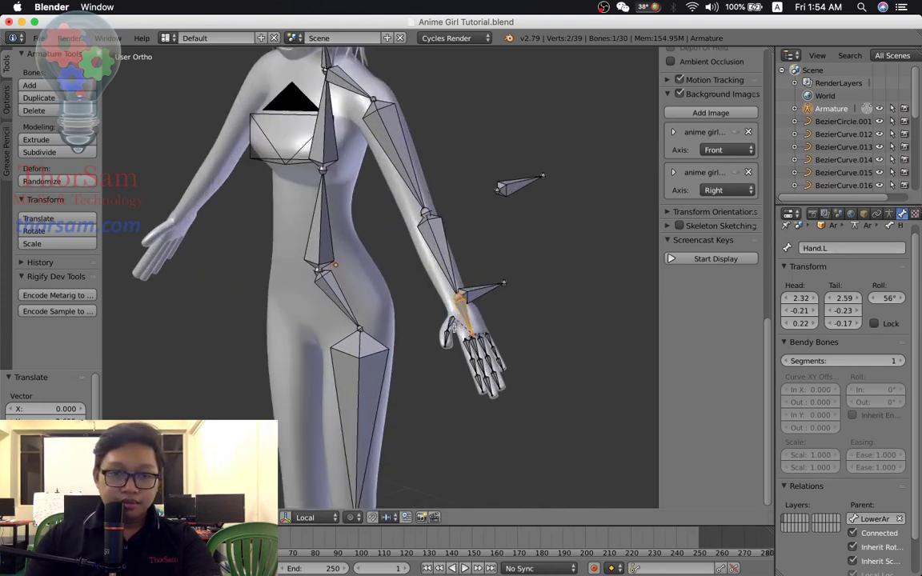
pyautogui.rightClick(448, 322)
pyautogui.click(841, 248)
pyautogui.write('Thumb1')
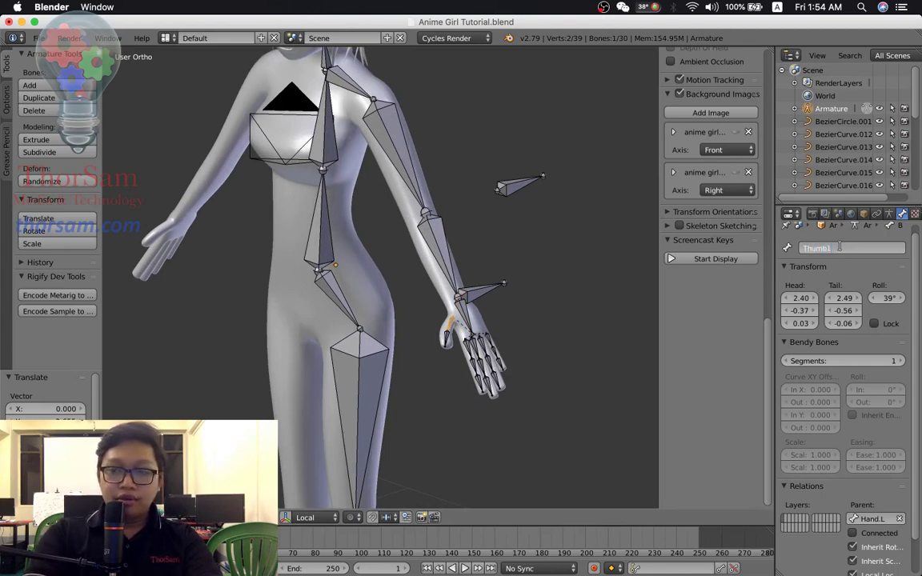
pyautogui.press('Return')
# Rename the second thumb bone Thumb2
pyautogui.rightClick(446, 336)
pyautogui.click(833, 247)
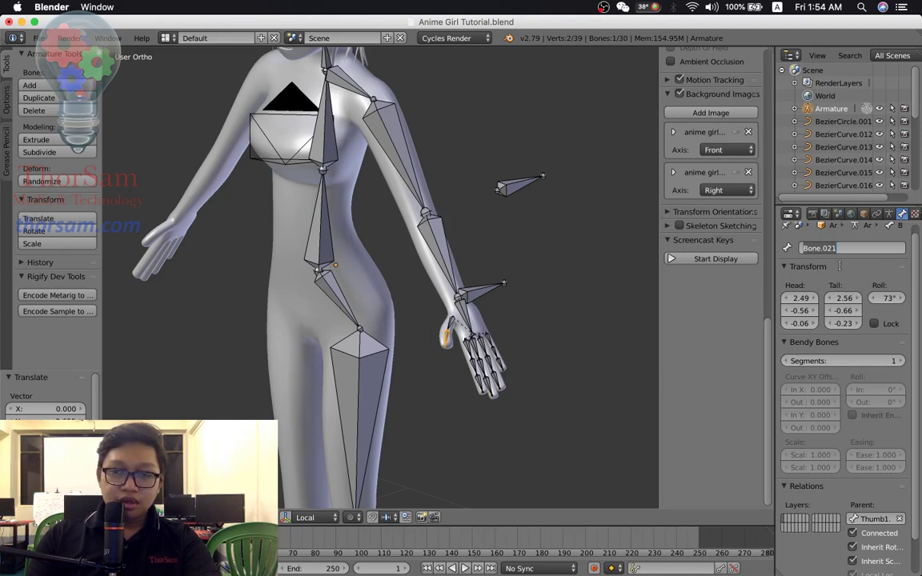
pyautogui.write('Thumb2.')
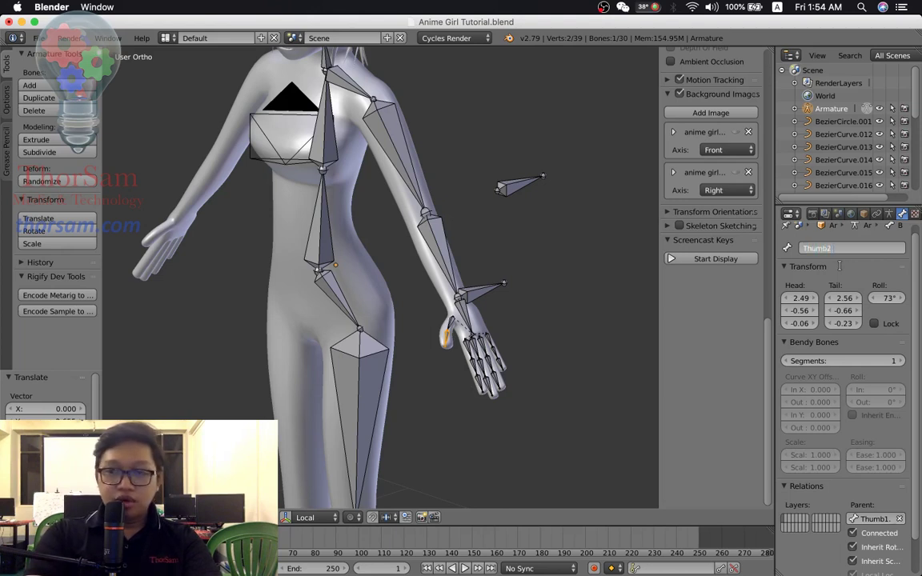
pyautogui.rightClick(468, 344)
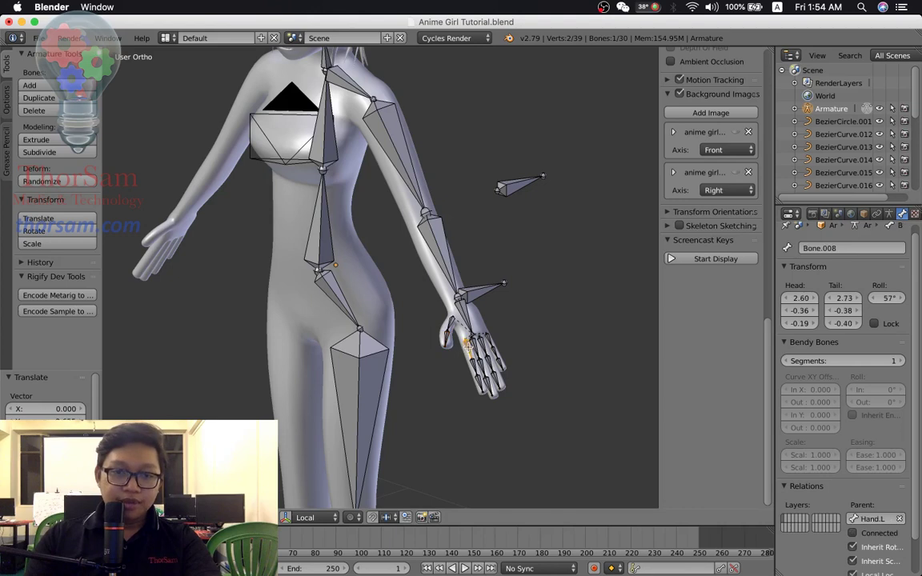
# Zoom in on the hand and rename the lower thumb bone ThumbLow.L
pyautogui.scroll(1, 468, 345)
pyautogui.scroll(1, 468, 344)
pyautogui.scroll(1, 469, 344)
pyautogui.scroll(2, 466, 267)
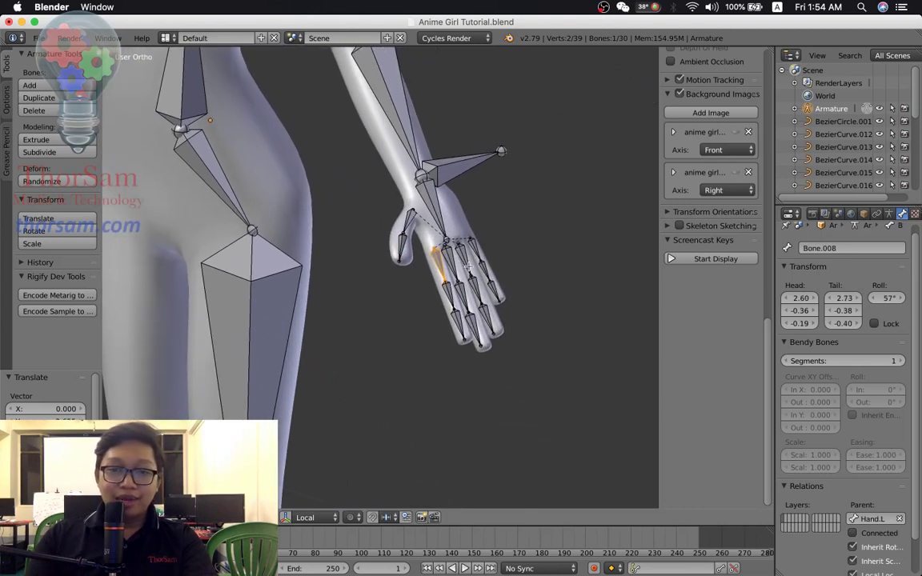
pyautogui.click(842, 248)
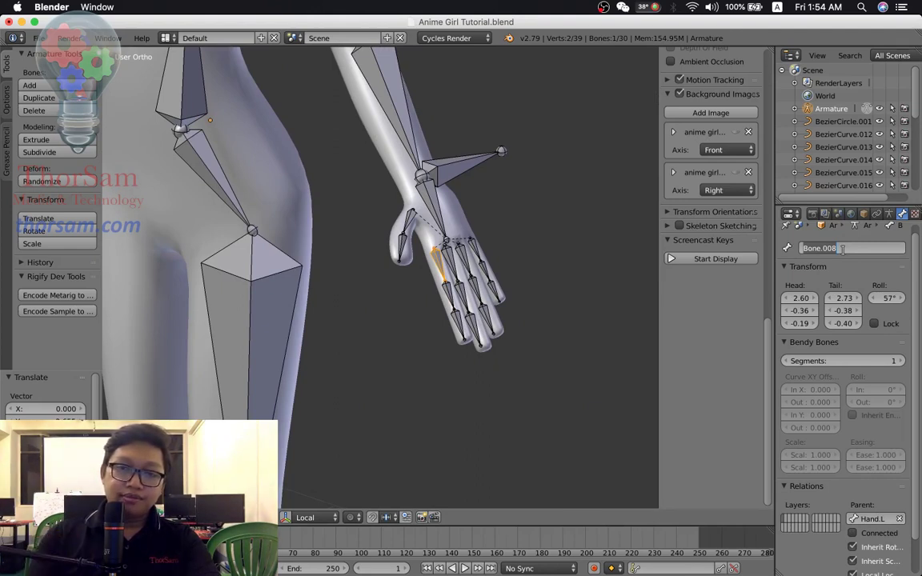
pyautogui.rightClick(402, 240)
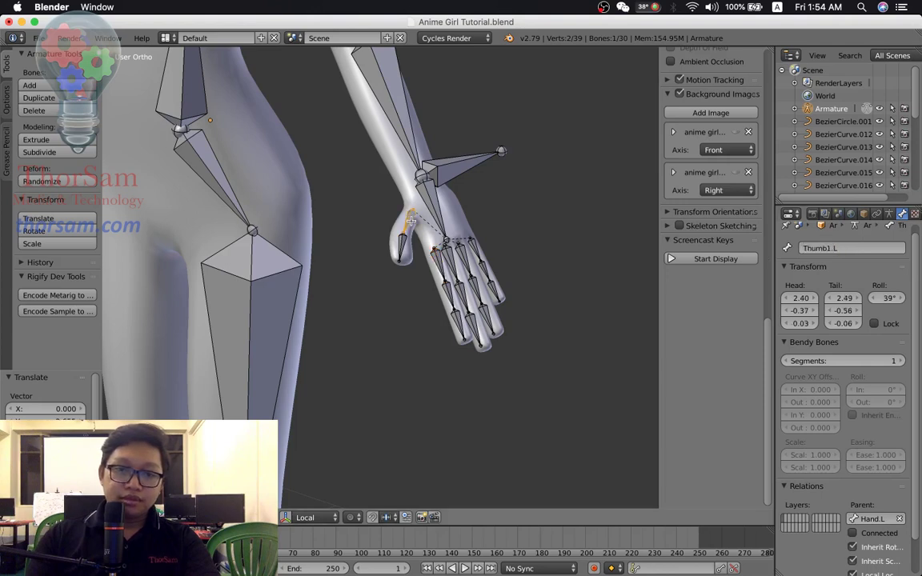
pyautogui.click(845, 248)
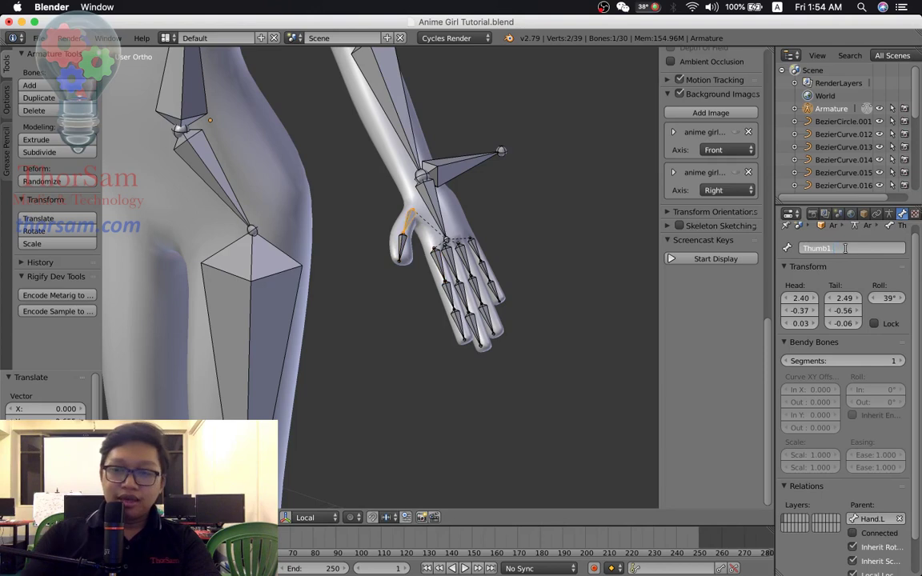
pyautogui.write('Thum')
pyautogui.press('BackSpace')
pyautogui.press('BackSpace')
pyautogui.press('BackSpace')
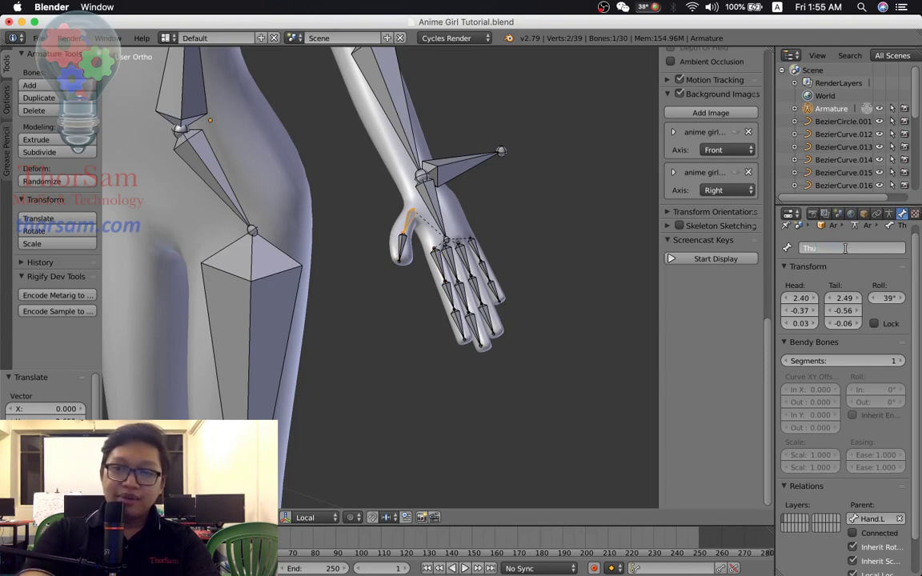
pyautogui.write('Thu')
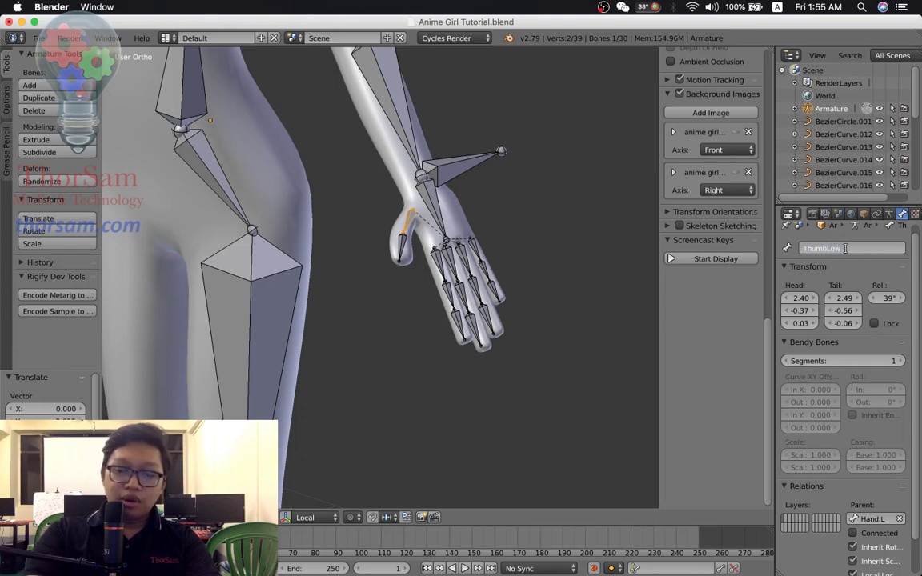
pyautogui.press('Return')
# Rename the upper thumb bone ThumbTop.L
pyautogui.press(']')
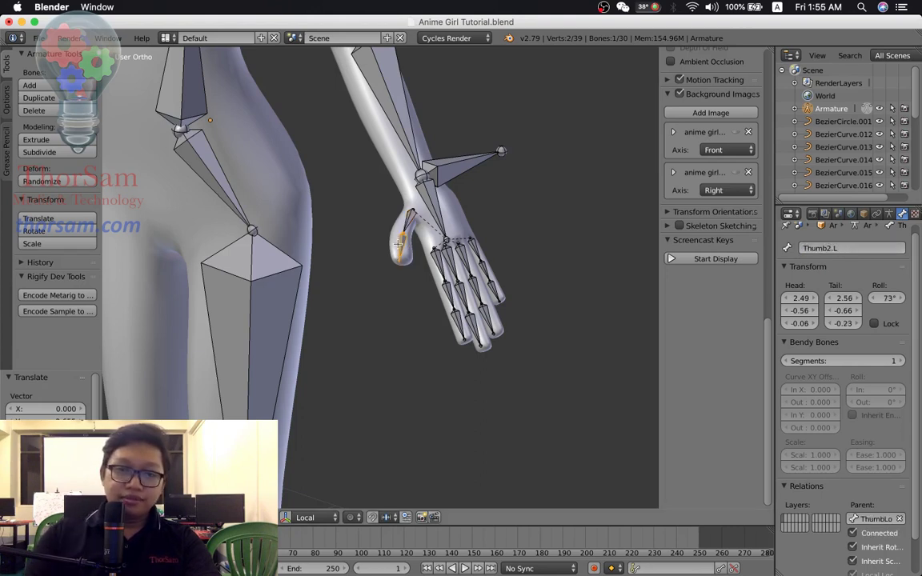
pyautogui.click(846, 249)
pyautogui.write('T')
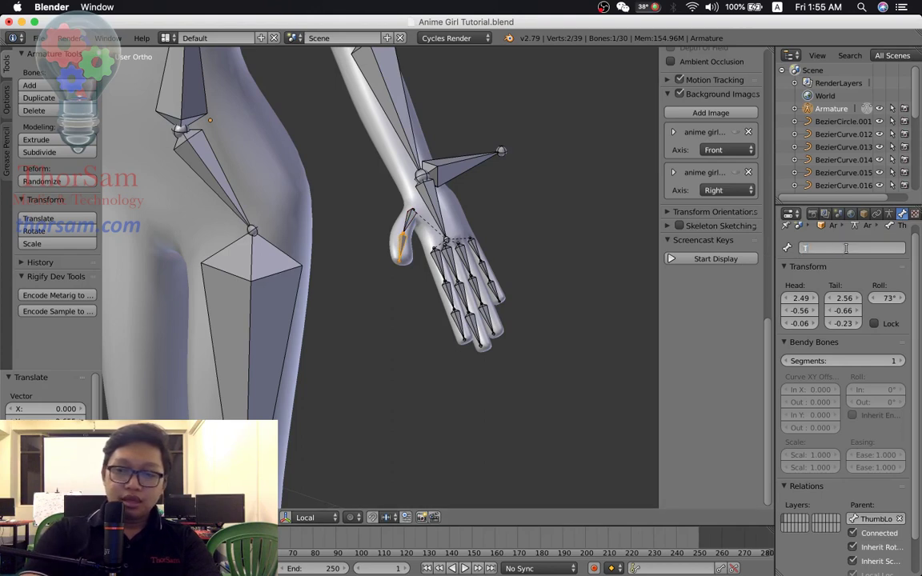
pyautogui.write('humbTop.L')
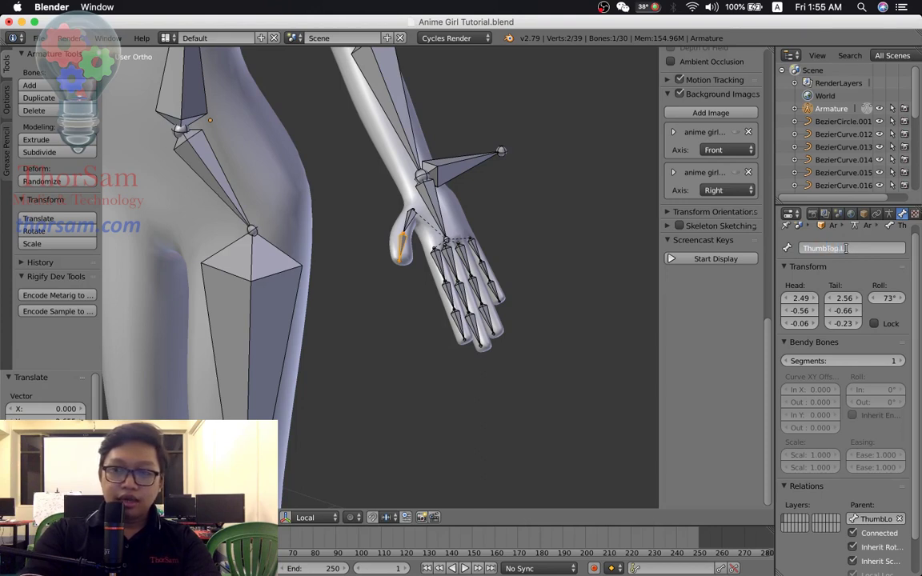
pyautogui.press('Return')
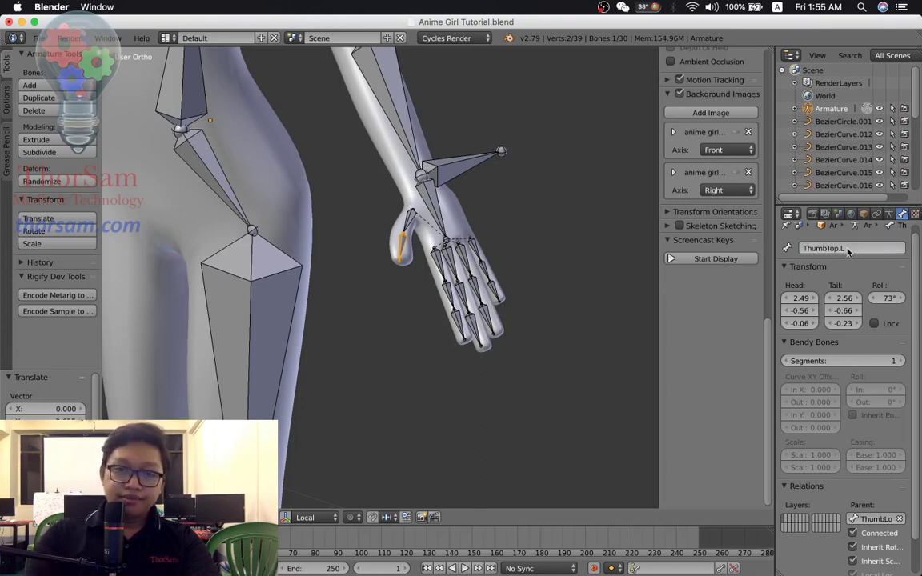
# Rename the first finger's lower bone Finger1Low.L and start naming the next finger bone
pyautogui.rightClick(438, 272)
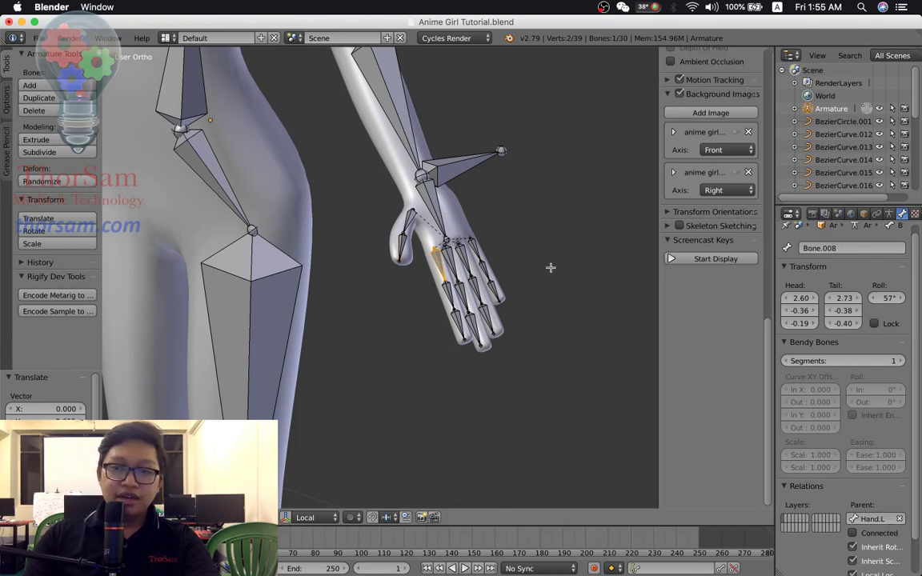
pyautogui.click(838, 248)
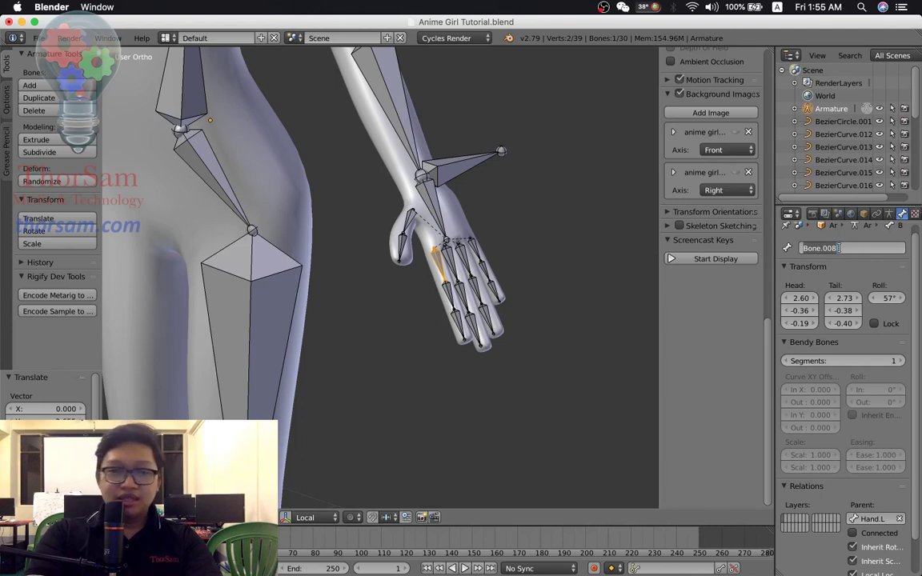
pyautogui.write('Finger1')
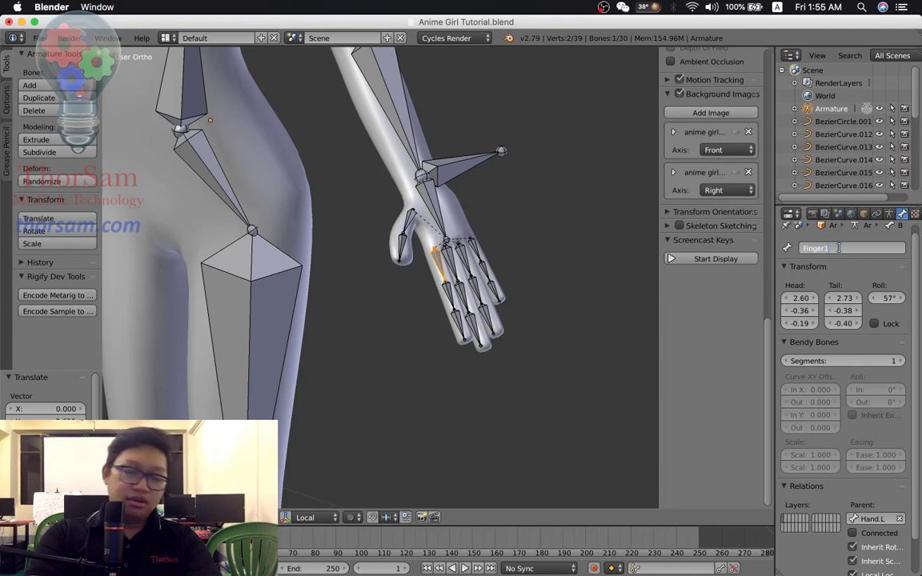
pyautogui.write('.L')
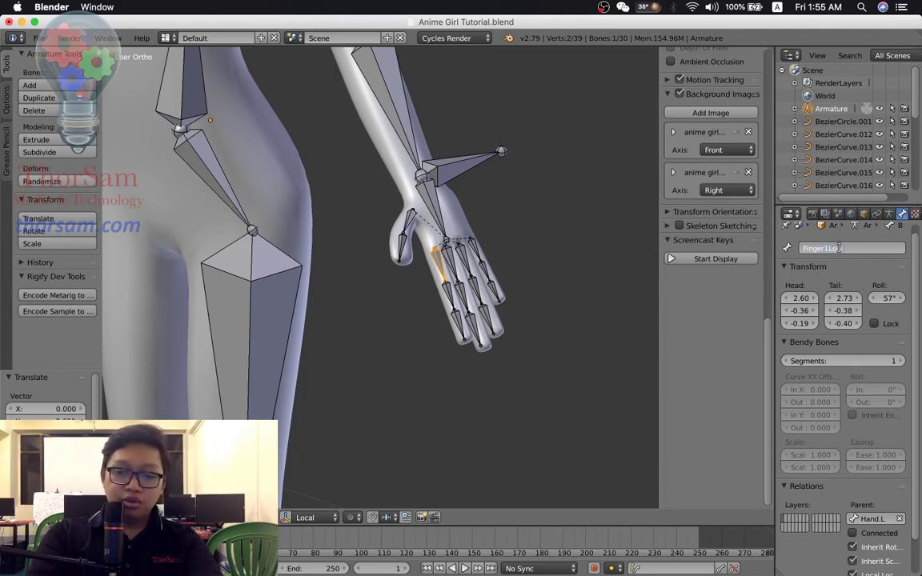
pyautogui.press('Return')
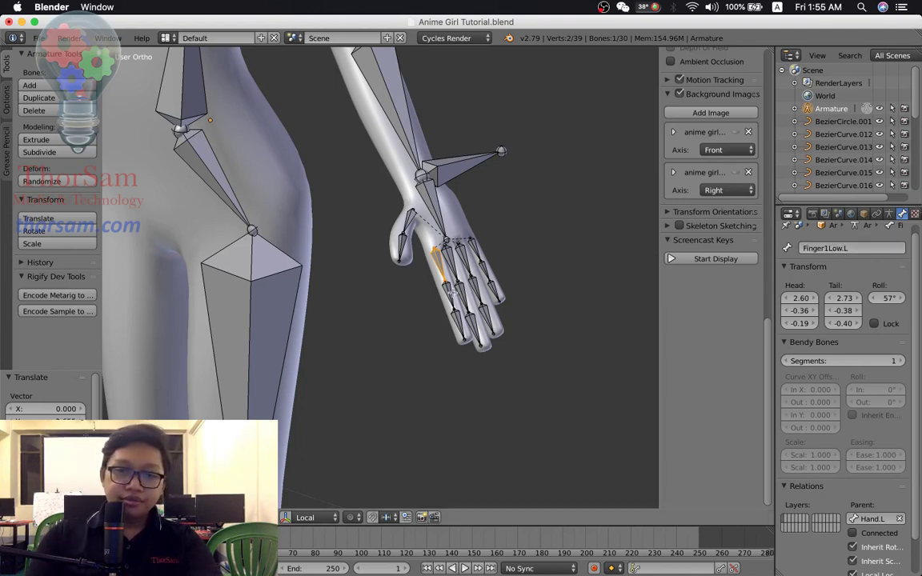
pyautogui.rightClick(453, 295)
pyautogui.click(854, 247)
pyautogui.write('Fin')
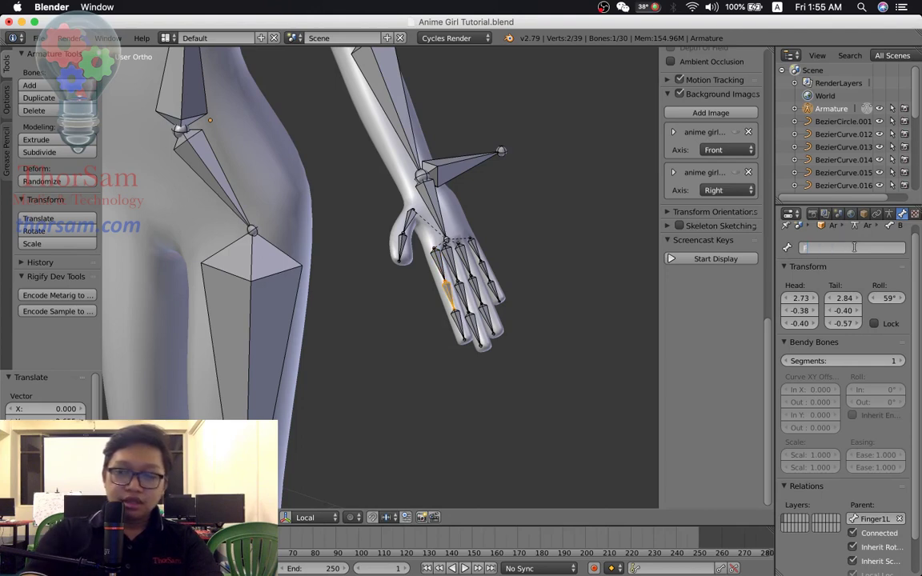
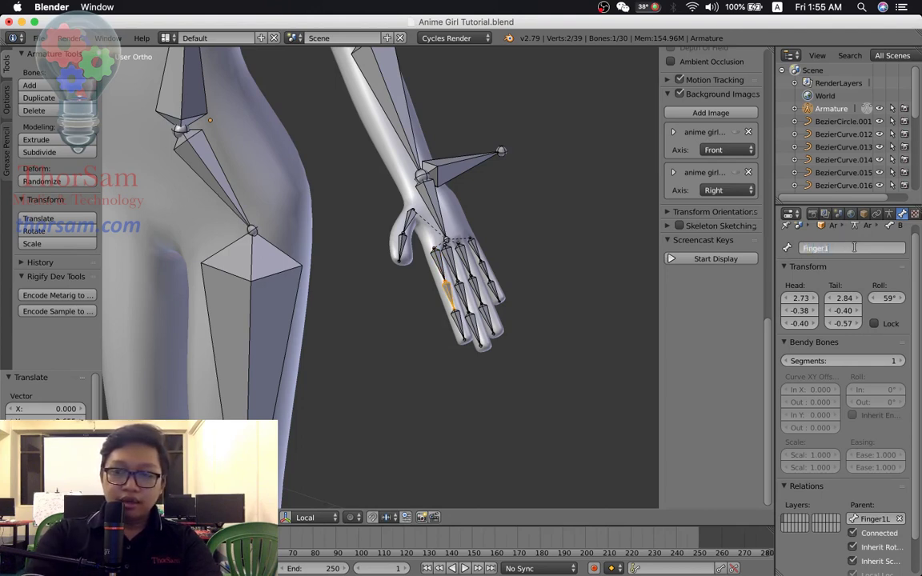
pyautogui.write('Mid.L')
# Name the first finger's middle and tip bones Finger1Mid.L and Finger1Top.L
pyautogui.press('Return')
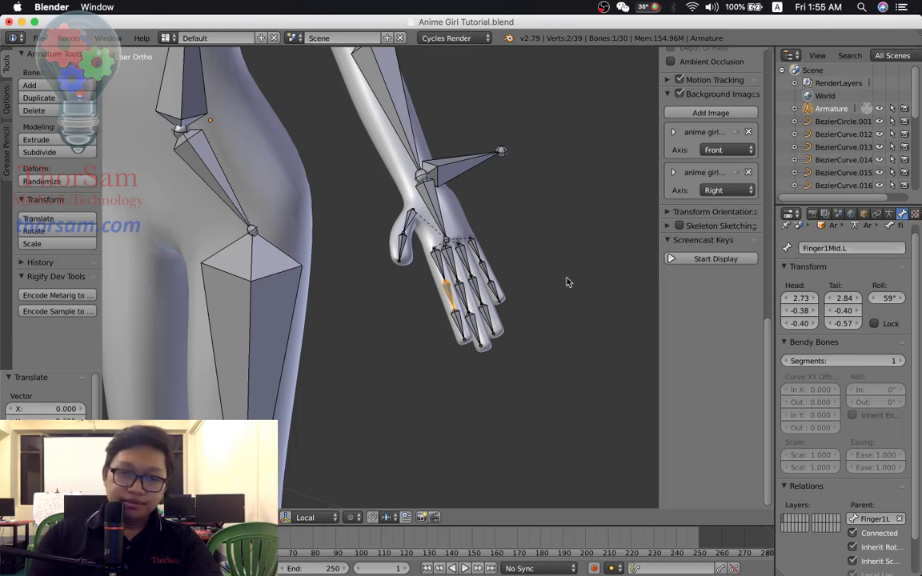
pyautogui.rightClick(457, 322)
pyautogui.click(862, 249)
pyautogui.write('Fin')
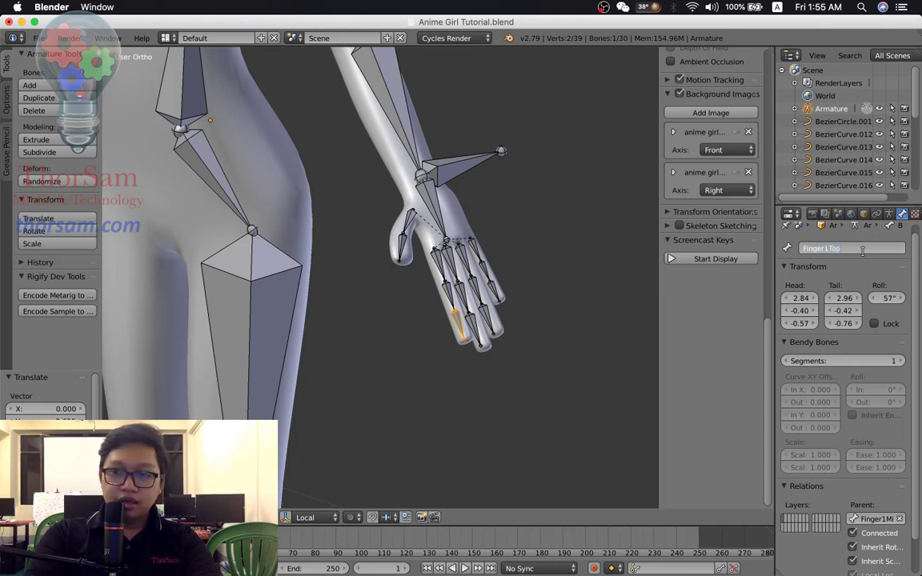
pyautogui.write('.L')
pyautogui.press('Return')
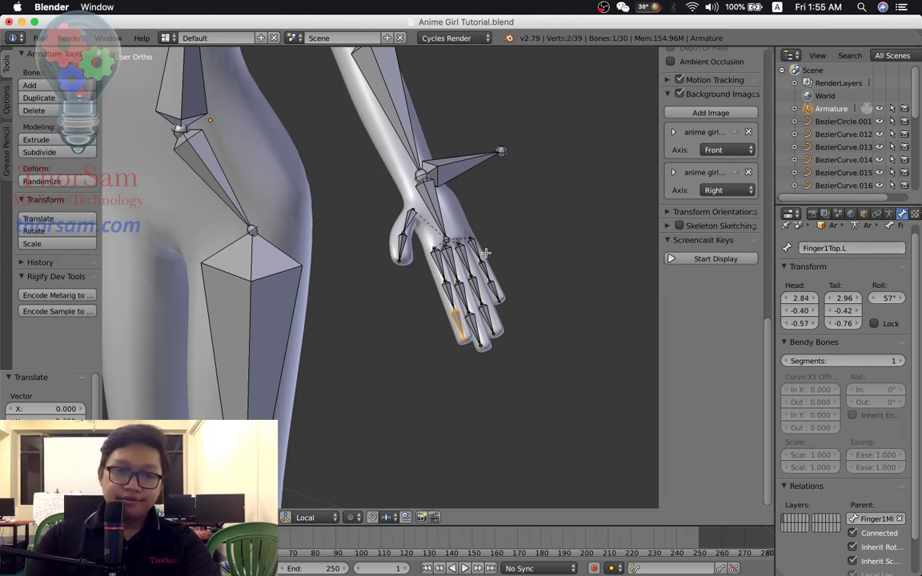
# Rename the second finger's bones Finger2Low.L, Finger2Mid and Finger2Top.L
pyautogui.rightClick(449, 256)
pyautogui.doubleClick(864, 247)
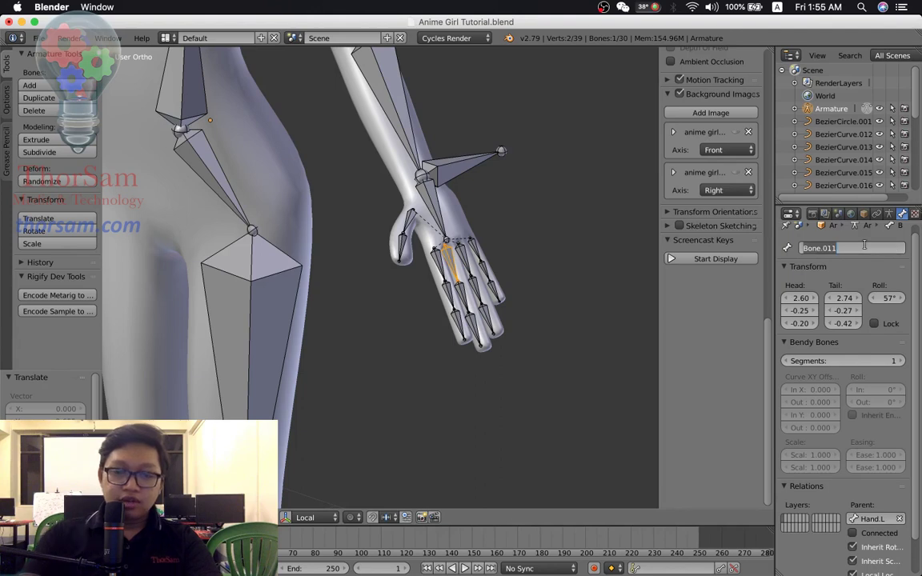
pyautogui.write('Finger2')
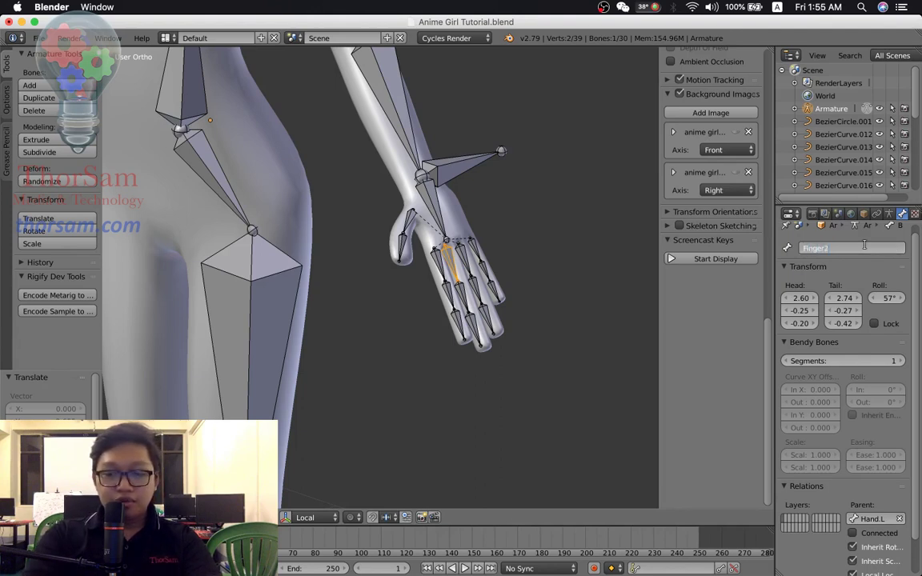
pyautogui.write('Low.L')
pyautogui.press('Return')
pyautogui.rightClick(462, 294)
pyautogui.doubleClick(848, 248)
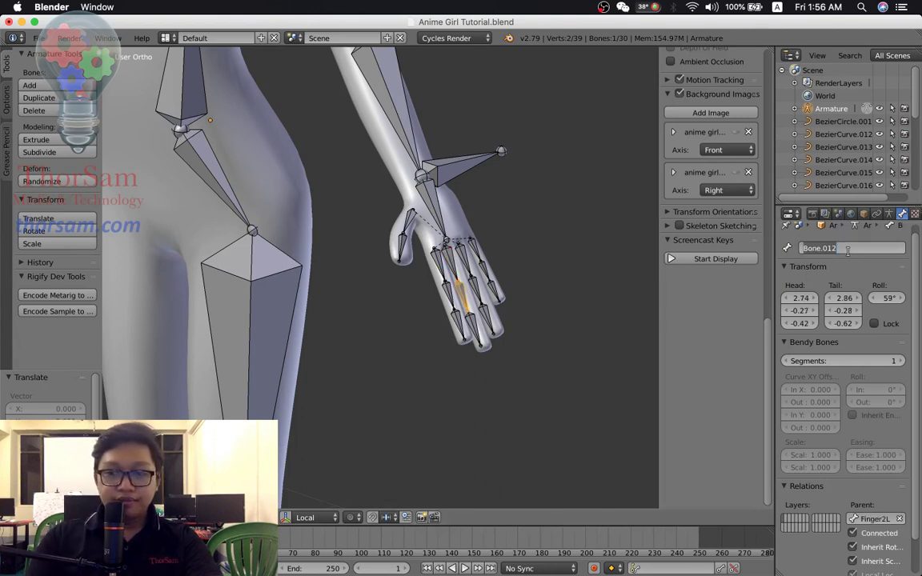
pyautogui.write('Finger2Mid')
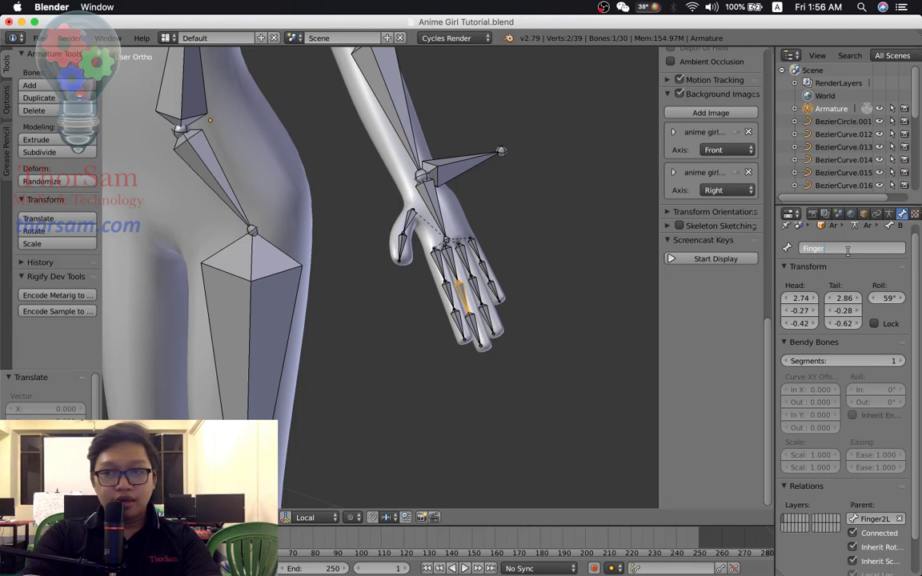
pyautogui.press('Return')
pyautogui.rightClick(472, 322)
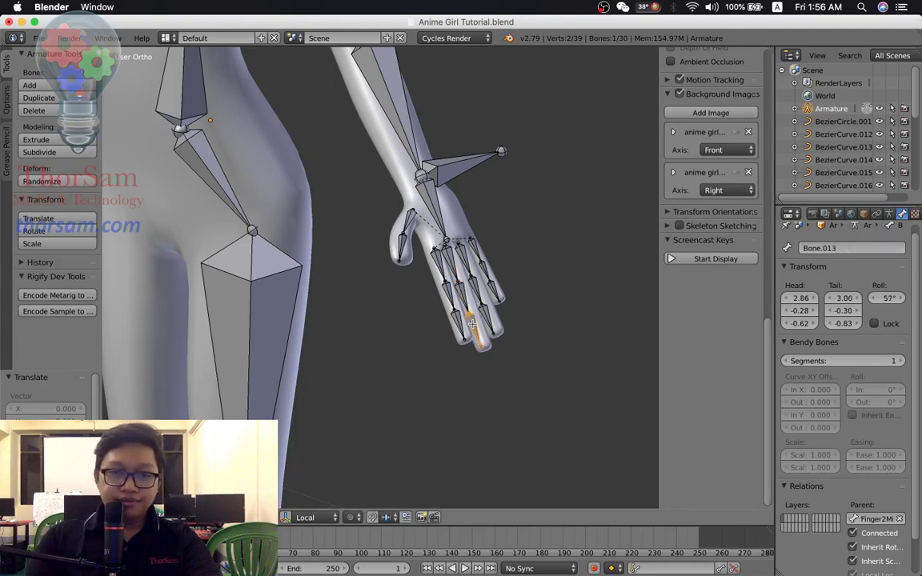
pyautogui.click(846, 249)
pyautogui.write('Finger2Top')
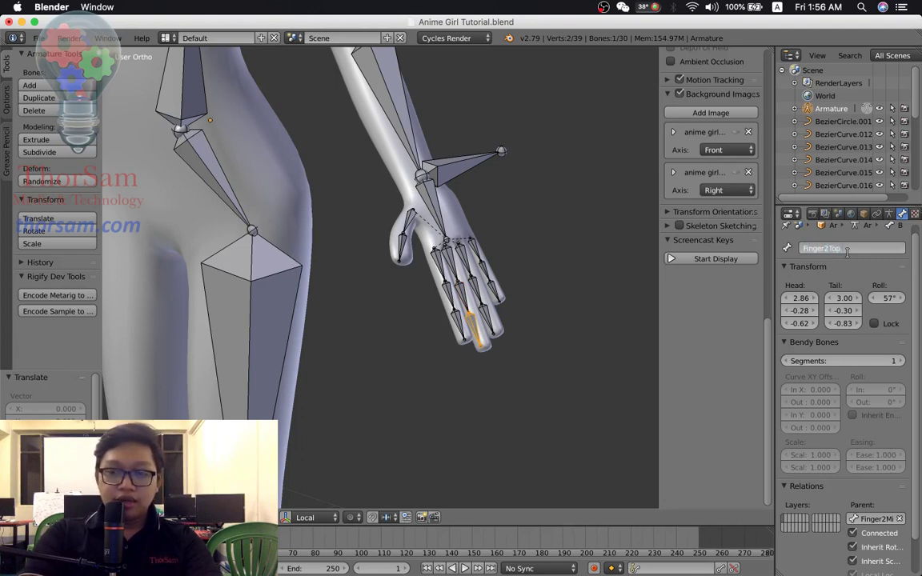
pyautogui.press('Return')
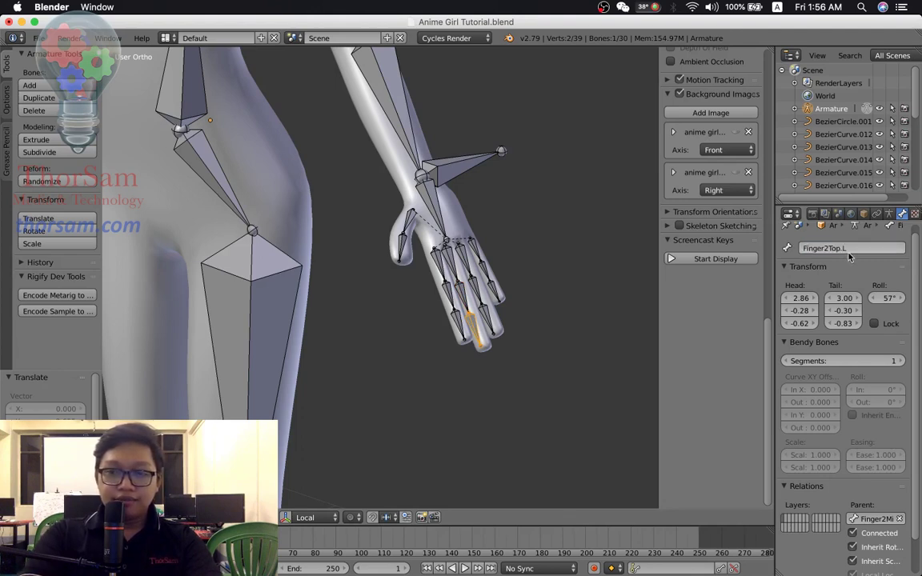
# Rename the third finger's bones Finger3Low.L, Finger3Mid.L and Finger3Top.L
pyautogui.rightClick(477, 259)
pyautogui.click(855, 248)
pyautogui.write('Finger')
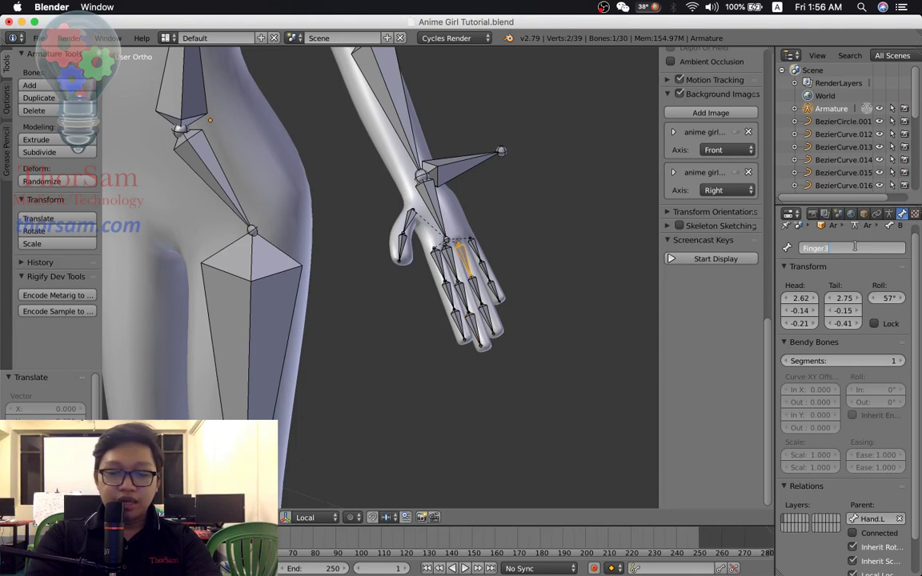
pyautogui.write('Low.L')
pyautogui.press('Return')
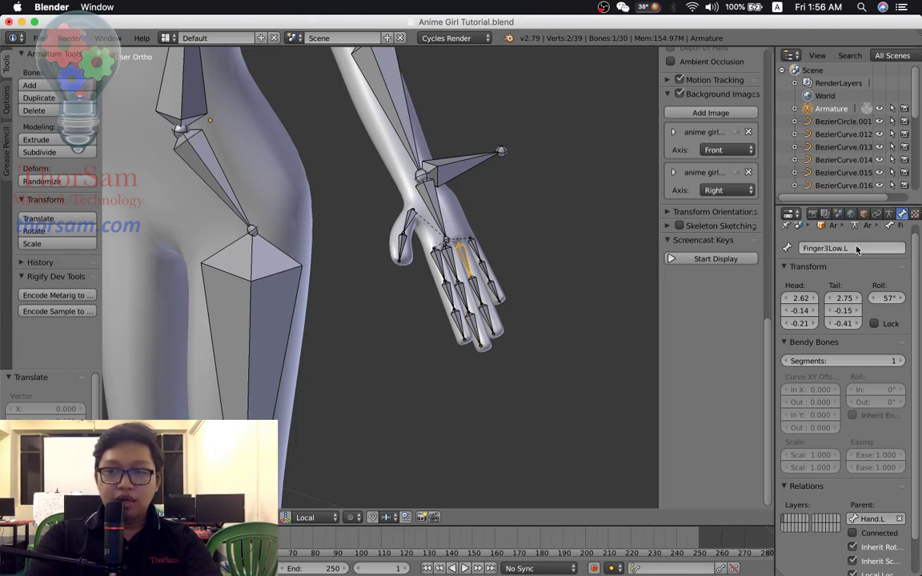
pyautogui.rightClick(473, 282)
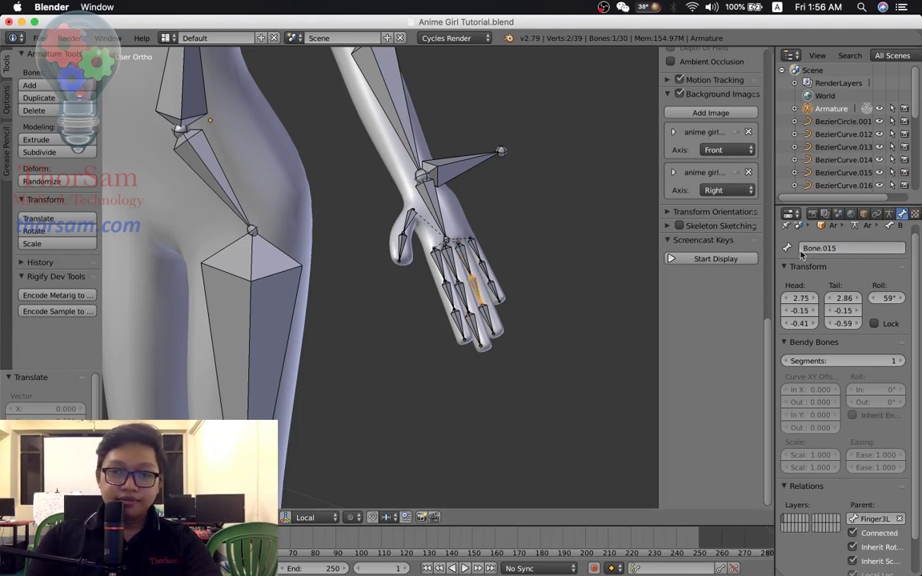
pyautogui.click(850, 248)
pyautogui.write('Finger3Mid.')
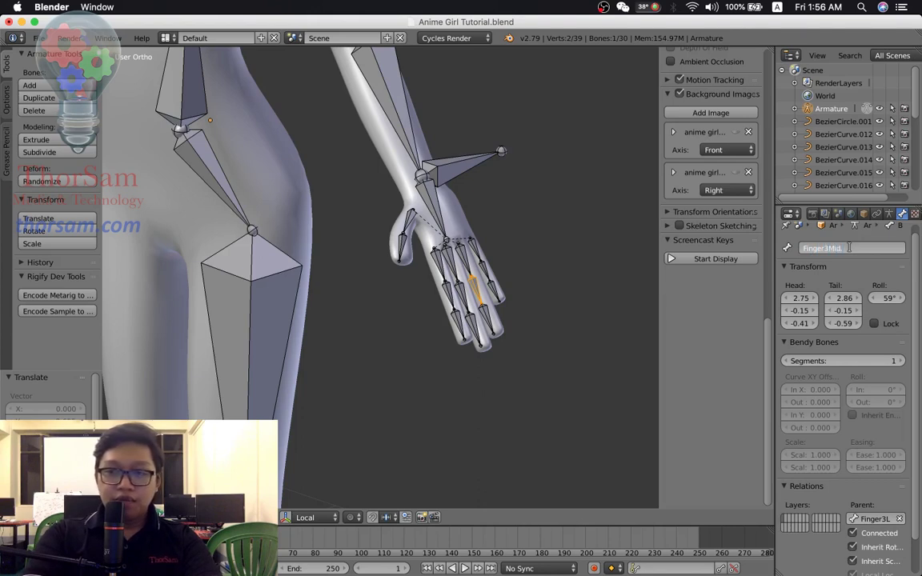
pyautogui.press('Return')
pyautogui.rightClick(486, 318)
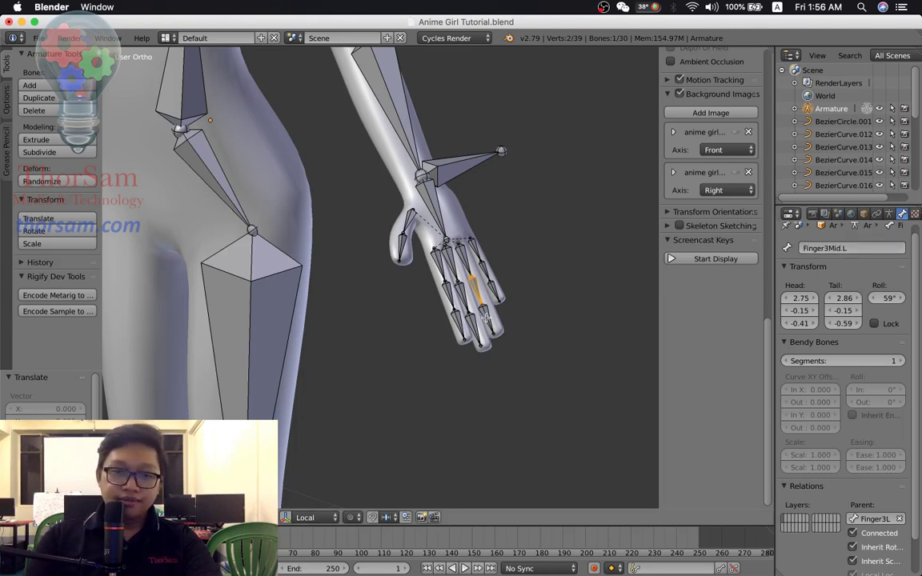
pyautogui.click(838, 249)
pyautogui.write('Finge')
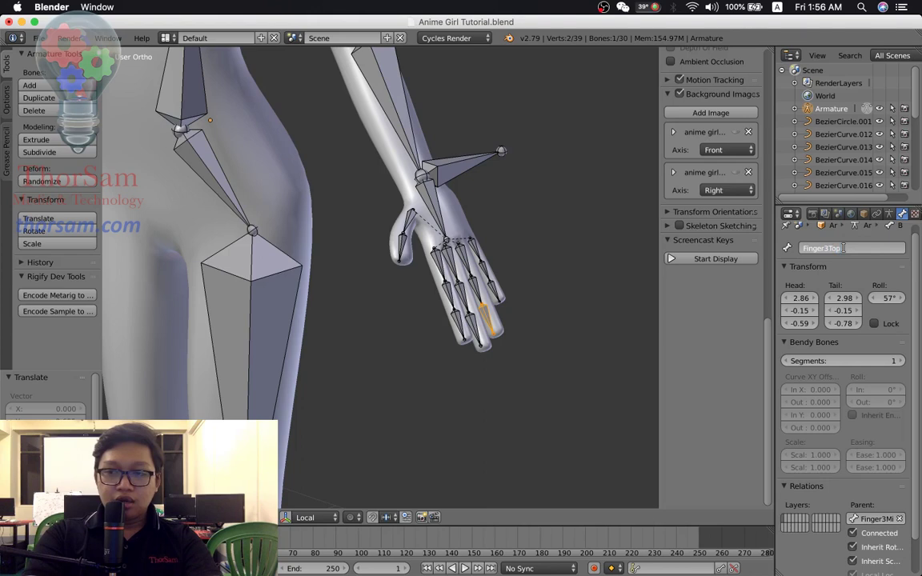
pyautogui.write('.L')
pyautogui.press('Return')
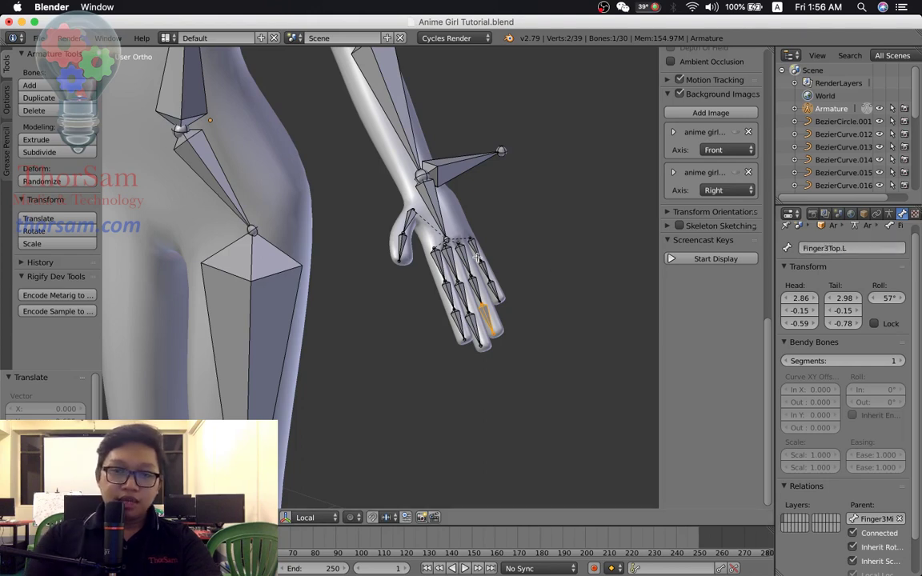
# Rename the fourth finger's base, middle (Finger4Mid.L) and tip (Finger4Top.L) bones
pyautogui.rightClick(472, 248)
pyautogui.click(838, 248)
pyautogui.write('Finger')
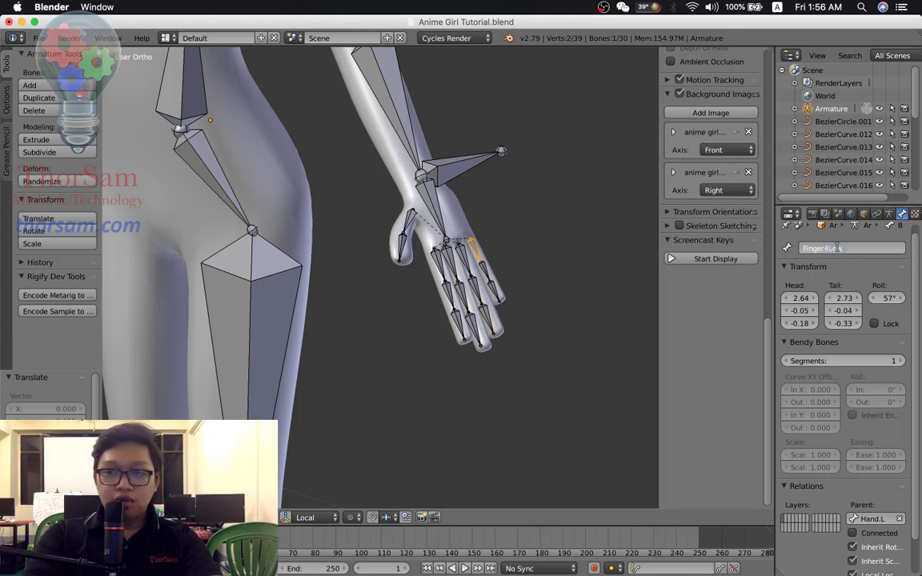
pyautogui.press('Return')
pyautogui.press(']')
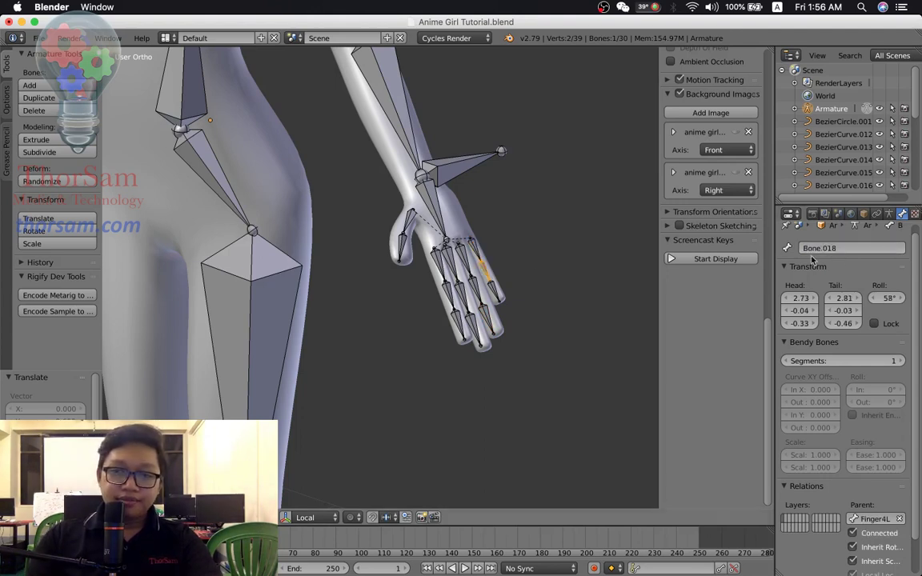
pyautogui.click(837, 248)
pyautogui.write('Finger4Mid')
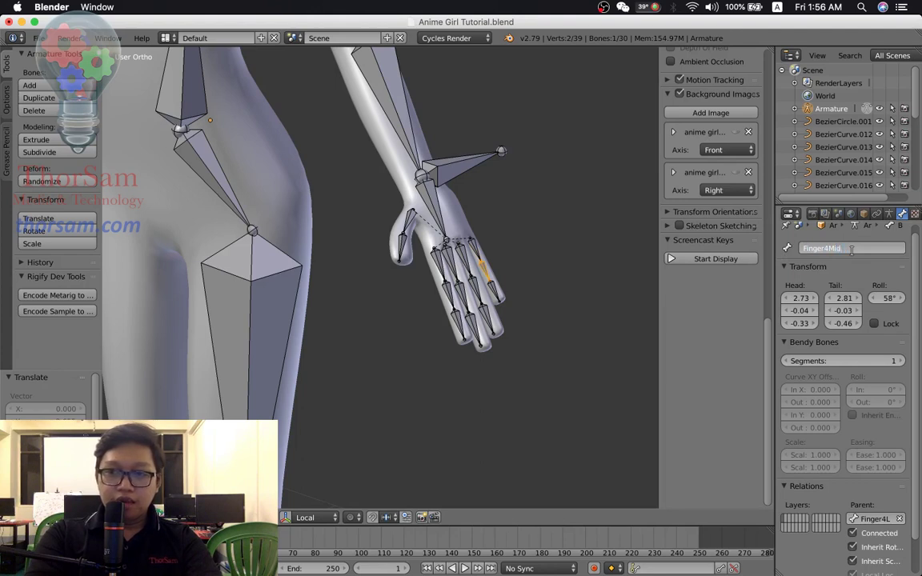
pyautogui.press('Return')
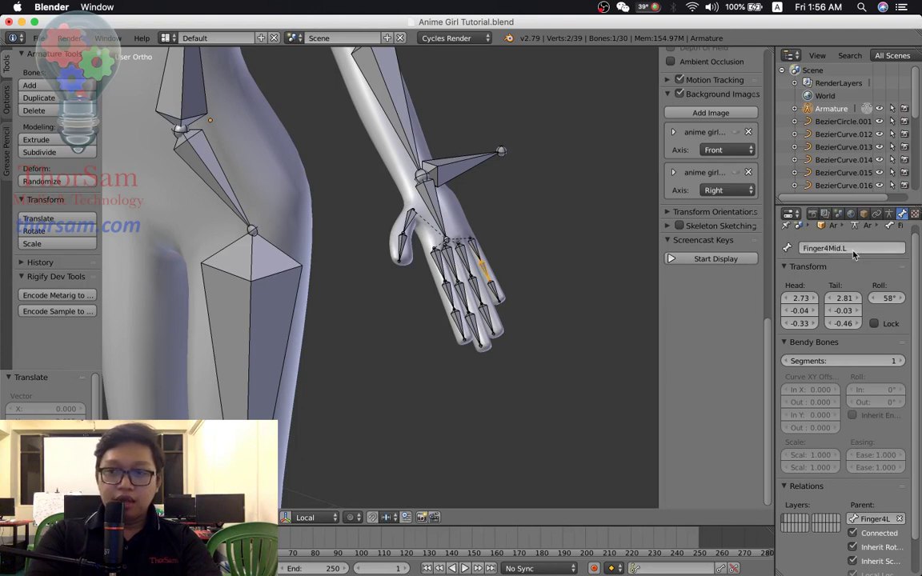
pyautogui.press(']')
pyautogui.click(853, 248)
pyautogui.write('Finger')
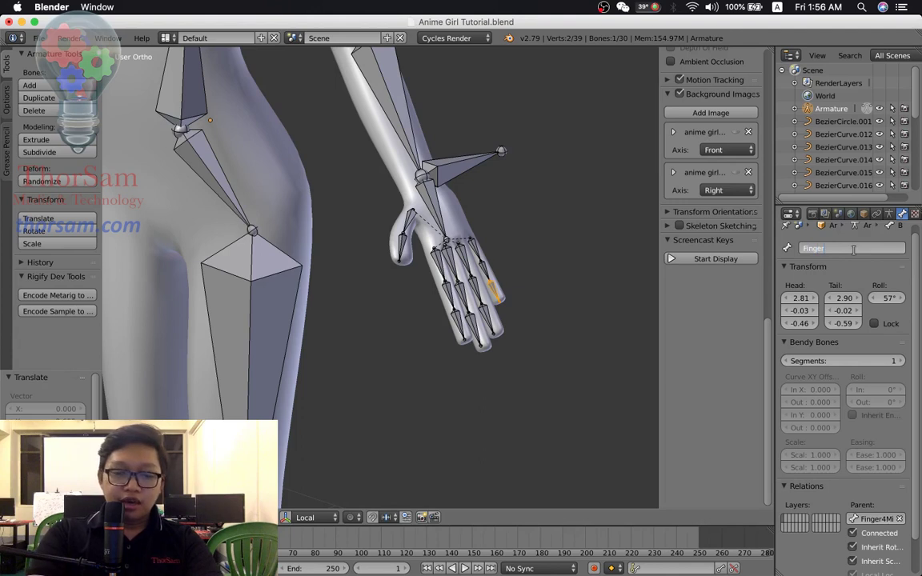
pyautogui.write('4Top.L')
pyautogui.press('Return')
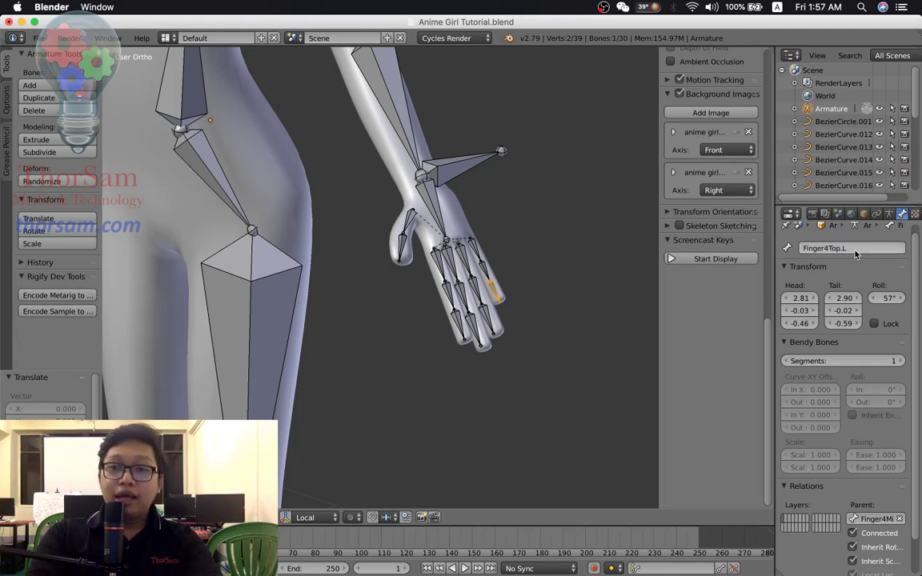
# Name the wrist bone HandTarget.L and the floating bone HandPole.L
pyautogui.rightClick(410, 154)
pyautogui.click(832, 247)
pyautogui.write('HandTarget')
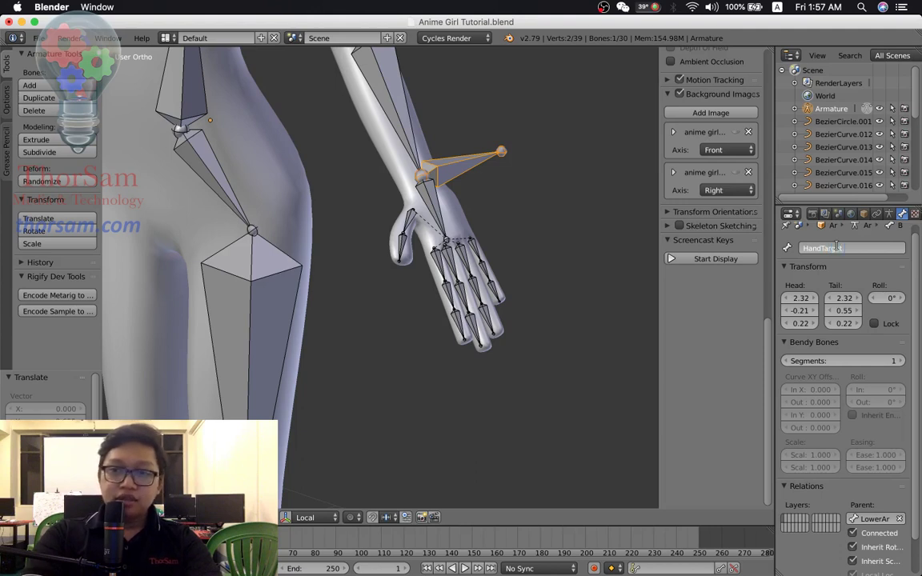
pyautogui.press('Return')
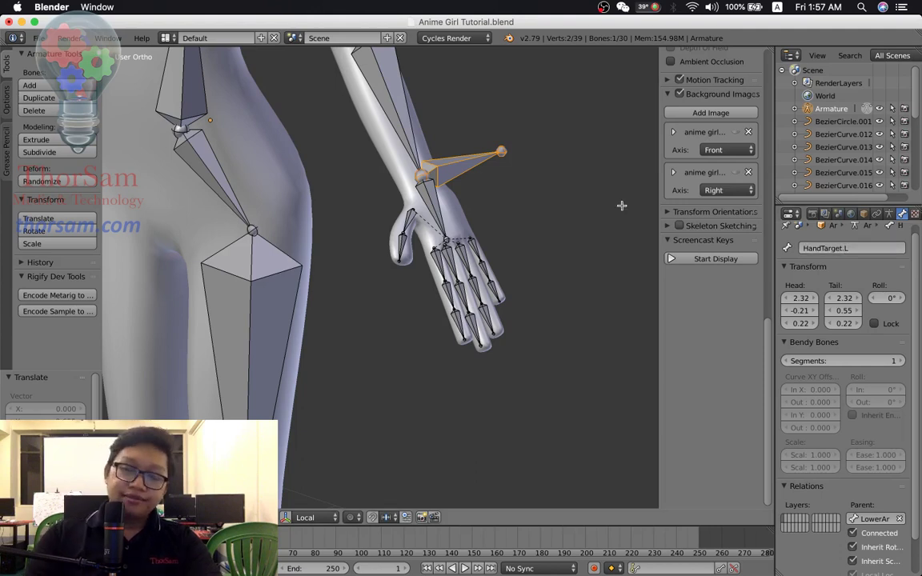
pyautogui.keyDown('shift'); pyautogui.moveTo(509, 190); pyautogui.dragTo(525, 245, button='middle'); pyautogui.keyUp('shift')
pyautogui.rightClick(472, 97)
pyautogui.click(838, 248)
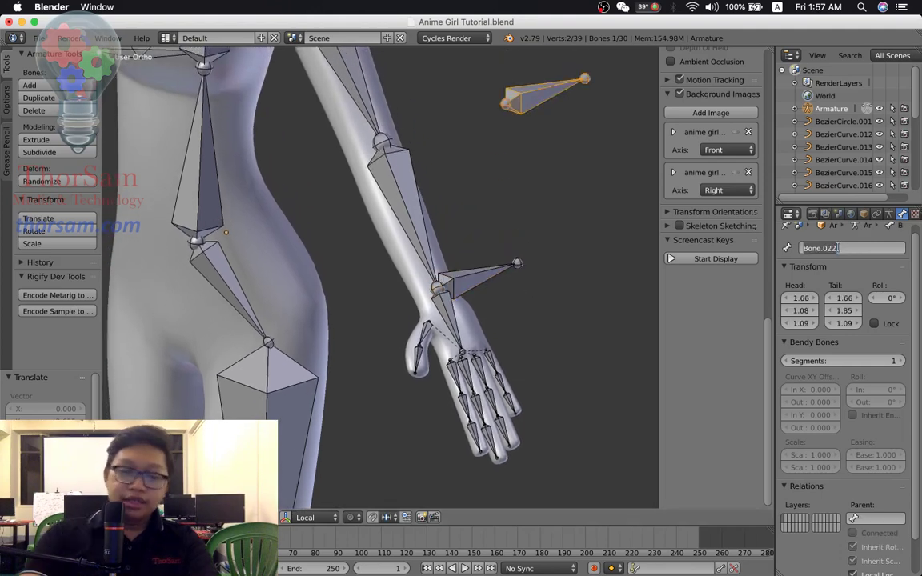
pyautogui.write('HandP')
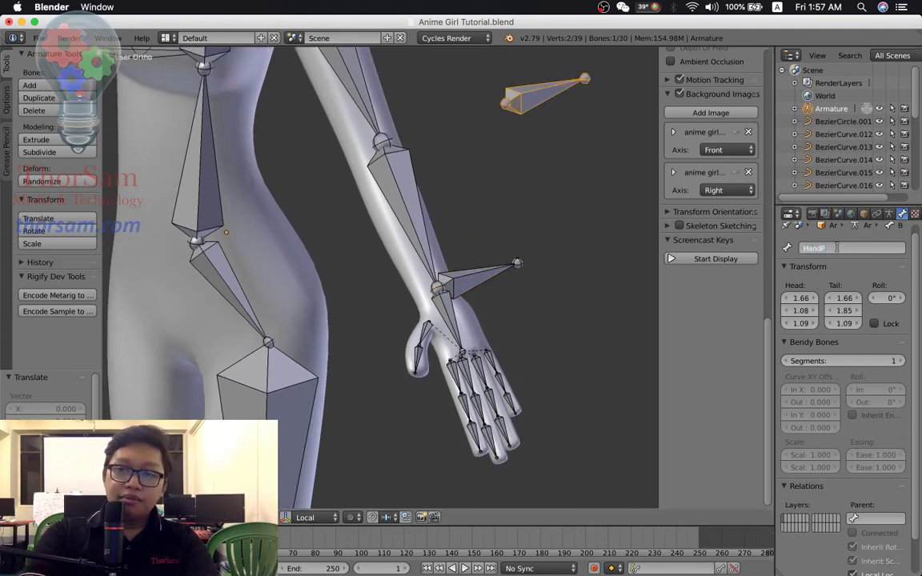
pyautogui.write('ole.L')
pyautogui.press('Return')
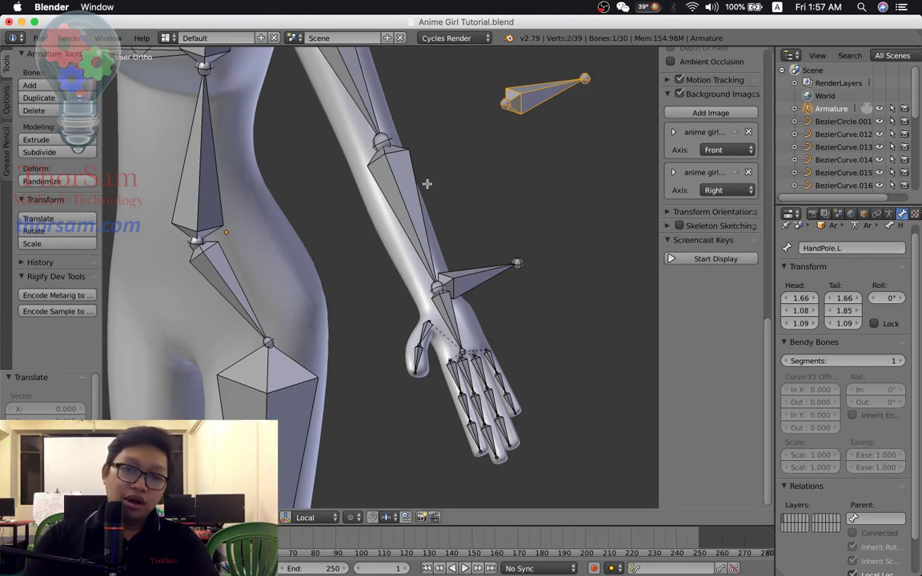
pyautogui.scroll(-3, 456, 250)
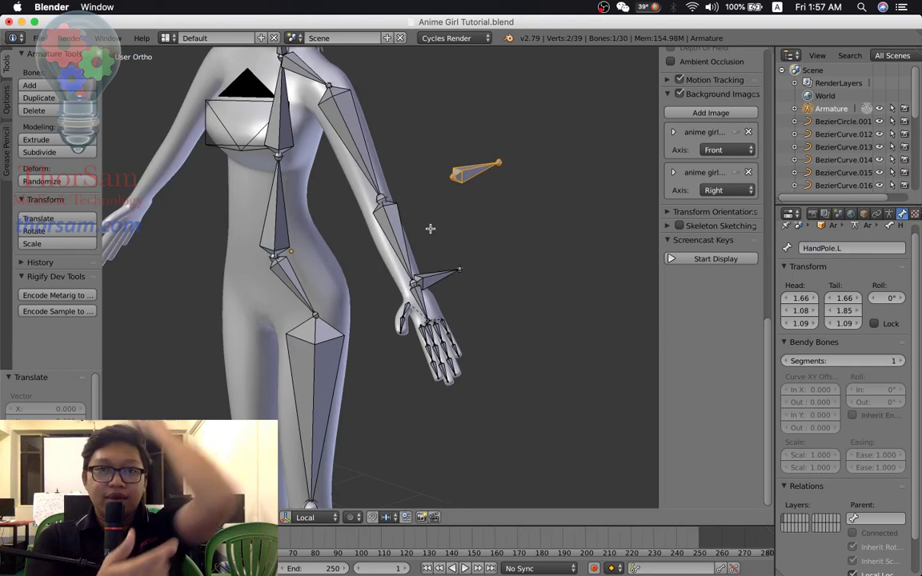
# Name the lower spine bone LowerBody and the chest bone UpperBody
pyautogui.rightClick(272, 204)
pyautogui.moveTo(262, 233); pyautogui.dragTo(308, 178, button='middle')
pyautogui.rightClick(280, 128)
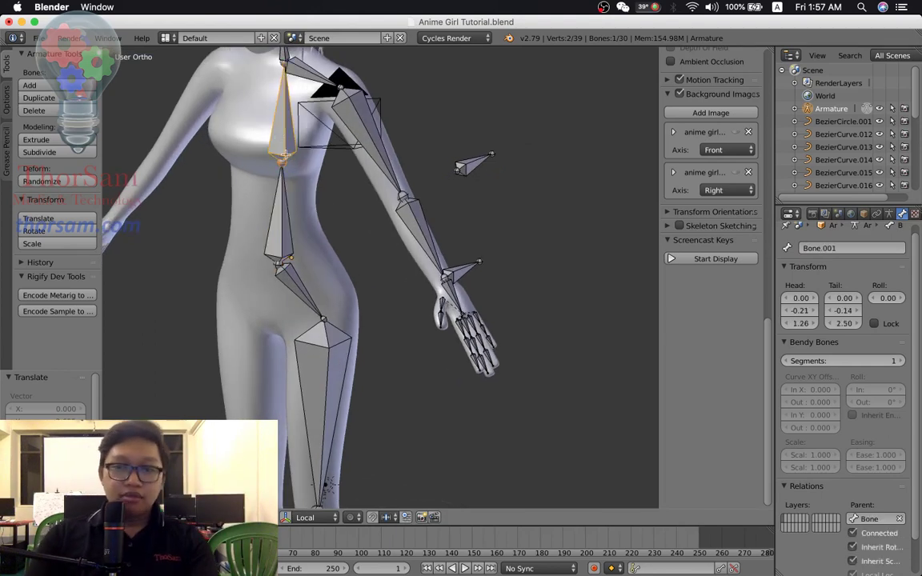
pyautogui.moveTo(280, 128); pyautogui.dragTo(324, 173, button='middle')
pyautogui.rightClick(295, 60)
pyautogui.rightClick(292, 120)
pyautogui.rightClick(294, 216)
pyautogui.click(822, 249)
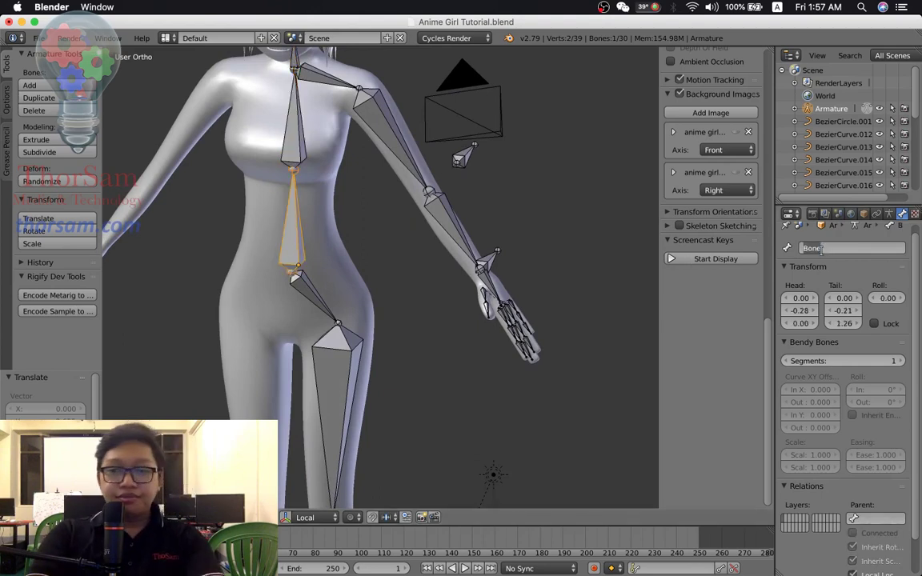
pyautogui.write('Lowe')
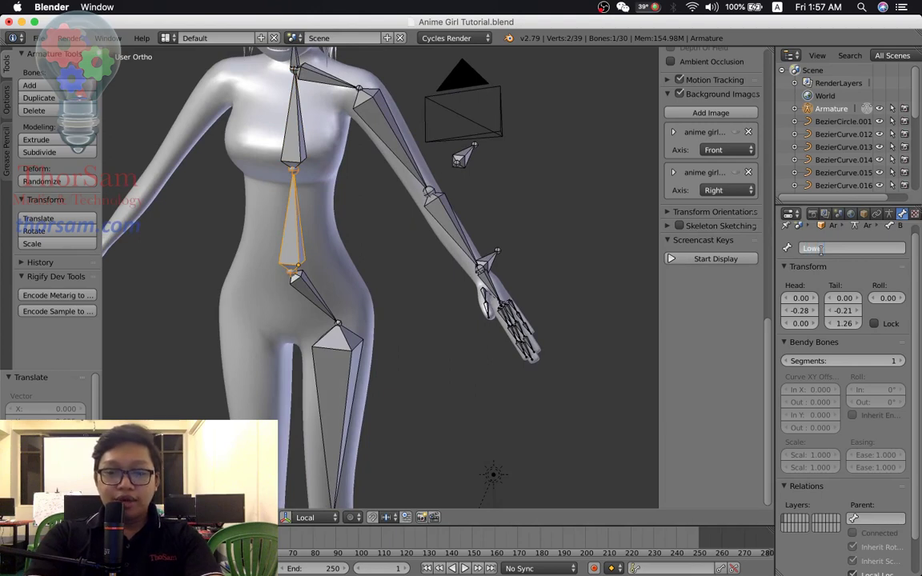
pyautogui.write('rBody')
pyautogui.press('Return')
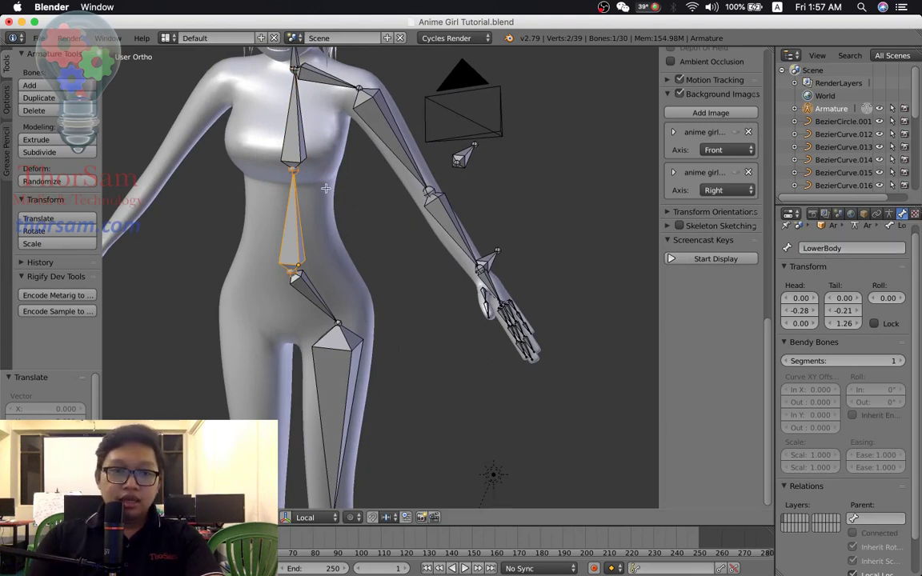
pyautogui.rightClick(292, 120)
pyautogui.click(832, 248)
pyautogui.write('Upper')
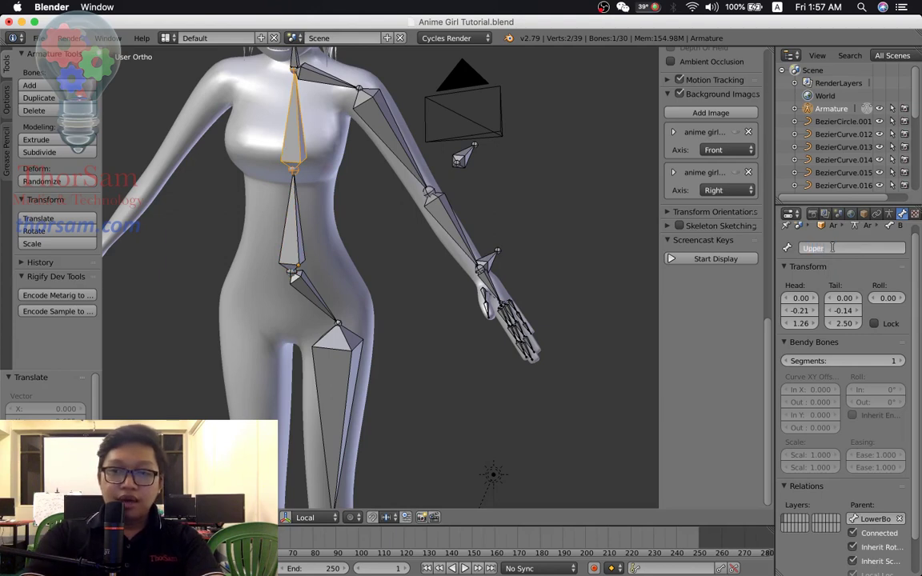
pyautogui.write('Body')
pyautogui.press('Return')
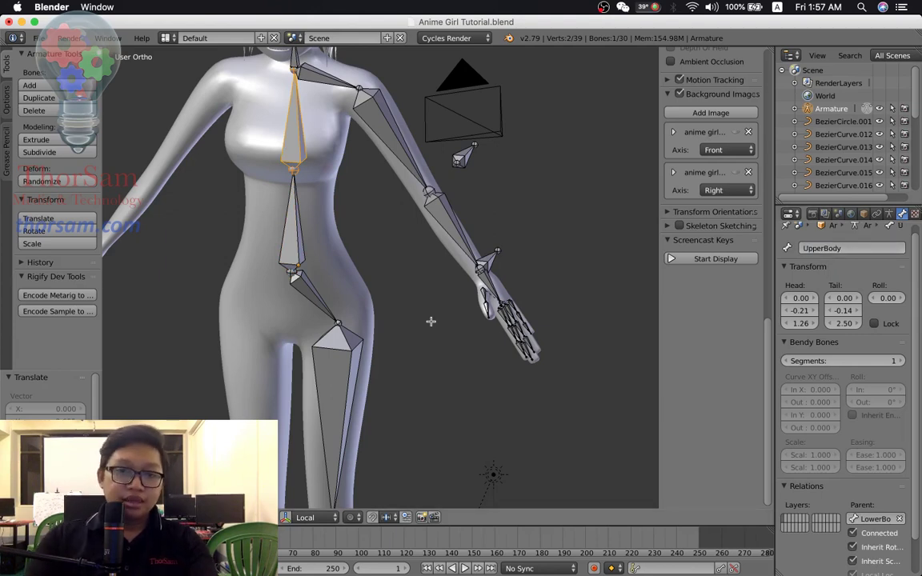
# Parent the left hip bone to LowerBody with Keep Offset
pyautogui.scroll(2, 358, 323)
pyautogui.rightClick(289, 300)
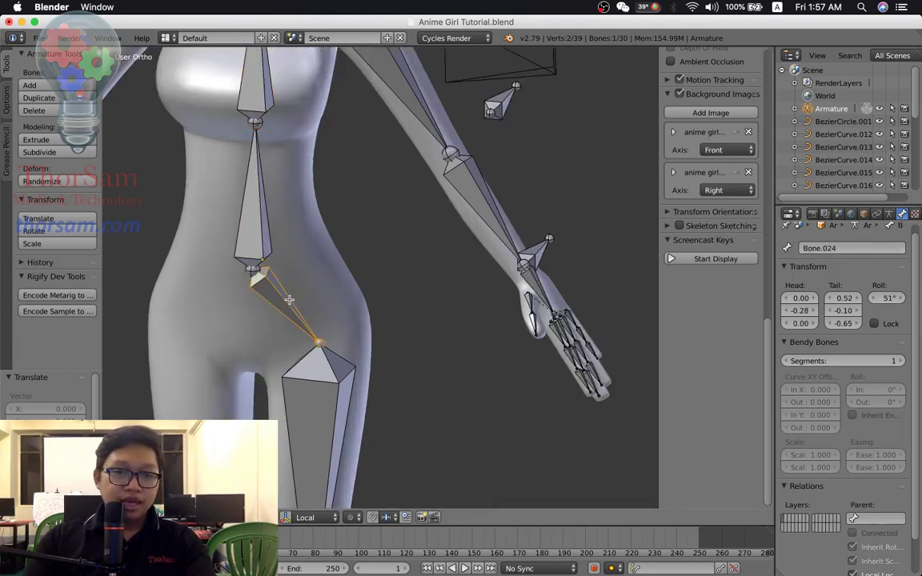
pyautogui.keyDown('shift'); pyautogui.rightClick(257, 238); pyautogui.keyUp('shift')
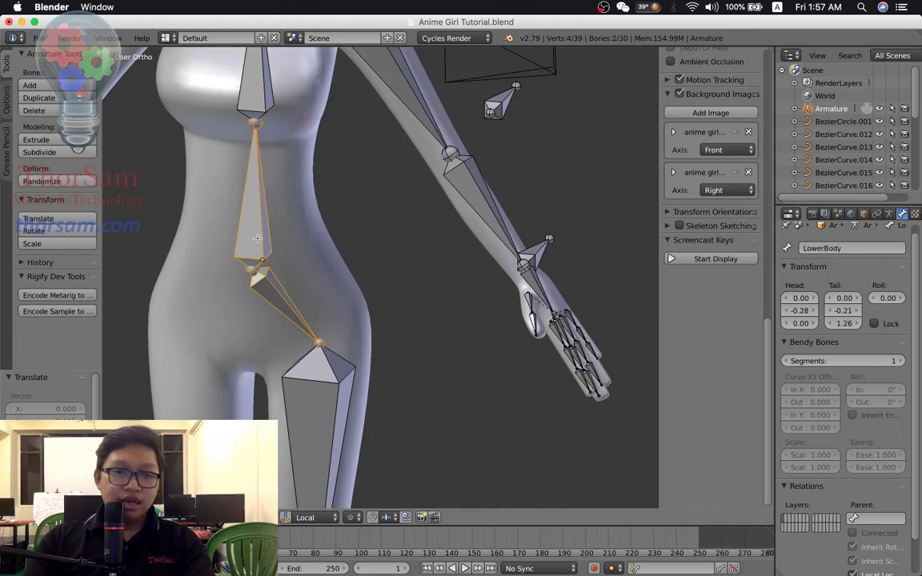
pyautogui.hotkey('ctrl', 'p')
pyautogui.click(276, 301)
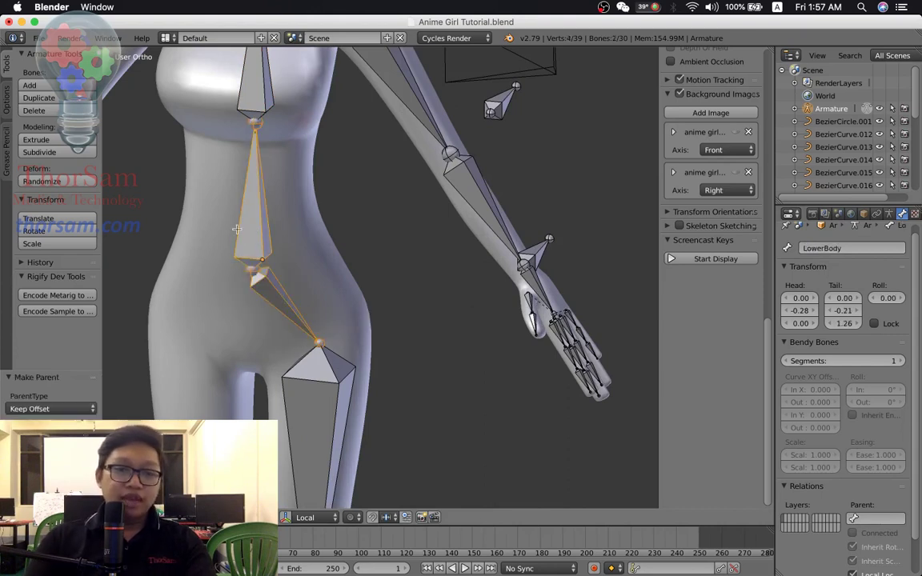
# Rename the left hip and thigh bones Hip.L and Thigh.L
pyautogui.keyDown('shift'); pyautogui.moveTo(388, 240); pyautogui.dragTo(505, 223, button='middle'); pyautogui.keyUp('shift')
pyautogui.keyDown('shift'); pyautogui.rightClick(369, 190); pyautogui.keyUp('shift')
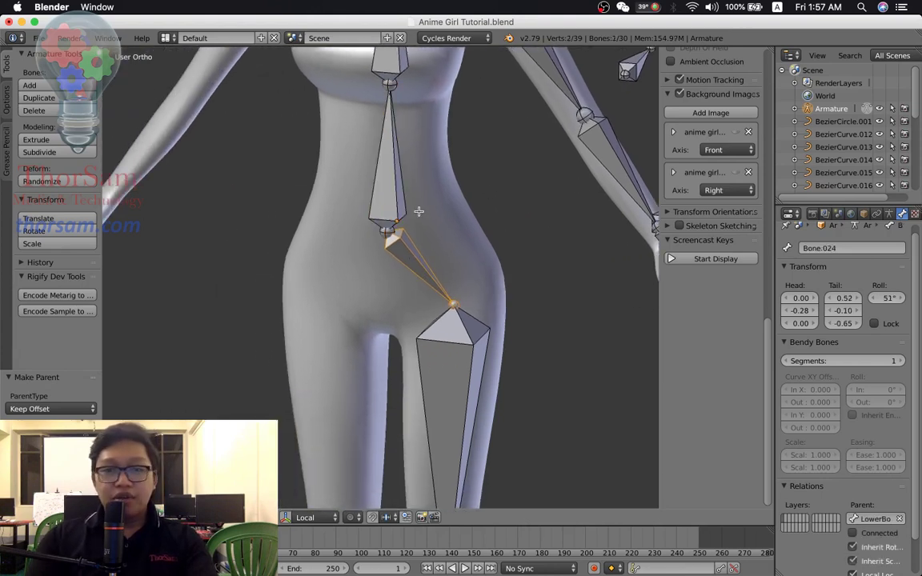
pyautogui.click(855, 248)
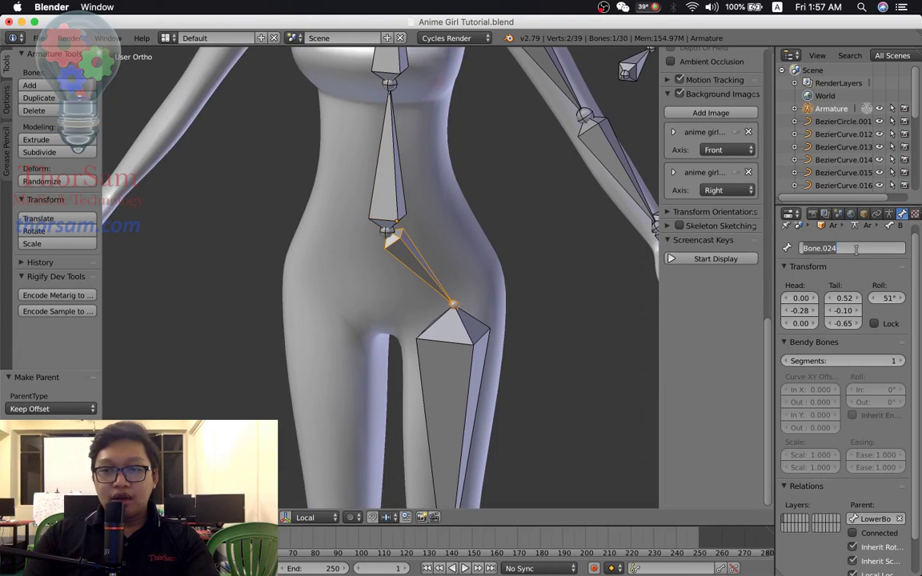
pyautogui.write('Hip')
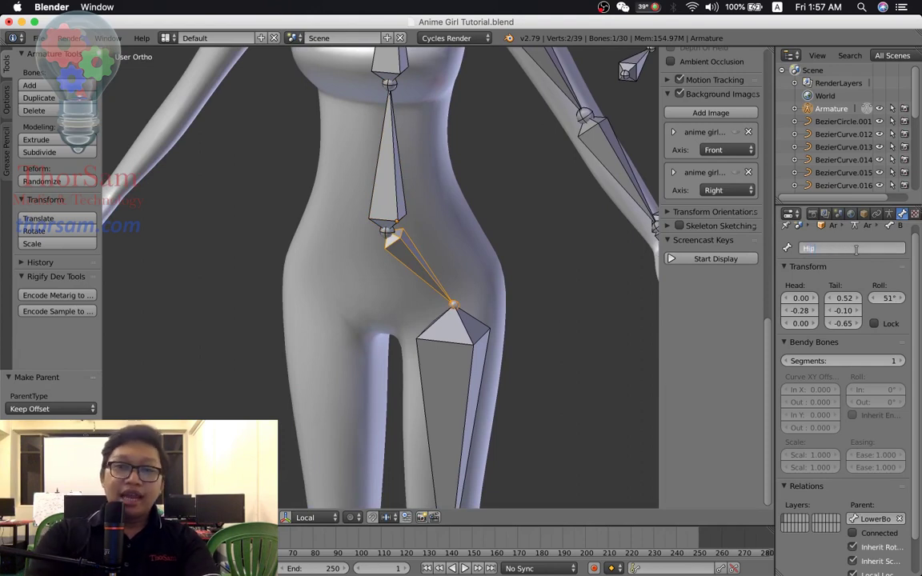
pyautogui.write('.L')
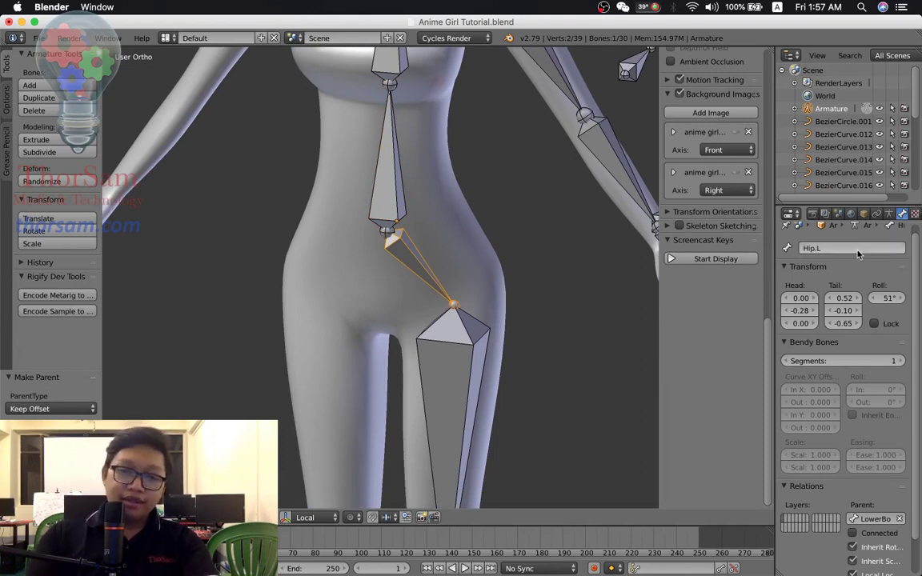
pyautogui.press('Return')
pyautogui.scroll(-4, 483, 349)
pyautogui.rightClick(421, 377)
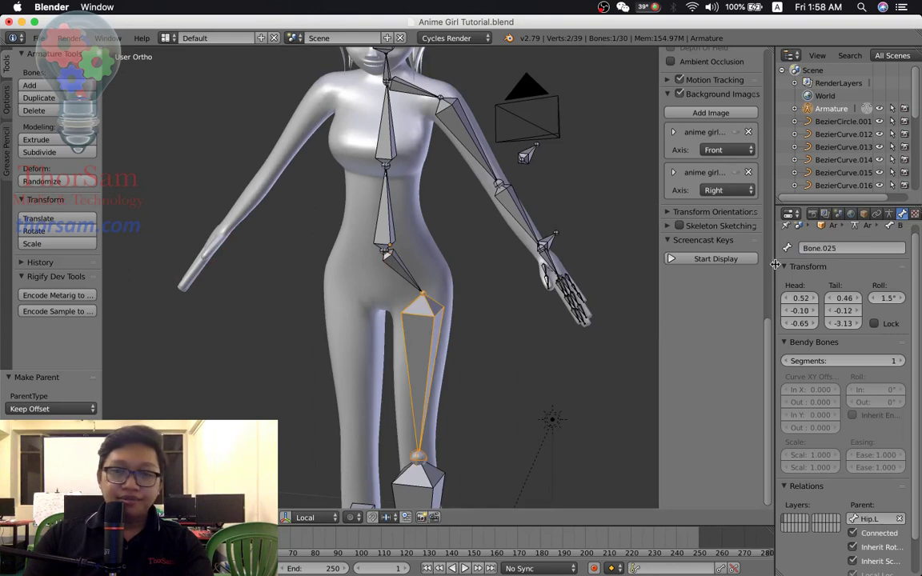
pyautogui.click(850, 250)
pyautogui.write('Thi')
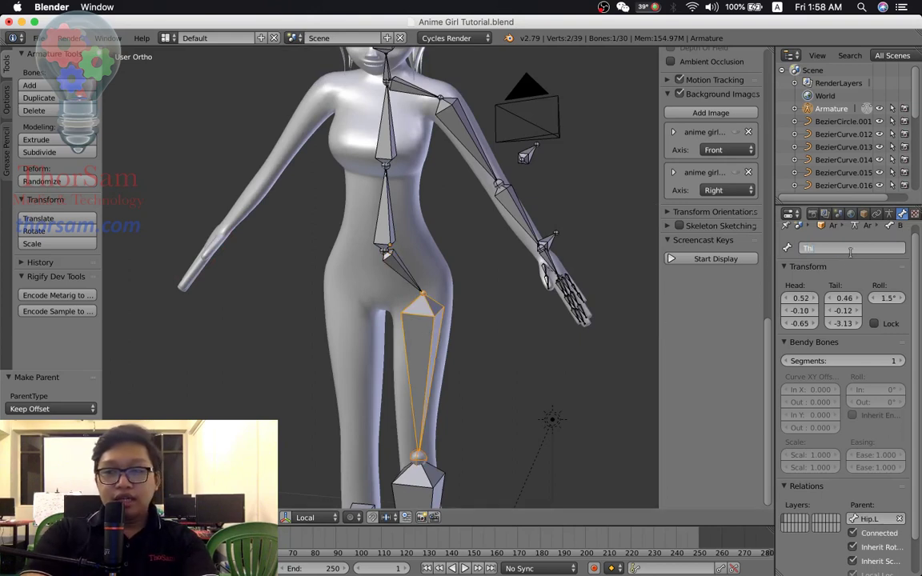
pyautogui.write('gh.L')
pyautogui.press('Return')
# Rename the left shin and foot bones Shin.L and Foot.L
pyautogui.keyDown('shift'); pyautogui.moveTo(519, 408); pyautogui.dragTo(489, 241, button='middle'); pyautogui.keyUp('shift')
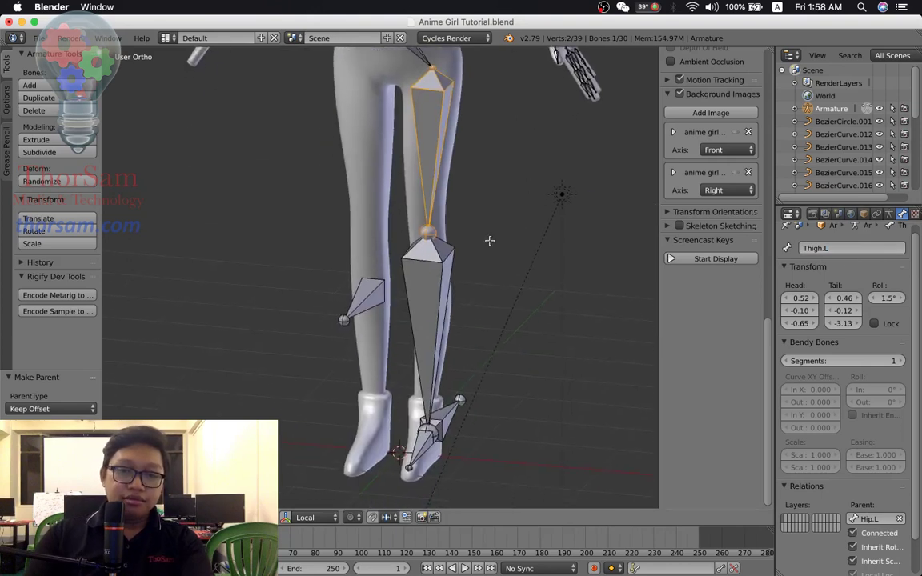
pyautogui.click(428, 328)
pyautogui.click(873, 248)
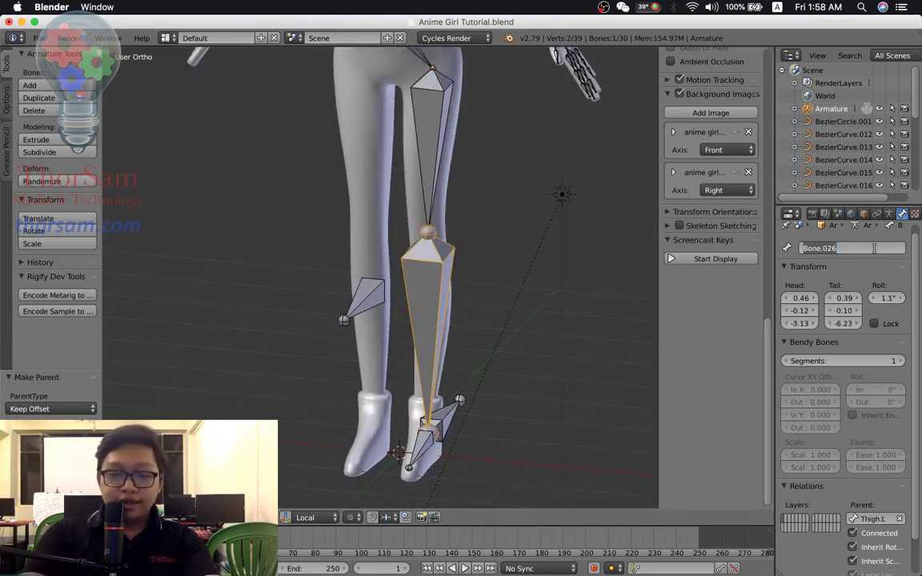
pyautogui.write('Shin.L')
pyautogui.press('Return')
pyautogui.click(430, 445)
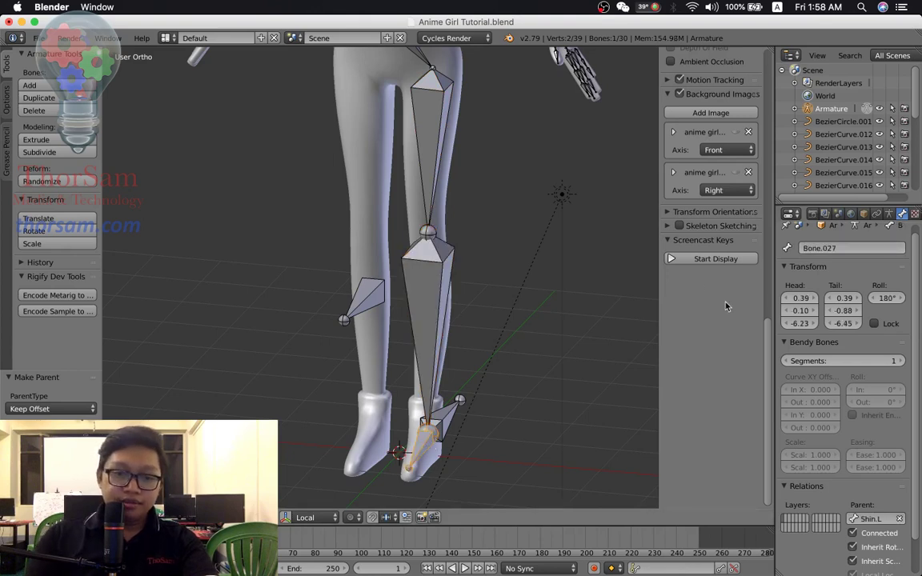
pyautogui.click(850, 248)
pyautogui.write('Foot')
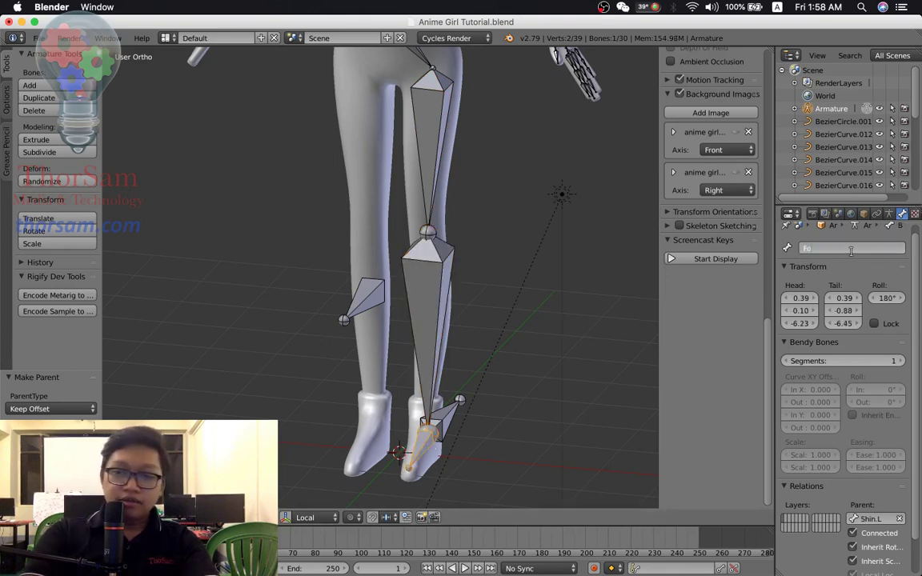
pyautogui.write('.L')
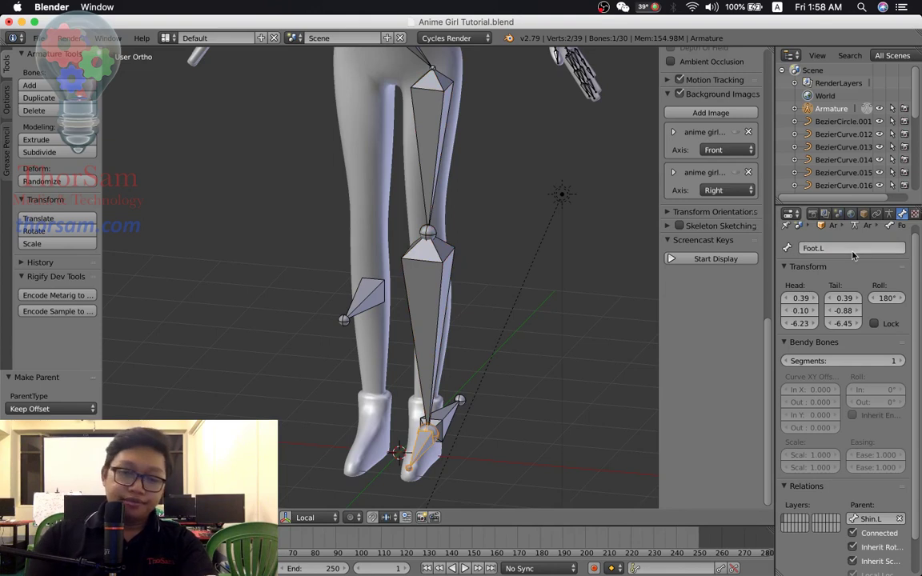
pyautogui.press('Return')
# Name the heel bone LegTarget.L and the separate bone beside the leg LegPole.L
pyautogui.moveTo(528, 281); pyautogui.dragTo(439, 371, button='middle')
pyautogui.click(474, 408)
pyautogui.click(857, 247)
pyautogui.press('BackSpace')
pyautogui.write('LegTarget')
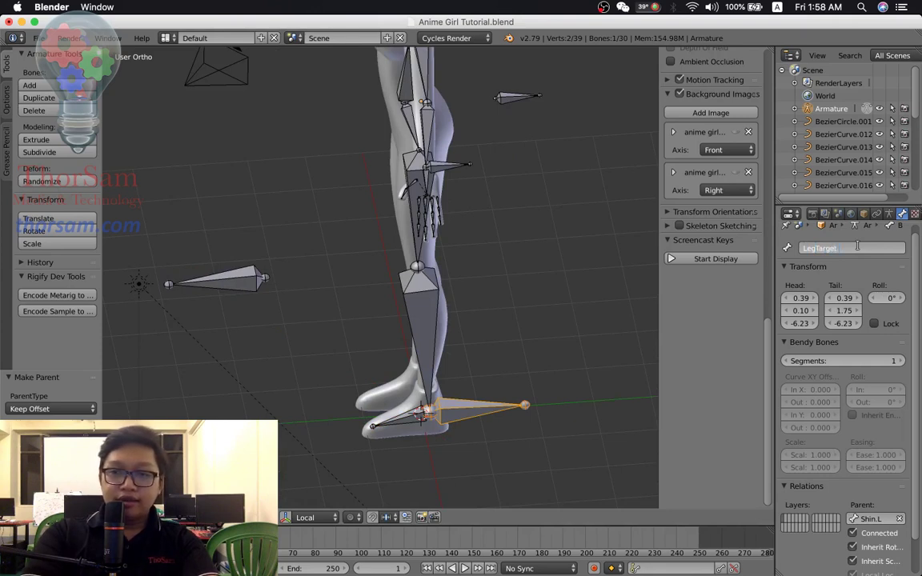
pyautogui.press('Return')
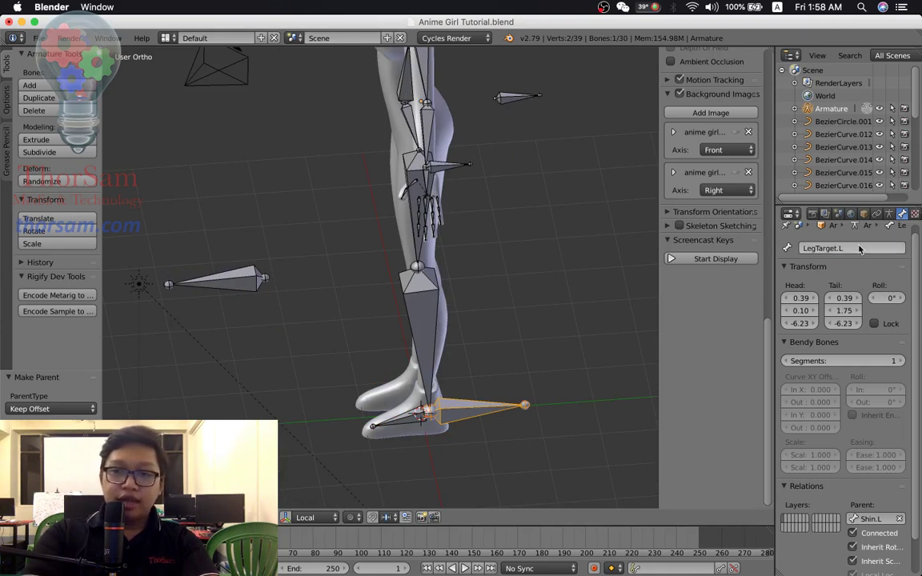
pyautogui.rightClick(232, 276)
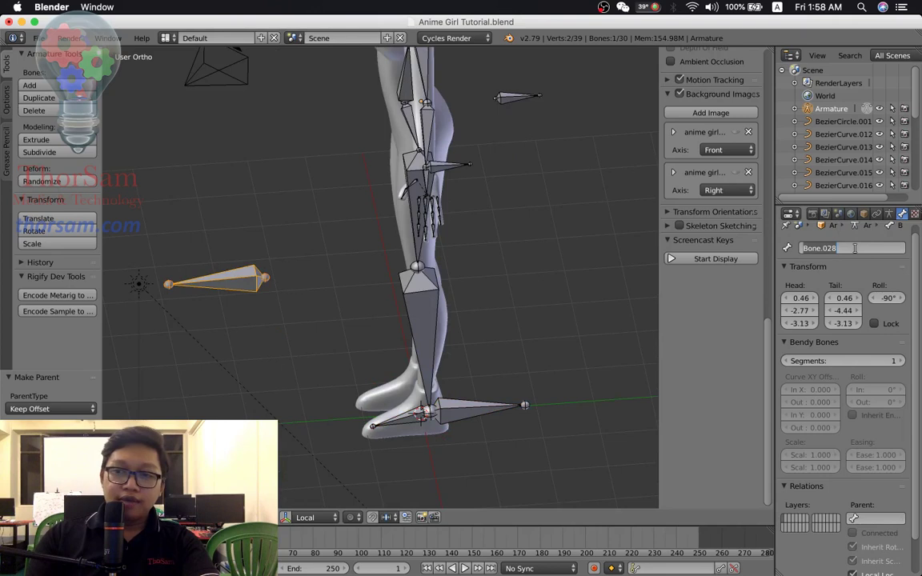
pyautogui.click(855, 248)
pyautogui.write('LegPole.L')
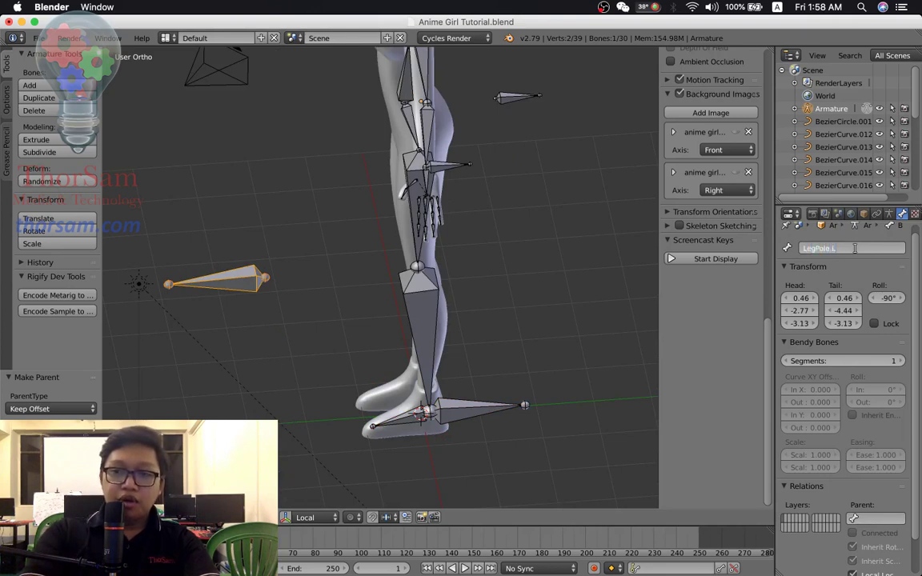
pyautogui.press('Return')
pyautogui.rightClick(459, 403)
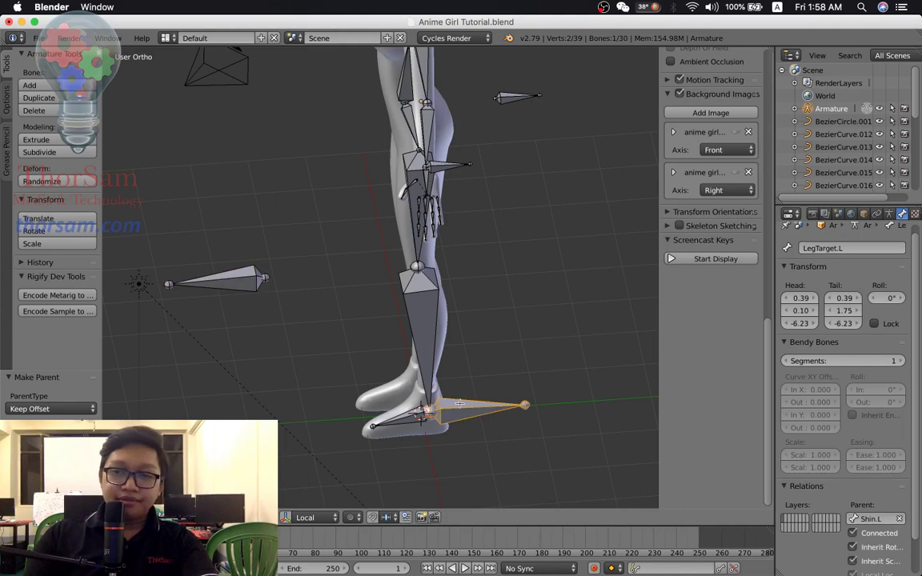
# Parent Foot.L to LegTarget.L with Keep Offset, leaving LegTarget.L selected
pyautogui.rightClick(387, 427)
pyautogui.rightClick(423, 361)
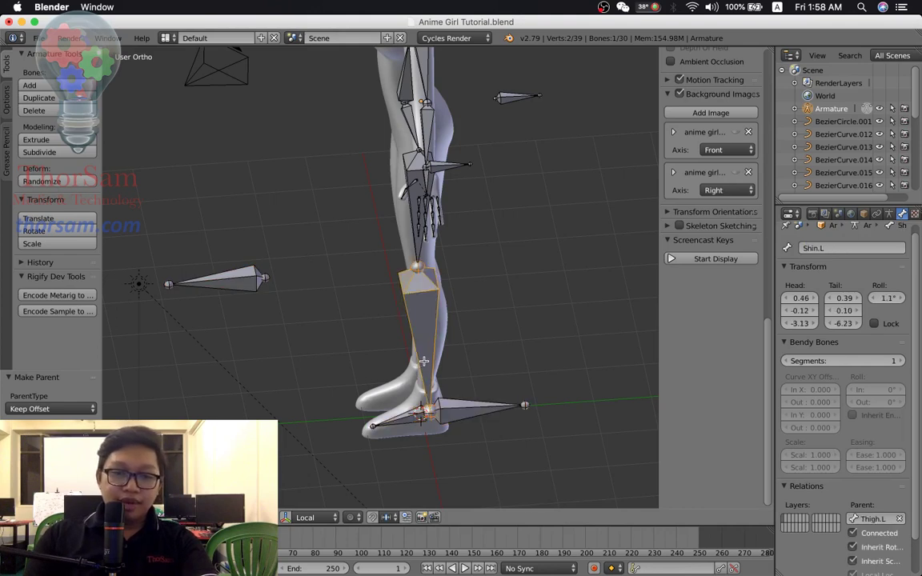
pyautogui.rightClick(403, 422)
pyautogui.moveTo(404, 423); pyautogui.dragTo(420, 447, button='middle')
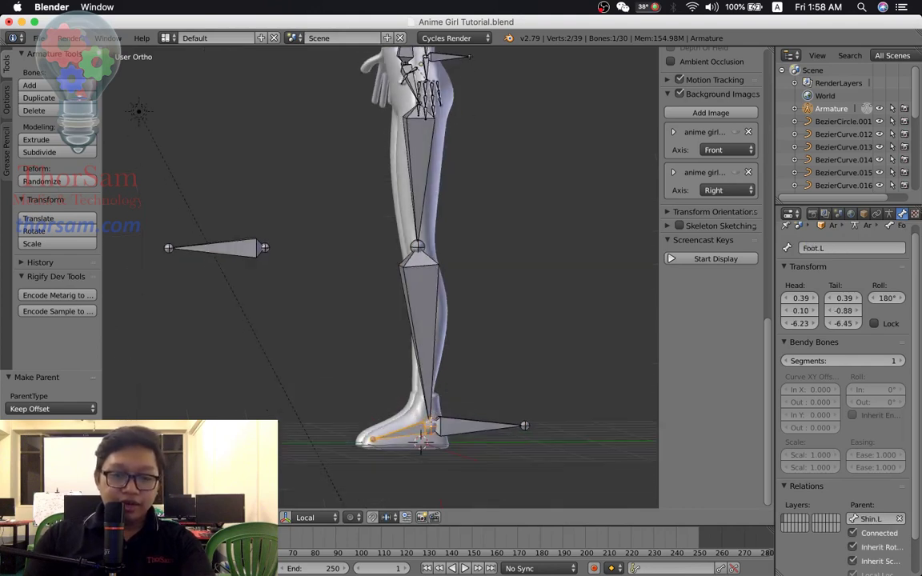
pyautogui.keyDown('shift'); pyautogui.rightClick(468, 430); pyautogui.keyUp('shift')
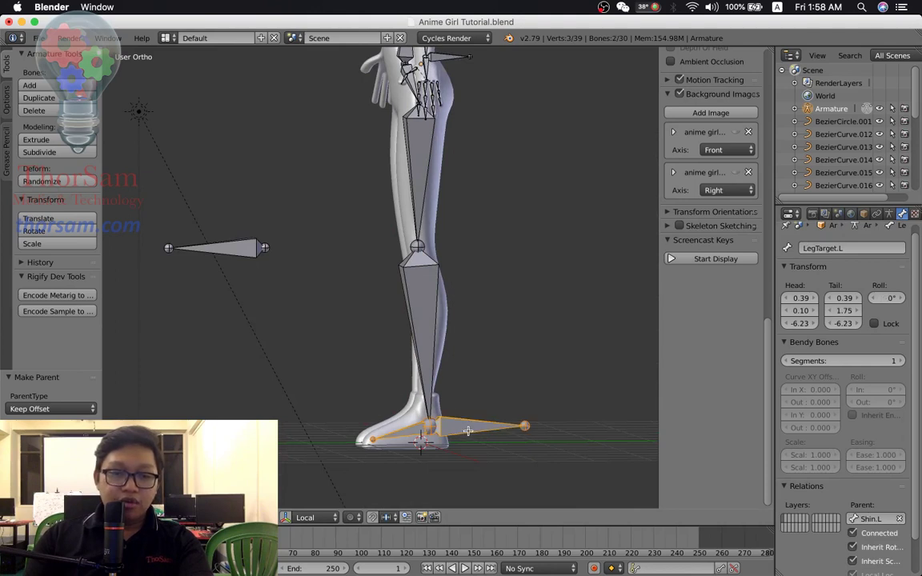
pyautogui.hotkey('ctrl', 'p')
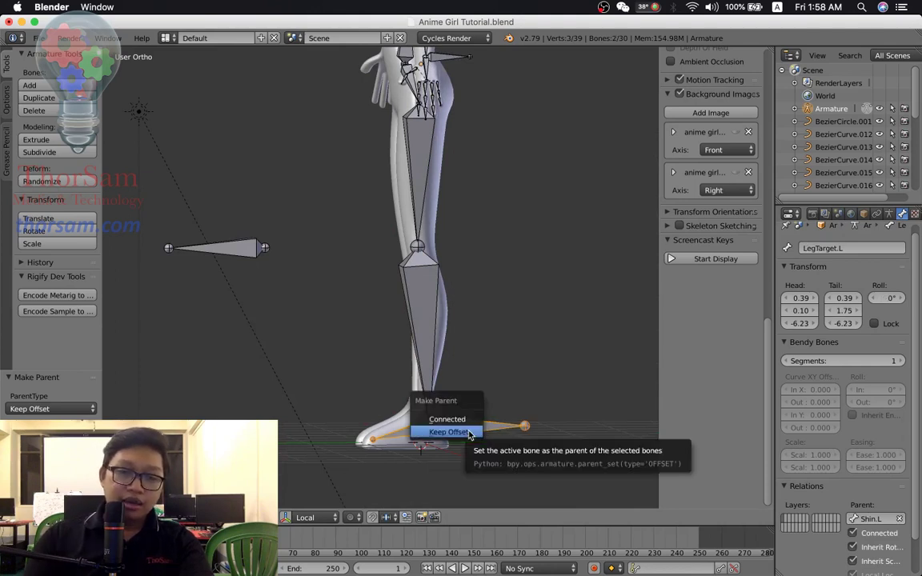
pyautogui.click(469, 432)
pyautogui.rightClick(478, 430)
pyautogui.moveTo(444, 403); pyautogui.dragTo(509, 377, button='middle')
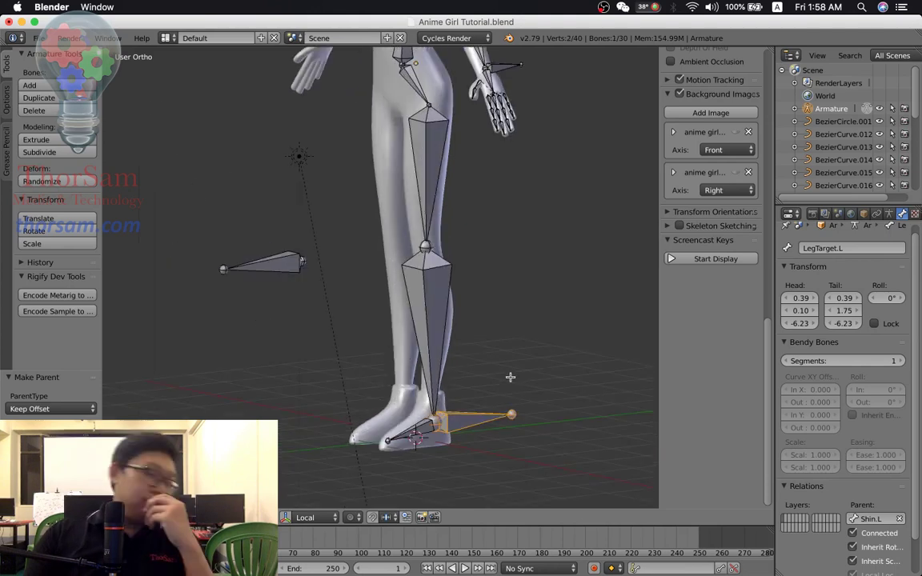
pyautogui.moveTo(479, 376)
pyautogui.mouseDown(button='middle')
pyautogui.moveTo(488, 375)
pyautogui.moveTo(480, 376)
pyautogui.mouseUp(button='middle')
pyautogui.scroll(2, 480, 376)
pyautogui.scroll(-5, 480, 376)
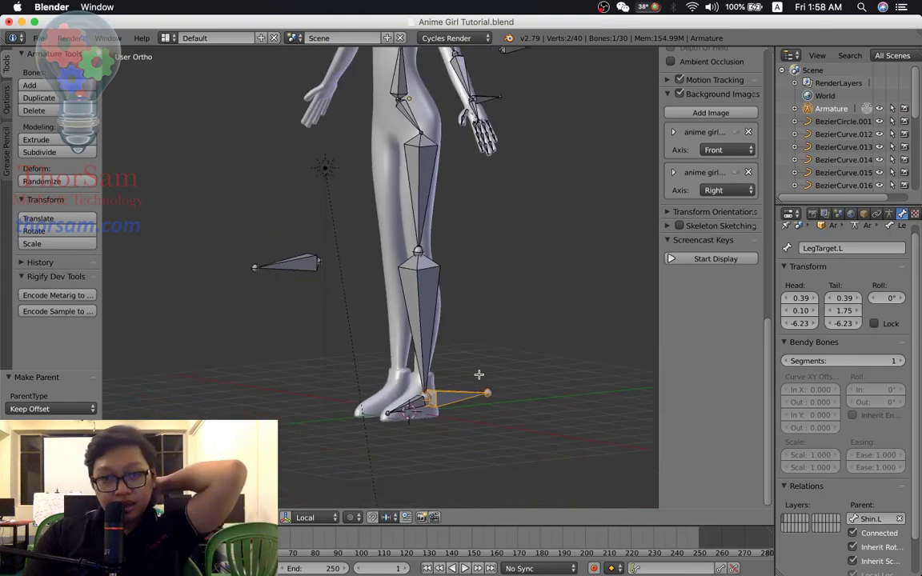
pyautogui.scroll(-2, 479, 374)
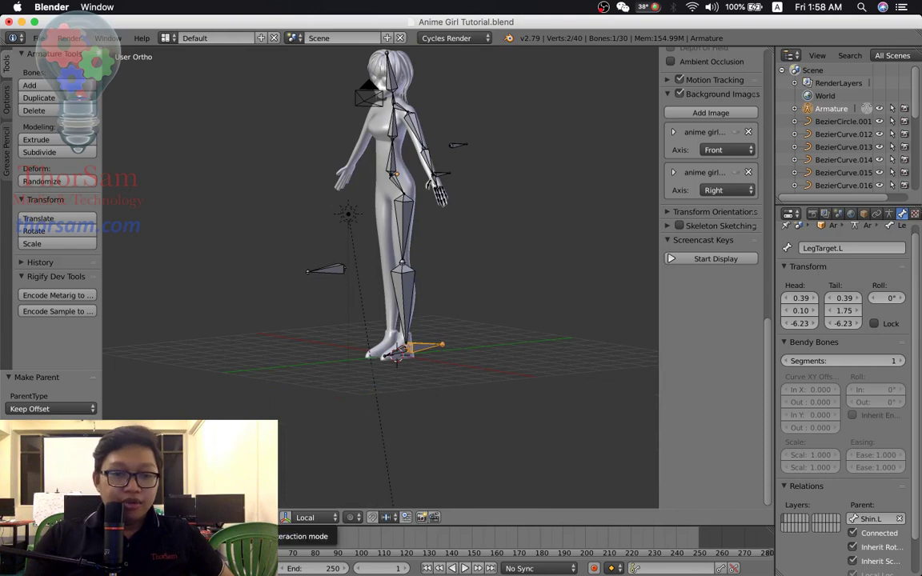
pyautogui.hotkey('ctrl', 'Tab')
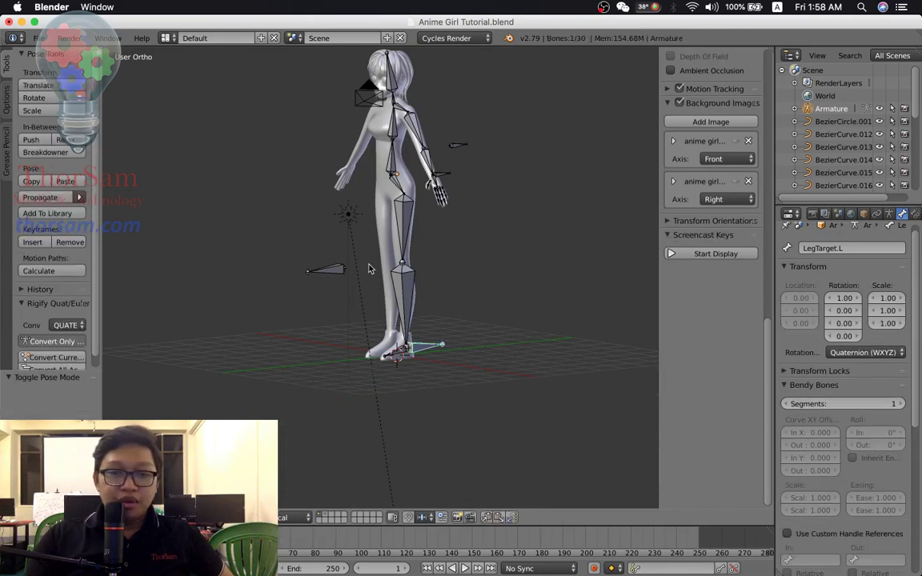
pyautogui.moveTo(451, 324); pyautogui.dragTo(431, 354, button='middle')
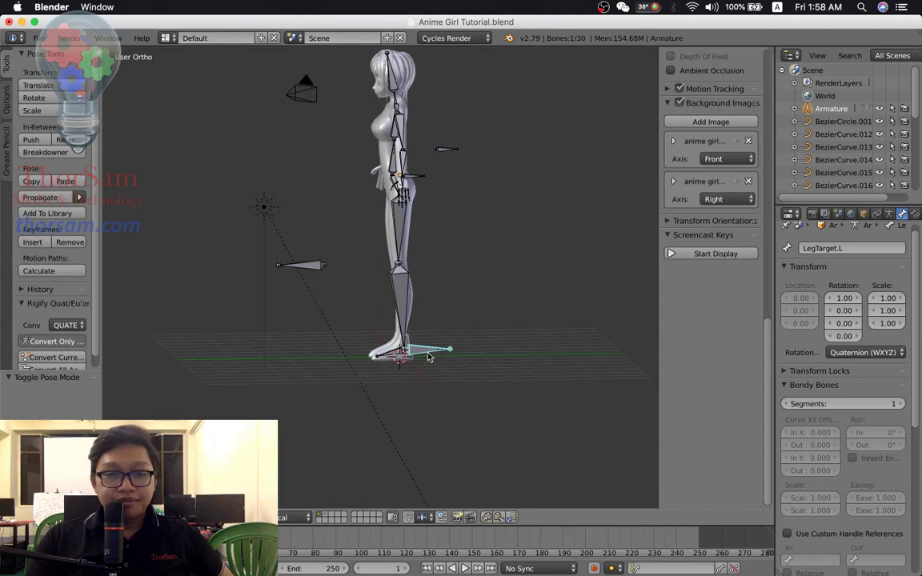
pyautogui.scroll(3, 429, 355)
pyautogui.press('KP_1')
pyautogui.press('KP_3')
pyautogui.press('r')
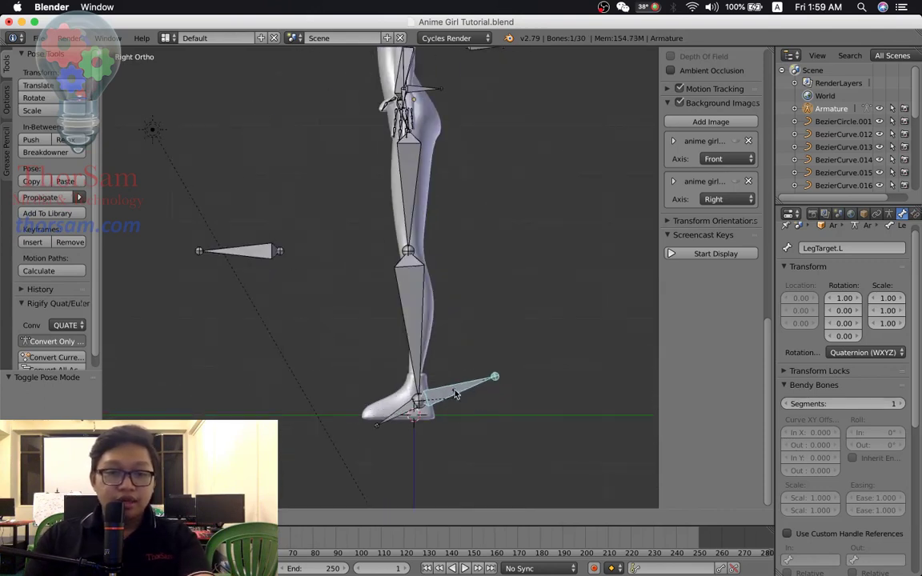
pyautogui.click(460, 402)
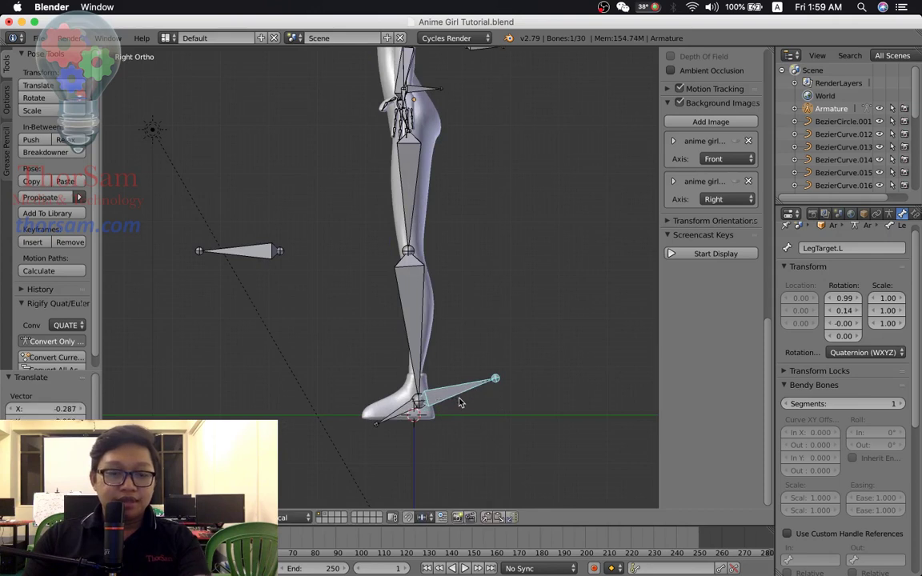
pyautogui.hotkey('ctrl', 'z')
pyautogui.moveTo(460, 402)
pyautogui.mouseDown(button='middle')
pyautogui.moveTo(462, 365)
pyautogui.moveTo(457, 383)
pyautogui.mouseUp(button='middle')
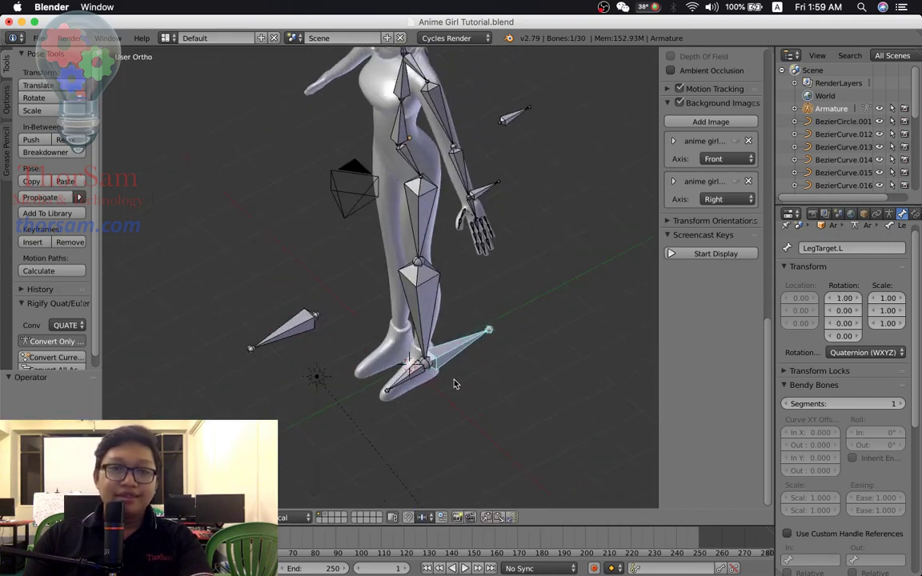
pyautogui.rightClick(492, 197)
pyautogui.moveTo(500, 195); pyautogui.dragTo(505, 189, button='right')
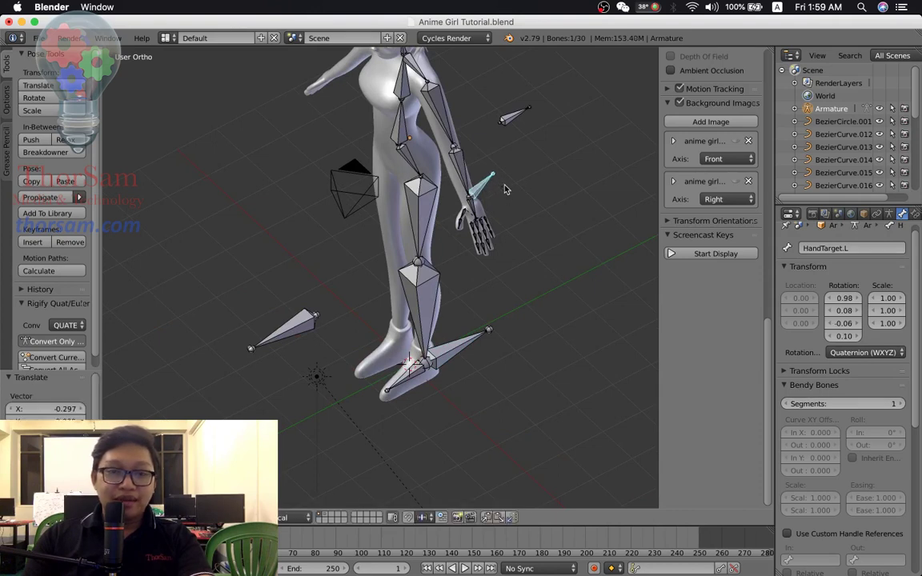
pyautogui.hotkey('ctrl', 'z')
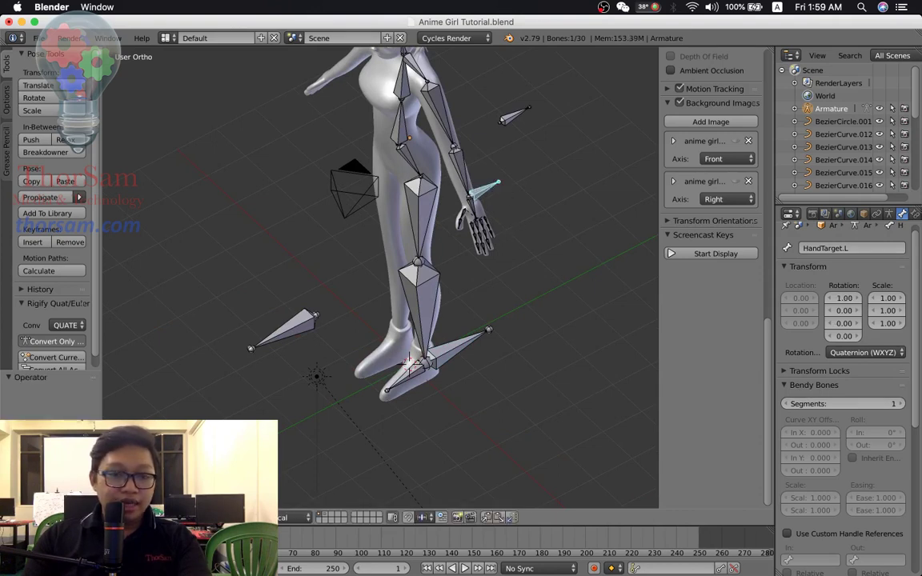
pyautogui.press('Tab')
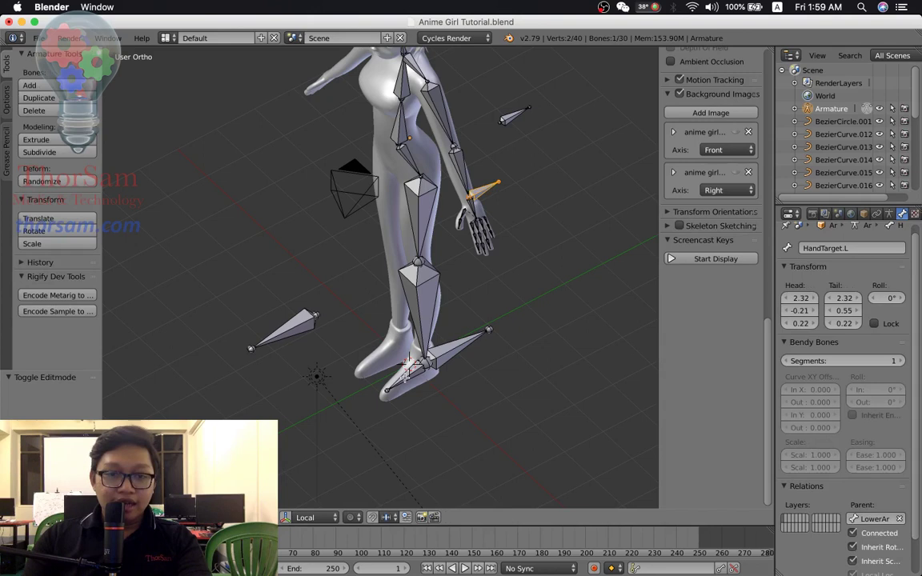
# Parent Hand.L to HandTarget.L using Ctrl+P Keep Offset
pyautogui.rightClick(475, 195)
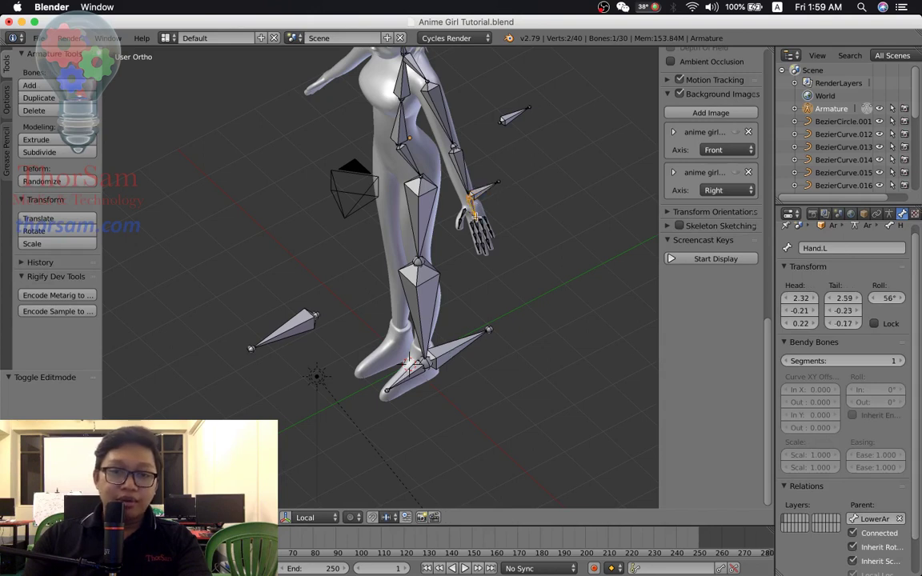
pyautogui.scroll(2, 492, 225)
pyautogui.rightClick(530, 154)
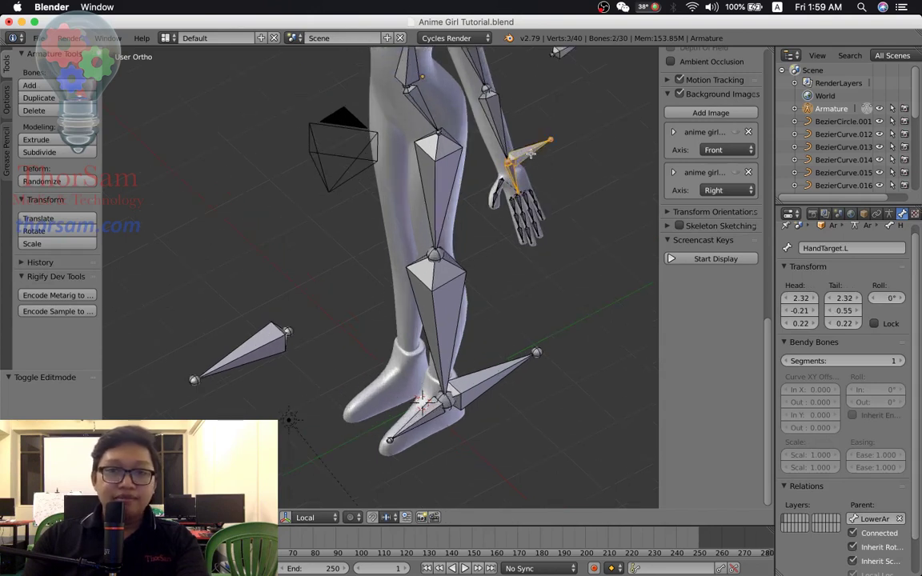
pyautogui.hotkey('ctrl', 'p')
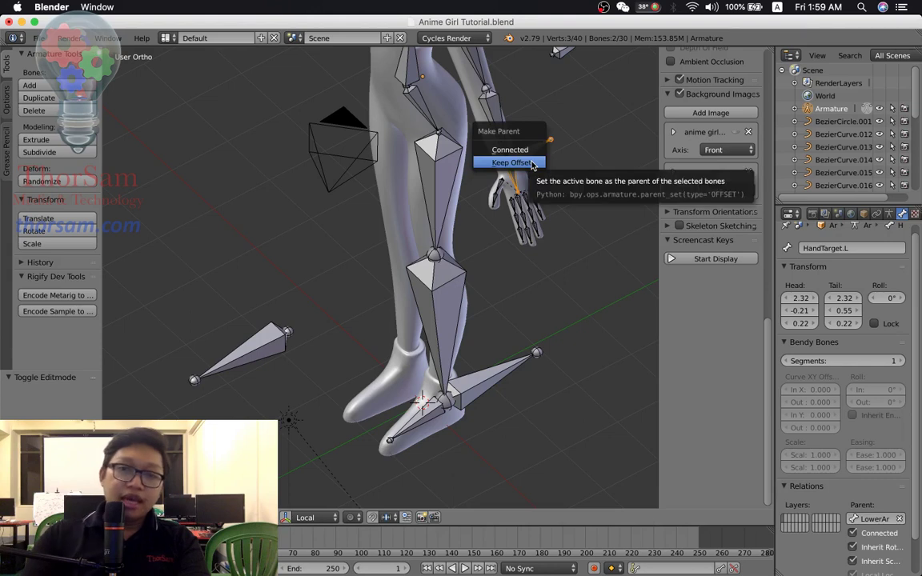
pyautogui.click(512, 163)
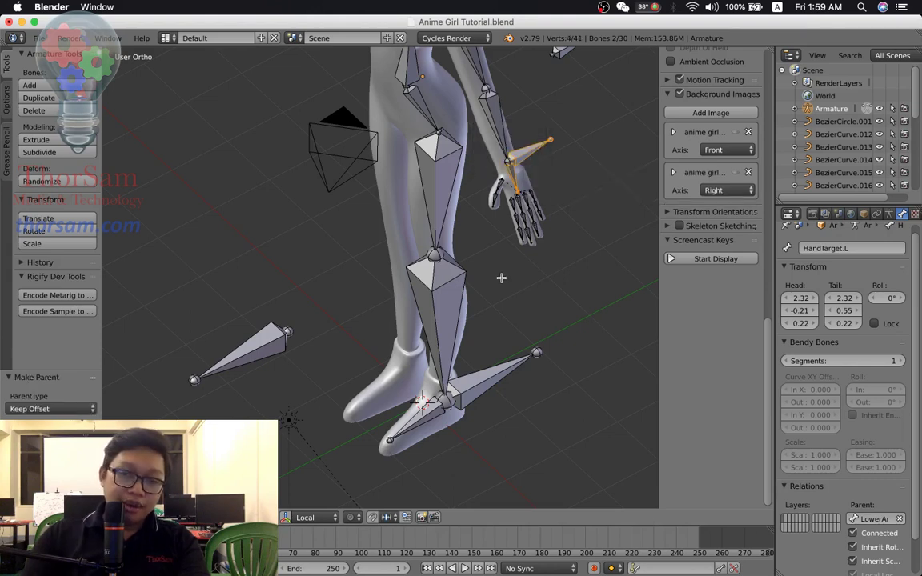
pyautogui.moveTo(500, 276); pyautogui.dragTo(525, 244, button='middle')
pyautogui.scroll(-3, 525, 244)
pyautogui.scroll(-2, 520, 244)
pyautogui.moveTo(465, 262)
pyautogui.mouseDown(button='middle')
pyautogui.moveTo(380, 271)
pyautogui.moveTo(444, 267)
pyautogui.moveTo(457, 214)
pyautogui.moveTo(473, 261)
pyautogui.moveTo(466, 249)
pyautogui.mouseUp(button='middle')
pyautogui.scroll(2, 457, 214)
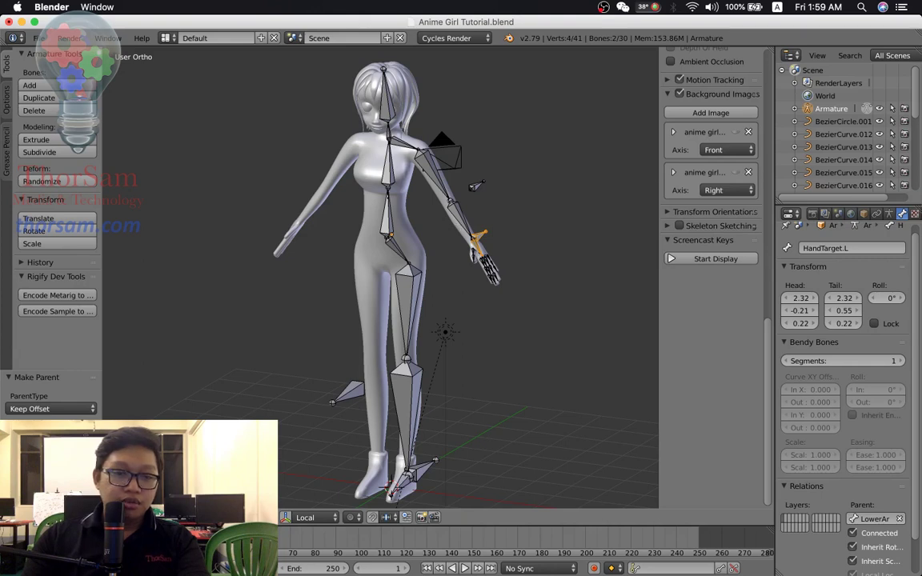
# Switch the armature to Pose Mode and select the Shin.L bone
pyautogui.hotkey('ctrl', 'Tab')
pyautogui.rightClick(461, 218)
pyautogui.rightClick(404, 402)
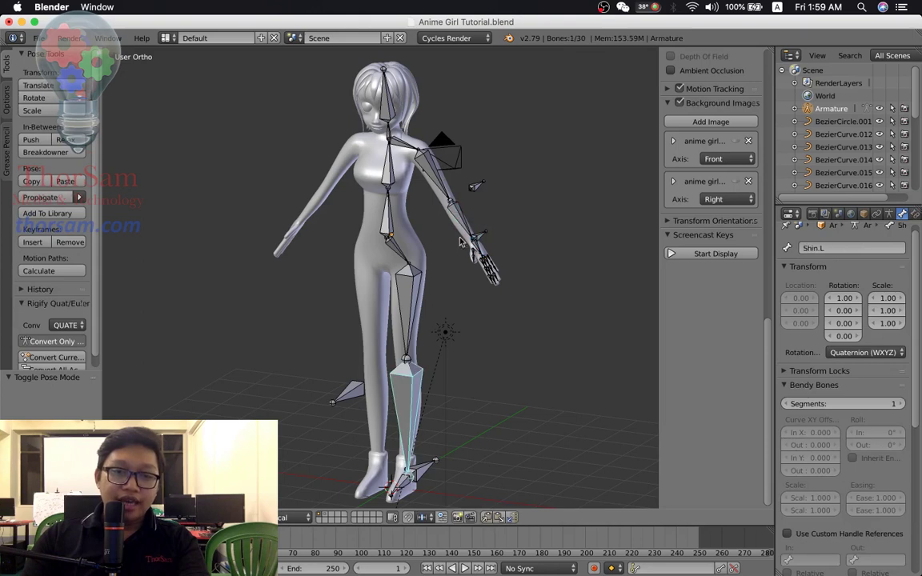
pyautogui.hotkey('ctrl', 'z')
pyautogui.rightClick(404, 394)
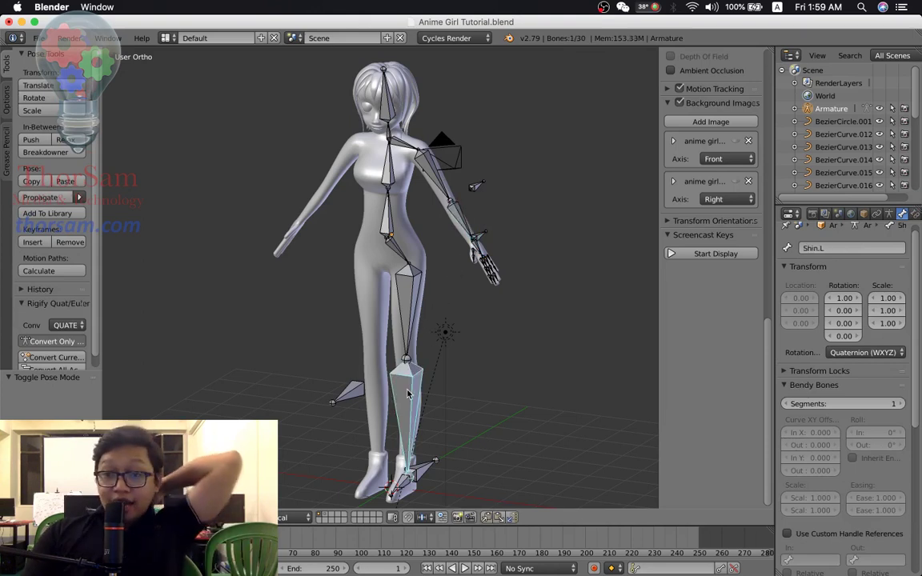
pyautogui.keyDown('shift'); pyautogui.moveTo(447, 365); pyautogui.dragTo(464, 300, button='middle'); pyautogui.keyUp('shift')
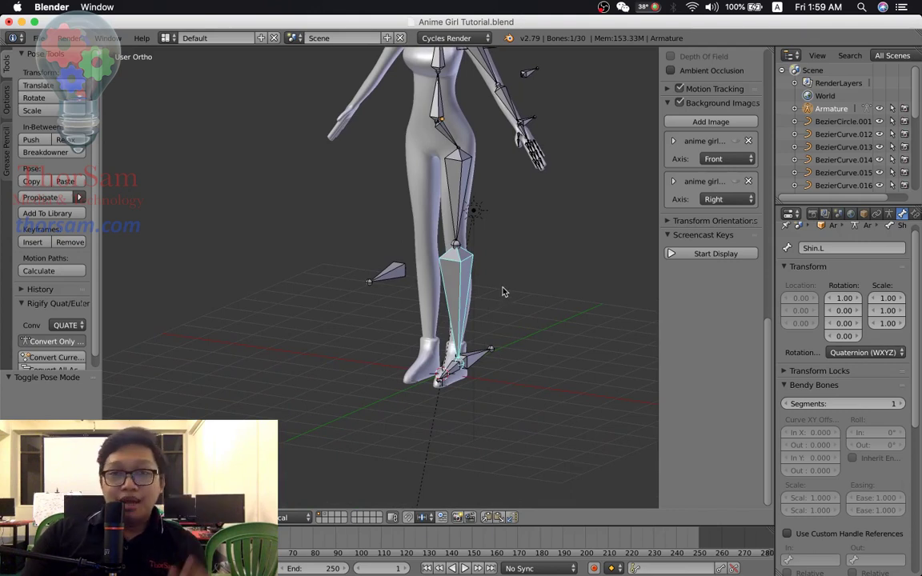
pyautogui.moveTo(855, 214); pyautogui.dragTo(790, 218, button='middle')
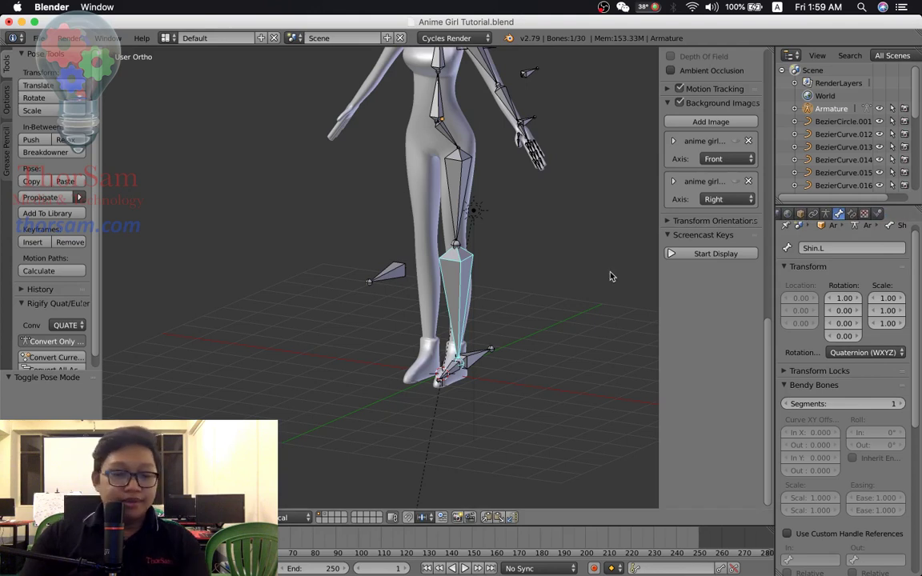
pyautogui.click(153, 517)
pyautogui.click(152, 485)
pyautogui.click(195, 517)
pyautogui.click(192, 428)
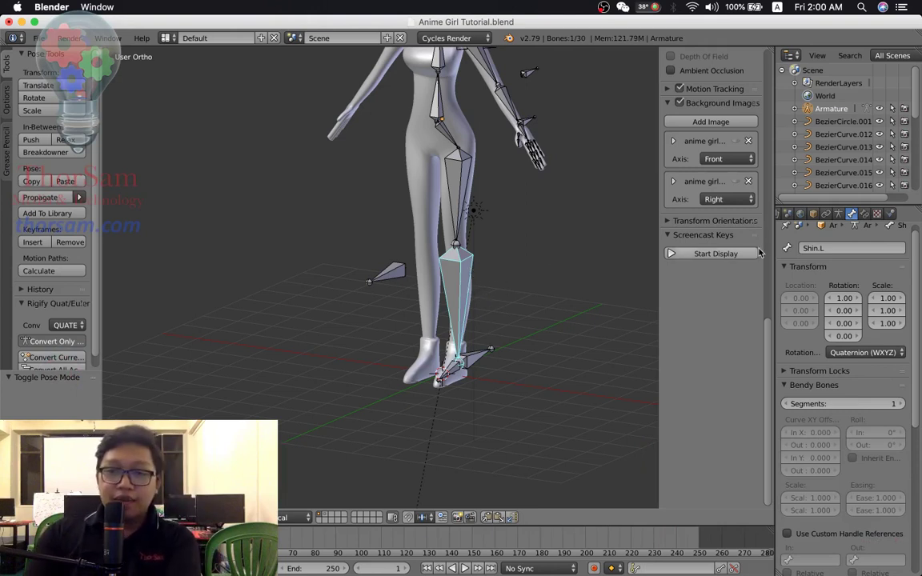
# Add an Inverse Kinematics constraint to Shin.L from the Bone Constraints tab
pyautogui.click(864, 214)
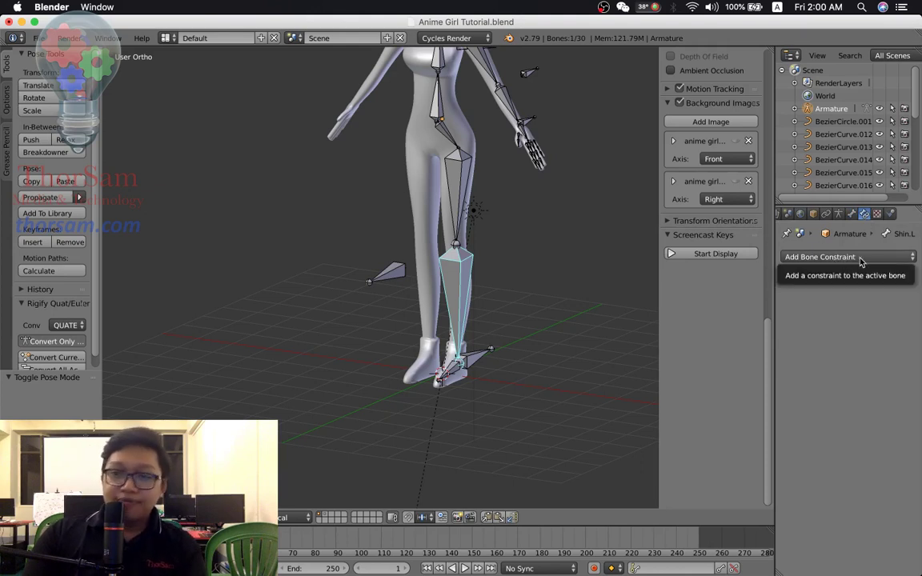
pyautogui.click(860, 257)
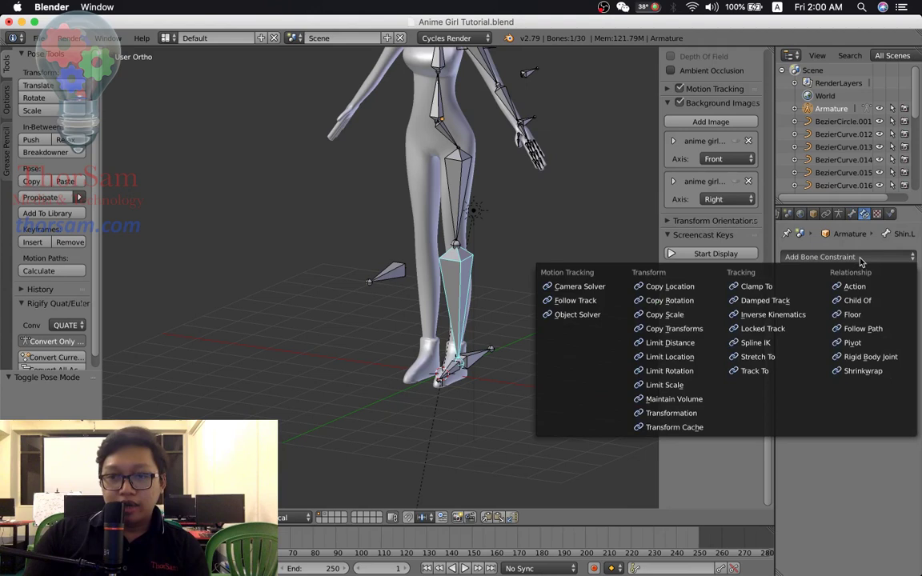
pyautogui.click(808, 316)
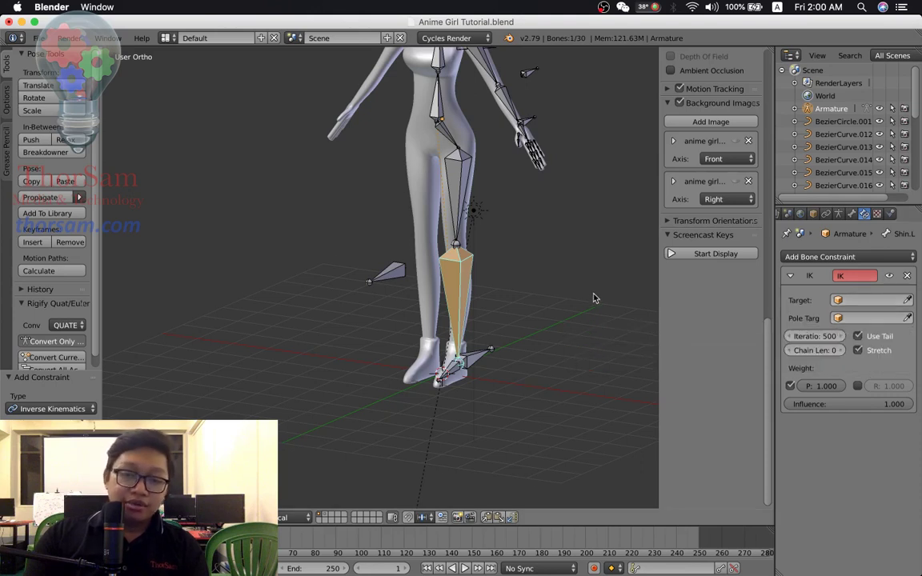
pyautogui.moveTo(597, 298); pyautogui.dragTo(573, 298, button='middle')
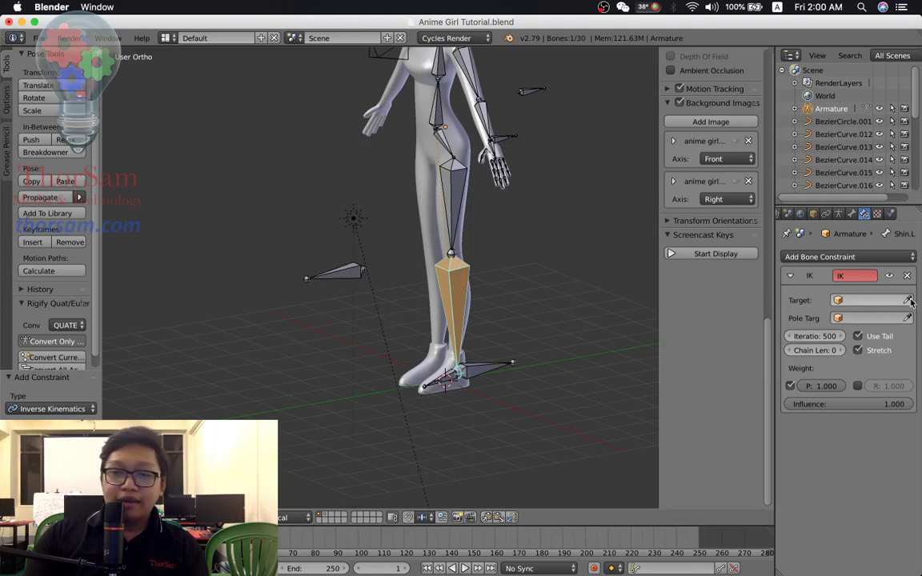
# Point the shin IK target at the Armature's LegTarget.L bone
pyautogui.click(878, 301)
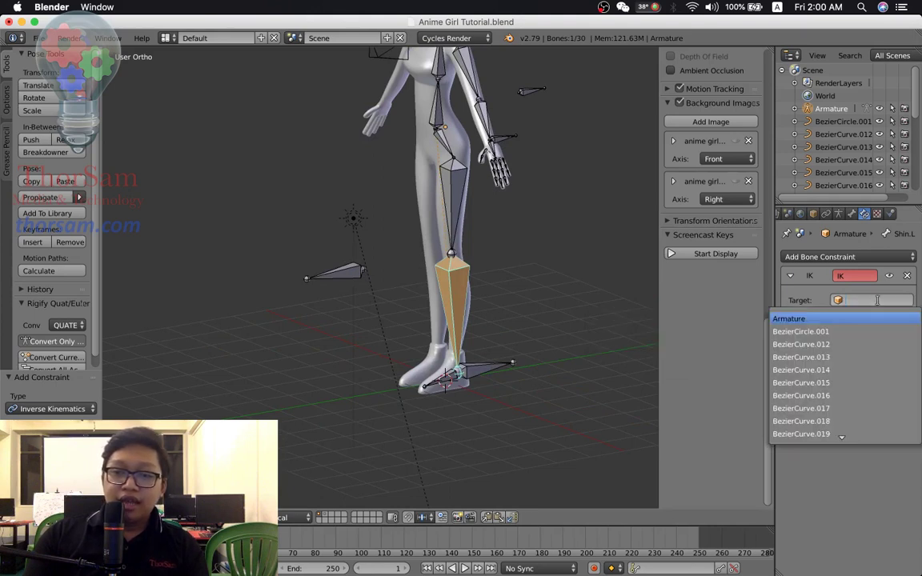
pyautogui.click(862, 318)
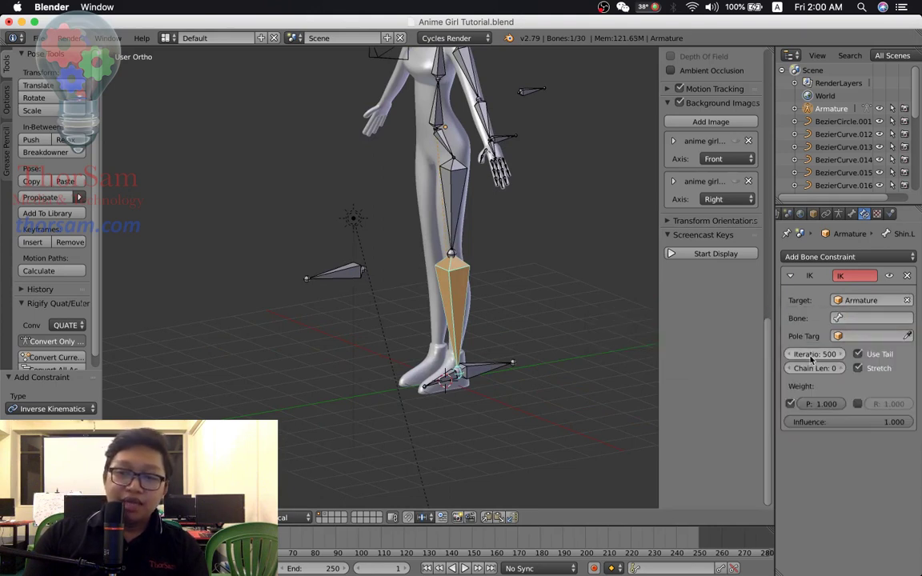
pyautogui.click(887, 320)
pyautogui.scroll(-1, 845, 392)
pyautogui.scroll(-8, 845, 392)
pyautogui.scroll(-3, 845, 393)
pyautogui.scroll(-4, 845, 393)
pyautogui.scroll(-4, 845, 392)
pyautogui.scroll(-1, 846, 392)
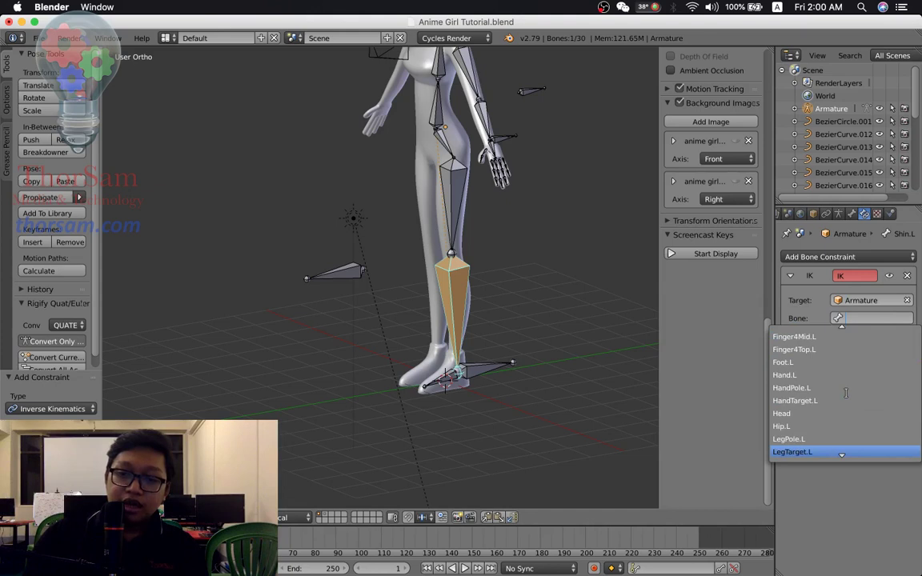
pyautogui.scroll(-3, 845, 392)
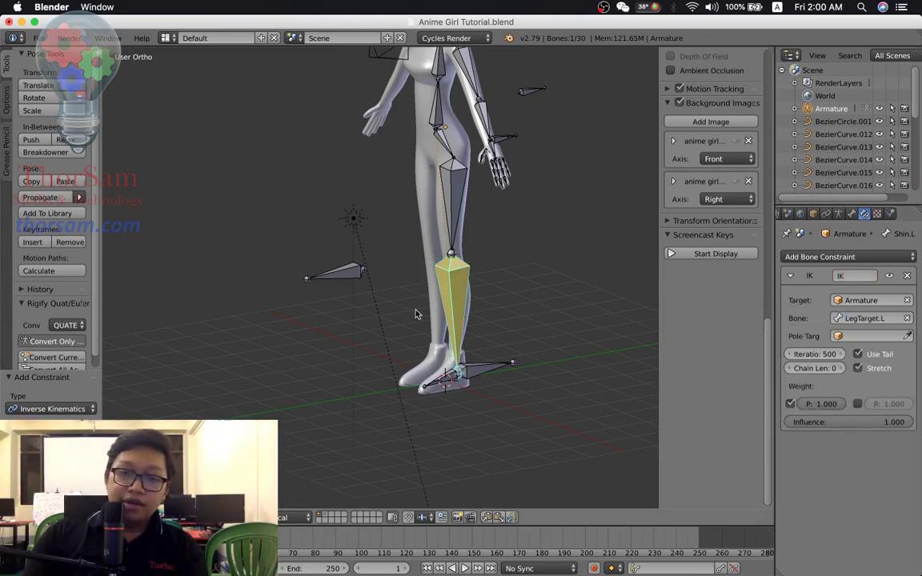
# Set the IK pole target to the Armature with HandPole.L as the pole bone
pyautogui.click(893, 337)
pyautogui.scroll(-1, 842, 402)
pyautogui.scroll(-9, 843, 401)
pyautogui.scroll(-10, 843, 402)
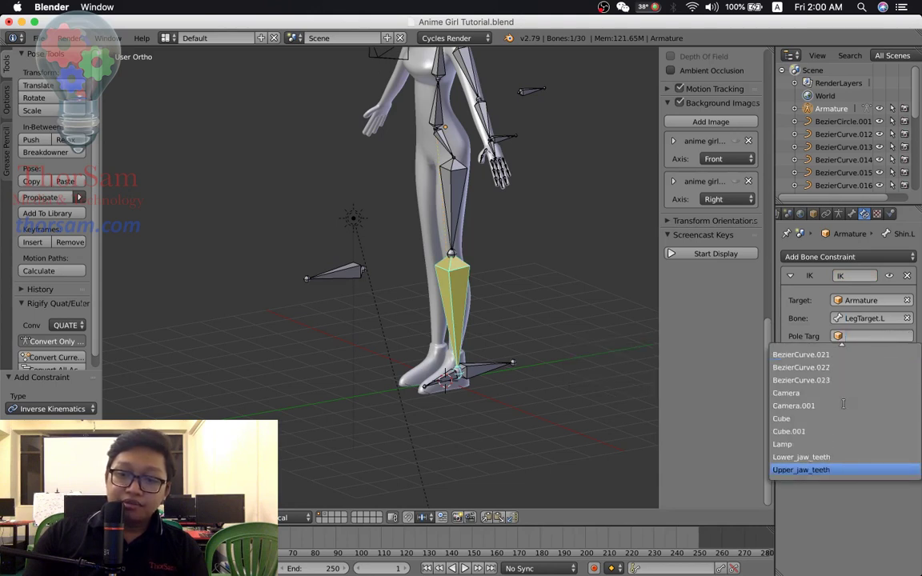
pyautogui.scroll(3, 843, 404)
pyautogui.scroll(3, 841, 412)
pyautogui.scroll(7, 835, 428)
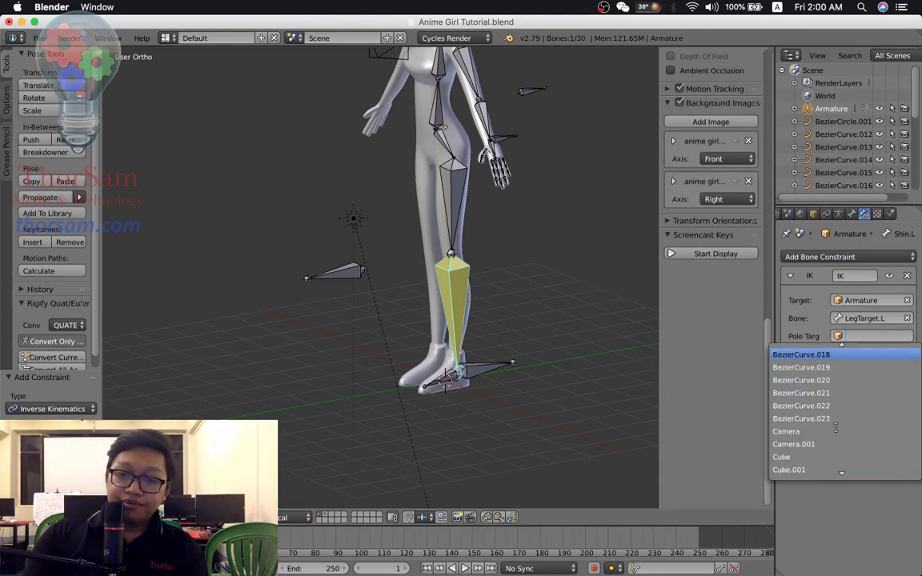
pyautogui.scroll(8, 834, 429)
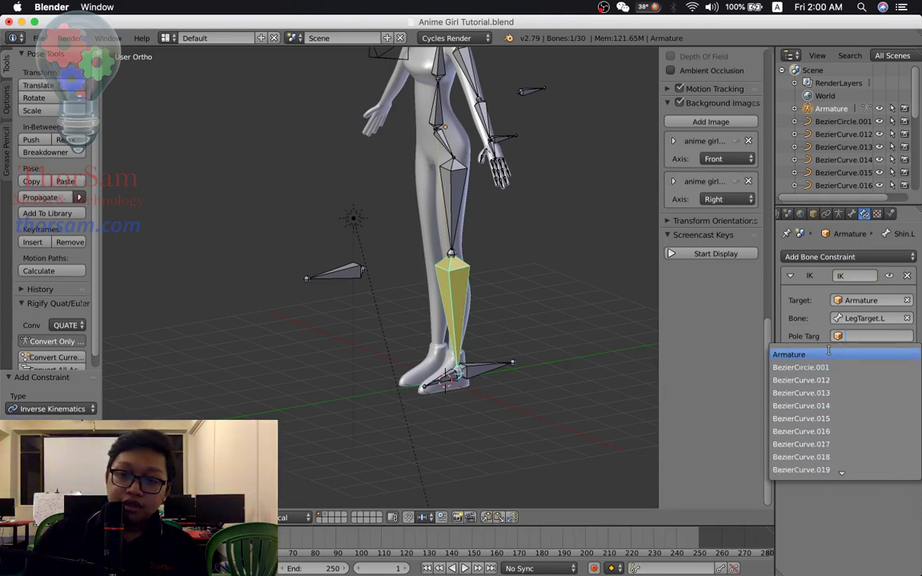
pyautogui.click(792, 355)
pyautogui.click(872, 354)
pyautogui.scroll(-5, 844, 428)
pyautogui.scroll(-6, 844, 428)
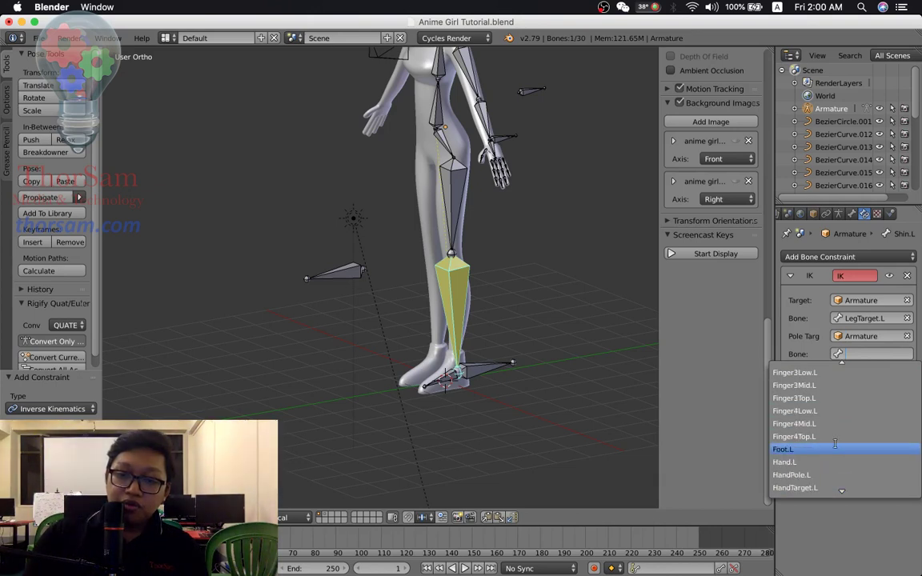
pyautogui.scroll(-3, 832, 436)
pyautogui.scroll(-2, 832, 436)
pyautogui.scroll(-2, 833, 437)
pyautogui.scroll(-1, 833, 436)
pyautogui.click(816, 423)
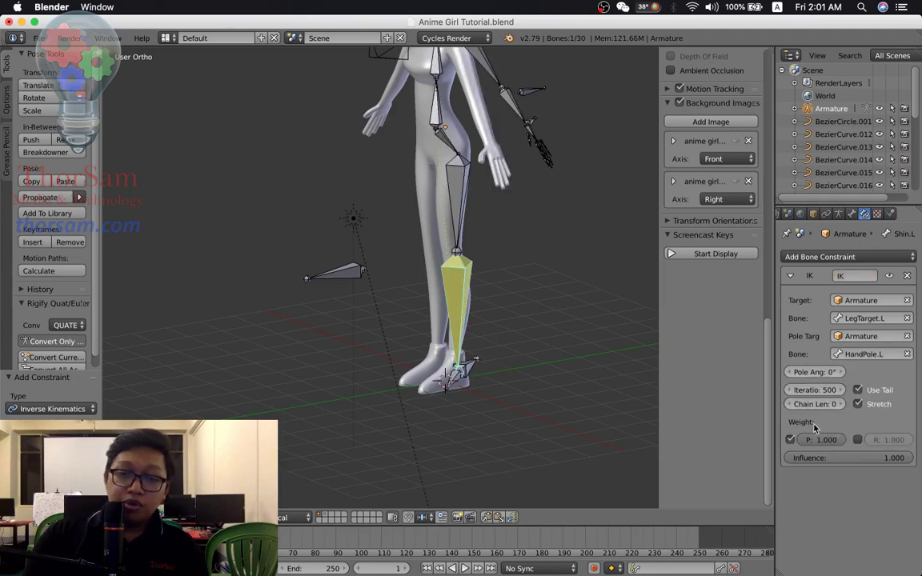
# Reselect the shin bone and raise its IK chain length to 2
pyautogui.moveTo(496, 346)
pyautogui.mouseDown(button='middle')
pyautogui.moveTo(478, 350)
pyautogui.moveTo(469, 388)
pyautogui.moveTo(500, 400)
pyautogui.mouseUp(button='middle')
pyautogui.rightClick(466, 384)
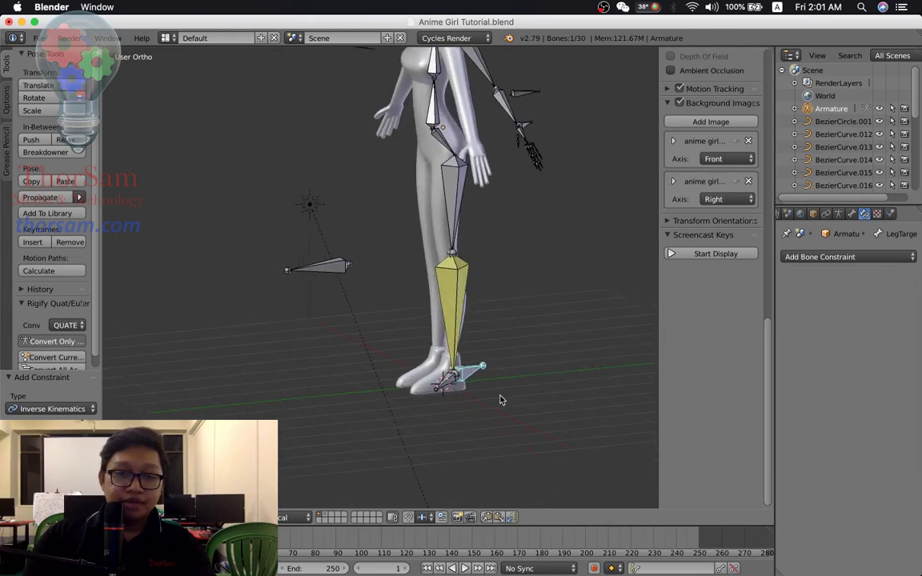
pyautogui.rightClick(453, 314)
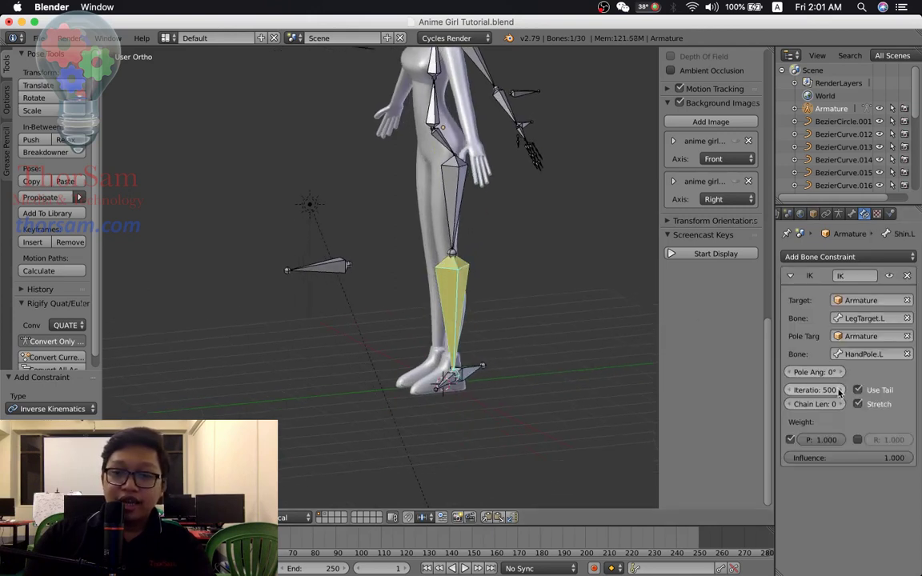
pyautogui.moveTo(630, 382); pyautogui.dragTo(492, 314, button='middle')
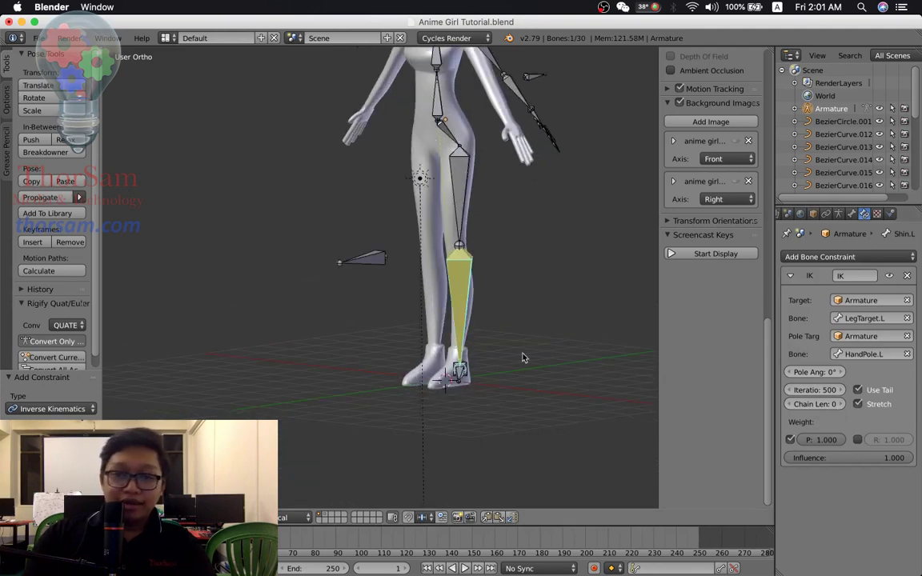
pyautogui.click(838, 405)
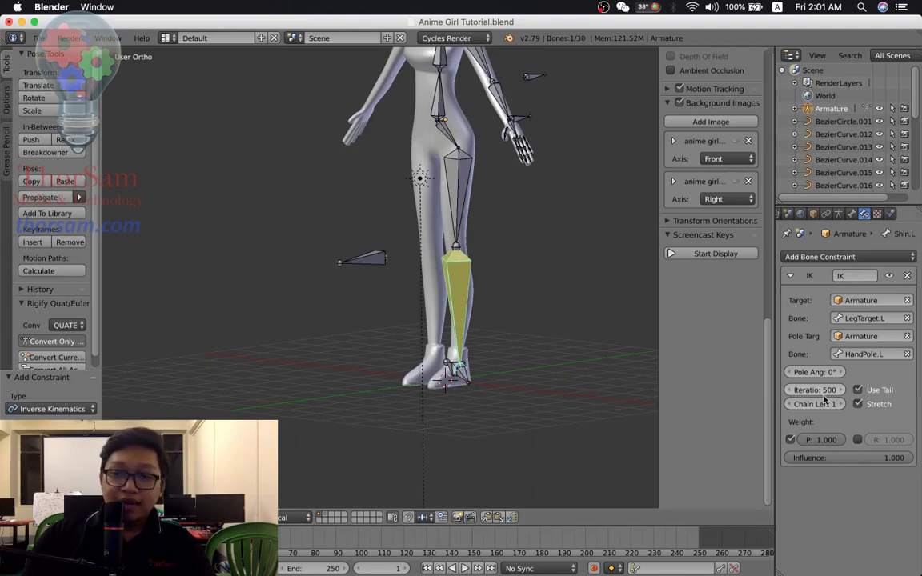
pyautogui.click(841, 407)
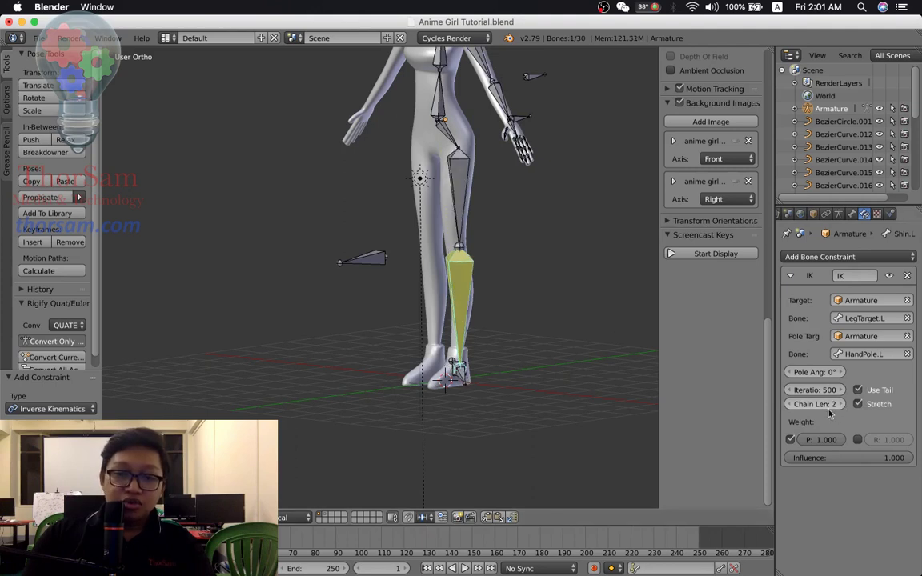
pyautogui.moveTo(483, 247)
pyautogui.mouseDown(button='middle')
pyautogui.moveTo(473, 311)
pyautogui.moveTo(512, 300)
pyautogui.moveTo(529, 369)
pyautogui.moveTo(424, 388)
pyautogui.mouseUp(button='middle')
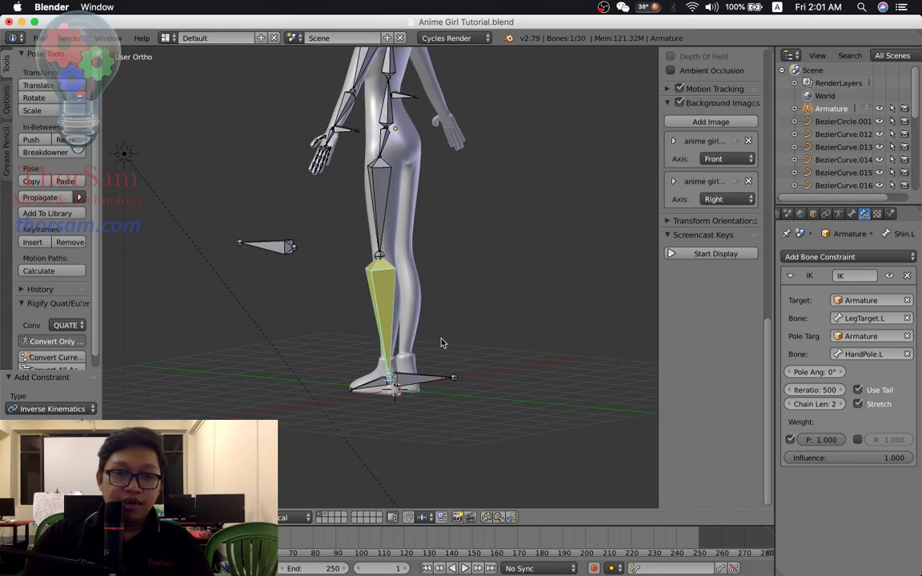
# In Edit Mode, clear the LegTarget.L bone's parent
pyautogui.press('Tab')
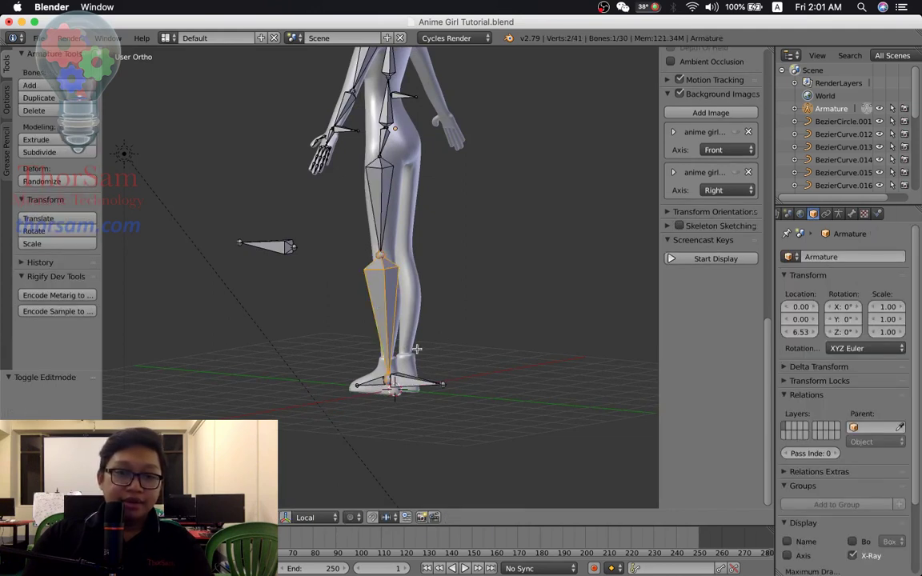
pyautogui.moveTo(432, 341); pyautogui.dragTo(481, 379, button='middle')
pyautogui.scroll(2, 480, 377)
pyautogui.scroll(1, 480, 377)
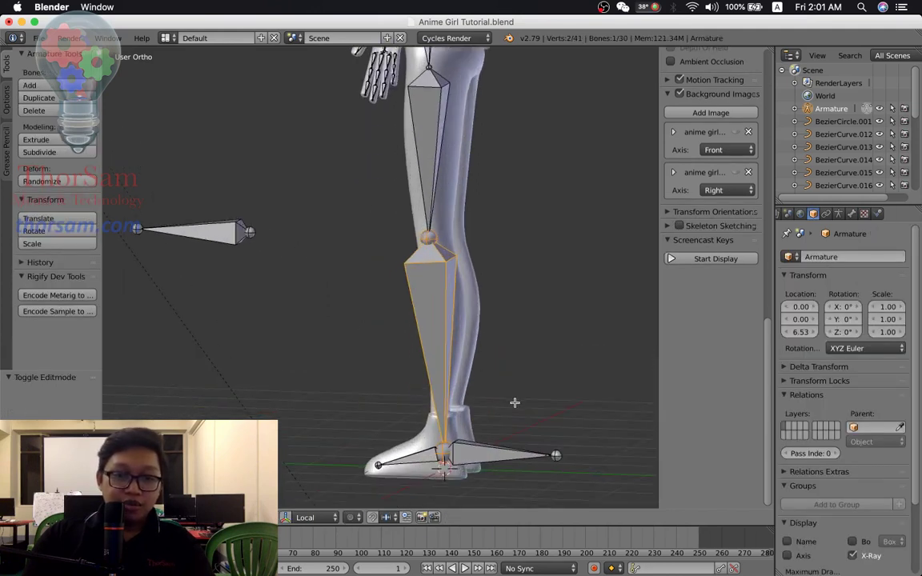
pyautogui.keyDown('shift'); pyautogui.moveTo(529, 402); pyautogui.dragTo(521, 303, button='middle'); pyautogui.keyUp('shift')
pyautogui.rightClick(496, 345)
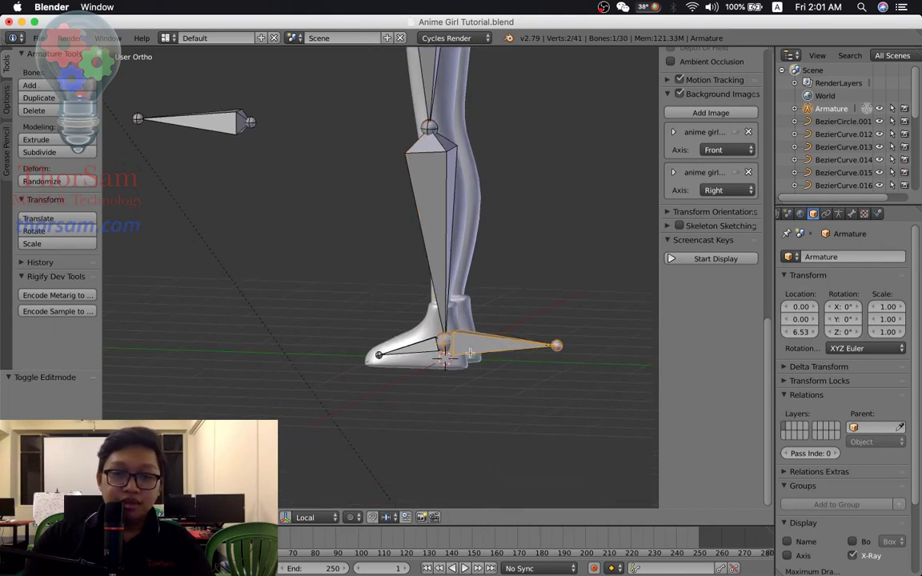
pyautogui.scroll(-1, 852, 308)
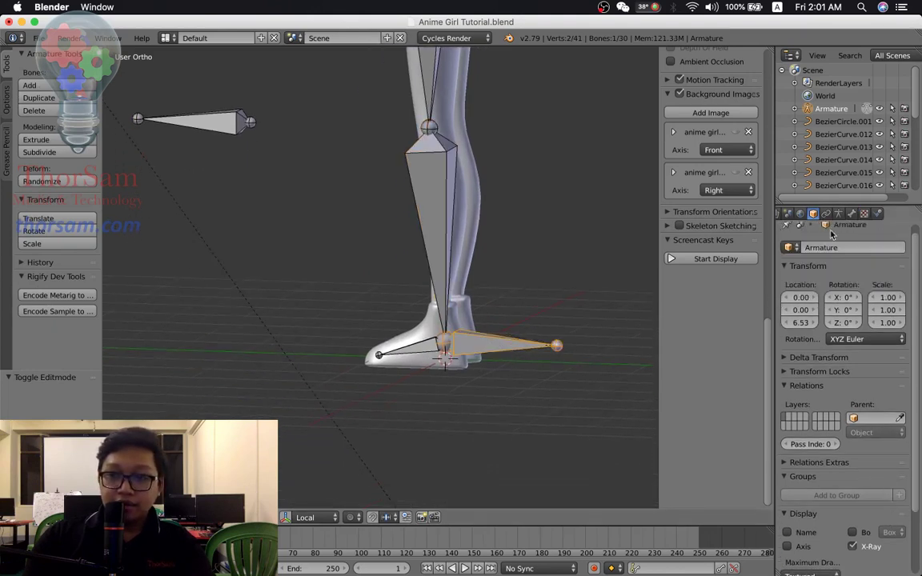
pyautogui.click(852, 215)
pyautogui.click(899, 520)
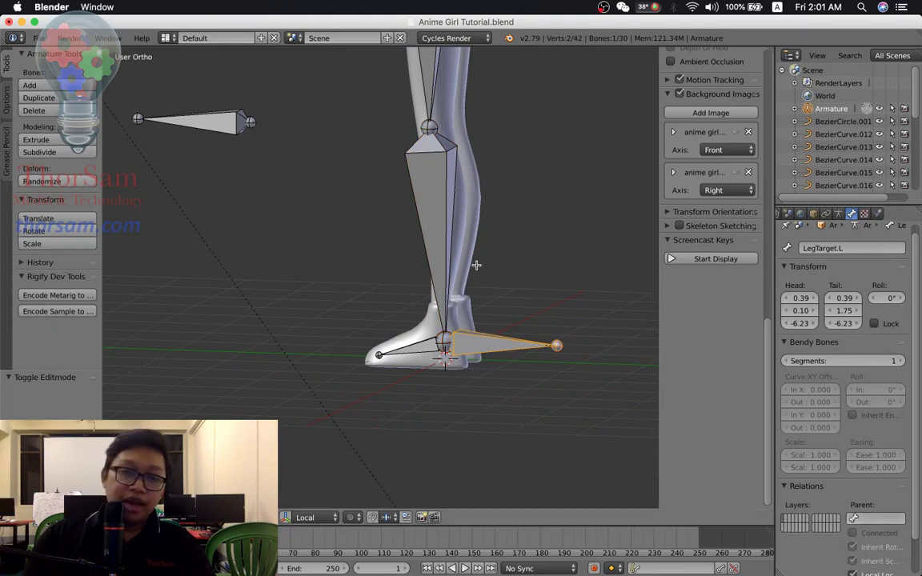
# Clear HandTarget.L's parent, then return to Pose Mode with LegTarget.L selected
pyautogui.scroll(-4, 477, 264)
pyautogui.scroll(-4, 448, 270)
pyautogui.scroll(6, 429, 245)
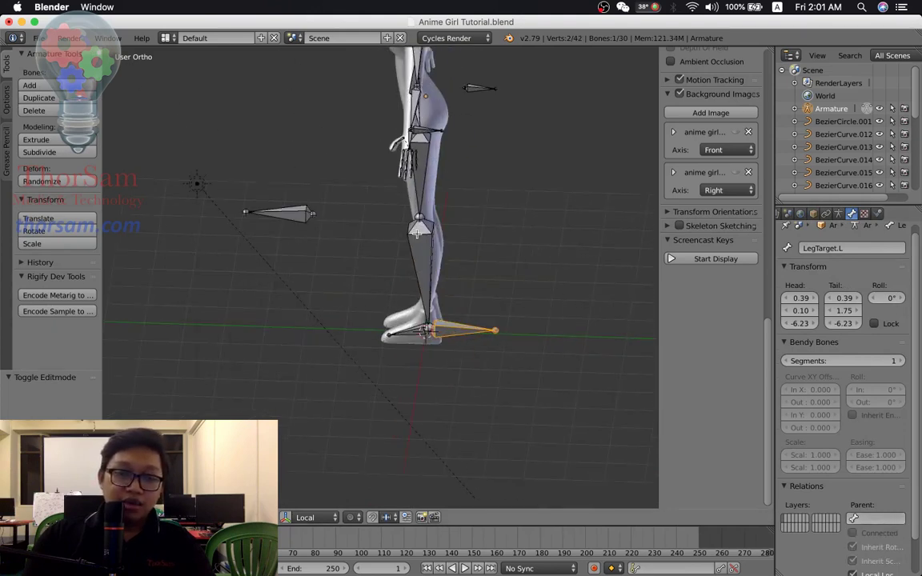
pyautogui.rightClick(430, 136)
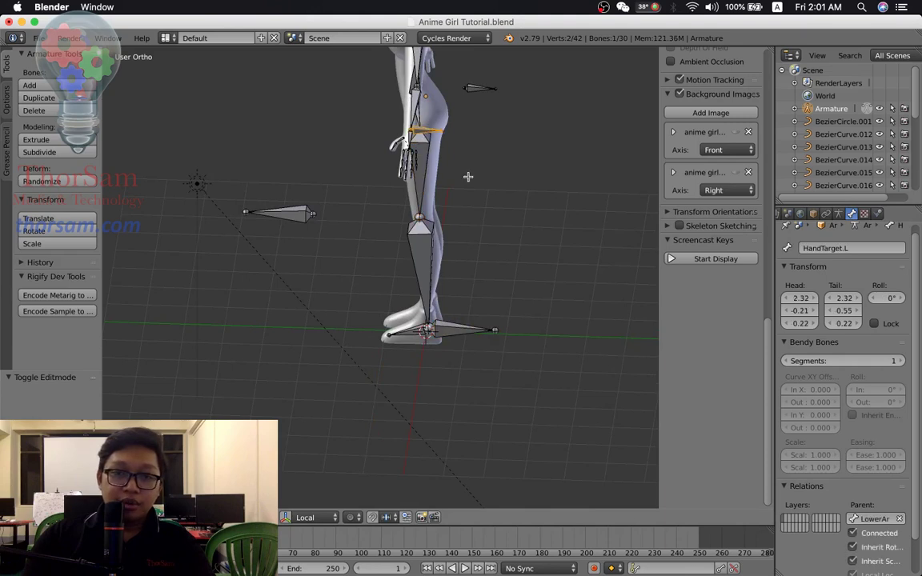
pyautogui.click(900, 520)
pyautogui.scroll(-5, 482, 269)
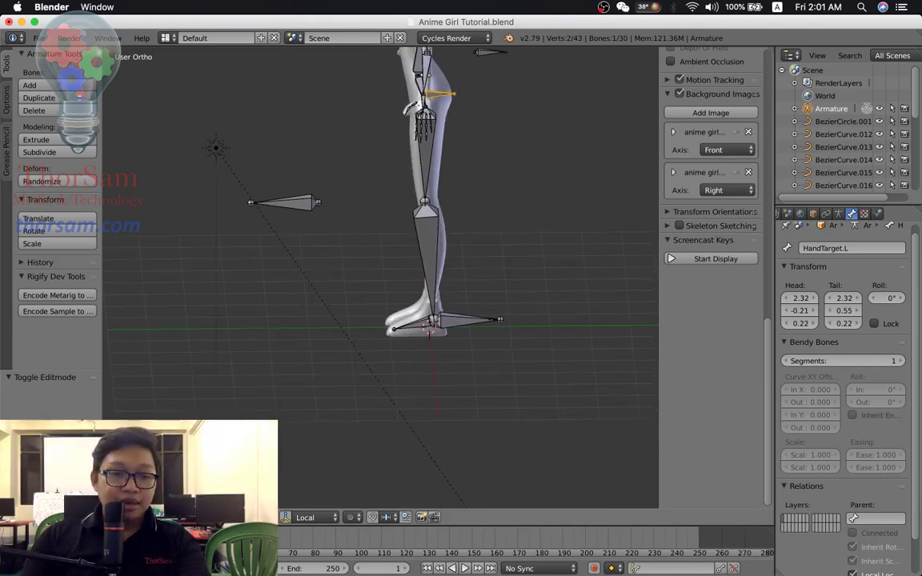
pyautogui.hotkey('ctrl', 'Tab')
pyautogui.rightClick(469, 329)
pyautogui.moveTo(468, 329)
pyautogui.mouseDown(button='middle')
pyautogui.moveTo(536, 339)
pyautogui.moveTo(491, 322)
pyautogui.moveTo(448, 342)
pyautogui.mouseUp(button='middle')
# From the right side view, move LegTarget.L upward so the left knee bends, resetting once and raising again
pyautogui.press('KP_3')
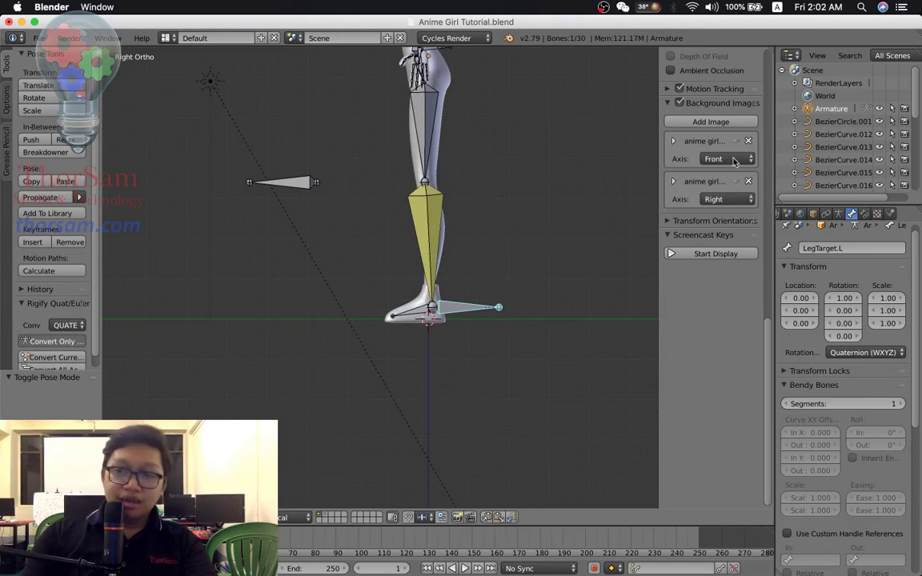
pyautogui.click(863, 214)
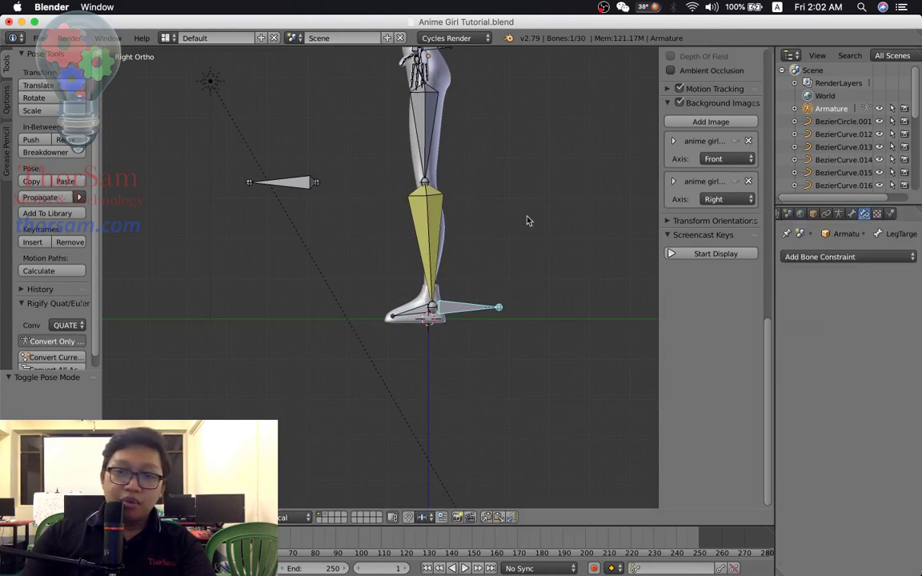
pyautogui.rightClick(422, 225)
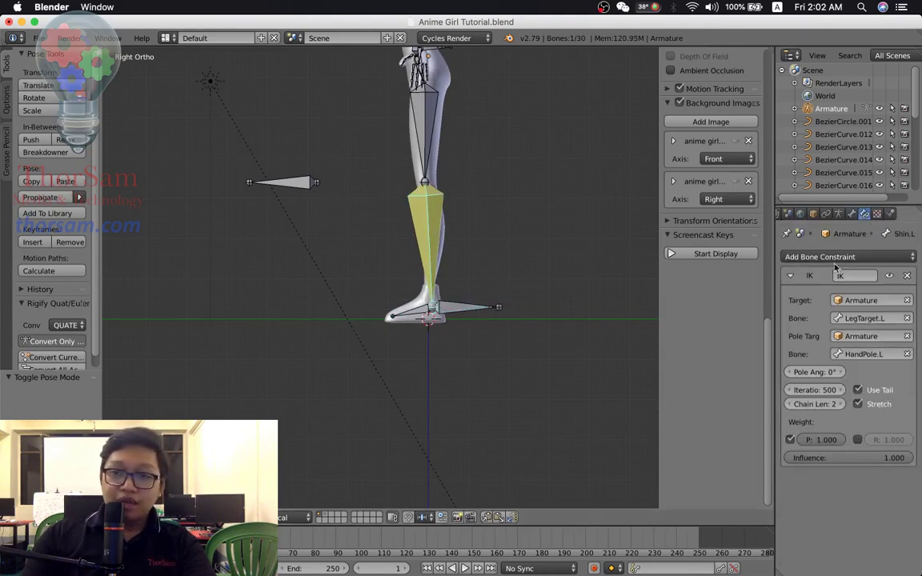
pyautogui.rightClick(470, 318)
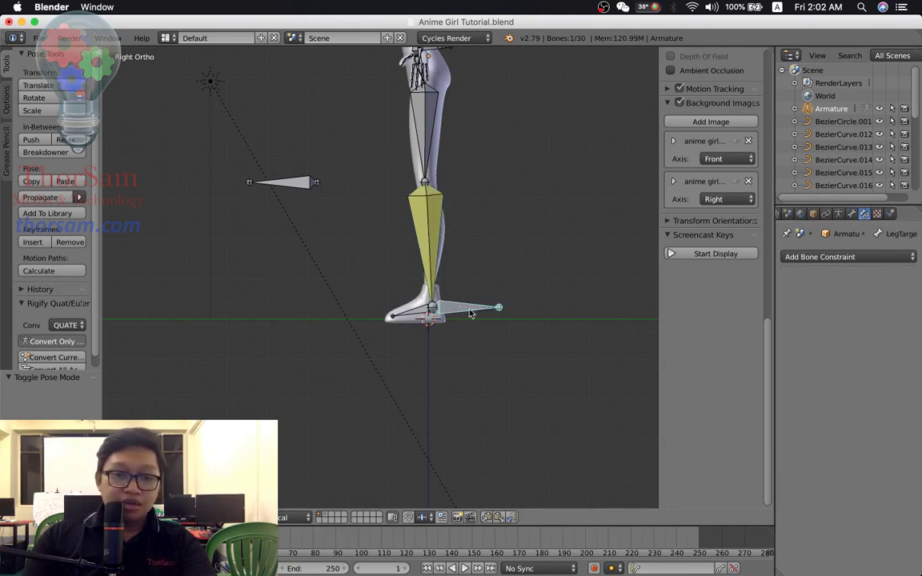
pyautogui.press('g')
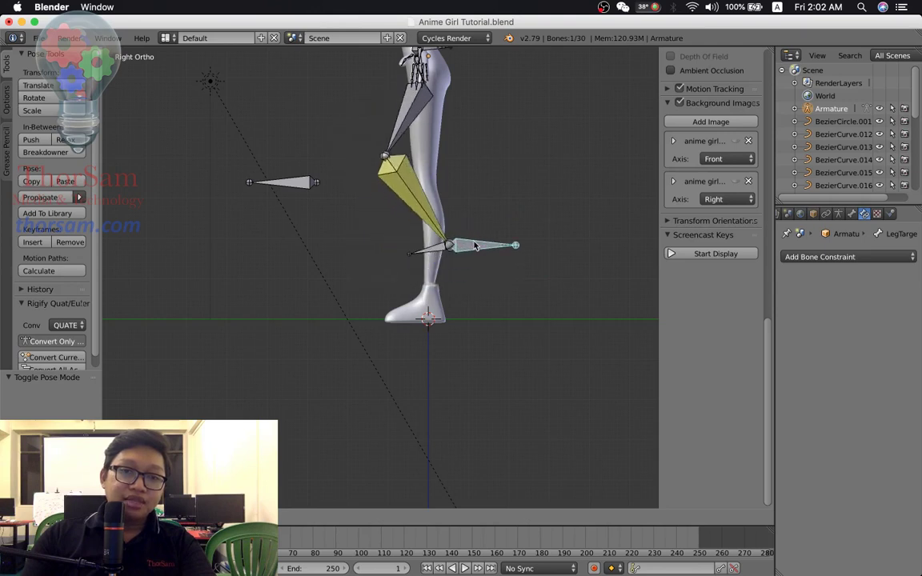
pyautogui.click(450, 275)
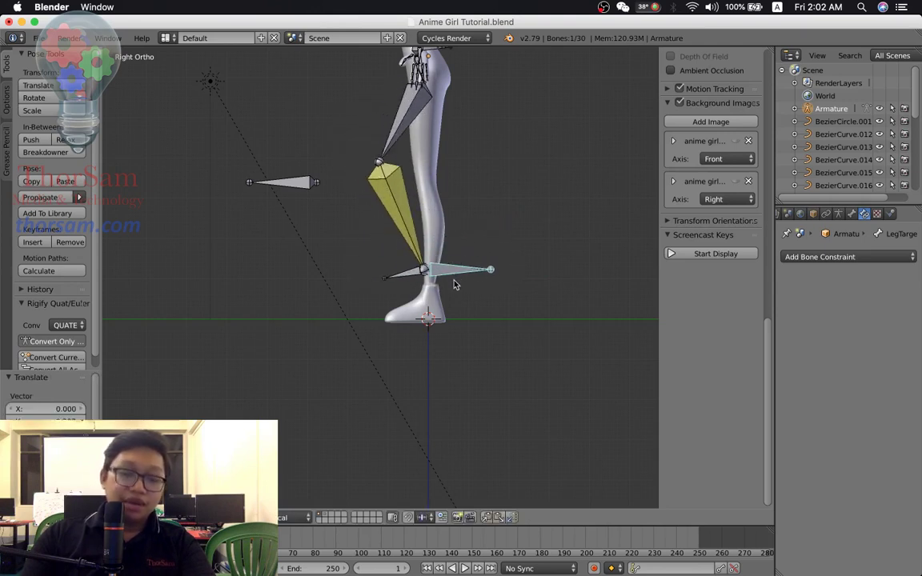
pyautogui.hotkey('alt', 'g')
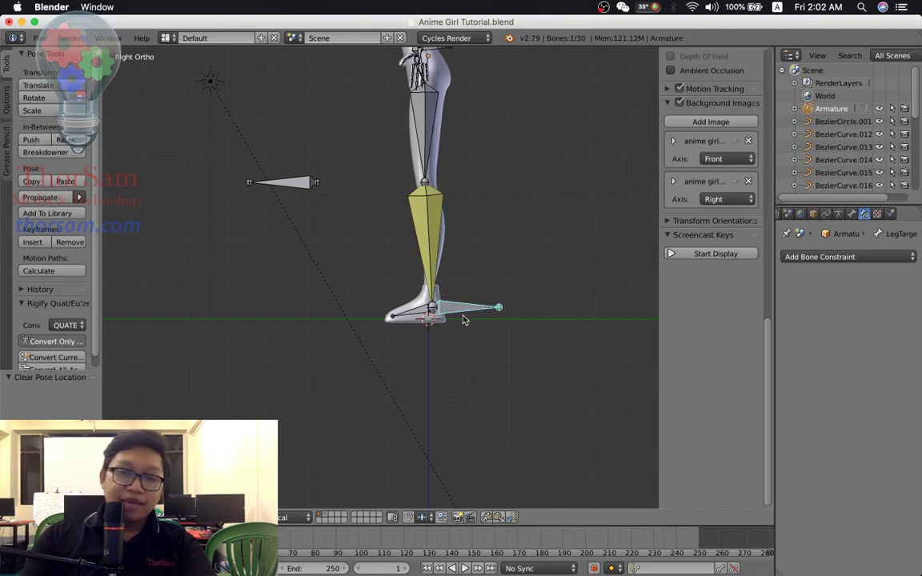
pyautogui.press('g')
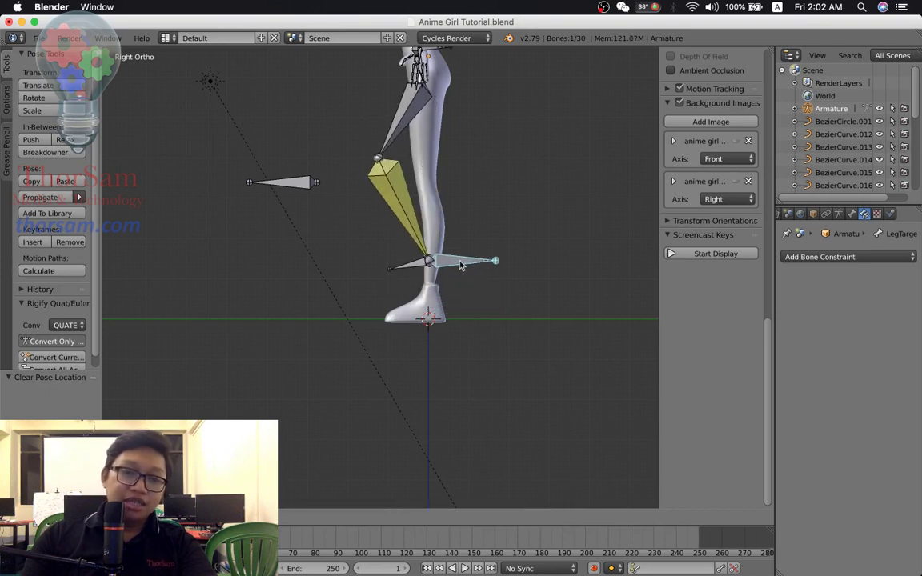
pyautogui.click(461, 261)
# Select the left leg pole bone and trial-move it, cancelling the move
pyautogui.moveTo(448, 324); pyautogui.dragTo(438, 310, button='middle')
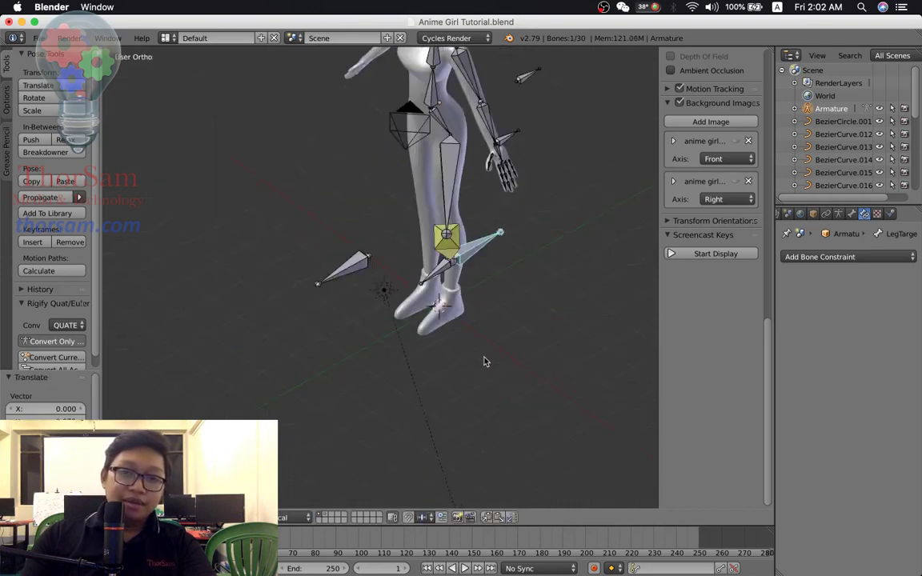
pyautogui.moveTo(439, 268); pyautogui.dragTo(448, 327, button='middle')
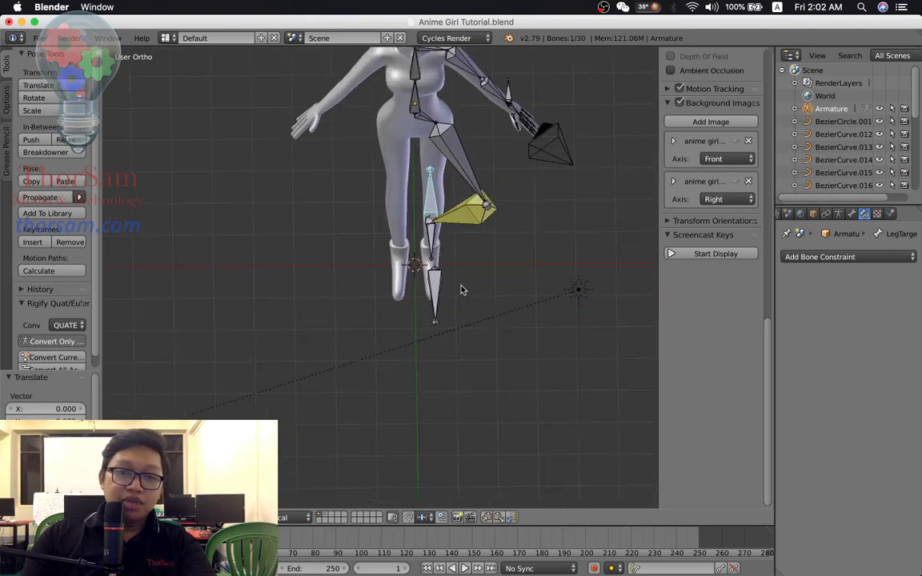
pyautogui.rightClick(436, 328)
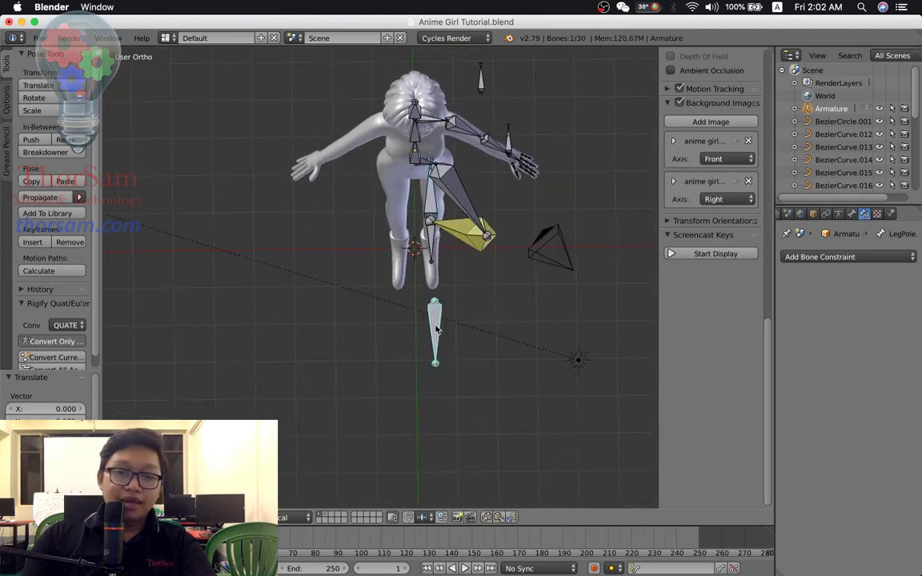
pyautogui.press('g')
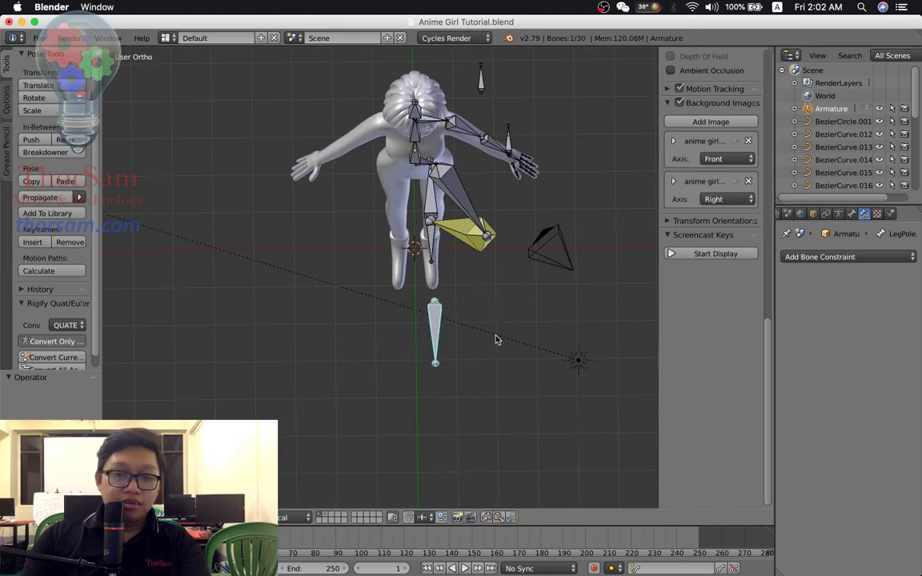
pyautogui.press('Escape')
pyautogui.moveTo(496, 339); pyautogui.dragTo(476, 312, button='middle')
pyautogui.click(852, 214)
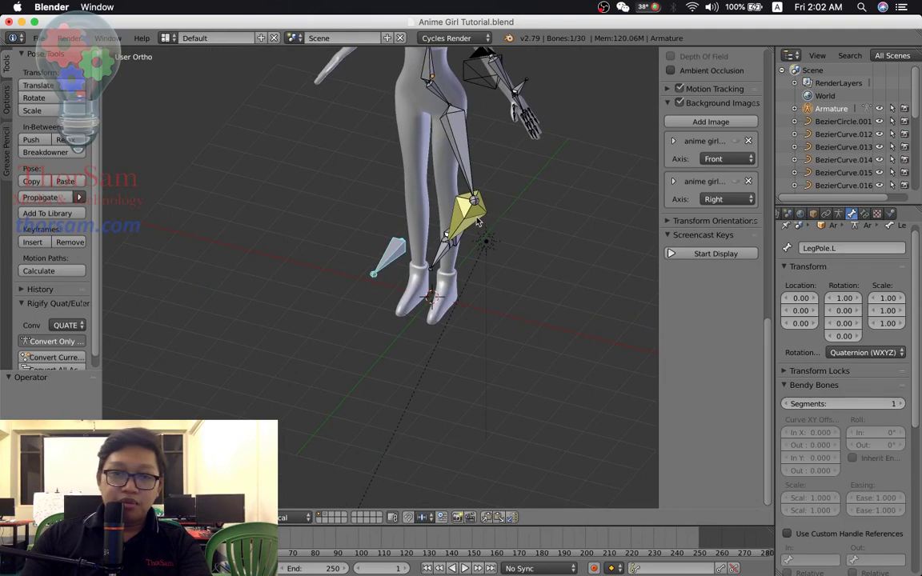
# Replace the Shin.L IK pole bone with LegPole.L
pyautogui.rightClick(432, 200)
pyautogui.click(864, 213)
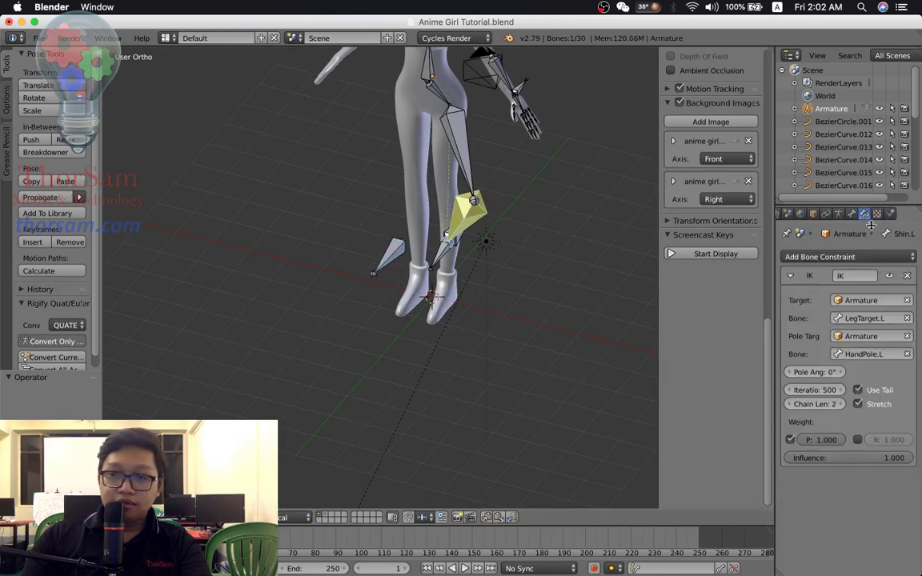
pyautogui.click(908, 355)
pyautogui.click(872, 354)
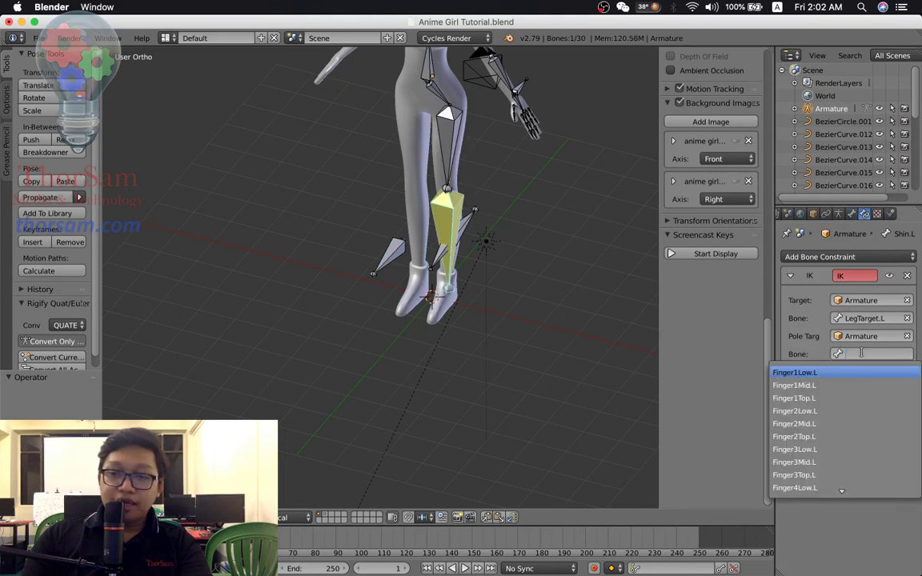
pyautogui.scroll(-4, 852, 413)
pyautogui.scroll(-3, 852, 413)
pyautogui.scroll(-3, 851, 413)
pyautogui.scroll(-3, 851, 413)
pyautogui.scroll(-3, 852, 413)
pyautogui.scroll(-3, 852, 413)
pyautogui.scroll(-3, 852, 413)
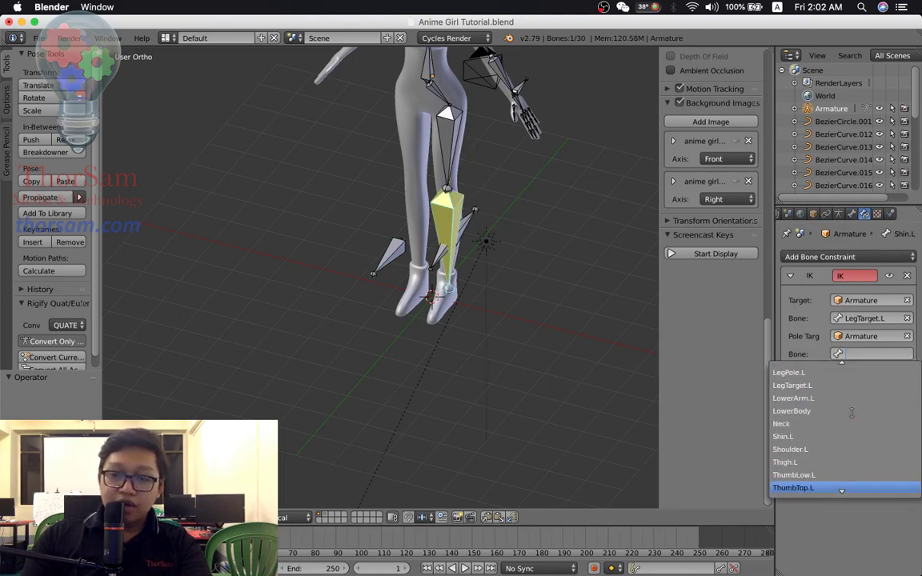
pyautogui.scroll(-4, 852, 413)
pyautogui.scroll(5, 851, 413)
pyautogui.scroll(4, 851, 413)
pyautogui.scroll(3, 852, 413)
pyautogui.click(791, 385)
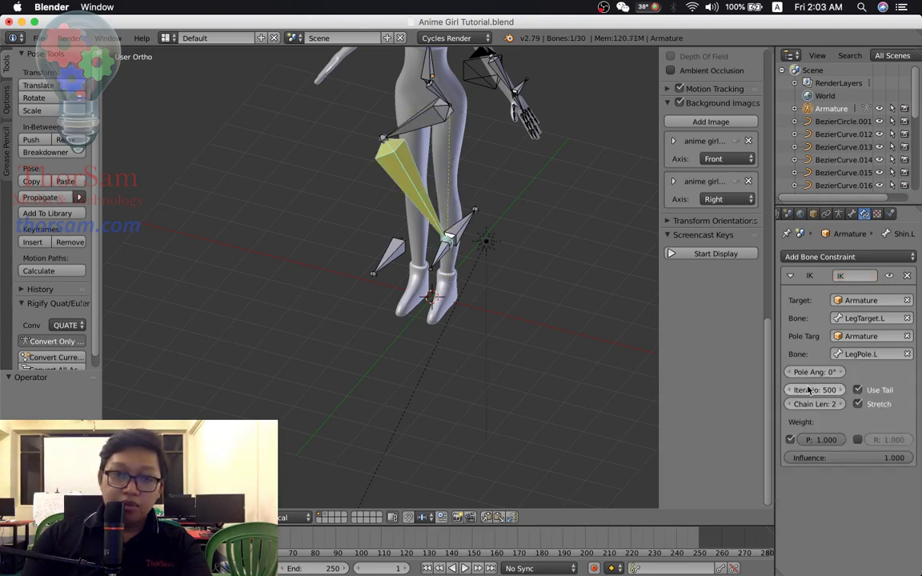
# Set the Shin.L IK pole angle to -90°
pyautogui.moveTo(569, 320)
pyautogui.mouseDown(button='middle')
pyautogui.moveTo(527, 315)
pyautogui.moveTo(513, 299)
pyautogui.moveTo(483, 307)
pyautogui.moveTo(511, 317)
pyautogui.moveTo(437, 215)
pyautogui.moveTo(375, 261)
pyautogui.mouseUp(button='middle')
pyautogui.rightClick(461, 261)
pyautogui.rightClick(442, 226)
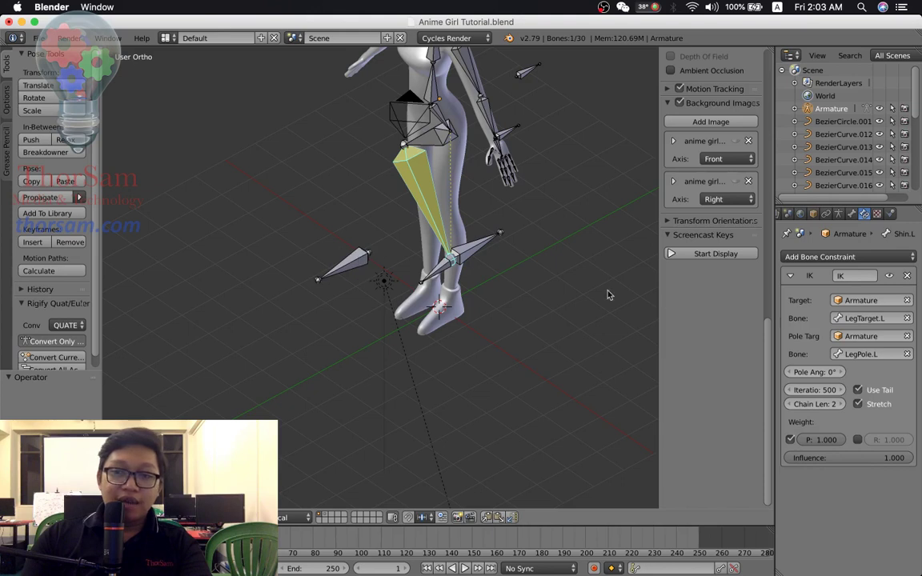
pyautogui.moveTo(445, 230)
pyautogui.mouseDown(button='middle')
pyautogui.moveTo(487, 243)
pyautogui.moveTo(525, 232)
pyautogui.moveTo(504, 232)
pyautogui.mouseUp(button='middle')
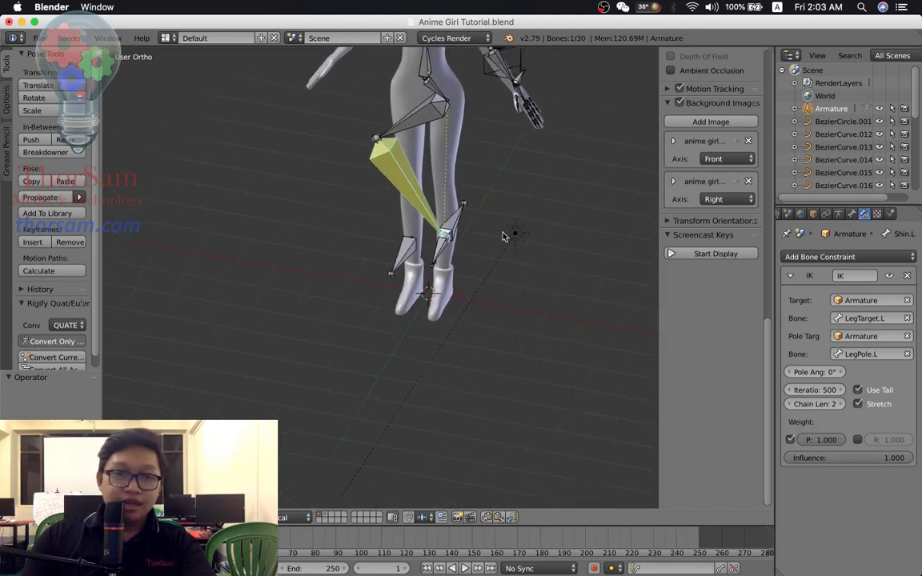
pyautogui.moveTo(839, 371); pyautogui.dragTo(808, 371)
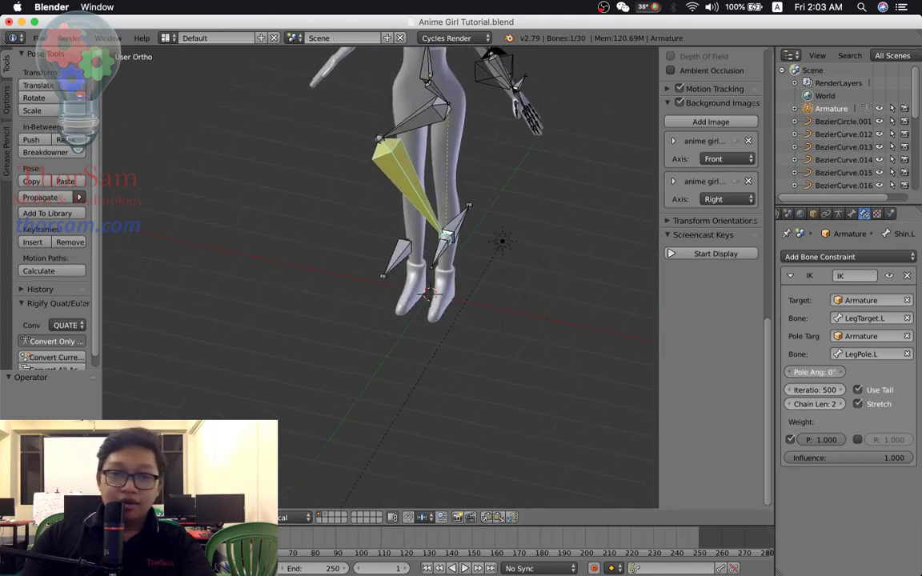
pyautogui.click(824, 374)
pyautogui.write('-90')
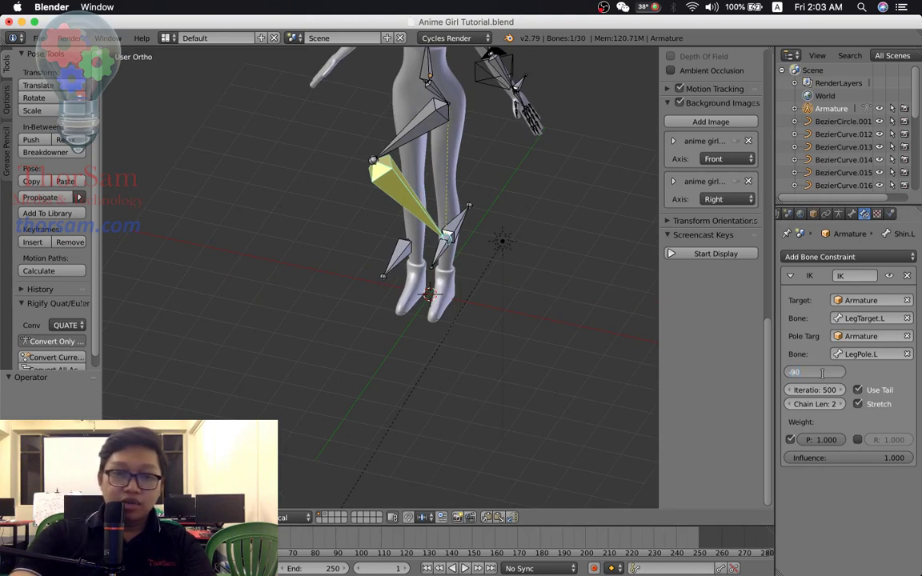
pyautogui.press('Return')
pyautogui.moveTo(521, 302)
pyautogui.mouseDown(button='middle')
pyautogui.moveTo(477, 249)
pyautogui.moveTo(256, 273)
pyautogui.mouseUp(button='middle')
pyautogui.rightClick(268, 185)
pyautogui.moveTo(318, 195); pyautogui.dragTo(416, 227, button='middle')
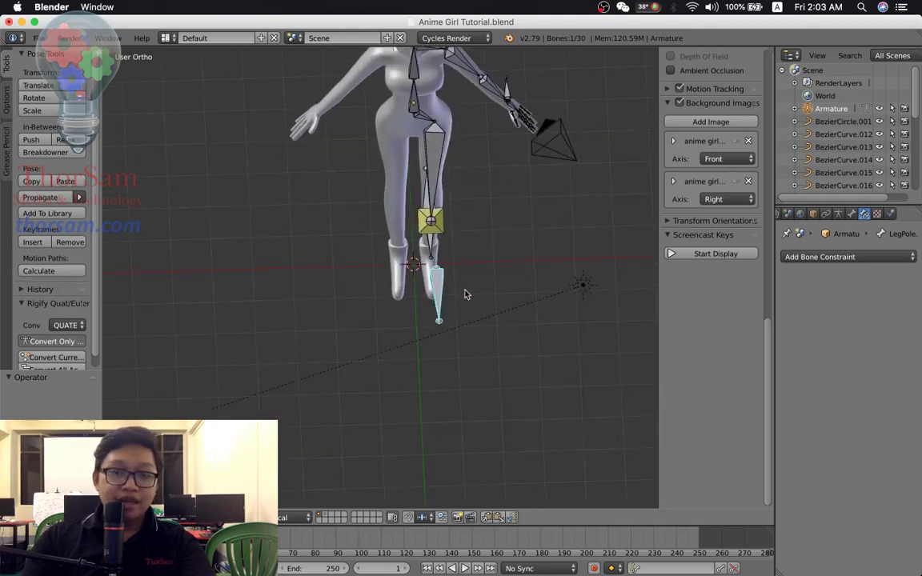
# Move LegPole.L to test the knee swing, then reset it to rest
pyautogui.press('g')
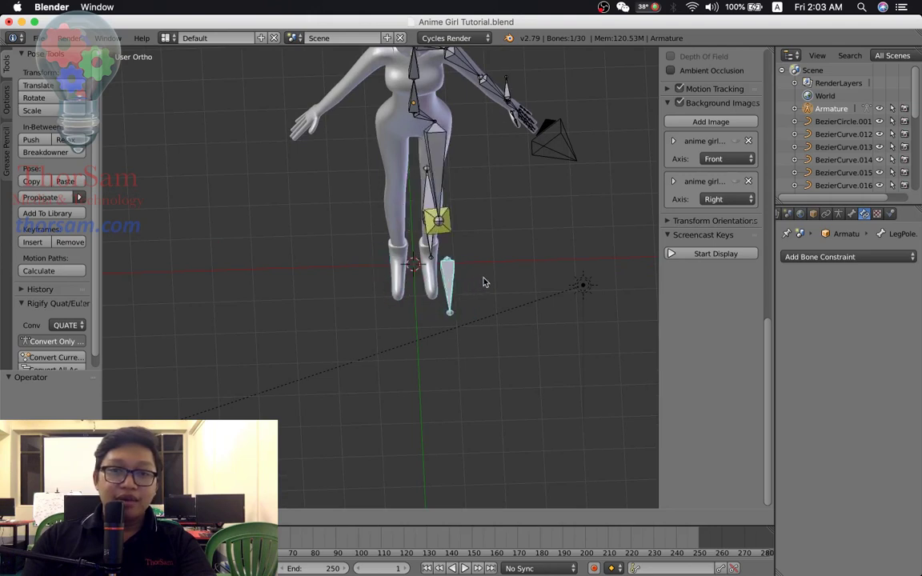
pyautogui.click(494, 279)
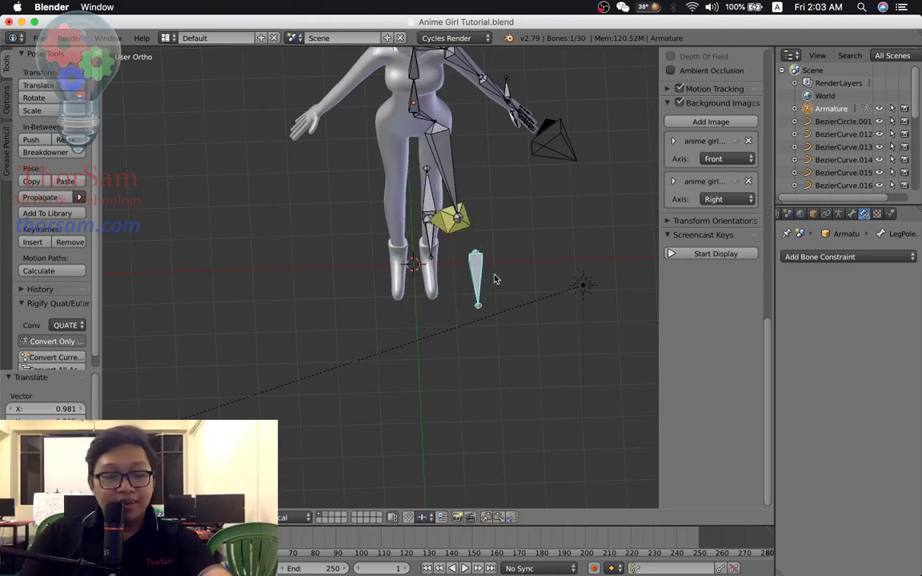
pyautogui.hotkey('alt', 'g')
pyautogui.moveTo(494, 279); pyautogui.dragTo(464, 266, button='middle')
# Reset the left foot target LegTarget.L to its rest position
pyautogui.rightClick(469, 269)
pyautogui.hotkey('alt', 'g')
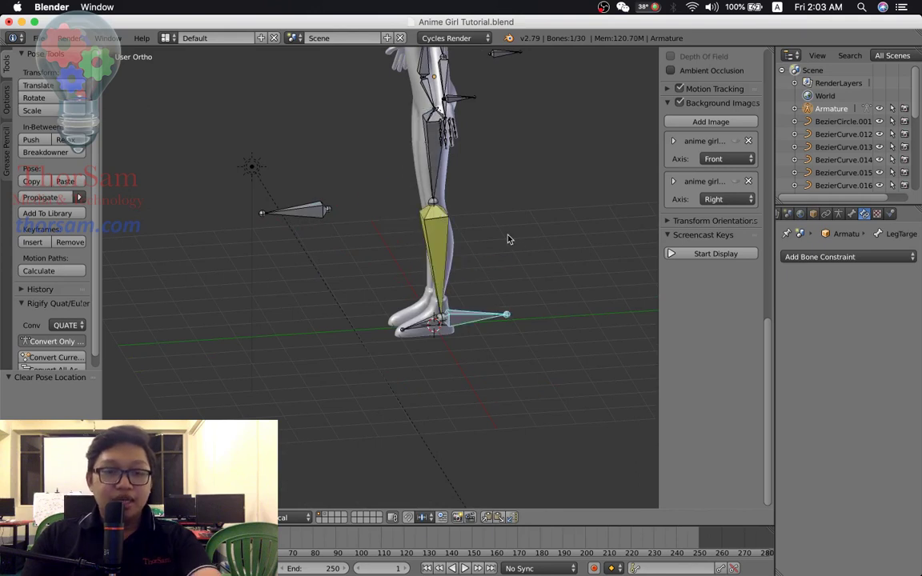
pyautogui.scroll(-3, 477, 254)
pyautogui.scroll(3, 457, 252)
pyautogui.moveTo(446, 251)
pyautogui.mouseDown(button='middle')
pyautogui.moveTo(509, 268)
pyautogui.moveTo(497, 216)
pyautogui.mouseUp(button='middle')
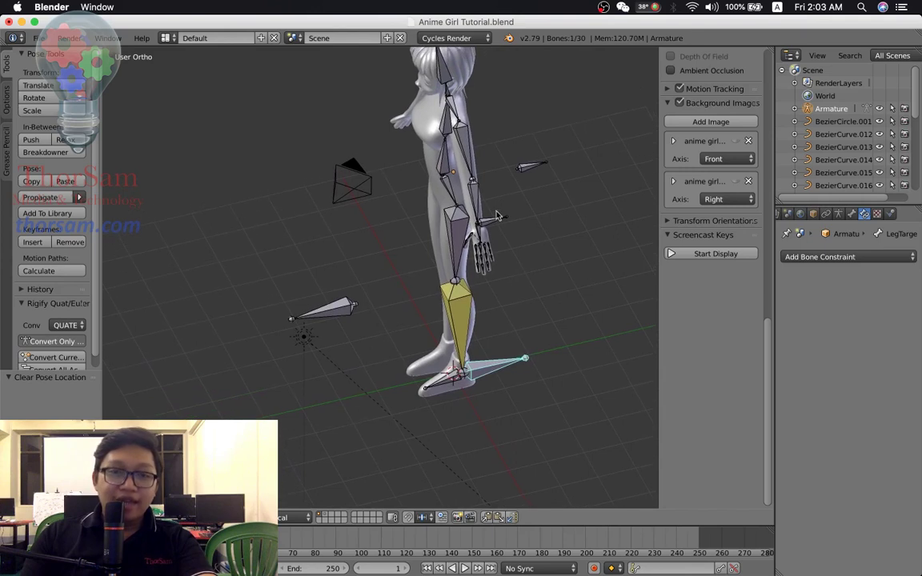
pyautogui.rightClick(474, 199)
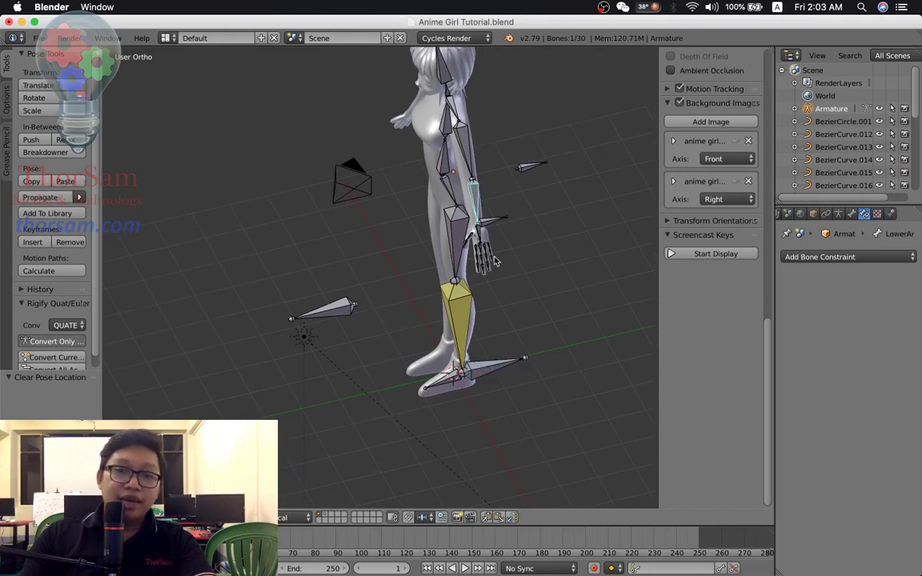
# Add an Inverse Kinematics constraint to the LowerArm.L bone
pyautogui.moveTo(474, 205); pyautogui.dragTo(497, 246, button='middle')
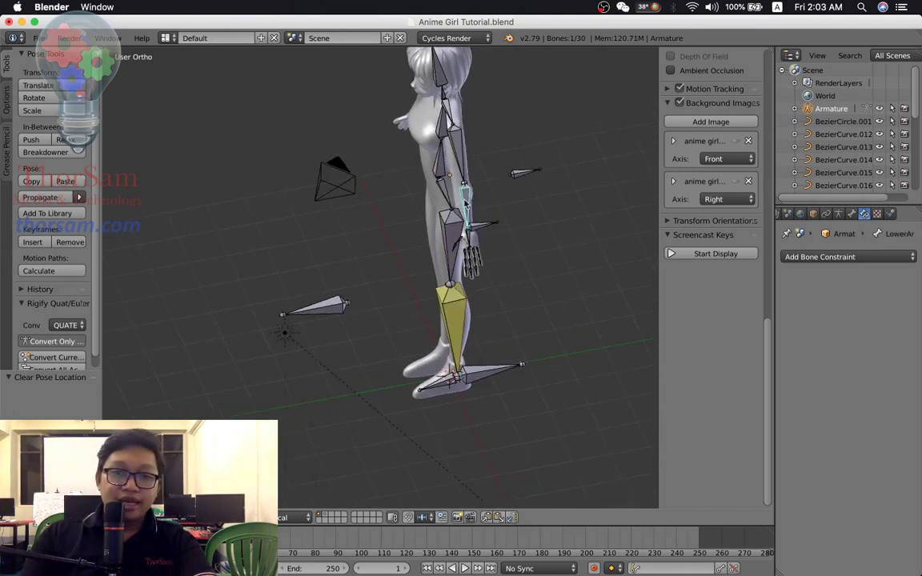
pyautogui.moveTo(473, 210); pyautogui.dragTo(488, 228, button='middle')
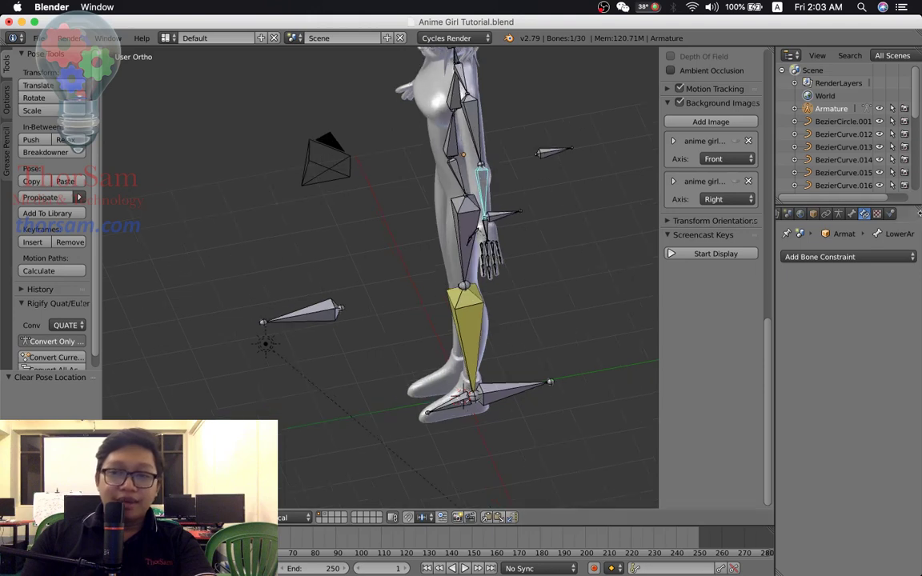
pyautogui.click(865, 215)
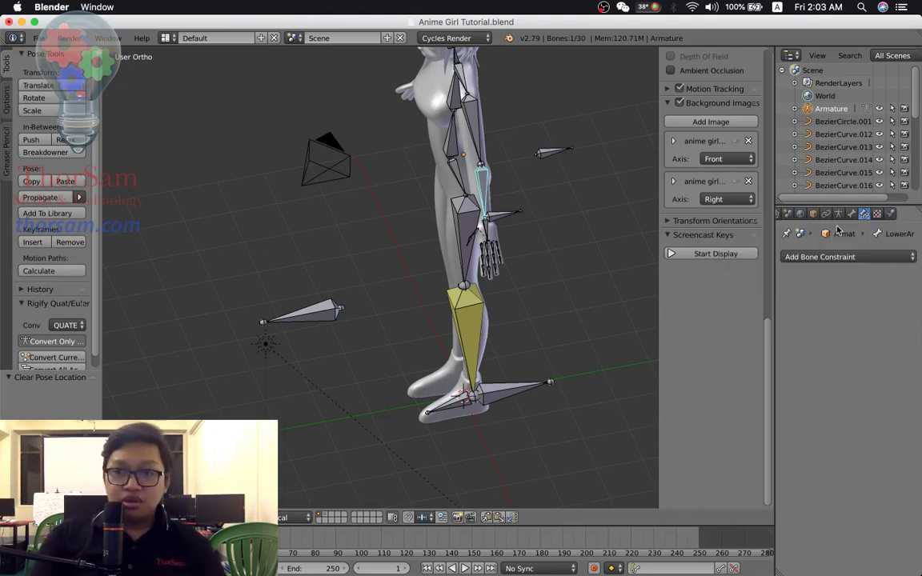
pyautogui.click(840, 257)
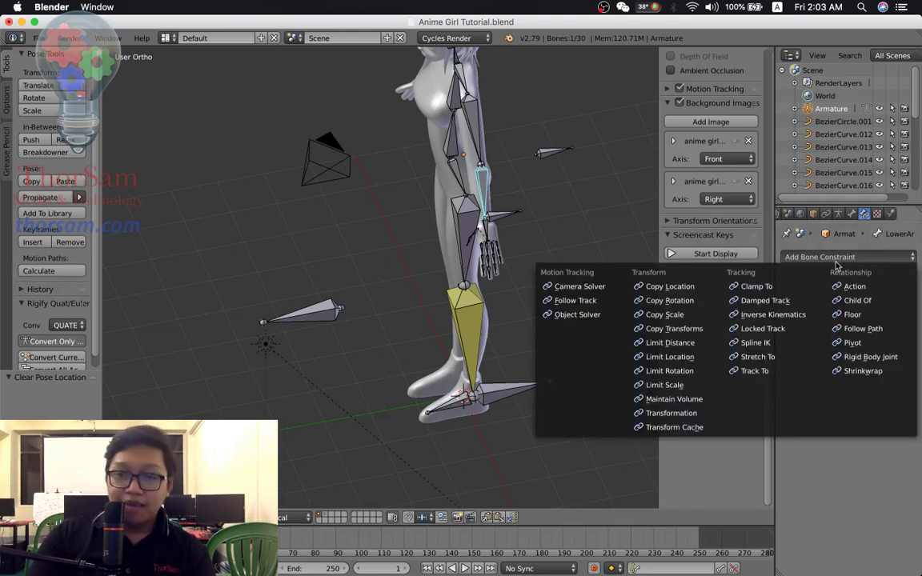
pyautogui.click(794, 314)
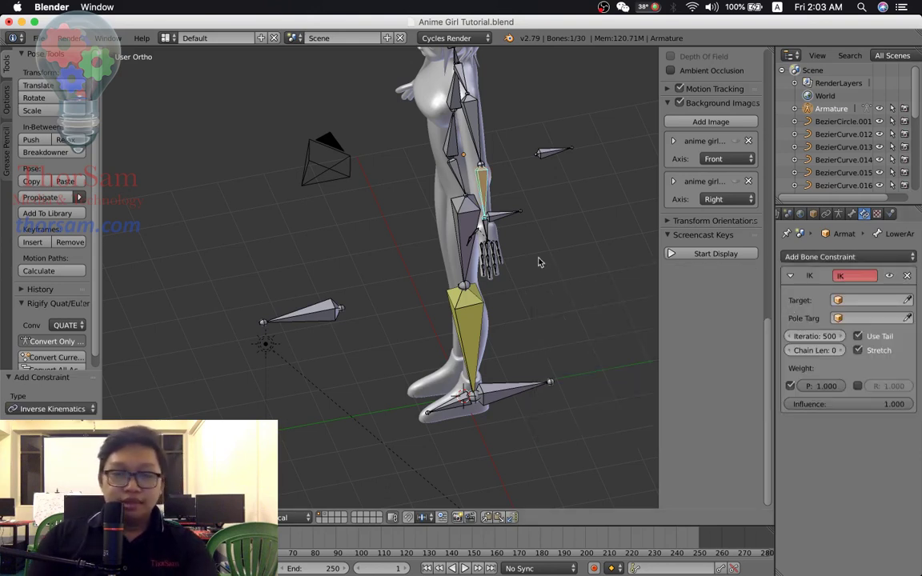
# Set the arm IK target to the Armature's HandTarget.L bone
pyautogui.moveTo(556, 271); pyautogui.dragTo(535, 256, button='middle')
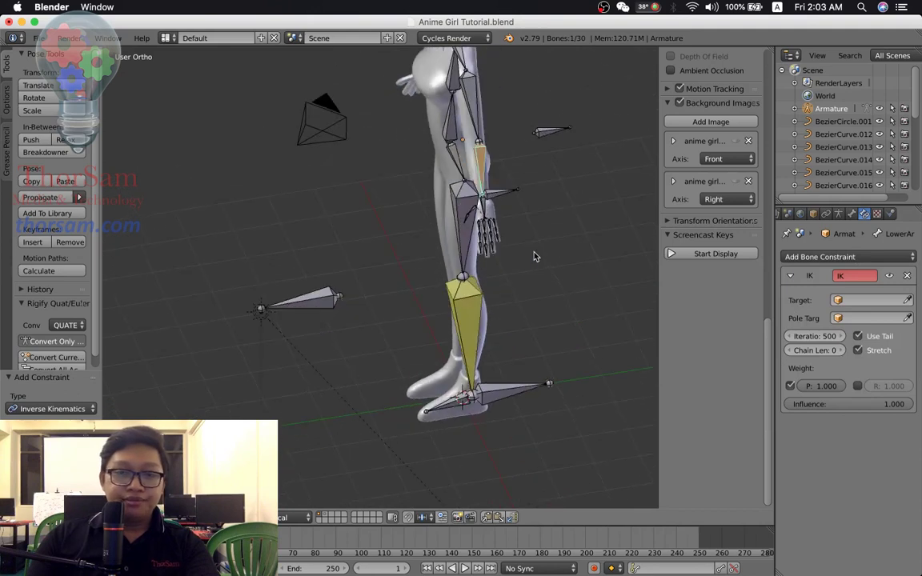
pyautogui.moveTo(535, 216)
pyautogui.keyDown('shift'); pyautogui.mouseDown(button='middle')
pyautogui.moveTo(536, 271)
pyautogui.moveTo(540, 264)
pyautogui.mouseUp(button='middle'); pyautogui.keyUp('shift')
pyautogui.moveTo(540, 261)
pyautogui.mouseDown(button='middle')
pyautogui.moveTo(563, 258)
pyautogui.moveTo(552, 274)
pyautogui.moveTo(529, 274)
pyautogui.mouseUp(button='middle')
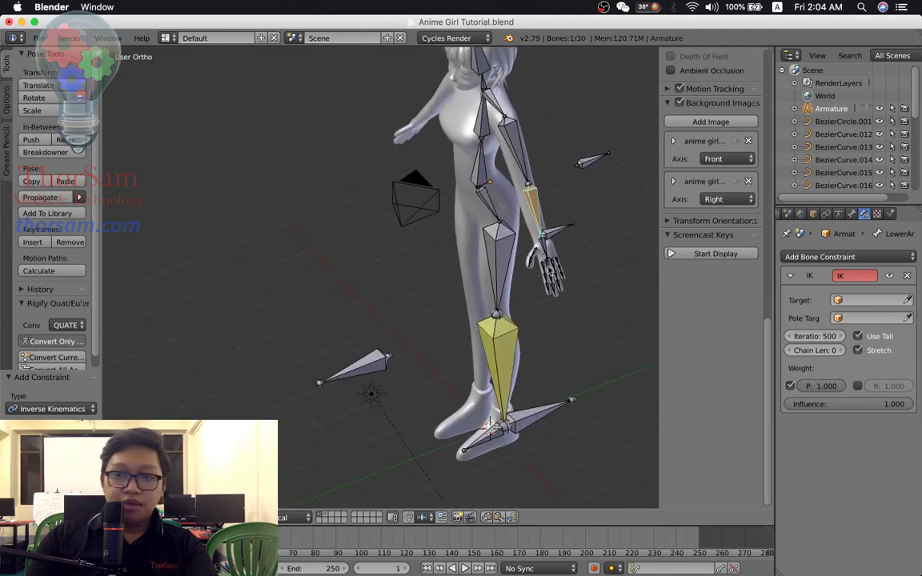
pyautogui.click(901, 301)
pyautogui.click(840, 319)
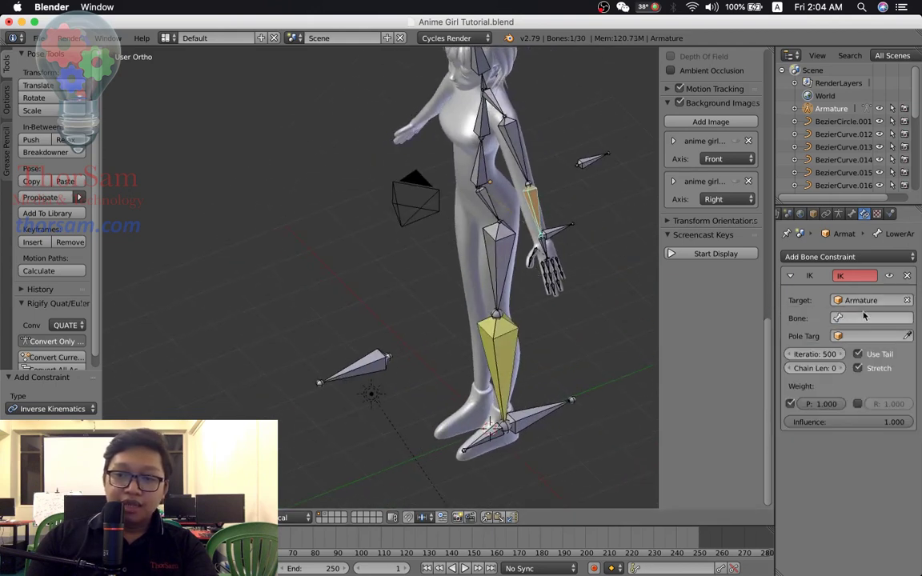
pyautogui.click(894, 320)
pyautogui.scroll(-6, 841, 376)
pyautogui.scroll(-4, 842, 376)
pyautogui.scroll(-6, 841, 376)
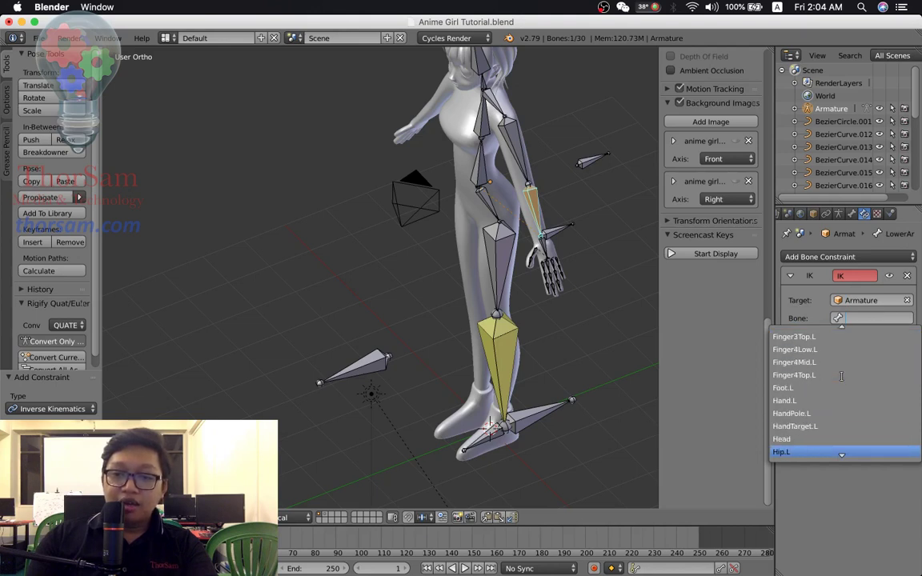
pyautogui.click(836, 425)
# Use the Armature's HandPole.L bone as the arm IK pole
pyautogui.click(868, 337)
pyautogui.click(865, 354)
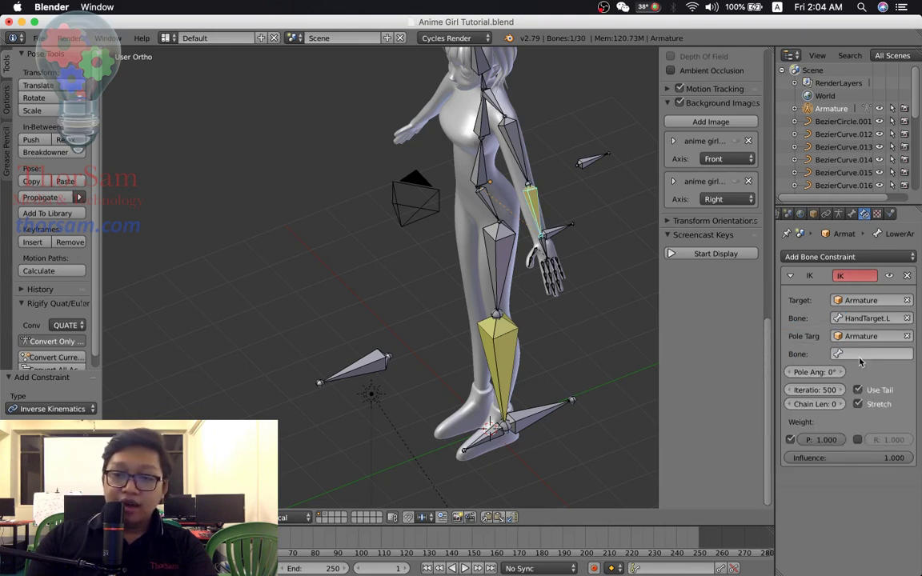
pyautogui.click(867, 353)
pyautogui.scroll(-3, 867, 353)
pyautogui.scroll(-7, 867, 353)
pyautogui.scroll(-8, 867, 353)
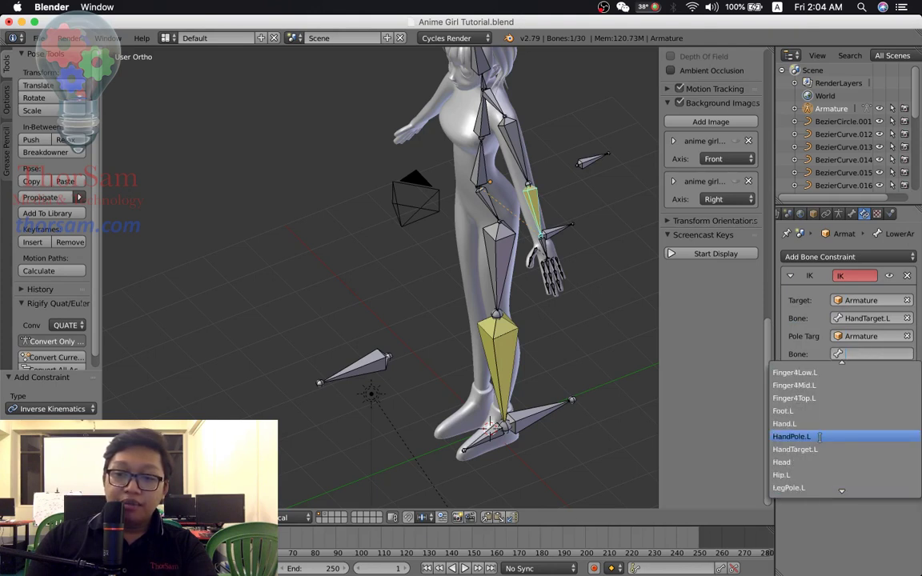
pyautogui.click(819, 437)
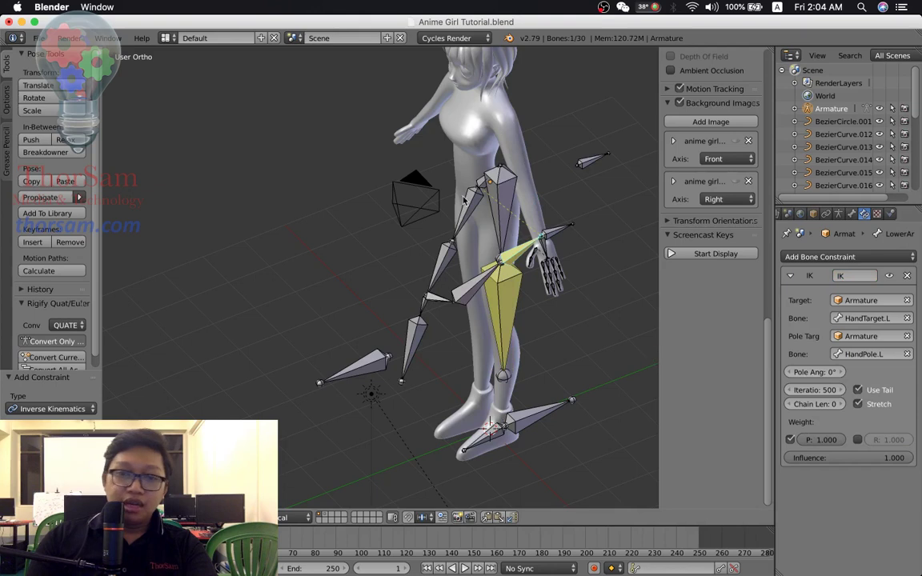
# Set the arm IK chain length to 2
pyautogui.scroll(3, 508, 257)
pyautogui.moveTo(509, 256); pyautogui.dragTo(560, 240, button='middle')
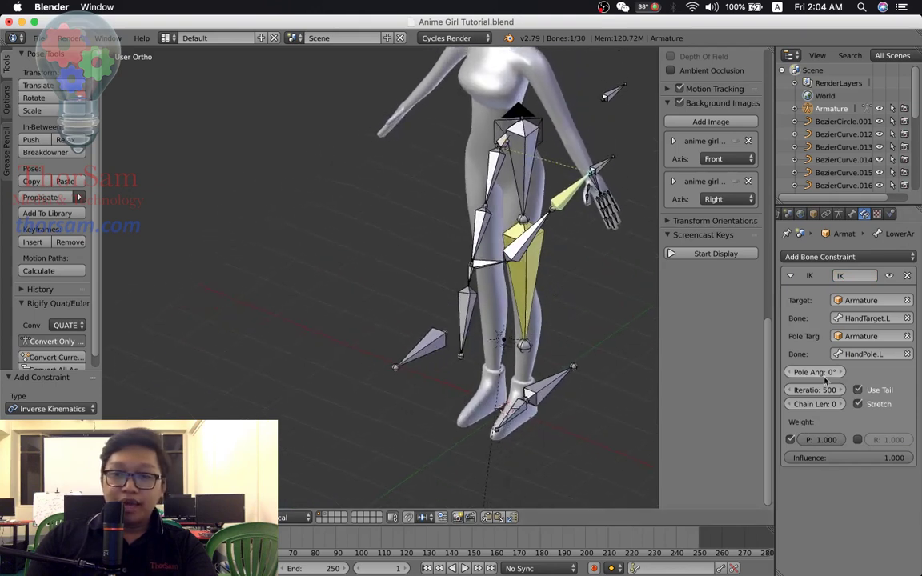
pyautogui.moveTo(815, 404)
pyautogui.moveTo(815, 404); pyautogui.dragTo(826, 405)
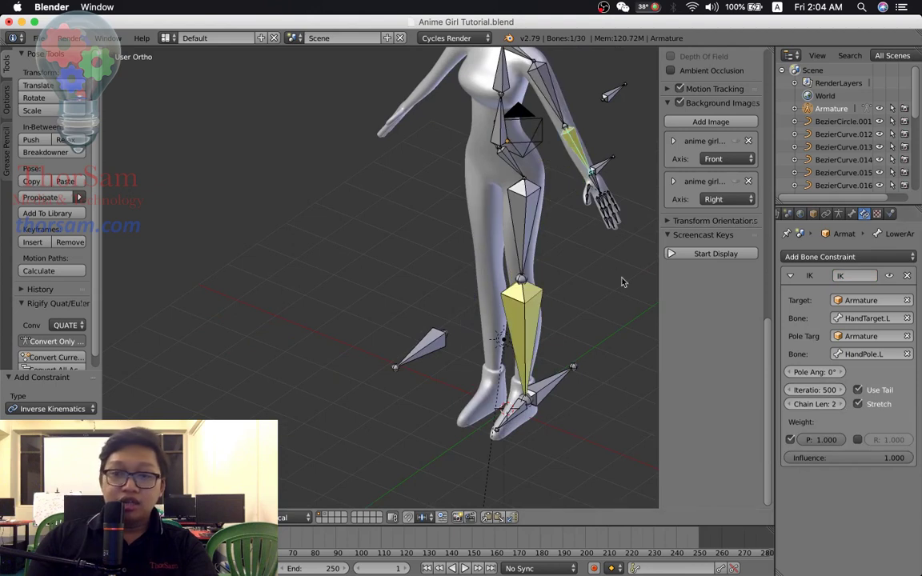
pyautogui.moveTo(612, 255); pyautogui.dragTo(577, 256, button='middle')
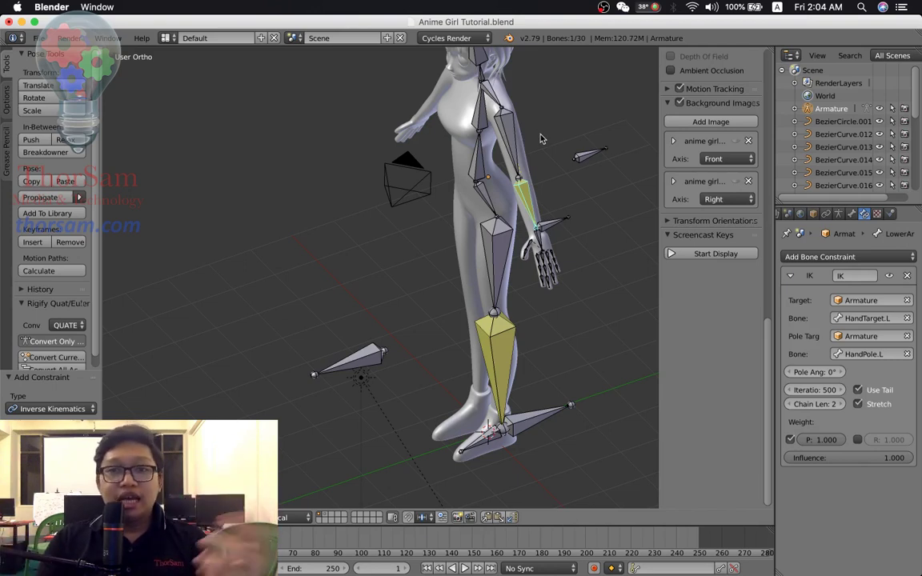
# Raise HandTarget.L in the side ortho view to test the arm IK
pyautogui.rightClick(543, 231)
pyautogui.moveTo(543, 234); pyautogui.dragTo(554, 233, button='middle')
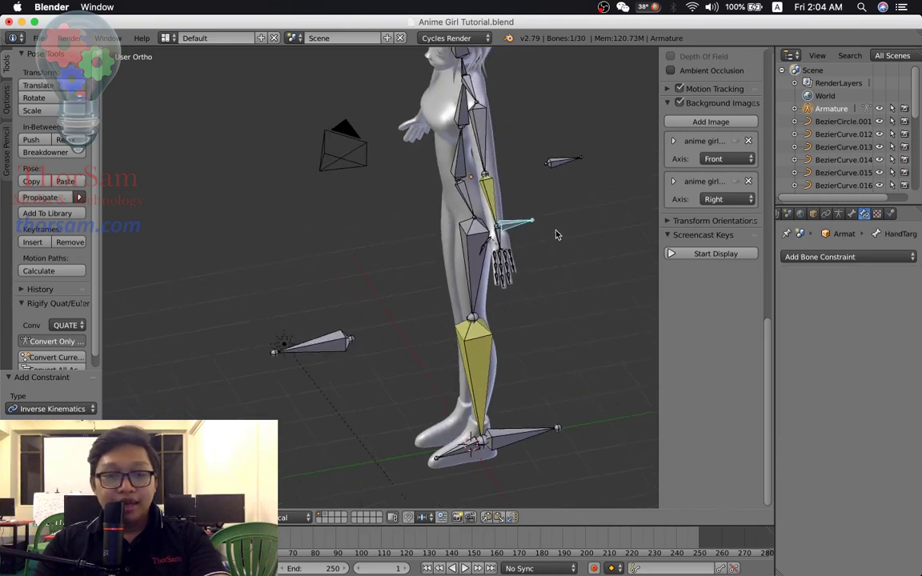
pyautogui.press('KP_3')
pyautogui.keyDown('shift'); pyautogui.scroll(3, 480, 152); pyautogui.keyUp('shift')
pyautogui.keyDown('shift'); pyautogui.scroll(3, 447, 230); pyautogui.keyUp('shift')
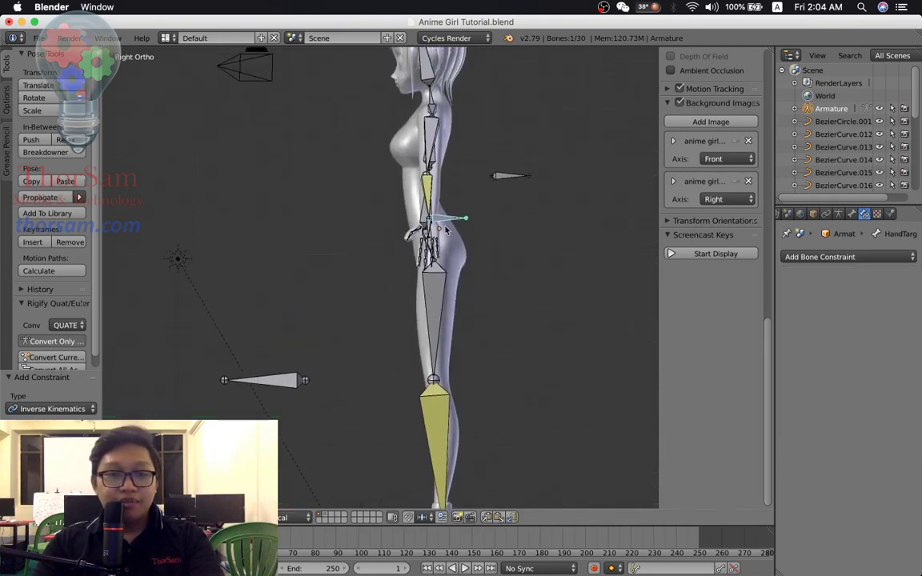
pyautogui.press('g')
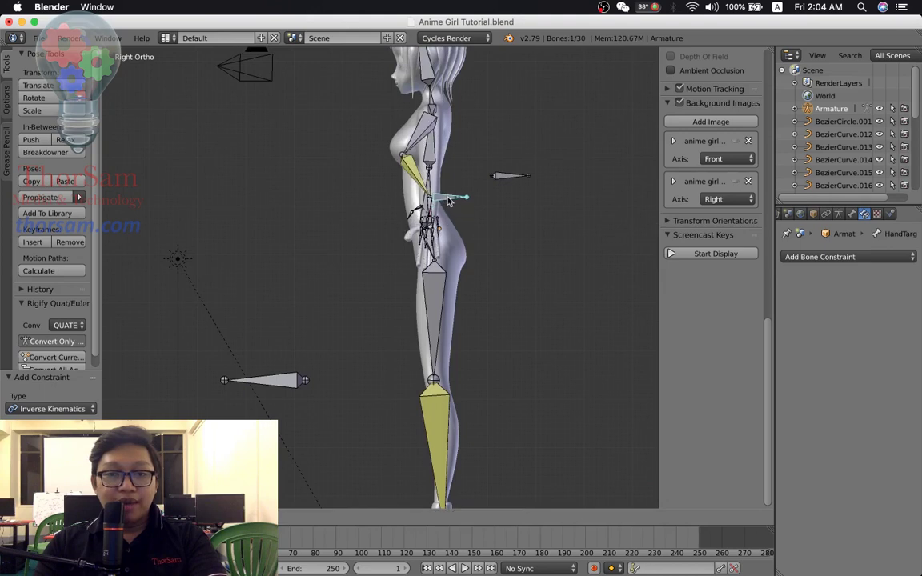
pyautogui.click(450, 196)
# Set the LowerArm.L IK pole angle to 180°, then select the arm's pole bone
pyautogui.moveTo(448, 195); pyautogui.dragTo(514, 253, button='middle')
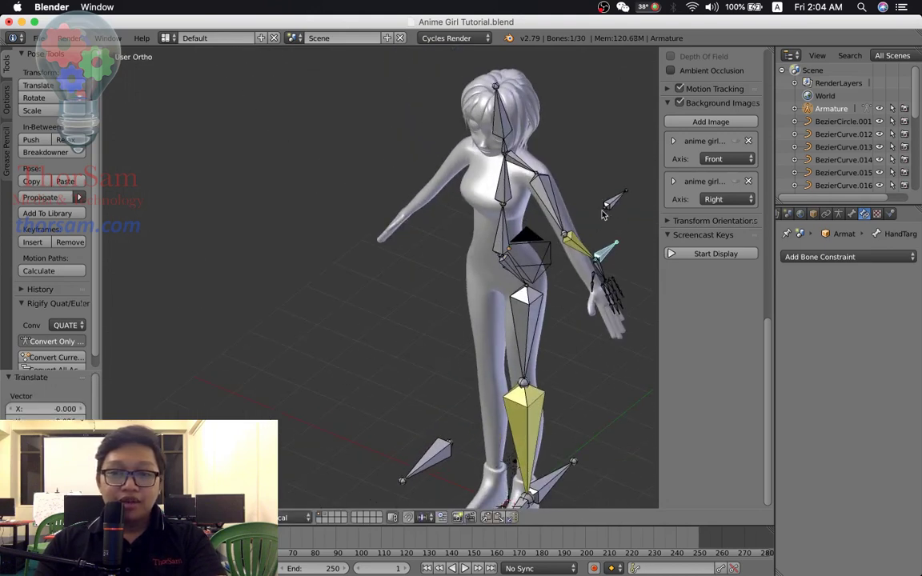
pyautogui.moveTo(601, 240)
pyautogui.mouseDown(button='middle')
pyautogui.moveTo(572, 232)
pyautogui.moveTo(421, 270)
pyautogui.mouseUp(button='middle')
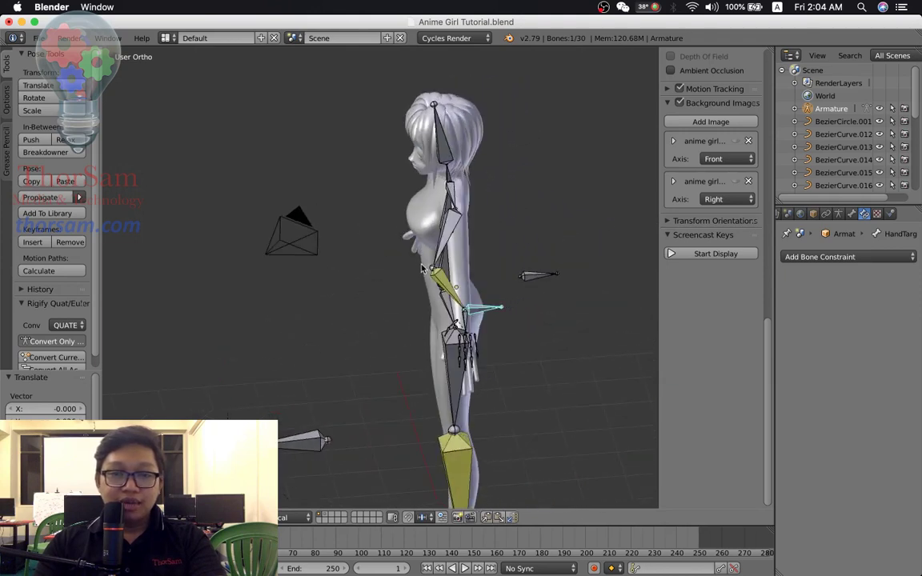
pyautogui.rightClick(440, 287)
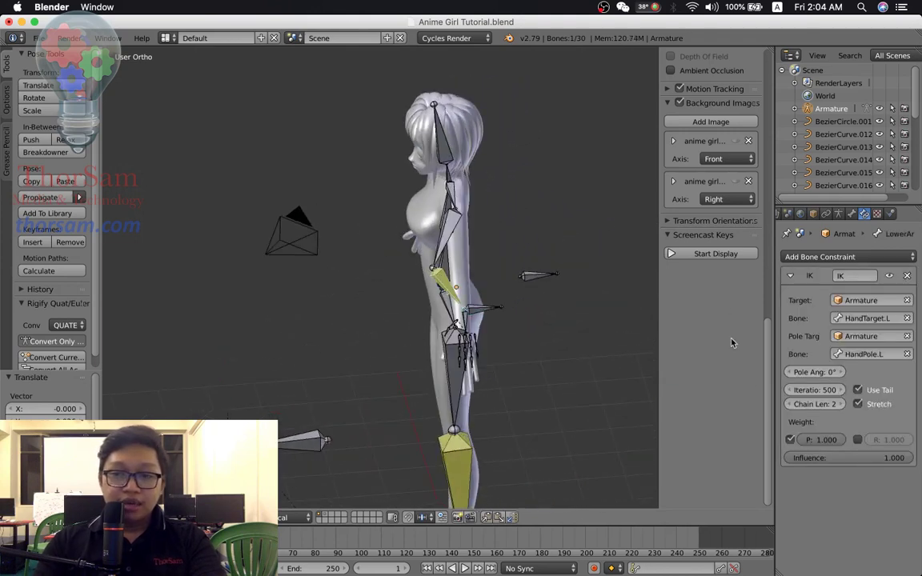
pyautogui.click(825, 373)
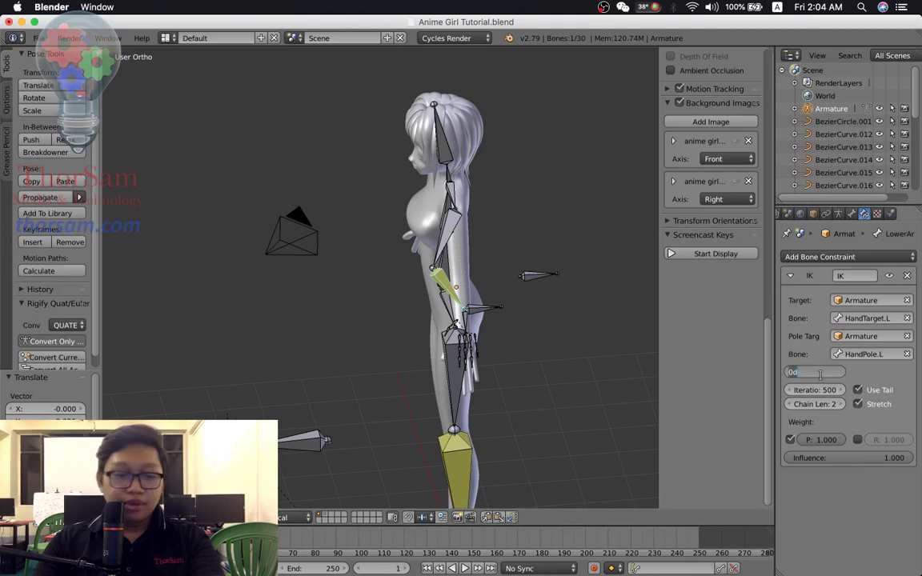
pyautogui.write('180')
pyautogui.press('Return')
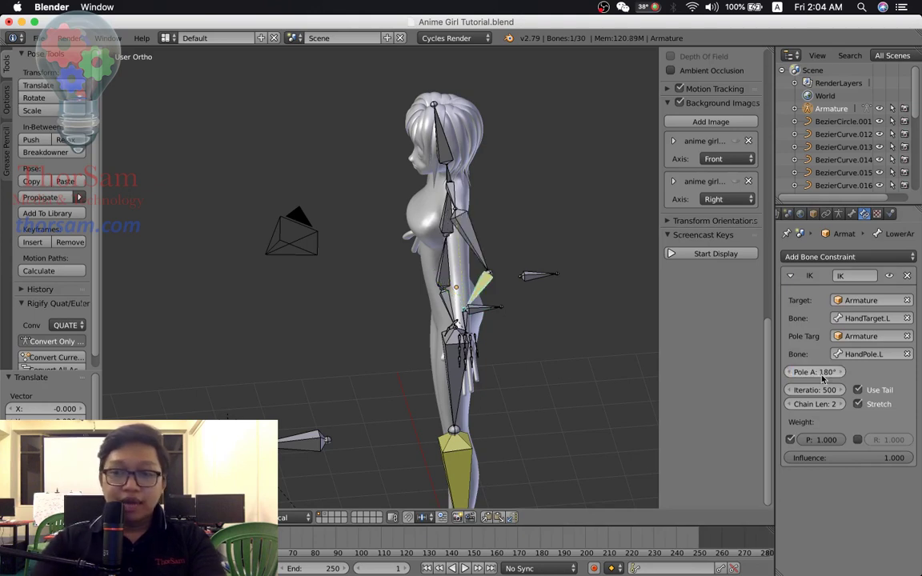
pyautogui.moveTo(648, 350)
pyautogui.mouseDown(button='middle')
pyautogui.moveTo(574, 304)
pyautogui.moveTo(476, 298)
pyautogui.mouseUp(button='middle')
pyautogui.rightClick(432, 285)
pyautogui.scroll(3, 480, 288)
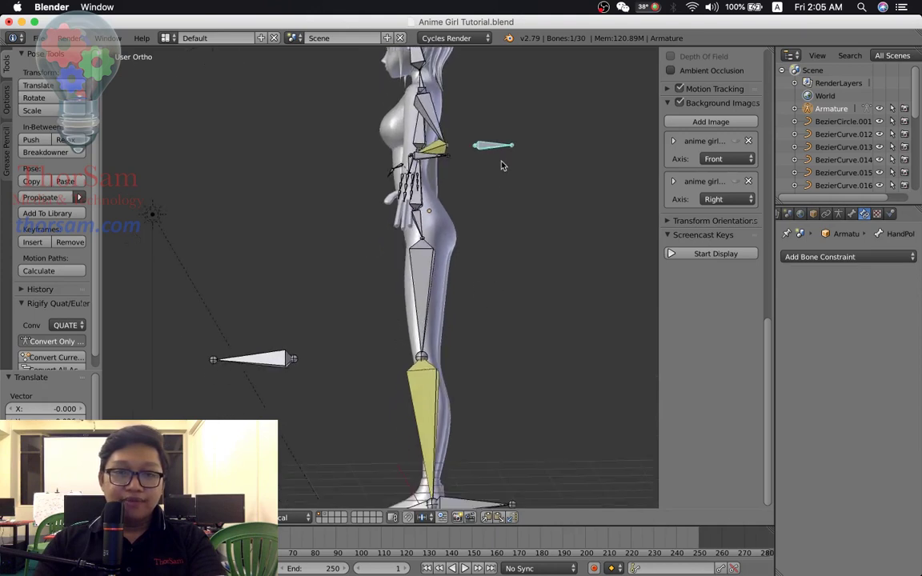
# Move HandPole.L to test the elbow bend, then reset it and HandTarget.L to rest
pyautogui.press('g')
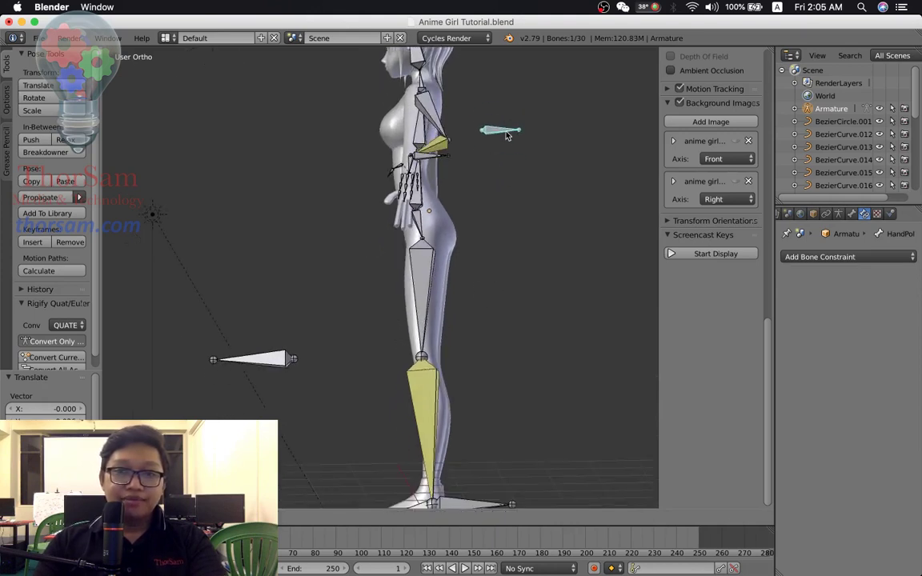
pyautogui.click(505, 138)
pyautogui.hotkey('alt', 'g')
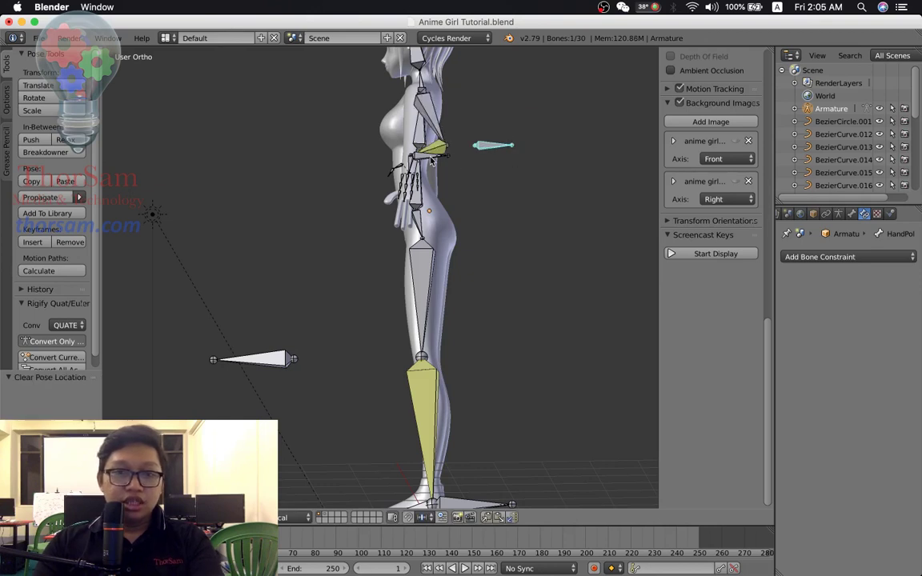
pyautogui.rightClick(428, 161)
pyautogui.hotkey('alt', 'g')
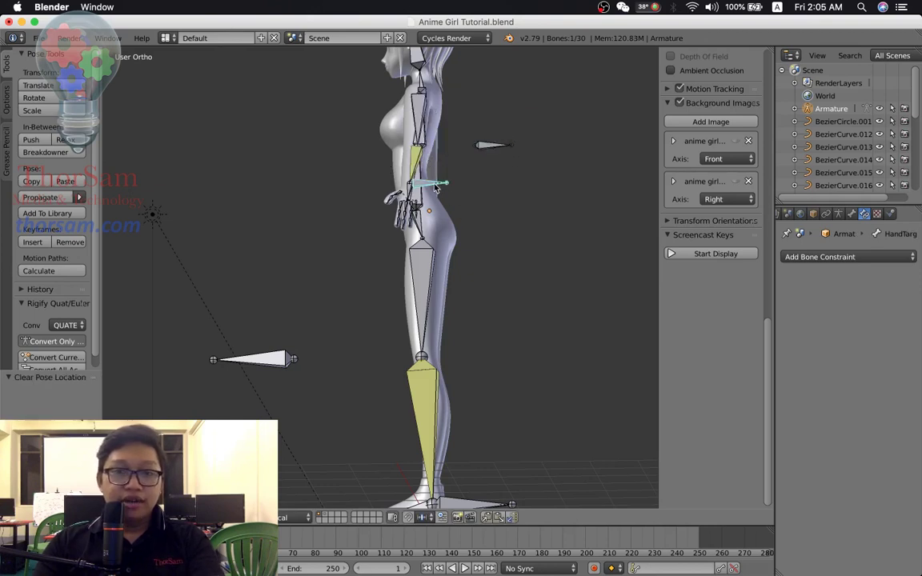
# Inspect the foot IK target and leg pole bones from several angles, ending in front ortho view
pyautogui.rightClick(487, 149)
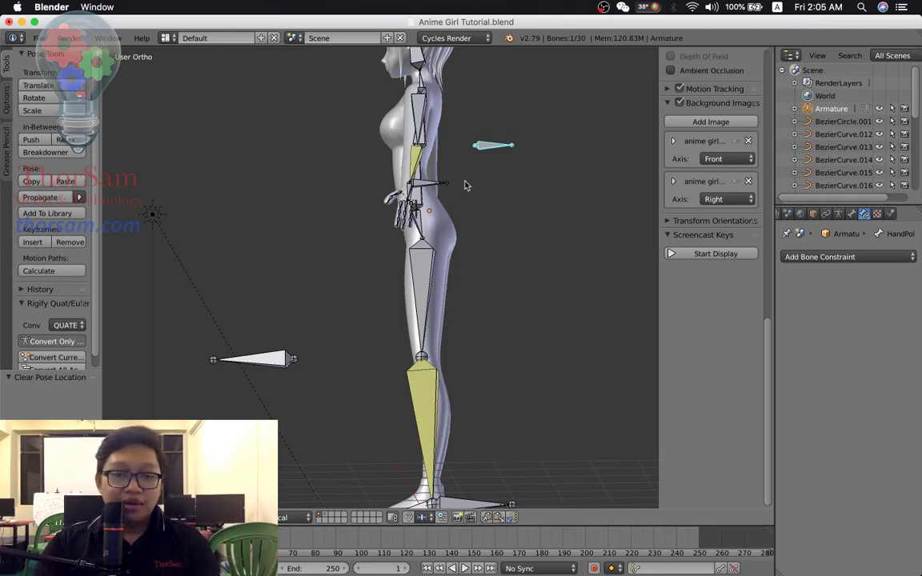
pyautogui.scroll(-3, 497, 461)
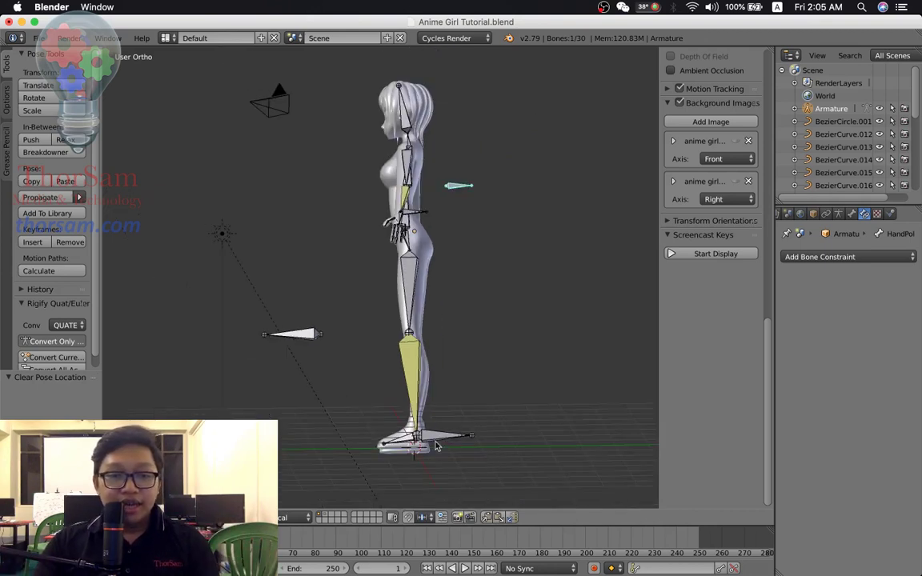
pyautogui.rightClick(471, 436)
pyautogui.rightClick(294, 338)
pyautogui.moveTo(294, 337); pyautogui.dragTo(463, 297, button='middle')
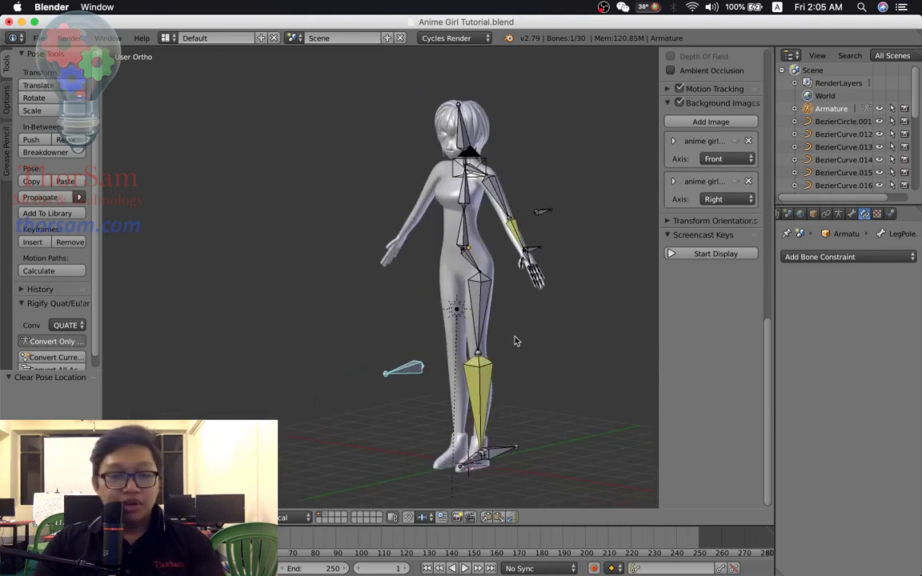
pyautogui.moveTo(488, 350); pyautogui.dragTo(541, 312, button='middle')
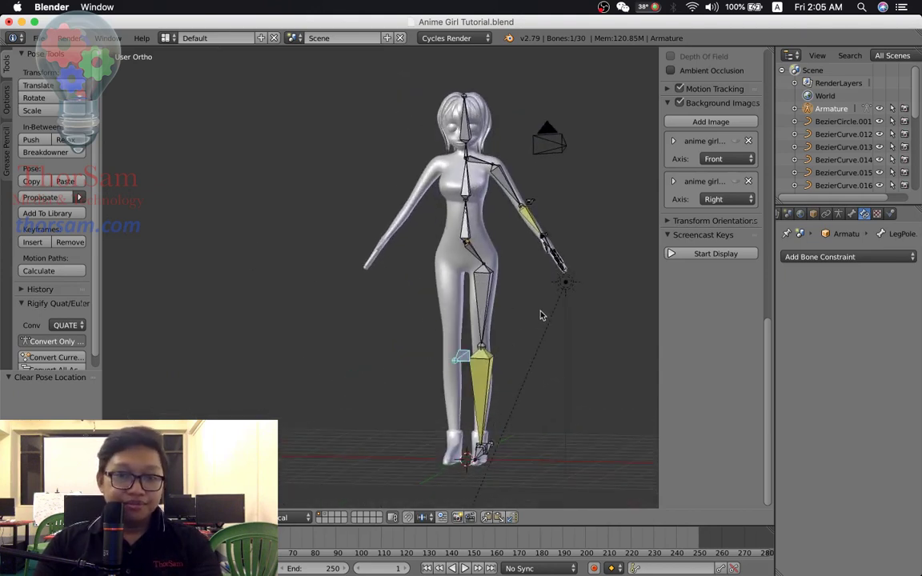
pyautogui.scroll(2, 541, 315)
pyautogui.scroll(-3, 541, 314)
pyautogui.scroll(-2, 500, 325)
pyautogui.moveTo(500, 325)
pyautogui.mouseDown(button='middle')
pyautogui.moveTo(481, 334)
pyautogui.moveTo(483, 300)
pyautogui.mouseUp(button='middle')
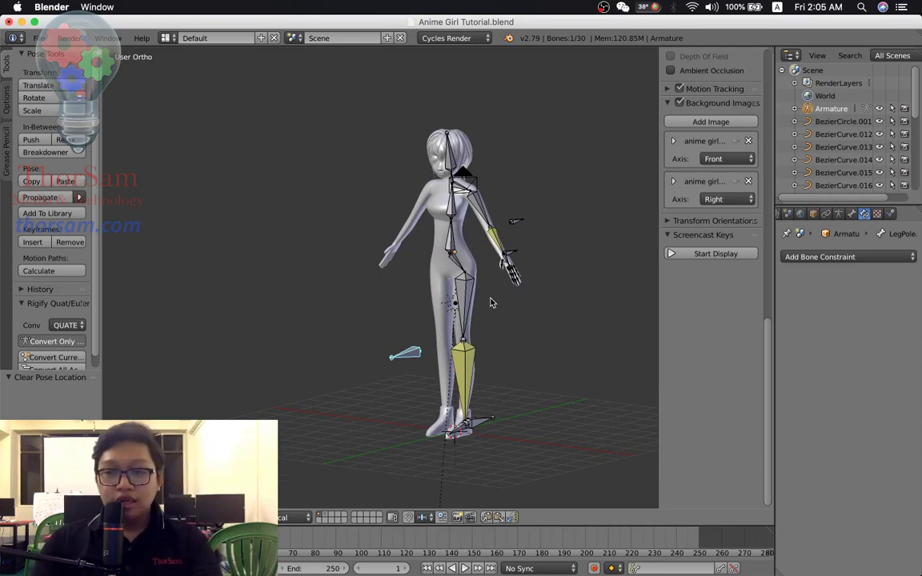
pyautogui.scroll(2, 494, 261)
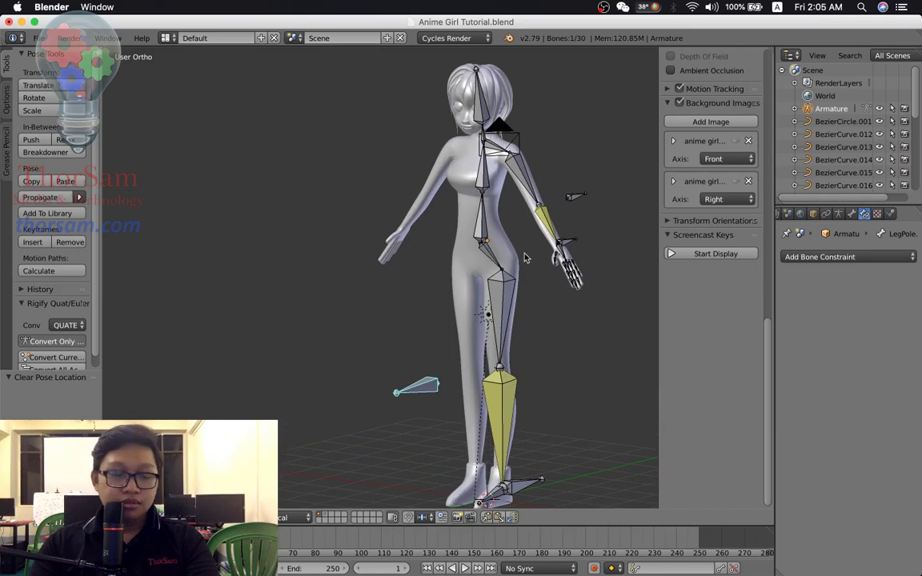
pyautogui.moveTo(525, 258); pyautogui.dragTo(515, 255, button='middle')
pyautogui.moveTo(497, 320)
pyautogui.mouseDown(button='middle')
pyautogui.moveTo(528, 311)
pyautogui.moveTo(476, 320)
pyautogui.mouseUp(button='middle')
pyautogui.scroll(2, 528, 310)
pyautogui.scroll(-4, 534, 313)
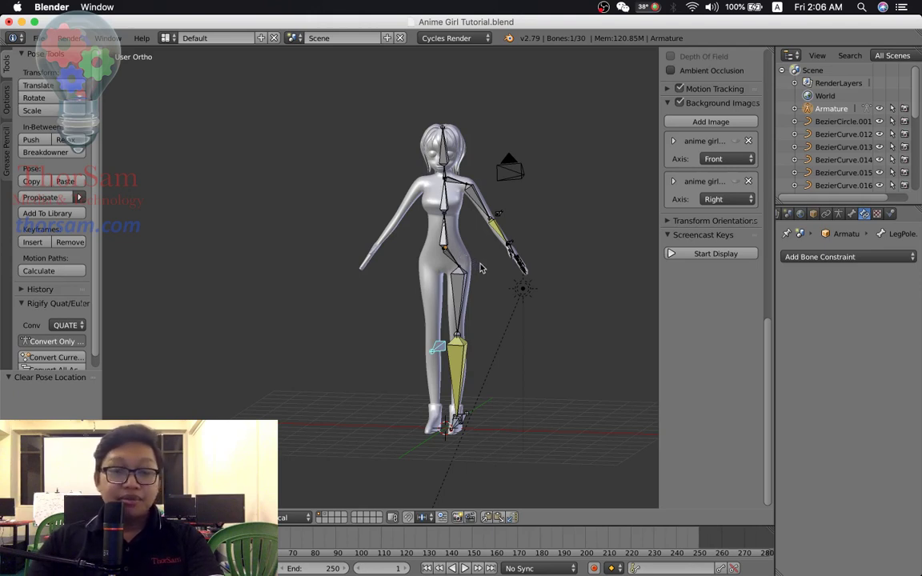
pyautogui.press('KP_1')
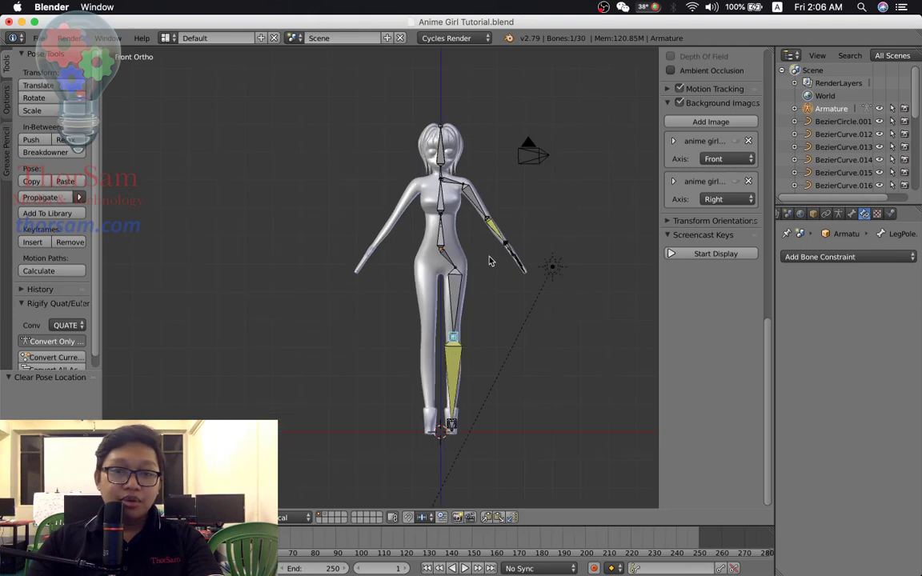
# Select the shoulder, arm chain, hip, thigh, shin and foot bones
pyautogui.scroll(2, 491, 267)
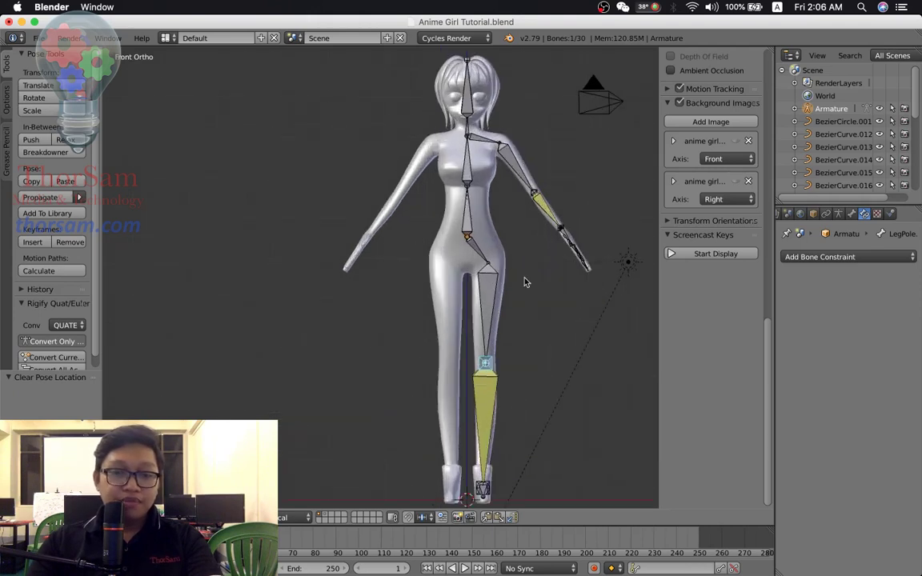
pyautogui.keyDown('shift'); pyautogui.moveTo(525, 281); pyautogui.dragTo(472, 266, button='middle'); pyautogui.keyUp('shift')
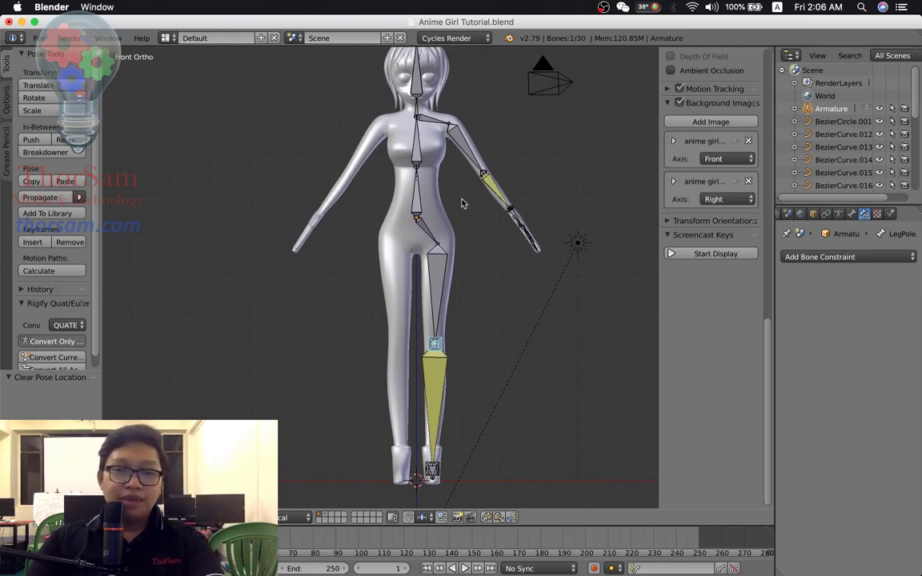
pyautogui.rightClick(430, 122)
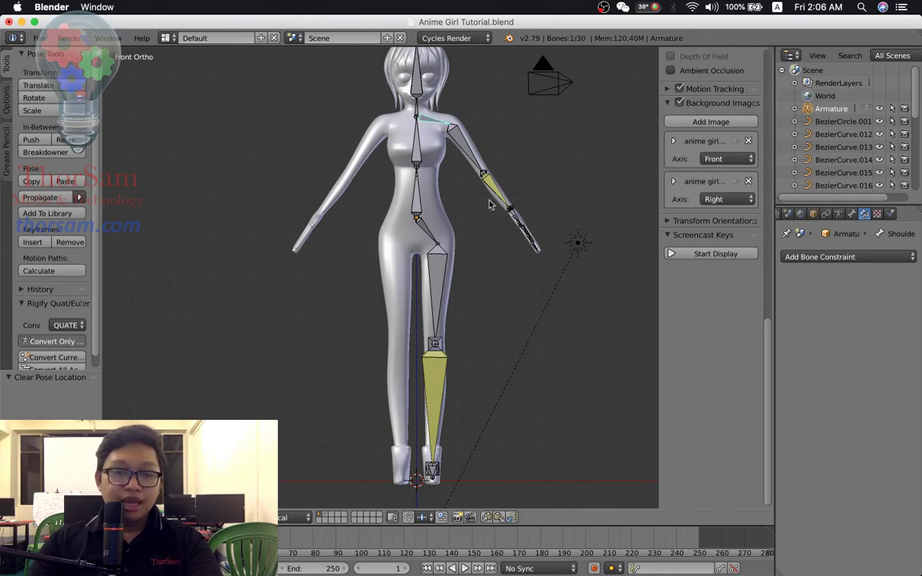
pyautogui.press('c')
pyautogui.moveTo(440, 121)
pyautogui.mouseDown()
pyautogui.moveTo(424, 136)
pyautogui.moveTo(456, 184)
pyautogui.moveTo(476, 210)
pyautogui.moveTo(534, 246)
pyautogui.mouseUp()
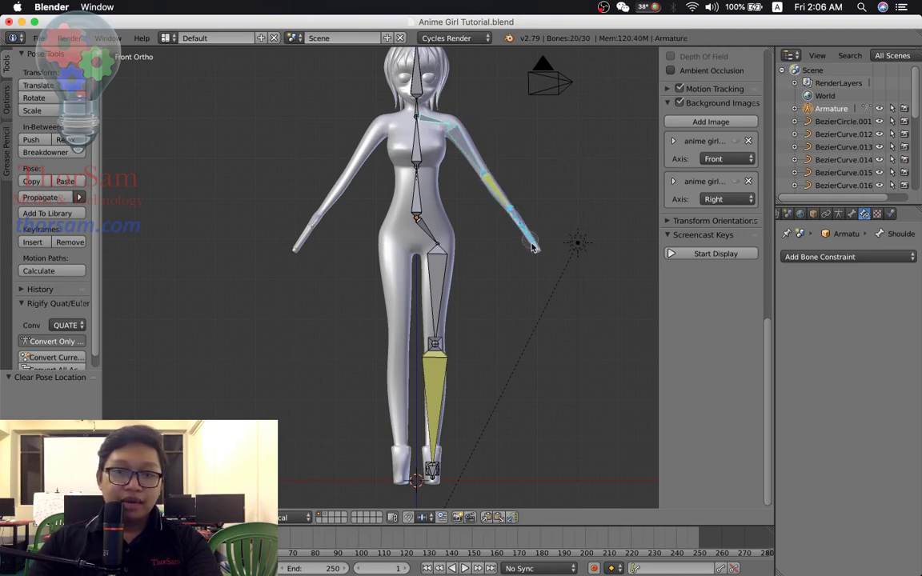
pyautogui.moveTo(476, 252); pyautogui.dragTo(436, 242)
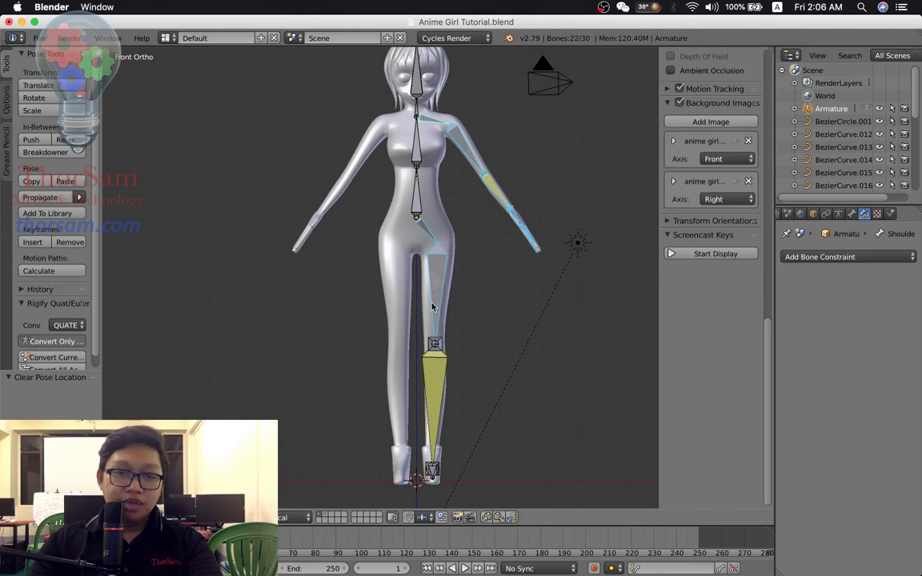
pyautogui.moveTo(437, 351); pyautogui.dragTo(433, 399)
pyautogui.moveTo(433, 455); pyautogui.dragTo(432, 473)
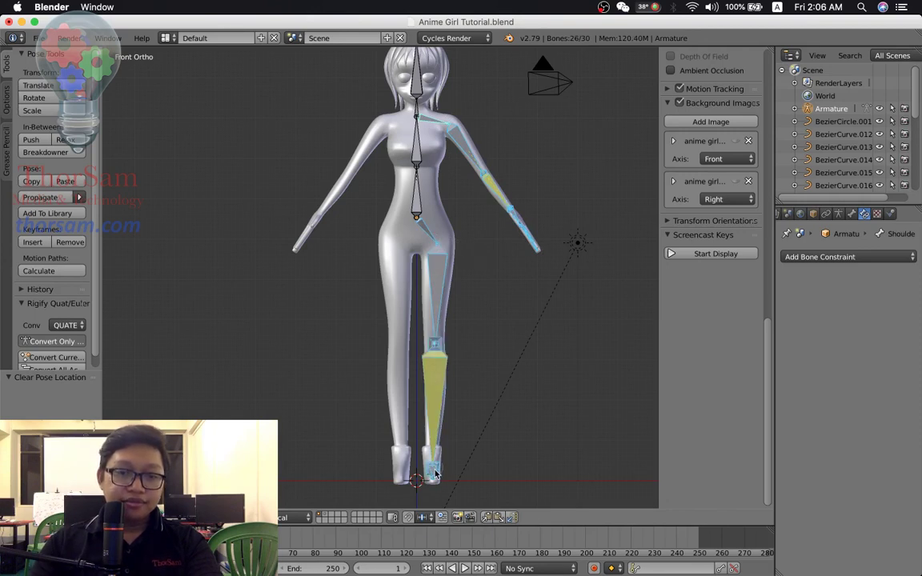
# Inspect the rig from behind and the side, then bring up the mode list
pyautogui.moveTo(527, 313); pyautogui.dragTo(411, 319, button='middle')
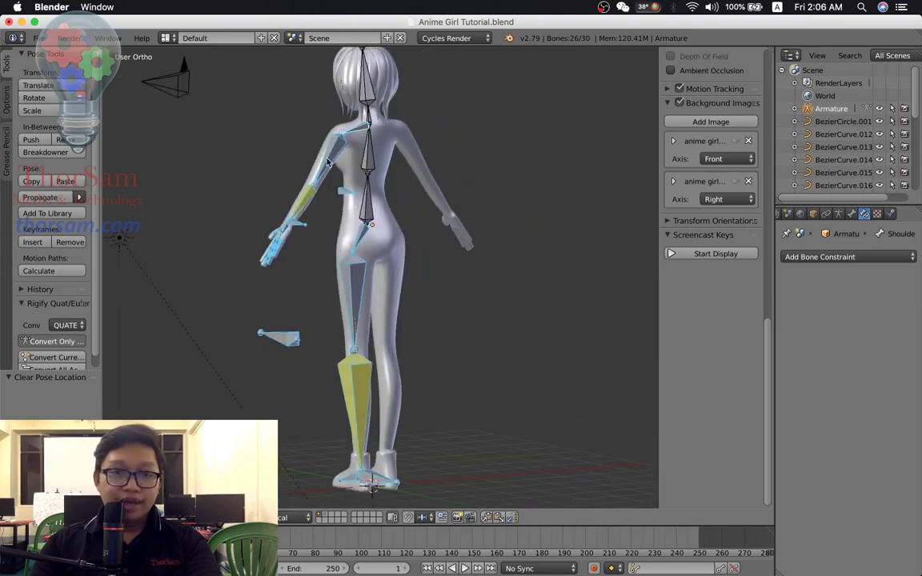
pyautogui.moveTo(375, 212)
pyautogui.mouseDown(button='middle')
pyautogui.moveTo(488, 229)
pyautogui.moveTo(472, 228)
pyautogui.mouseUp(button='middle')
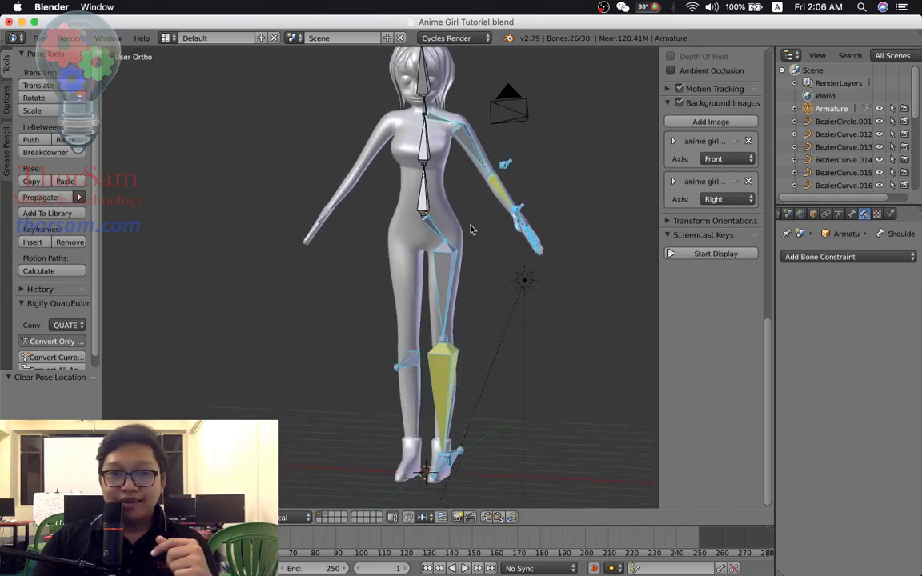
pyautogui.scroll(2, 471, 226)
pyautogui.scroll(2, 471, 225)
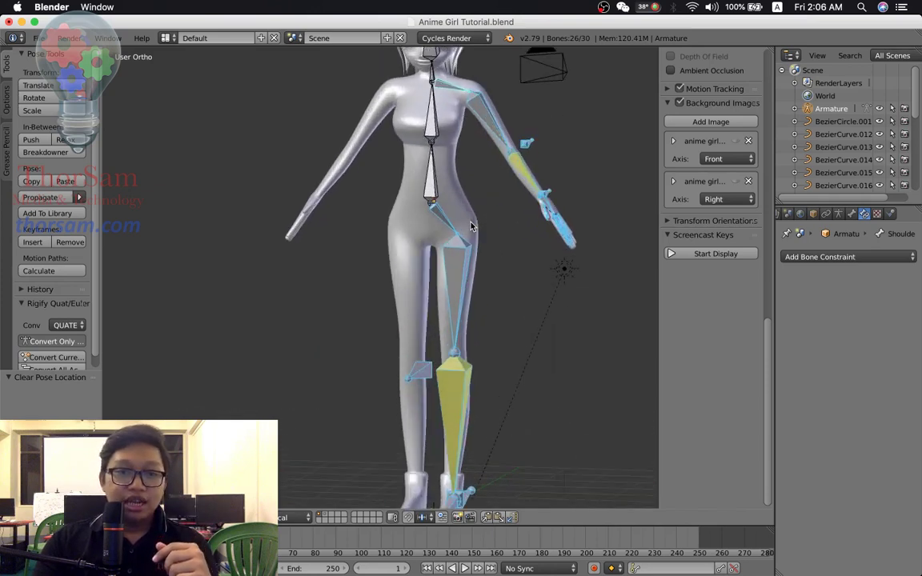
pyautogui.scroll(-5, 471, 225)
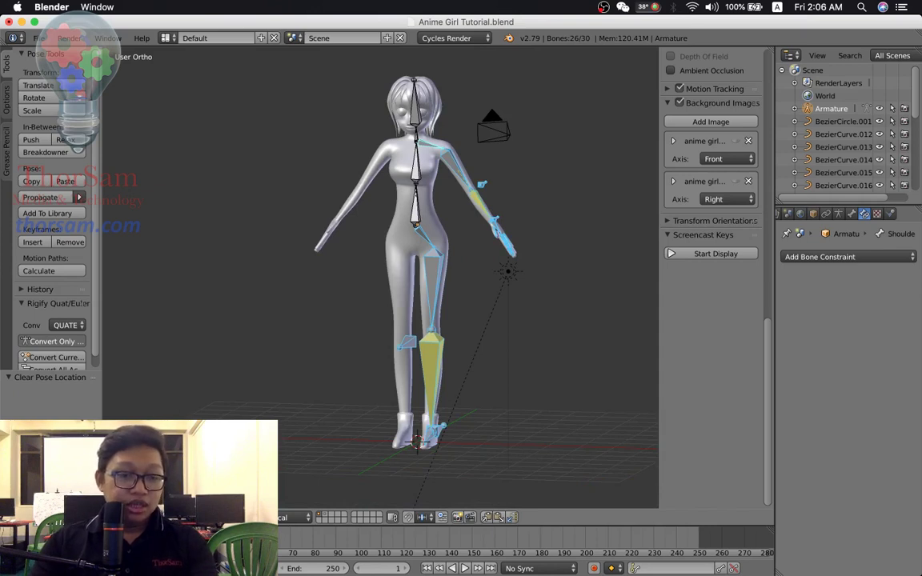
pyautogui.click(160, 519)
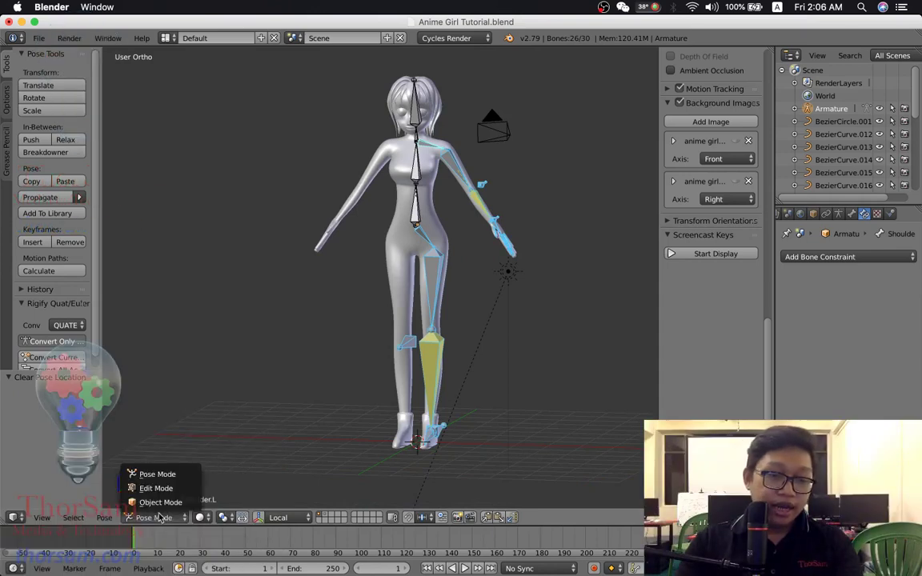
# Symmetrize the armature in Edit Mode to mirror the bones across X
pyautogui.click(156, 488)
pyautogui.moveTo(373, 243)
pyautogui.mouseDown(button='middle')
pyautogui.moveTo(404, 272)
pyautogui.moveTo(457, 253)
pyautogui.mouseUp(button='middle')
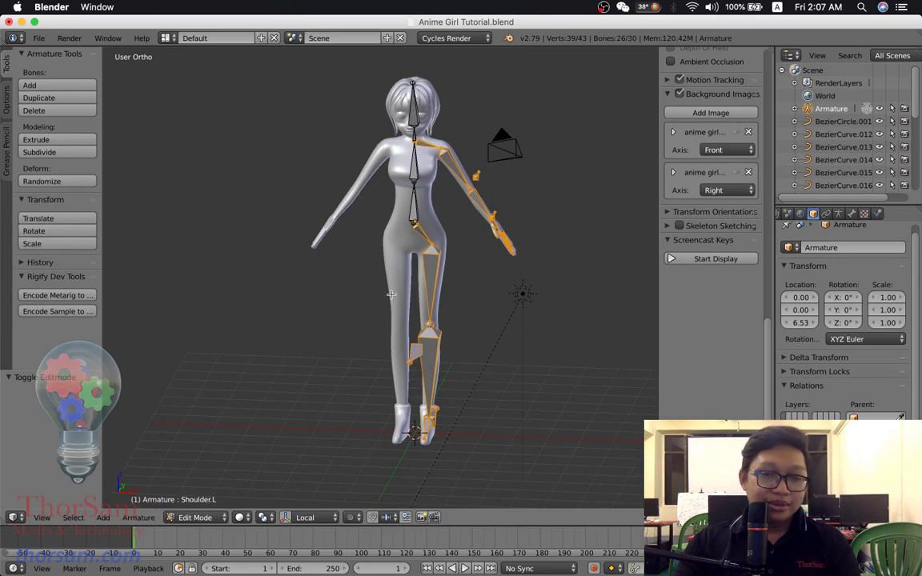
pyautogui.click(136, 524)
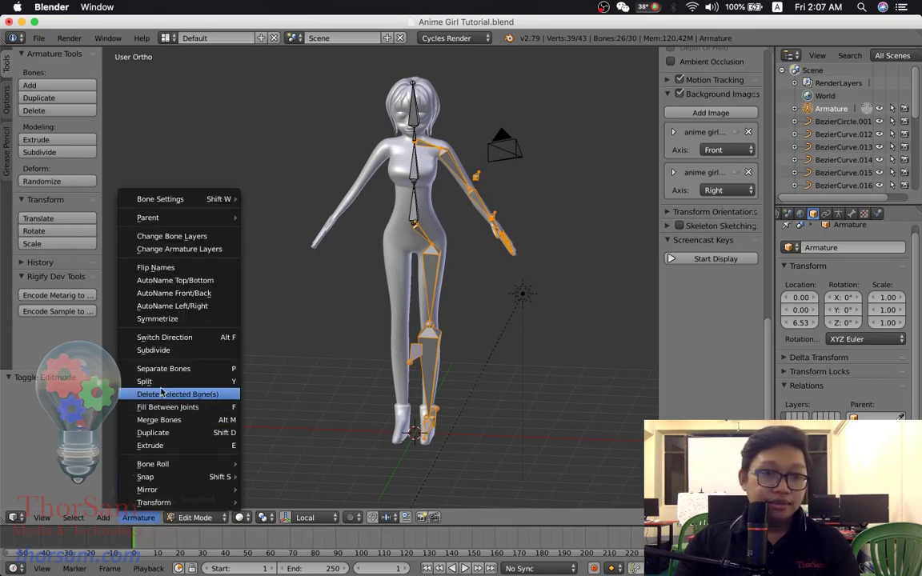
pyautogui.click(180, 320)
# Check the mirrored bones, select LegTarget.R, and return to Pose Mode
pyautogui.moveTo(473, 276)
pyautogui.mouseDown(button='middle')
pyautogui.moveTo(517, 325)
pyautogui.moveTo(451, 309)
pyautogui.moveTo(500, 315)
pyautogui.moveTo(580, 254)
pyautogui.mouseUp(button='middle')
pyautogui.moveTo(494, 417)
pyautogui.mouseDown(button='middle')
pyautogui.moveTo(446, 430)
pyautogui.moveTo(391, 395)
pyautogui.mouseUp(button='middle')
pyautogui.rightClick(449, 427)
pyautogui.click(195, 517)
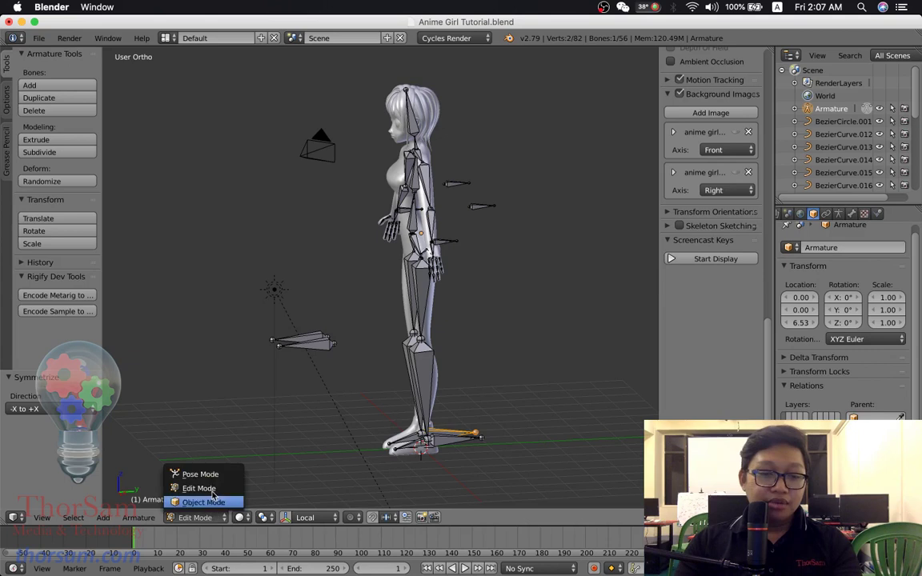
pyautogui.click(204, 471)
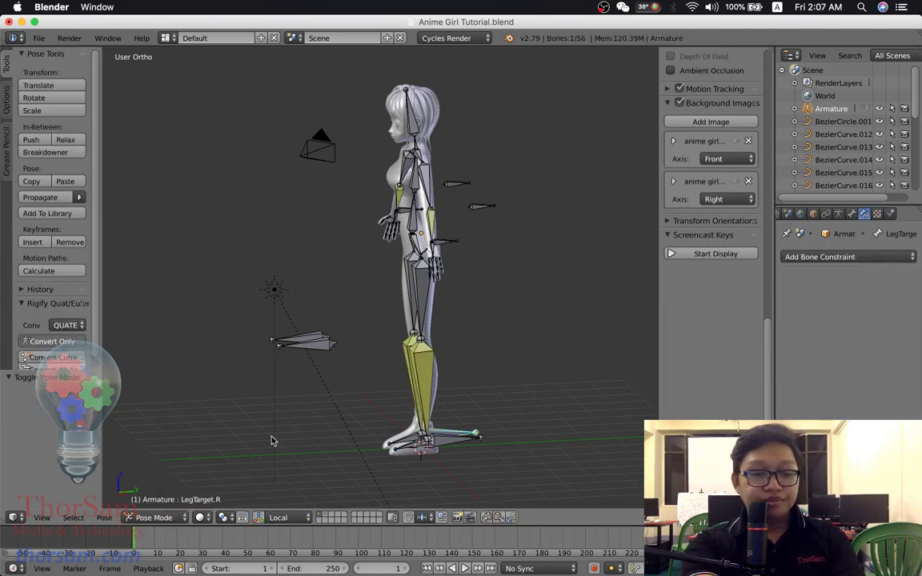
pyautogui.moveTo(475, 417); pyautogui.dragTo(466, 420, button='middle')
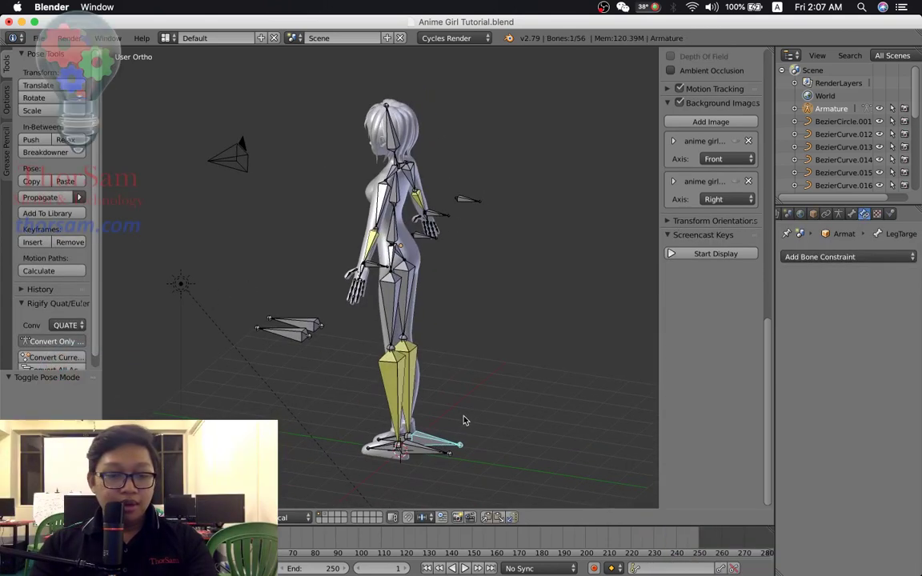
# Raise the foot IK target twice in left side view, clearing its location each time
pyautogui.press('ctrl+KP_3')
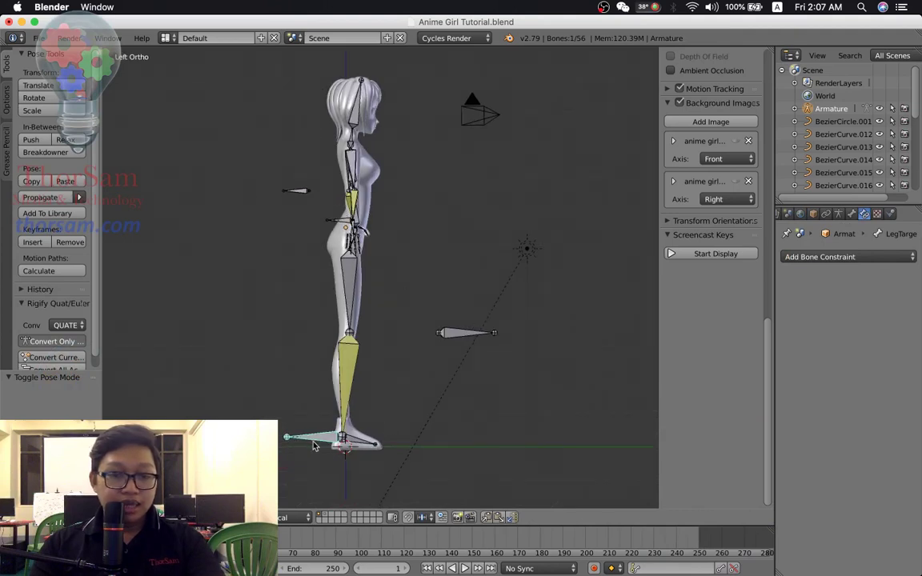
pyautogui.moveTo(317, 446); pyautogui.dragTo(336, 418)
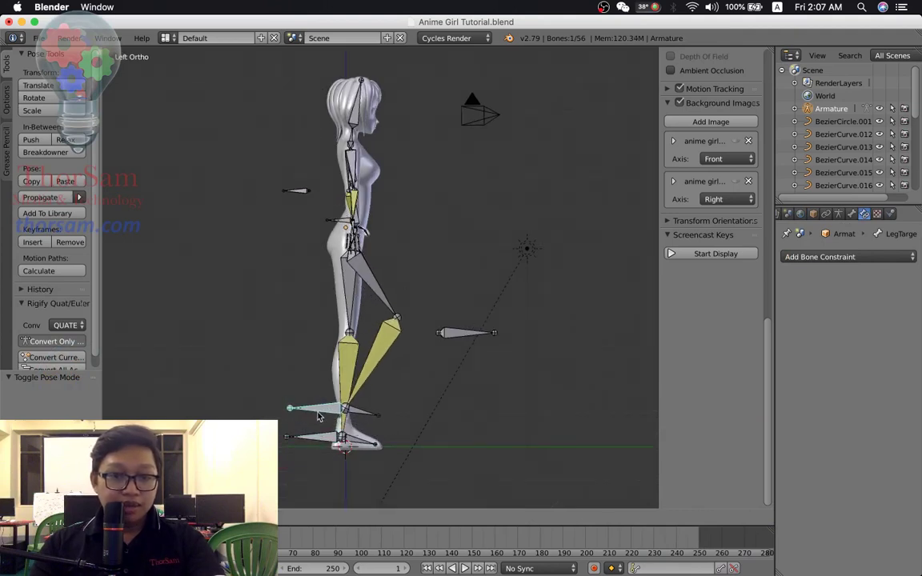
pyautogui.moveTo(344, 425)
pyautogui.mouseDown(button='middle')
pyautogui.moveTo(410, 478)
pyautogui.moveTo(437, 484)
pyautogui.moveTo(411, 468)
pyautogui.mouseUp(button='middle')
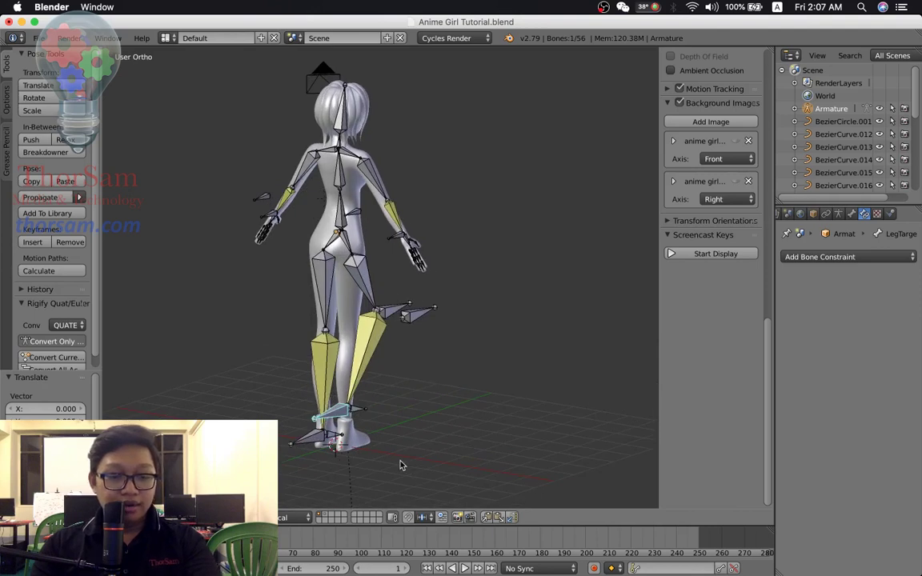
pyautogui.hotkey('alt', 'g')
pyautogui.moveTo(303, 445); pyautogui.dragTo(329, 467, button='middle')
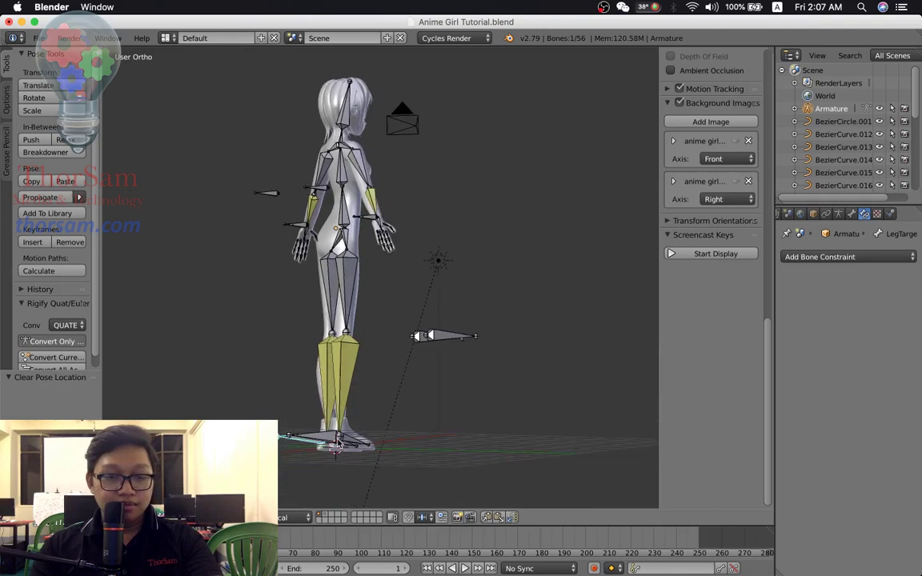
pyautogui.press('g')
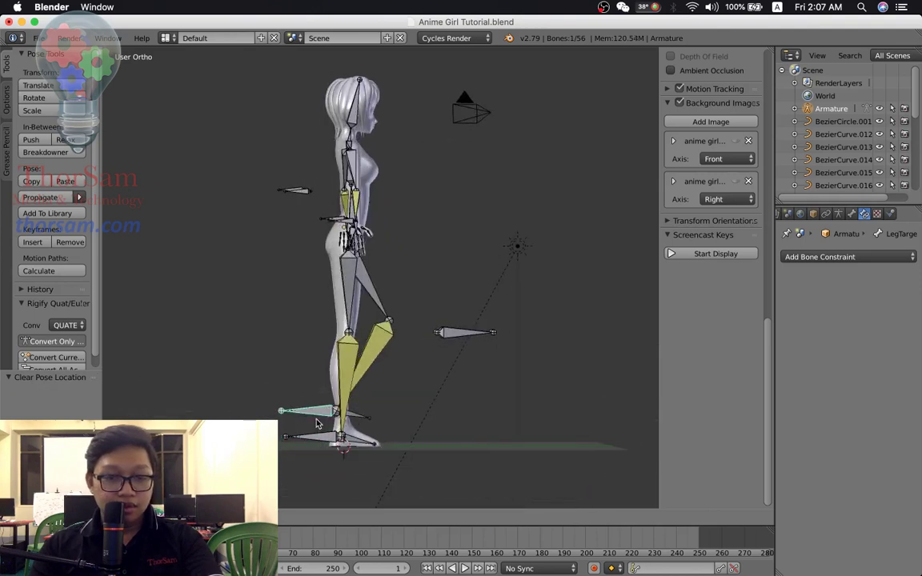
pyautogui.click(349, 440)
pyautogui.hotkey('alt', 'g')
pyautogui.moveTo(344, 436); pyautogui.dragTo(376, 465, button='middle')
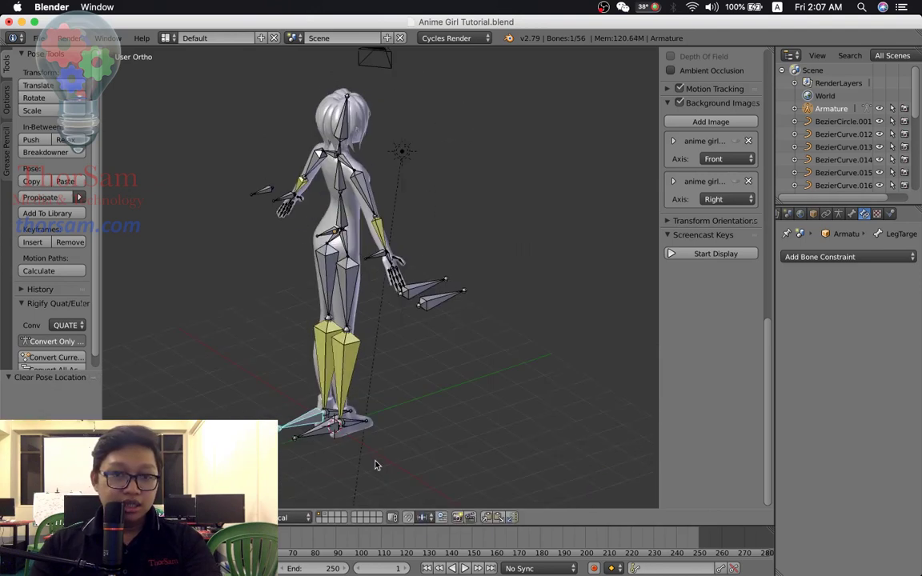
pyautogui.moveTo(411, 342); pyautogui.dragTo(377, 323, button='middle')
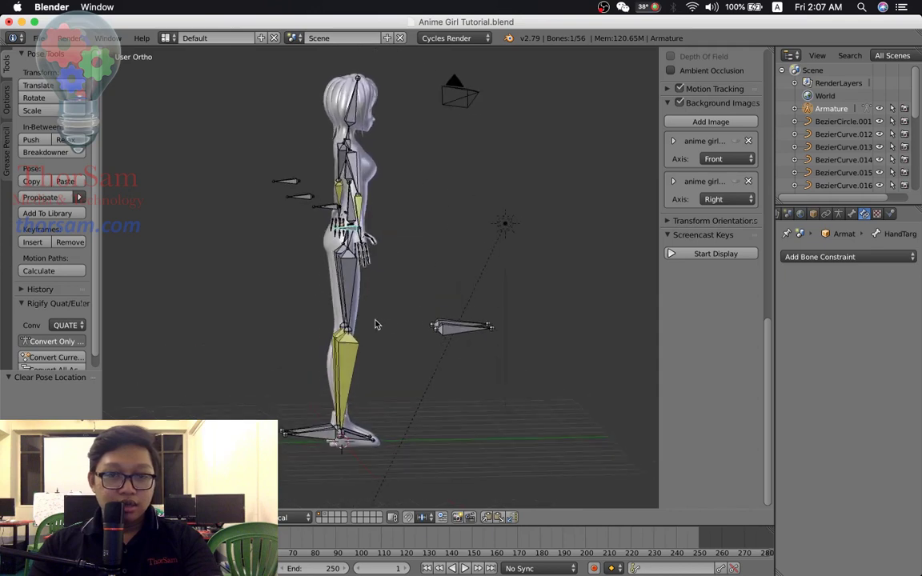
# Change the lower arm's IK pole angle to 0°
pyautogui.press('g')
pyautogui.click(374, 319)
pyautogui.moveTo(375, 319)
pyautogui.mouseDown(button='middle')
pyautogui.moveTo(355, 311)
pyautogui.moveTo(403, 308)
pyautogui.mouseUp(button='middle')
pyautogui.rightClick(394, 259)
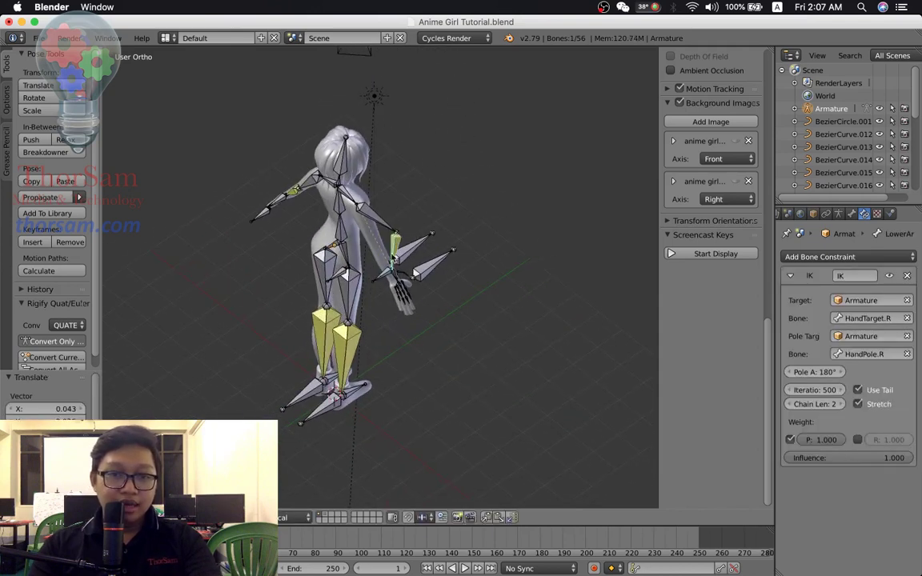
pyautogui.click(813, 371)
pyautogui.write('0')
pyautogui.press('Return')
# Test the hand pole bend, then reset the hand pole and hand target to rest
pyautogui.moveTo(530, 333)
pyautogui.mouseDown(button='middle')
pyautogui.moveTo(496, 324)
pyautogui.moveTo(281, 196)
pyautogui.mouseUp(button='middle')
pyautogui.rightClick(294, 201)
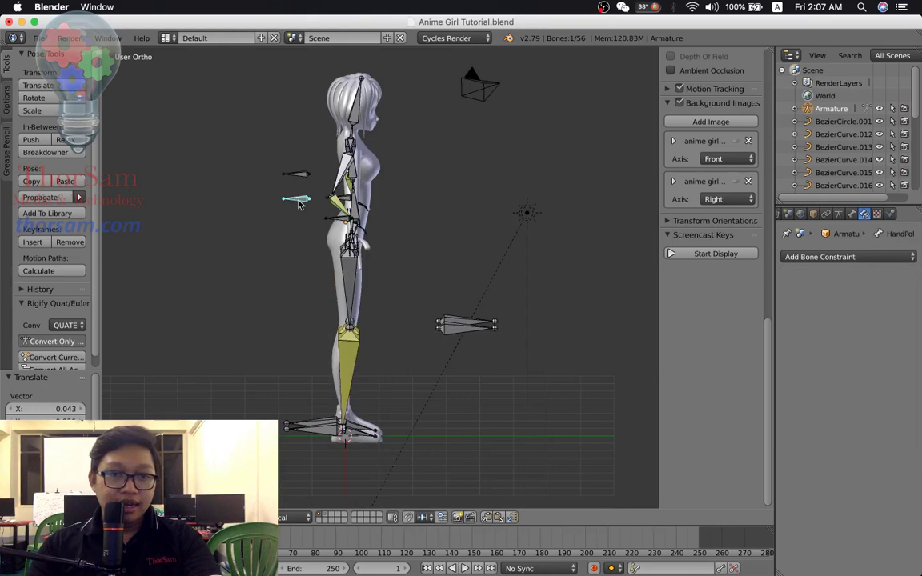
pyautogui.press('g')
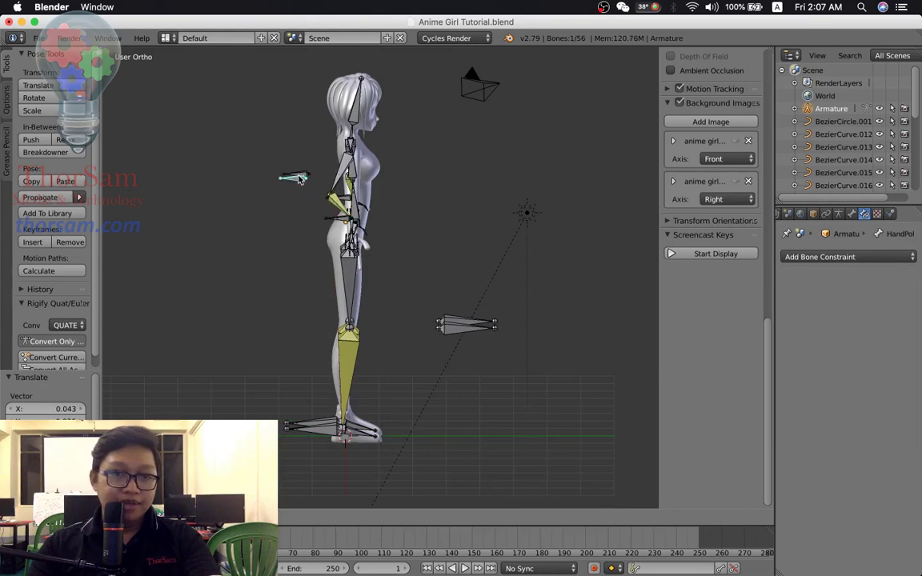
pyautogui.click(295, 201)
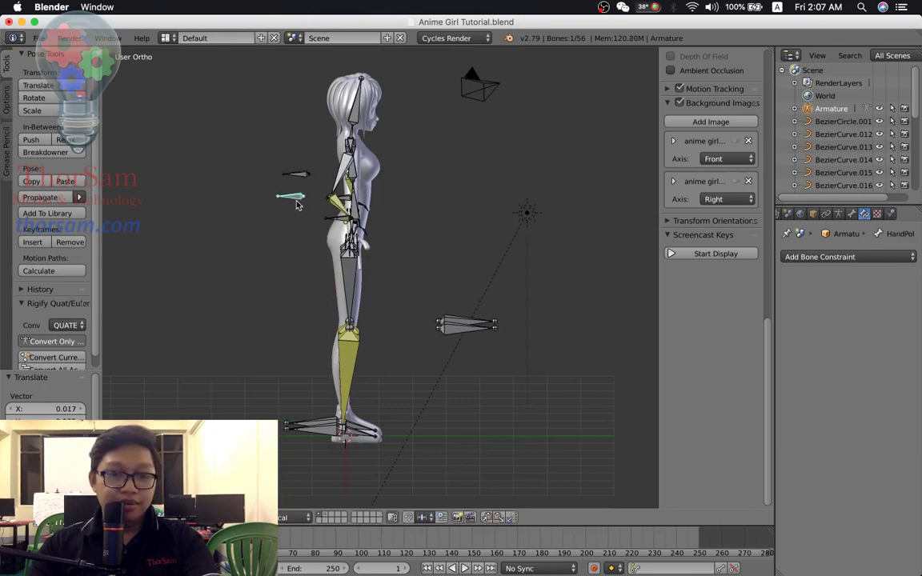
pyautogui.hotkey('alt', 'g')
pyautogui.rightClick(335, 221)
pyautogui.hotkey('alt', 'g')
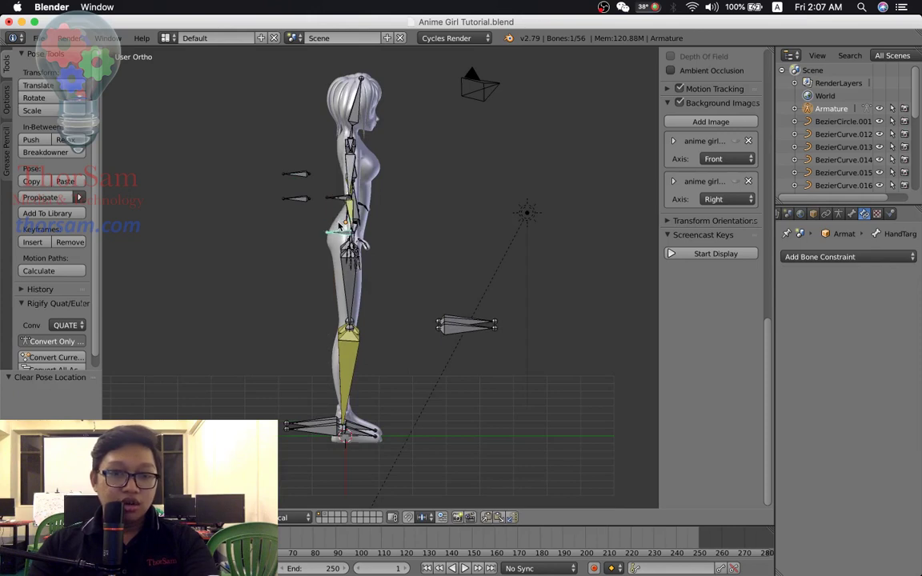
# Orbit around the character and select the body mesh Cube
pyautogui.moveTo(390, 313)
pyautogui.mouseDown(button='middle')
pyautogui.moveTo(510, 285)
pyautogui.moveTo(426, 253)
pyautogui.moveTo(458, 266)
pyautogui.moveTo(483, 313)
pyautogui.mouseUp(button='middle')
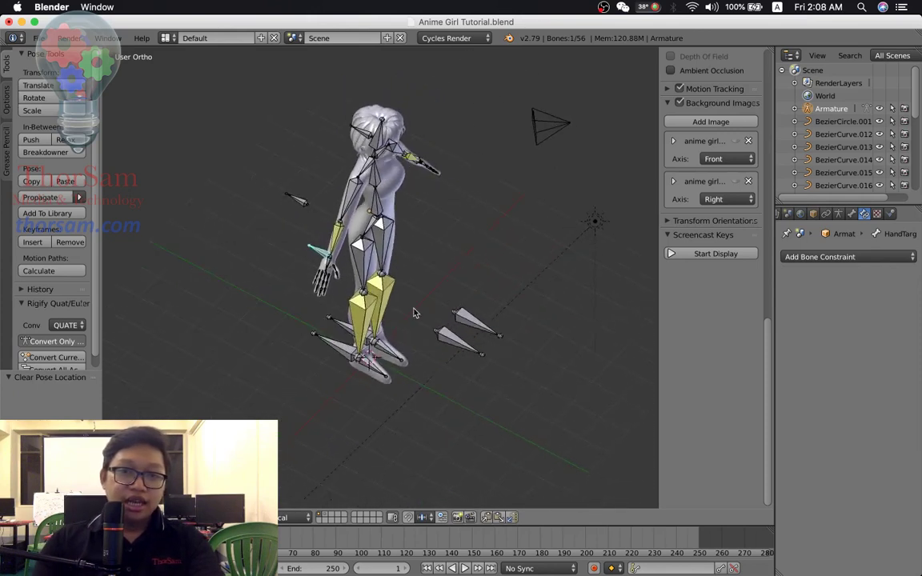
pyautogui.moveTo(405, 286)
pyautogui.mouseDown(button='middle')
pyautogui.moveTo(344, 256)
pyautogui.moveTo(380, 254)
pyautogui.mouseUp(button='middle')
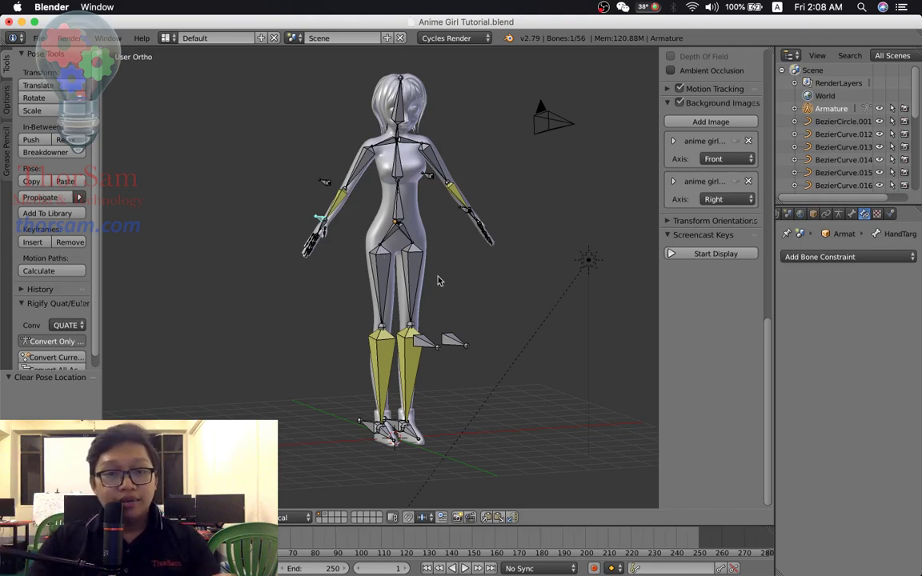
pyautogui.moveTo(437, 280); pyautogui.dragTo(393, 286, button='middle')
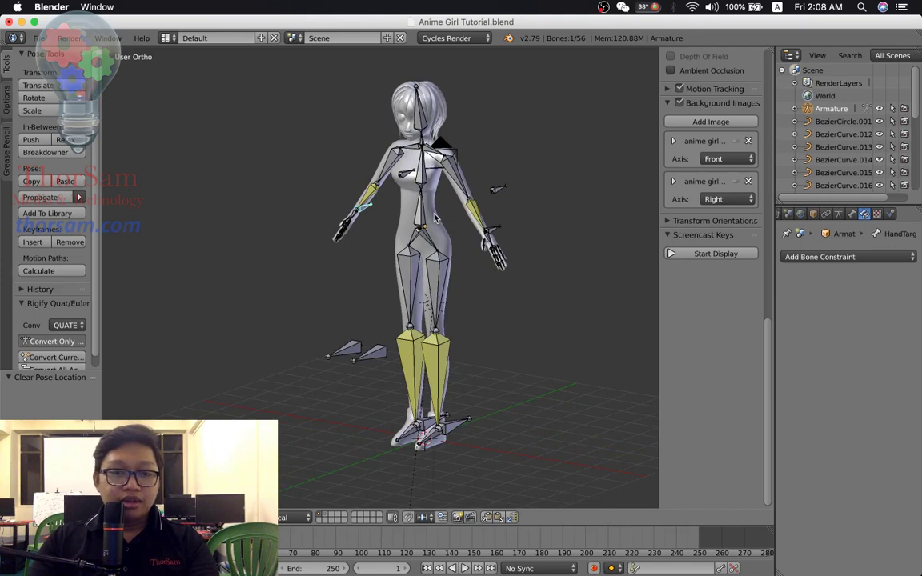
pyautogui.moveTo(457, 255); pyautogui.dragTo(420, 238, button='middle')
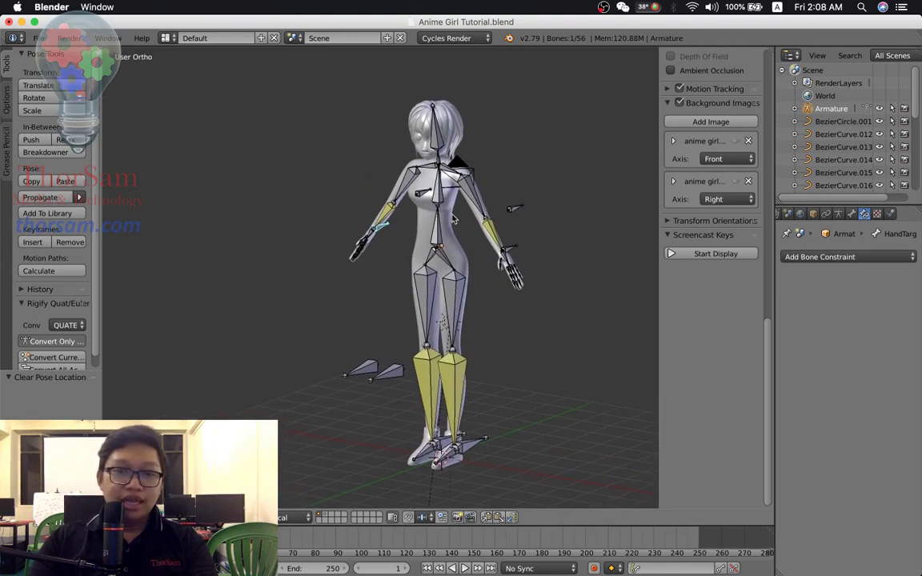
pyautogui.rightClick(451, 215)
# Parent Cube to the armature using Armature Deform With Empty Groups, then select the mesh
pyautogui.scroll(2, 461, 236)
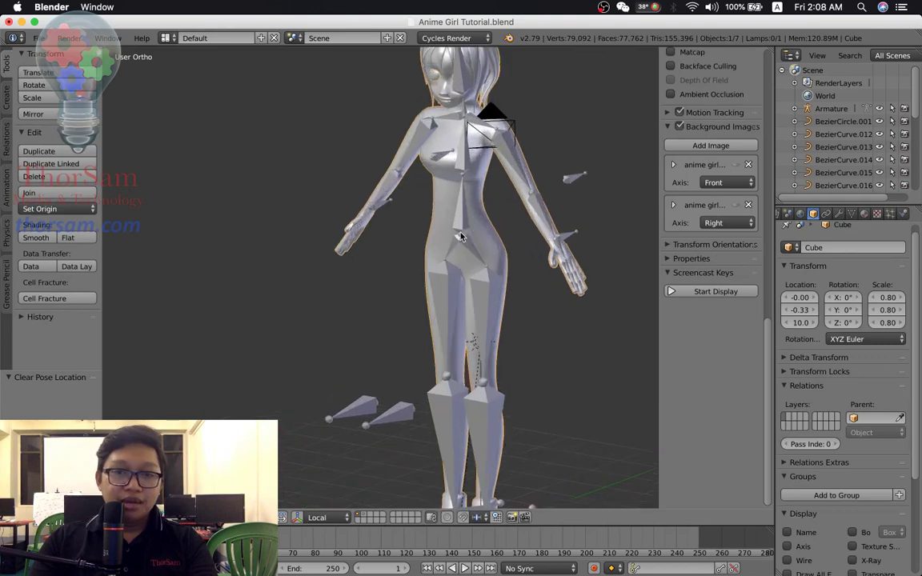
pyautogui.scroll(-1, 448, 217)
pyautogui.scroll(-1, 432, 204)
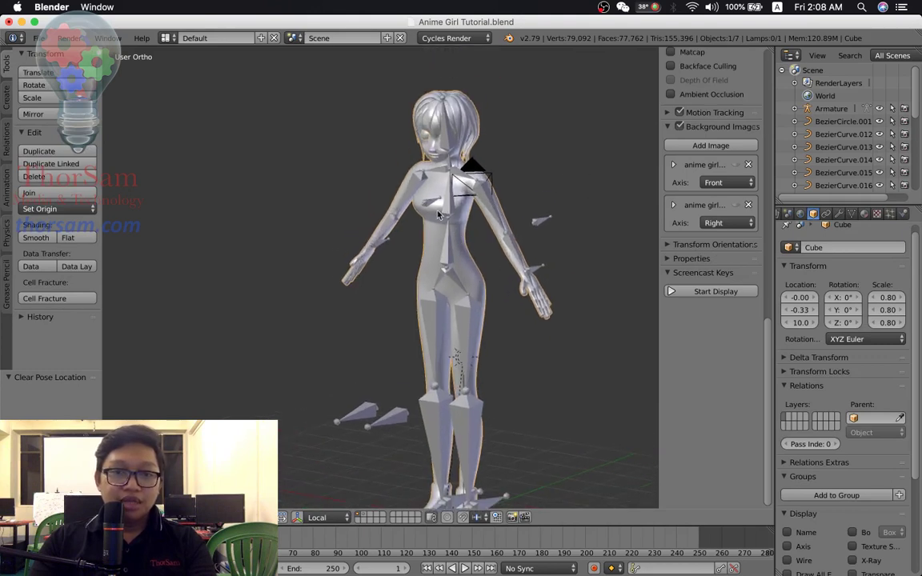
pyautogui.rightClick(449, 252)
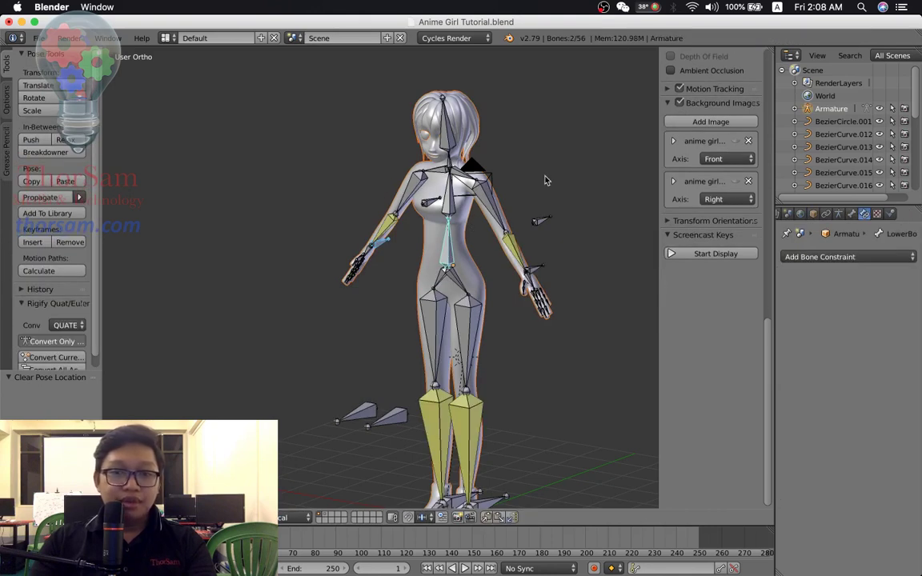
pyautogui.hotkey('ctrl', 'p')
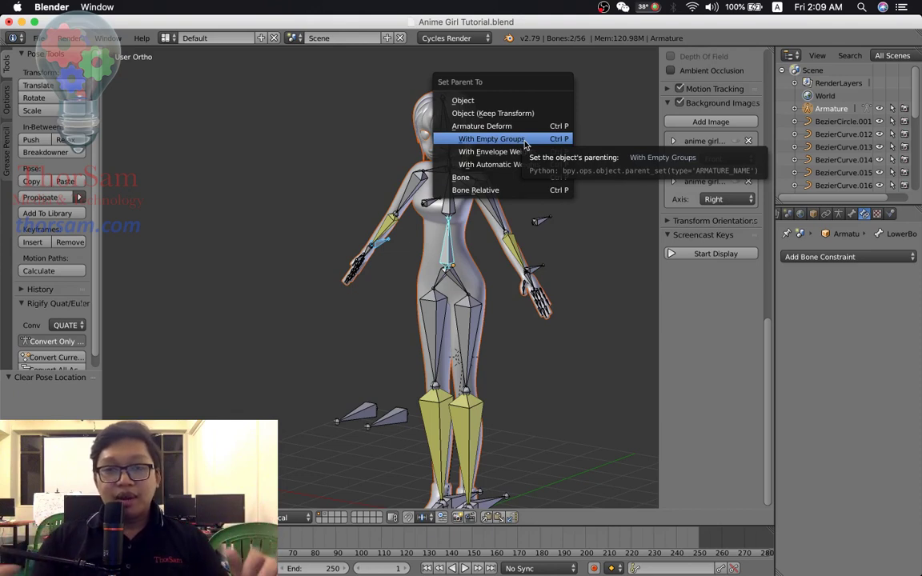
pyautogui.click(528, 155)
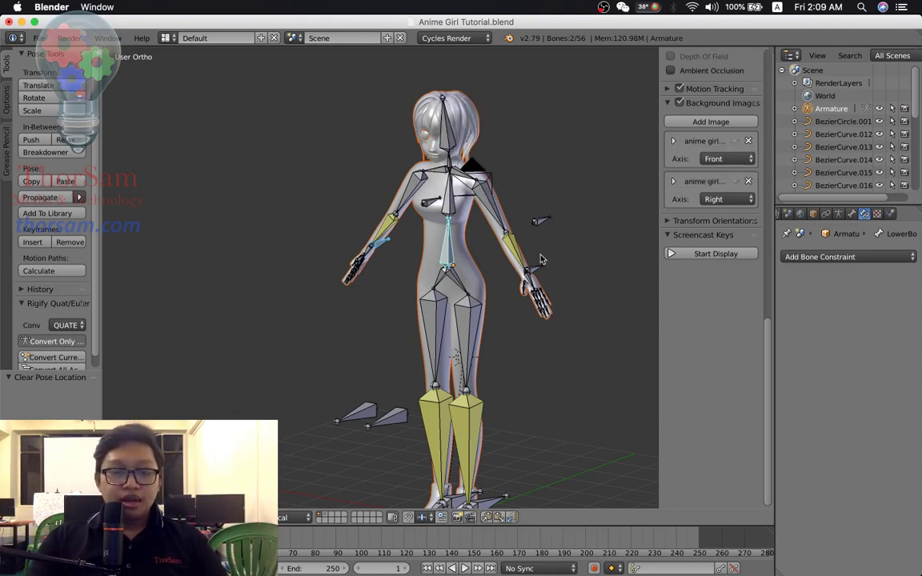
pyautogui.rightClick(475, 271)
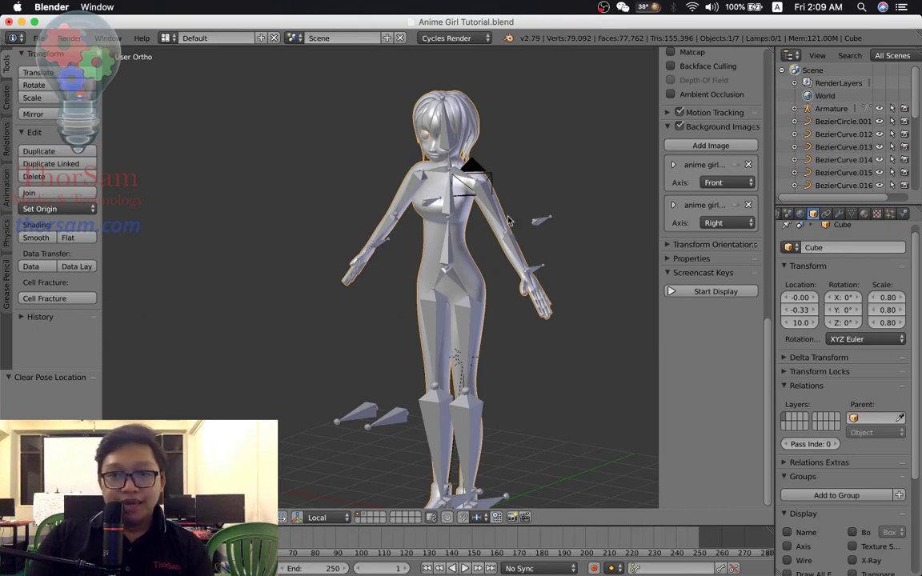
# Enable the X axis on the body's Mirror modifier and apply it
pyautogui.click(838, 214)
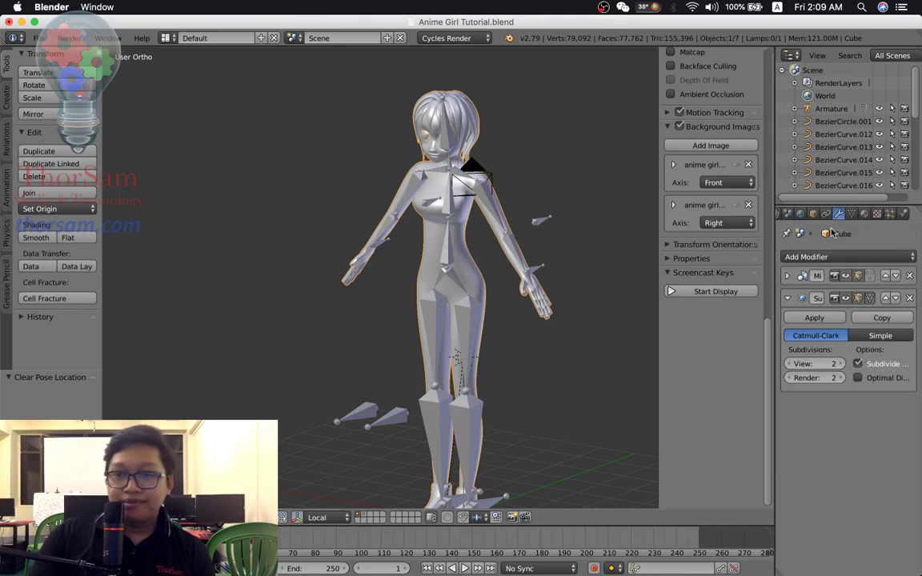
pyautogui.click(787, 276)
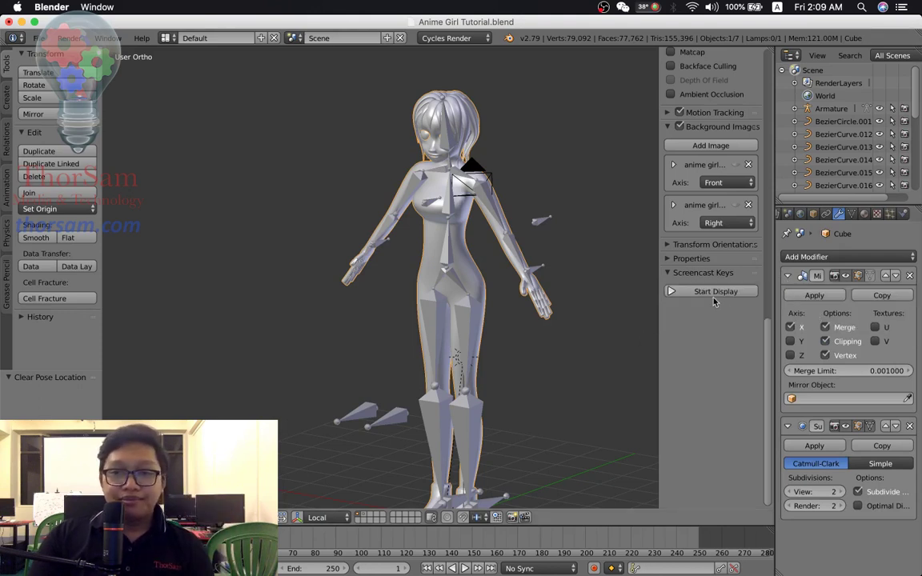
pyautogui.click(791, 327)
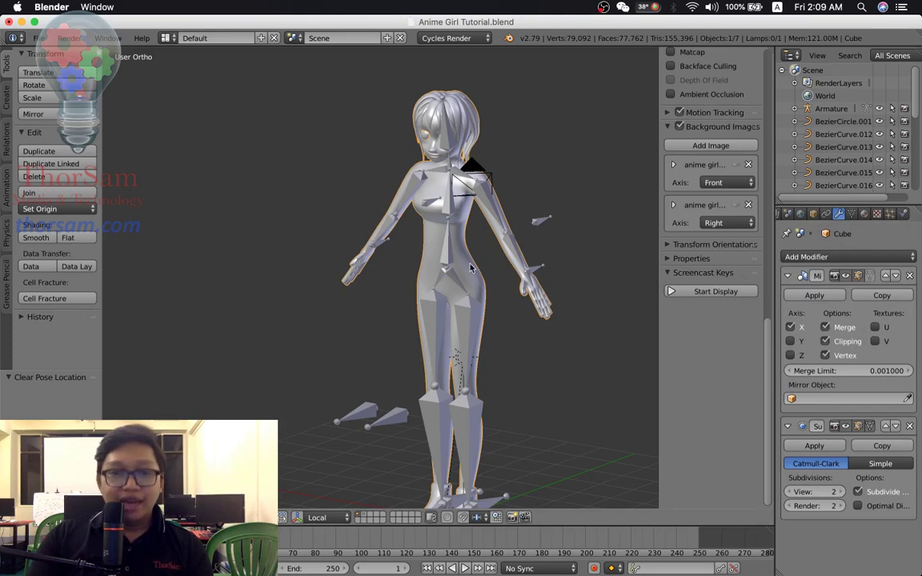
pyautogui.moveTo(473, 268); pyautogui.dragTo(456, 231, button='middle')
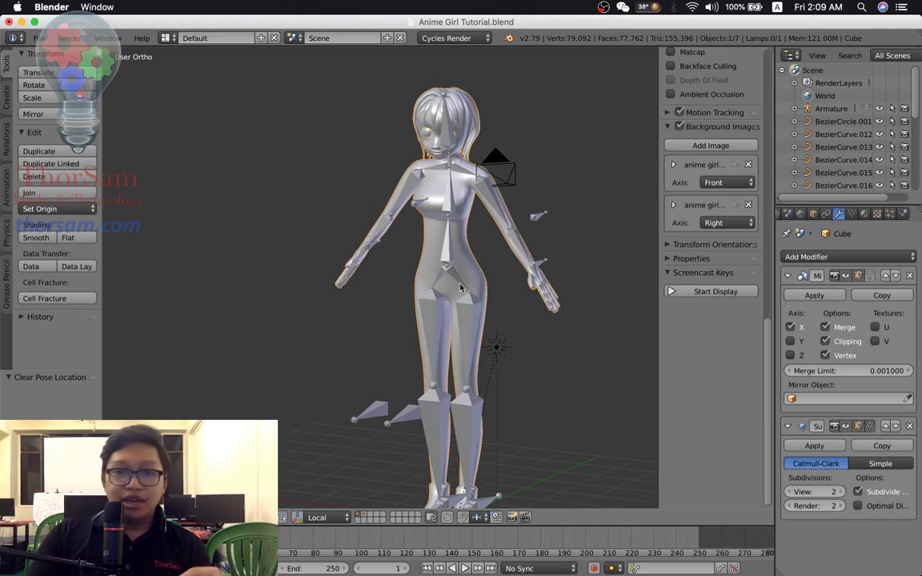
pyautogui.click(814, 295)
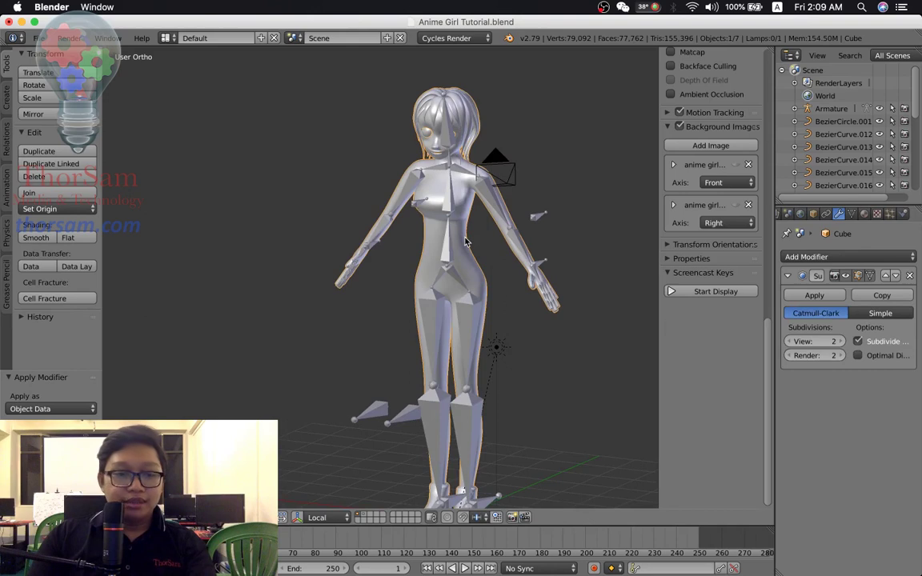
pyautogui.press('Tab')
pyautogui.moveTo(457, 158); pyautogui.dragTo(528, 297, button='middle')
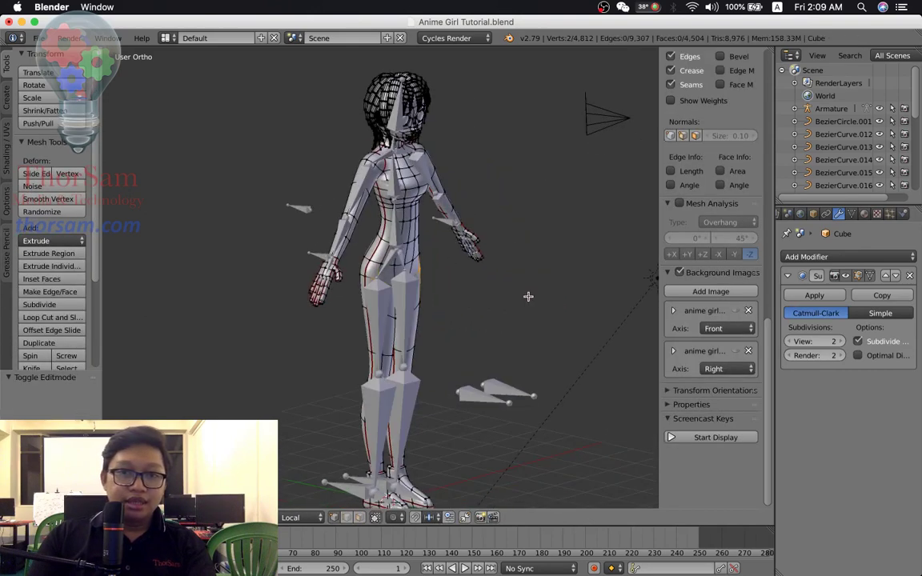
pyautogui.moveTo(439, 317)
pyautogui.mouseDown(button='middle')
pyautogui.moveTo(375, 227)
pyautogui.moveTo(352, 216)
pyautogui.mouseUp(button='middle')
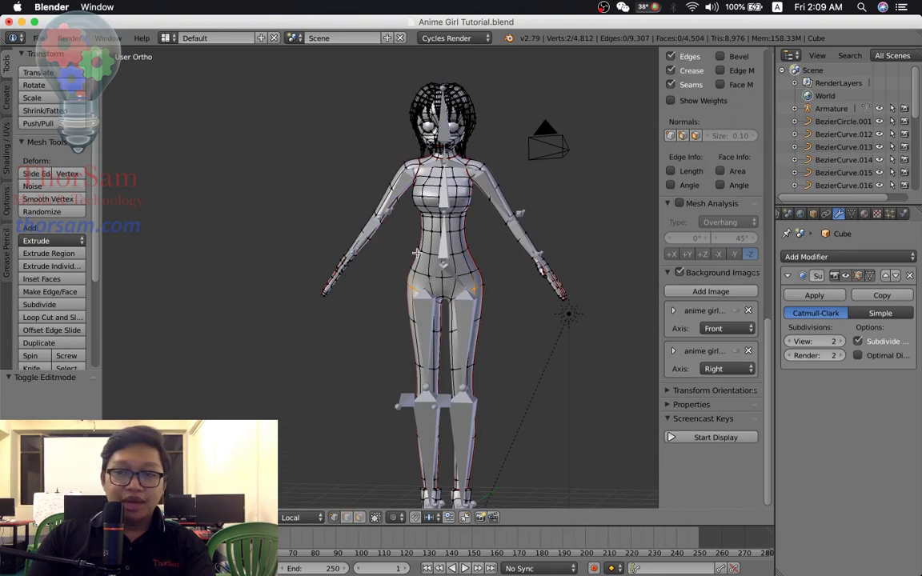
pyautogui.rightClick(419, 196)
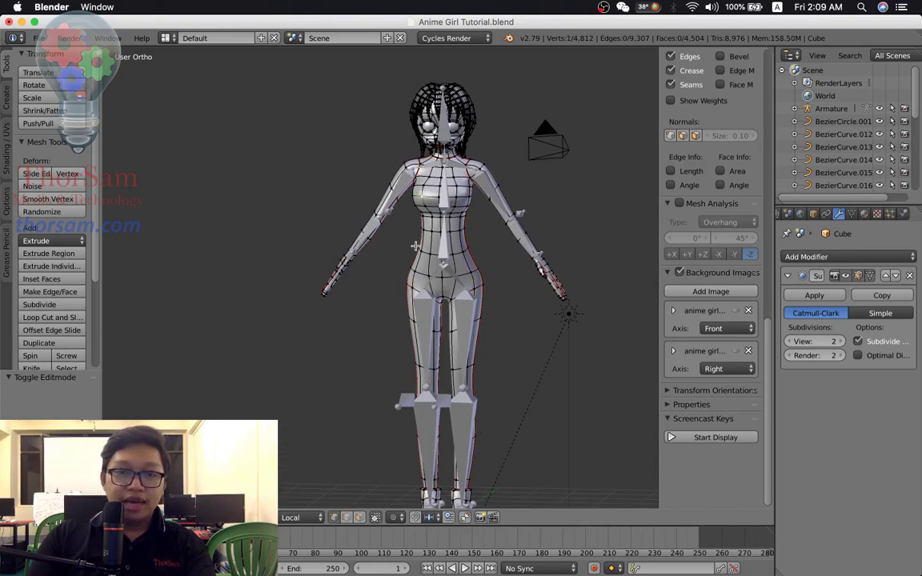
pyautogui.press('g')
pyautogui.click(468, 260)
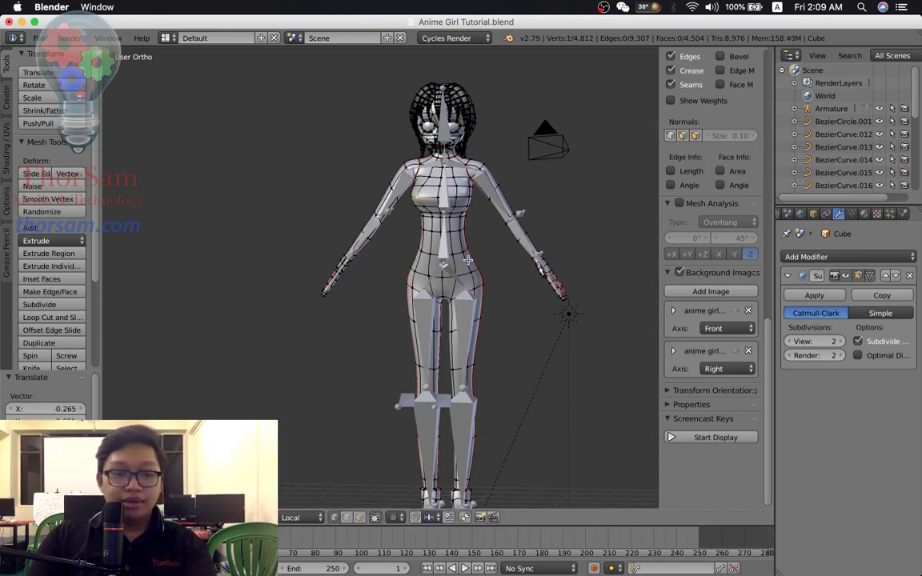
pyautogui.hotkey('ctrl', 'z')
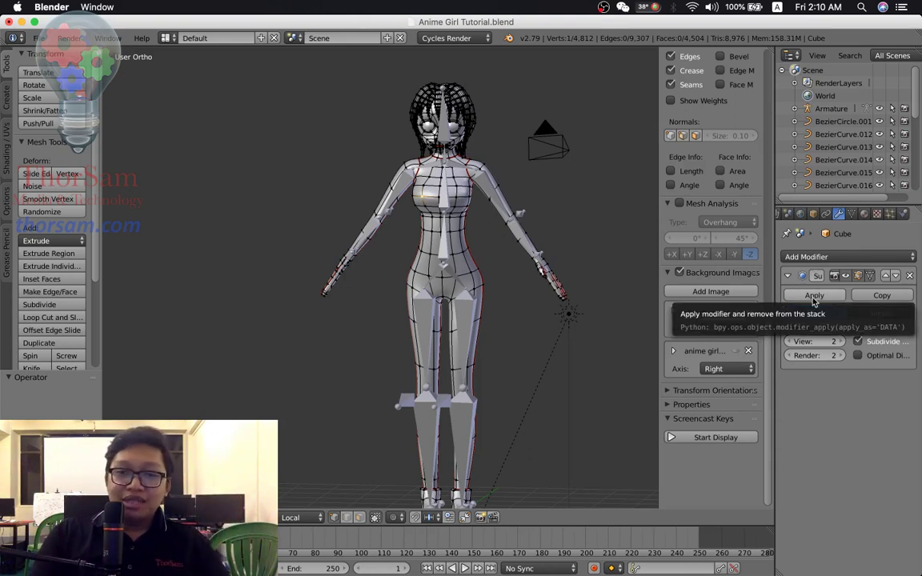
pyautogui.scroll(1, 502, 195)
pyautogui.click(858, 276)
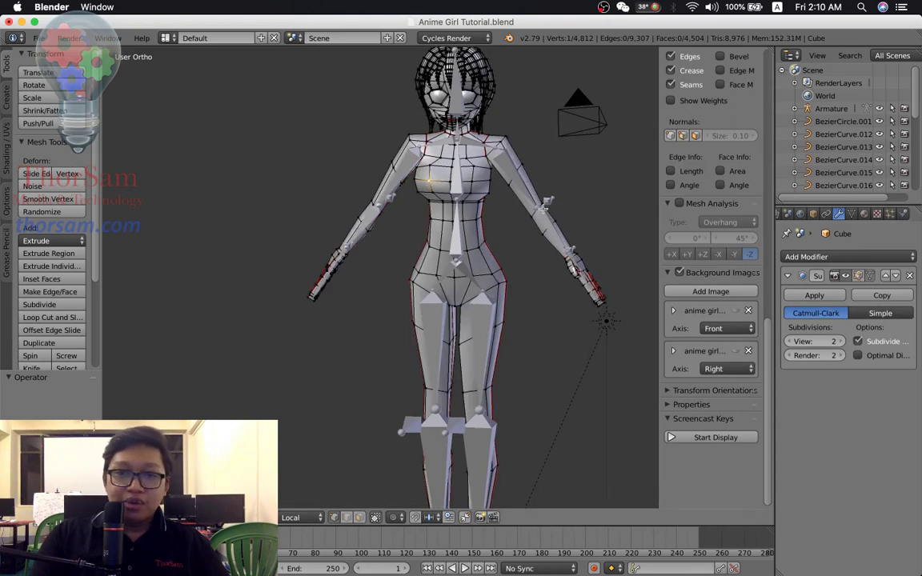
pyautogui.click(858, 276)
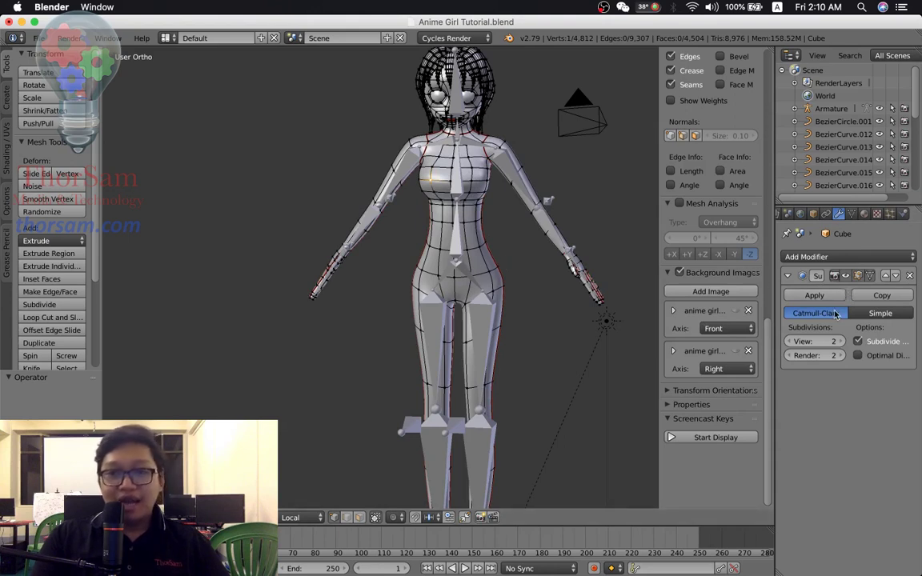
pyautogui.click(817, 296)
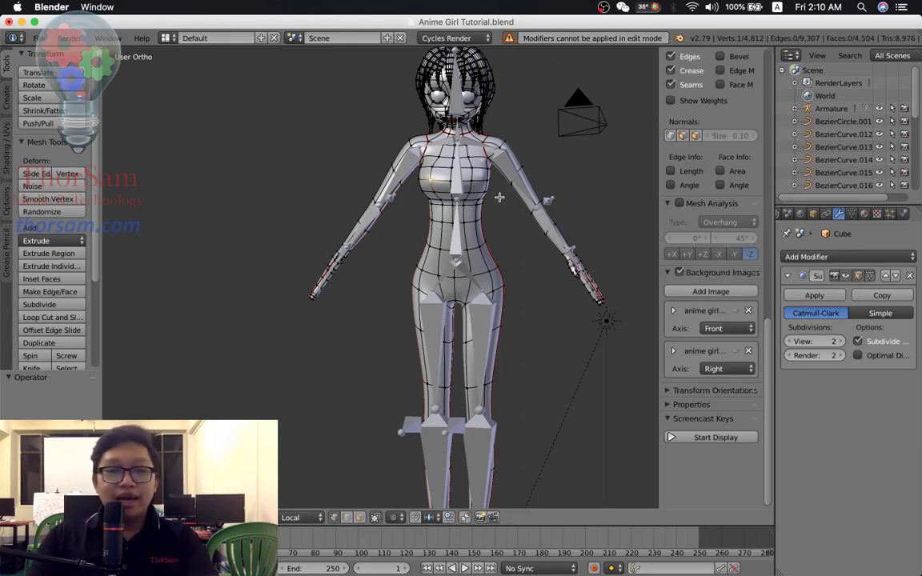
pyautogui.press('Tab')
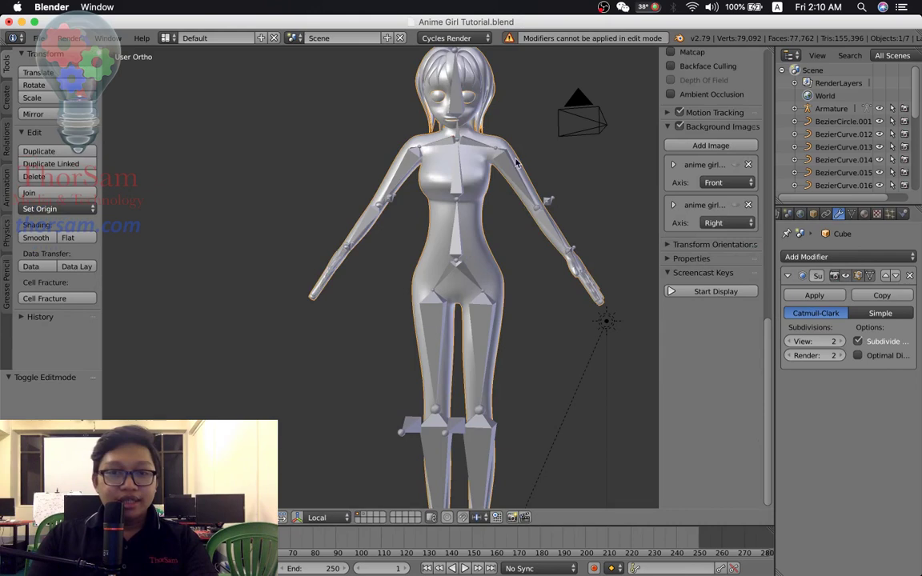
# Apply the Subdivision Surface modifier and inspect the dense mesh in Edit Mode
pyautogui.click(814, 296)
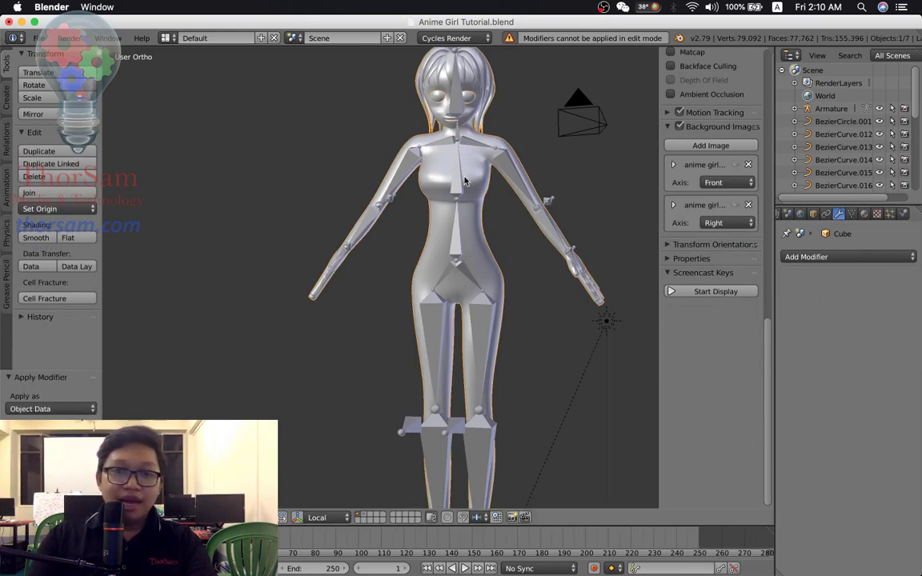
pyautogui.press('Tab')
pyautogui.moveTo(510, 252)
pyautogui.mouseDown(button='middle')
pyautogui.moveTo(418, 274)
pyautogui.moveTo(448, 268)
pyautogui.moveTo(436, 156)
pyautogui.mouseUp(button='middle')
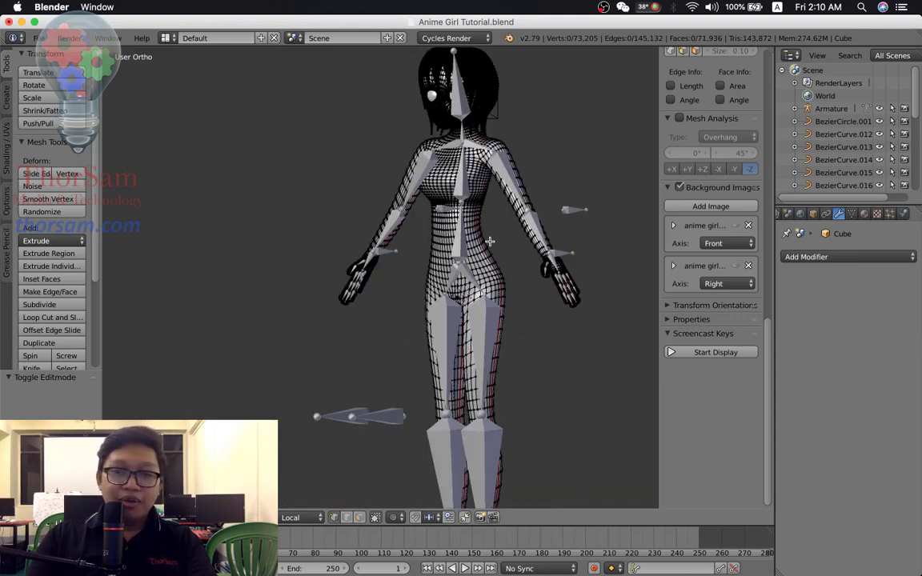
pyautogui.press('Tab')
pyautogui.moveTo(490, 241); pyautogui.dragTo(512, 274, button='middle')
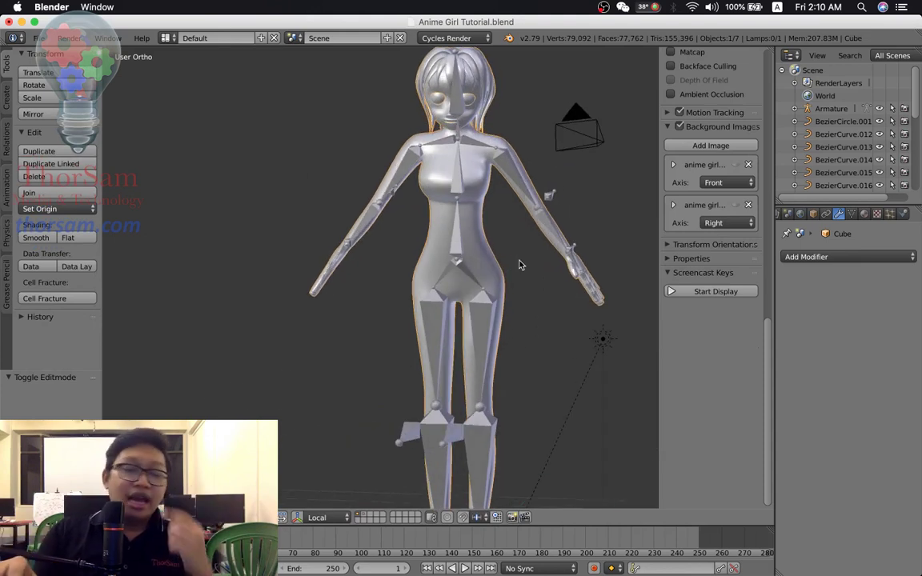
pyautogui.moveTo(510, 223); pyautogui.dragTo(505, 250, button='middle')
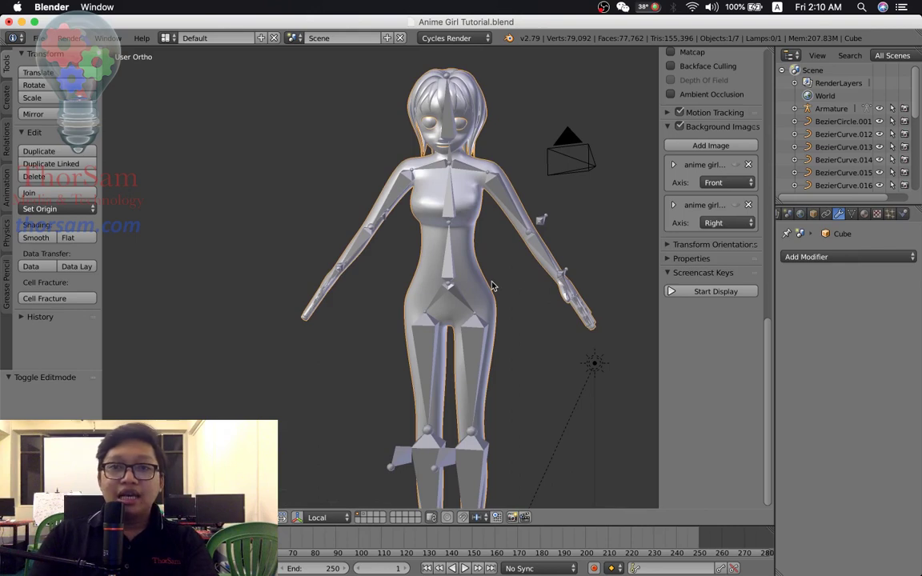
pyautogui.moveTo(517, 276)
pyautogui.mouseDown(button='middle')
pyautogui.moveTo(447, 294)
pyautogui.moveTo(442, 209)
pyautogui.mouseUp(button='middle')
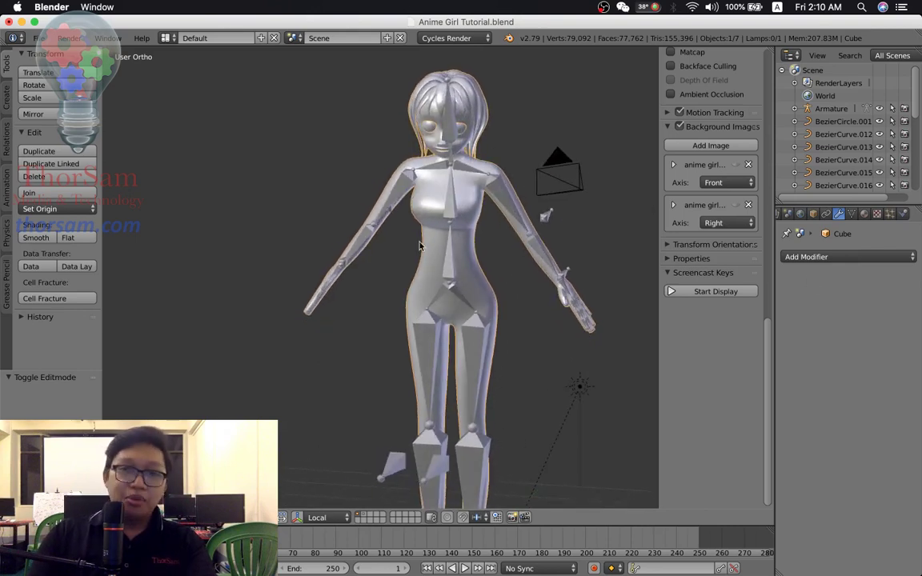
# Add the armature's spine bone to the selection and bring up the parenting menu
pyautogui.rightClick(453, 215)
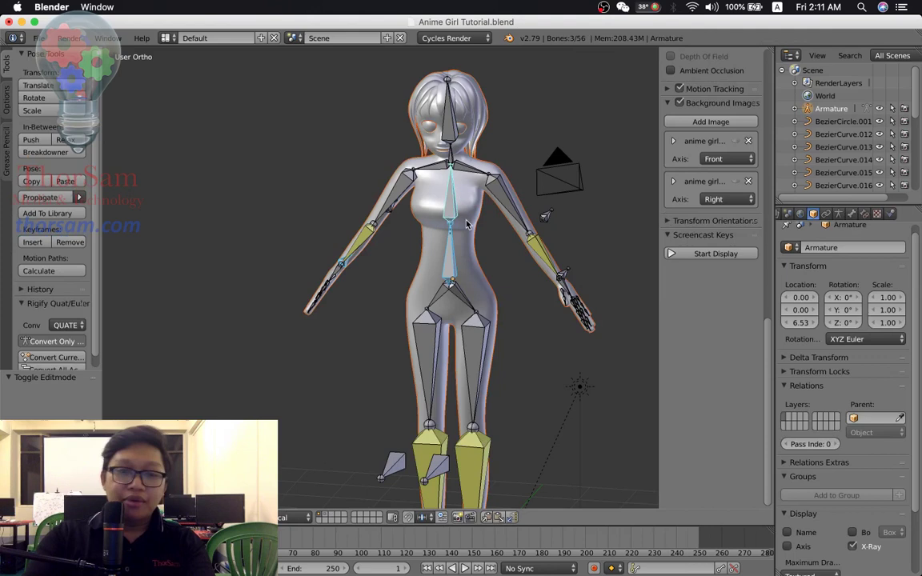
pyautogui.hotkey('ctrl', 'p')
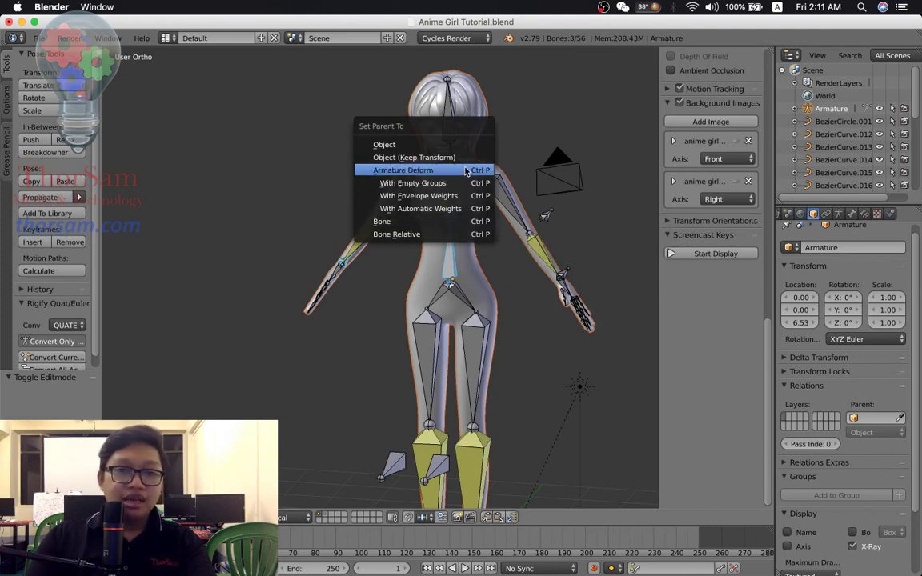
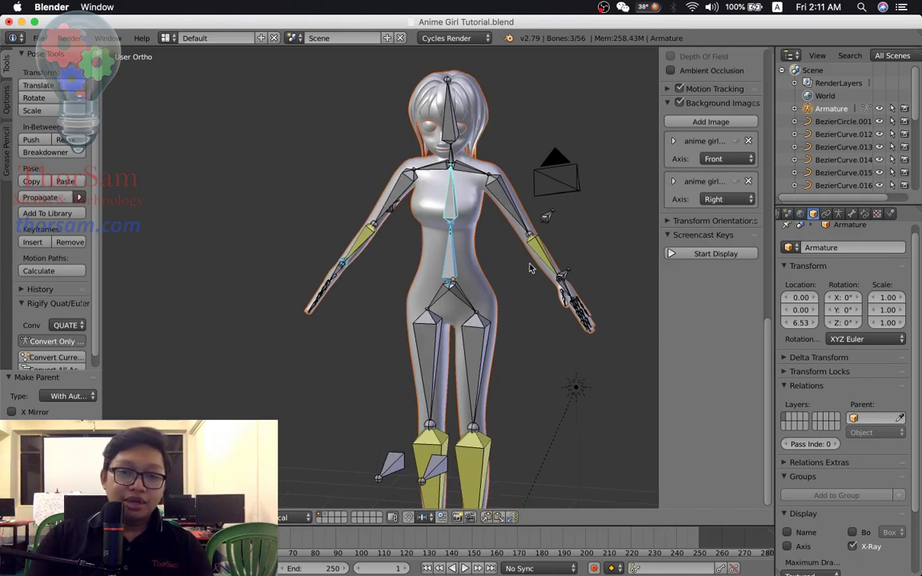
# In right side view, move the foot IK bone up so the knee bends and the leg lifts
pyautogui.moveTo(529, 268); pyautogui.dragTo(488, 224, button='middle')
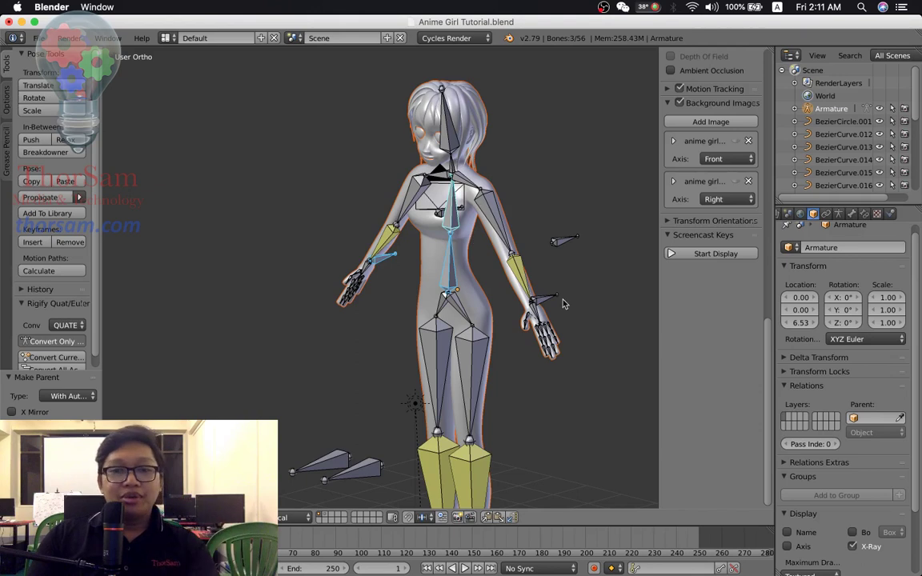
pyautogui.moveTo(528, 336)
pyautogui.mouseDown(button='middle')
pyautogui.moveTo(510, 340)
pyautogui.moveTo(494, 223)
pyautogui.moveTo(490, 397)
pyautogui.mouseUp(button='middle')
pyautogui.rightClick(493, 427)
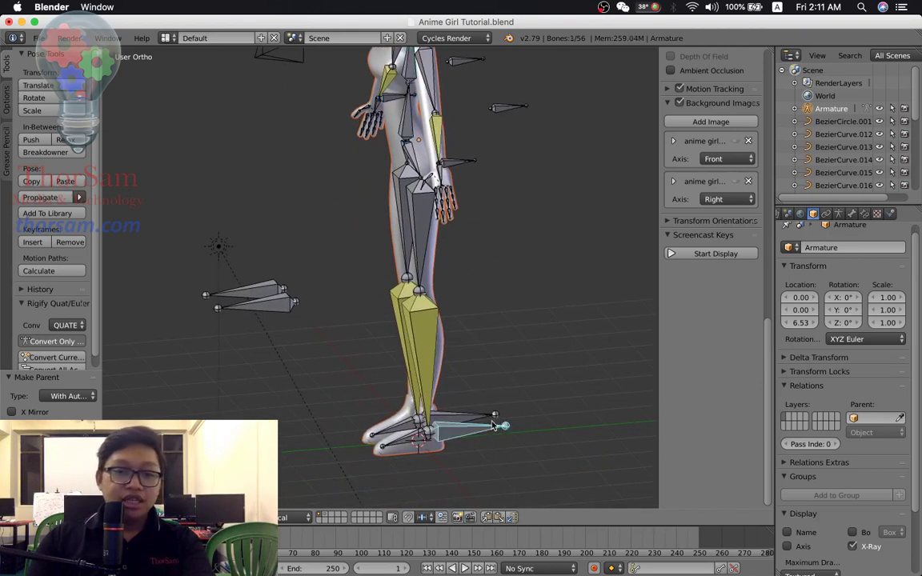
pyautogui.press('KP_3')
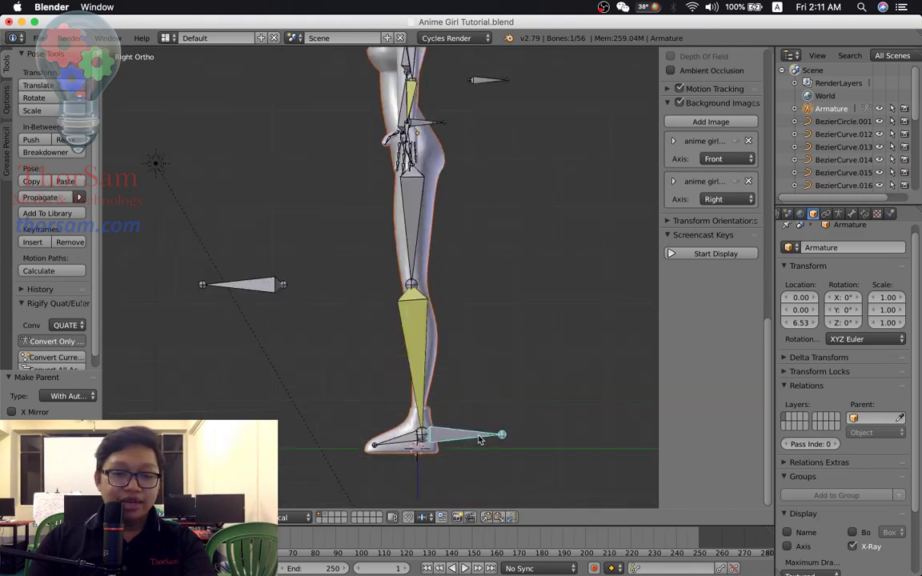
pyautogui.press('g')
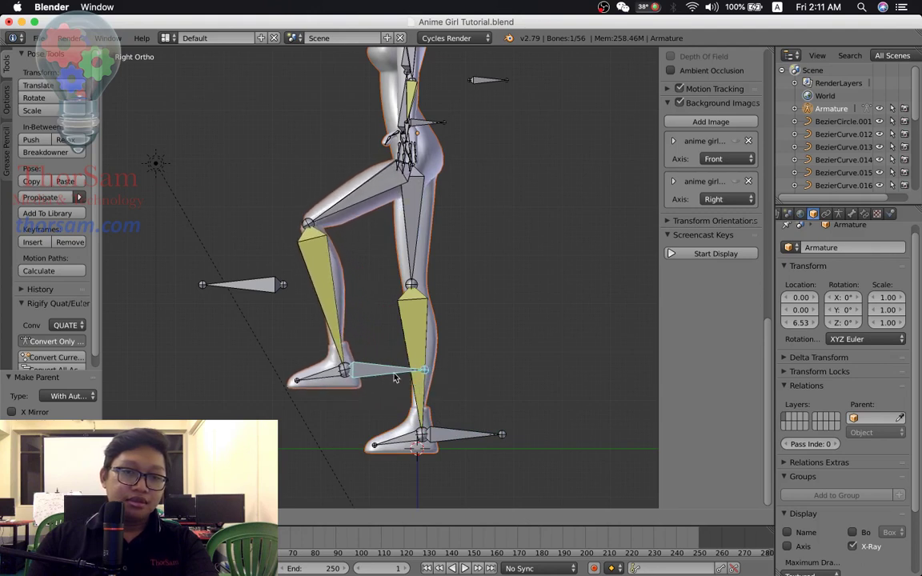
pyautogui.click(397, 378)
# Rotate the raised foot about -27.9° so it tilts upward
pyautogui.moveTo(449, 408)
pyautogui.mouseDown(button='middle')
pyautogui.moveTo(439, 391)
pyautogui.moveTo(570, 396)
pyautogui.moveTo(436, 385)
pyautogui.moveTo(429, 390)
pyautogui.moveTo(460, 392)
pyautogui.moveTo(404, 398)
pyautogui.mouseUp(button='middle')
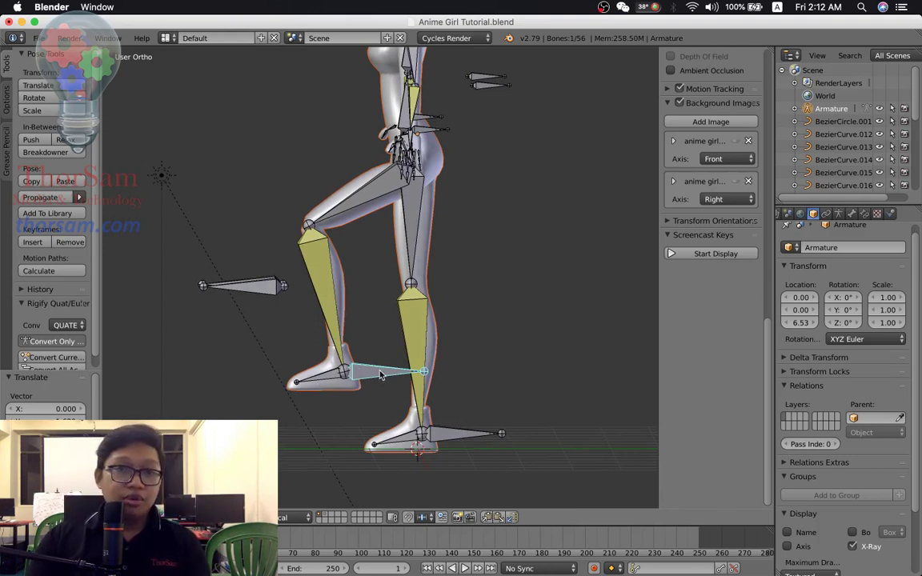
pyautogui.press('KP_3')
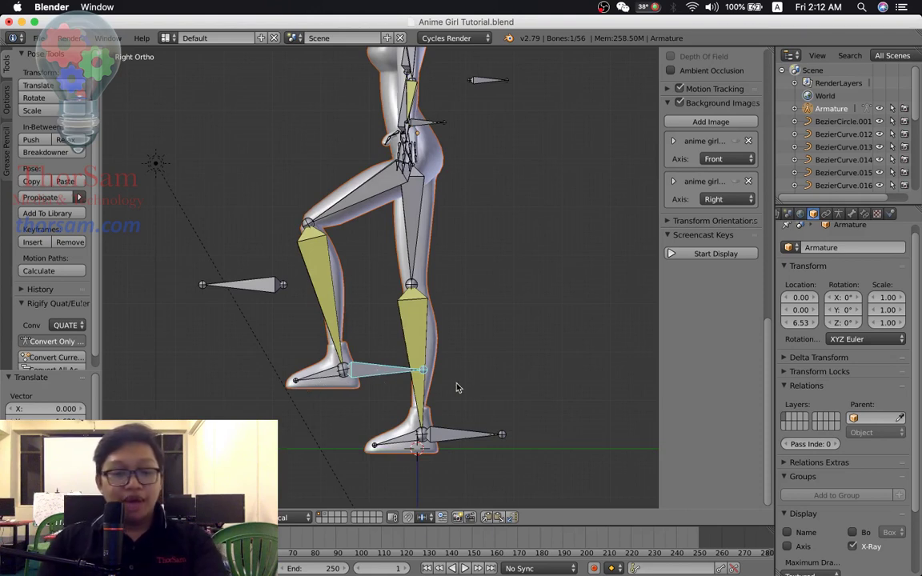
pyautogui.press('r')
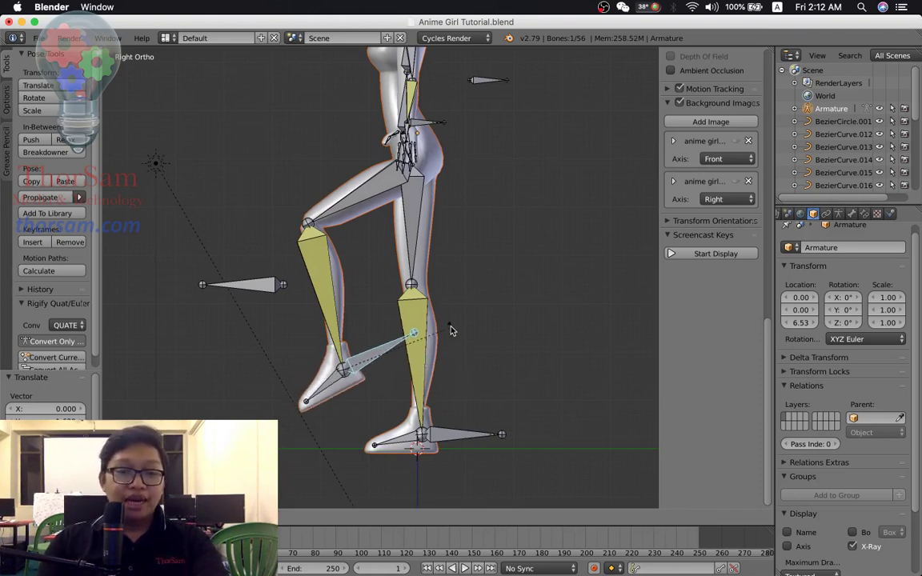
pyautogui.click(367, 385)
pyautogui.moveTo(367, 385)
pyautogui.mouseDown(button='middle')
pyautogui.moveTo(449, 389)
pyautogui.moveTo(432, 376)
pyautogui.moveTo(451, 382)
pyautogui.moveTo(451, 299)
pyautogui.moveTo(439, 299)
pyautogui.moveTo(447, 237)
pyautogui.moveTo(435, 305)
pyautogui.moveTo(457, 313)
pyautogui.moveTo(361, 312)
pyautogui.moveTo(444, 319)
pyautogui.moveTo(402, 323)
pyautogui.mouseUp(button='middle')
# In front view, rotate the screen-right arm up toward shoulder height
pyautogui.moveTo(461, 258)
pyautogui.mouseDown(button='middle')
pyautogui.moveTo(436, 260)
pyautogui.moveTo(482, 273)
pyautogui.moveTo(457, 263)
pyautogui.moveTo(458, 276)
pyautogui.moveTo(469, 270)
pyautogui.mouseUp(button='middle')
pyautogui.press('KP_1')
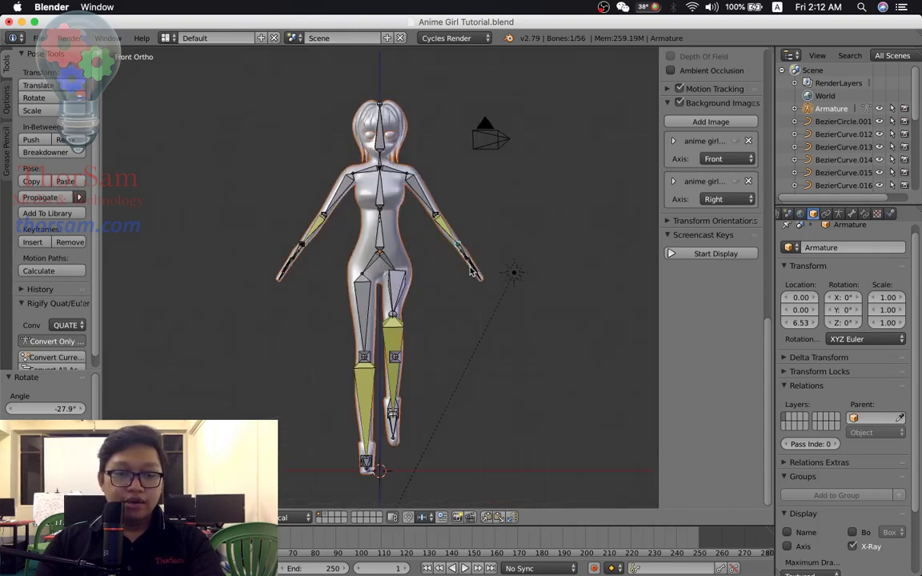
pyautogui.moveTo(475, 262)
pyautogui.mouseDown(button='middle')
pyautogui.moveTo(457, 276)
pyautogui.moveTo(460, 254)
pyautogui.mouseUp(button='middle')
pyautogui.press('KP_1')
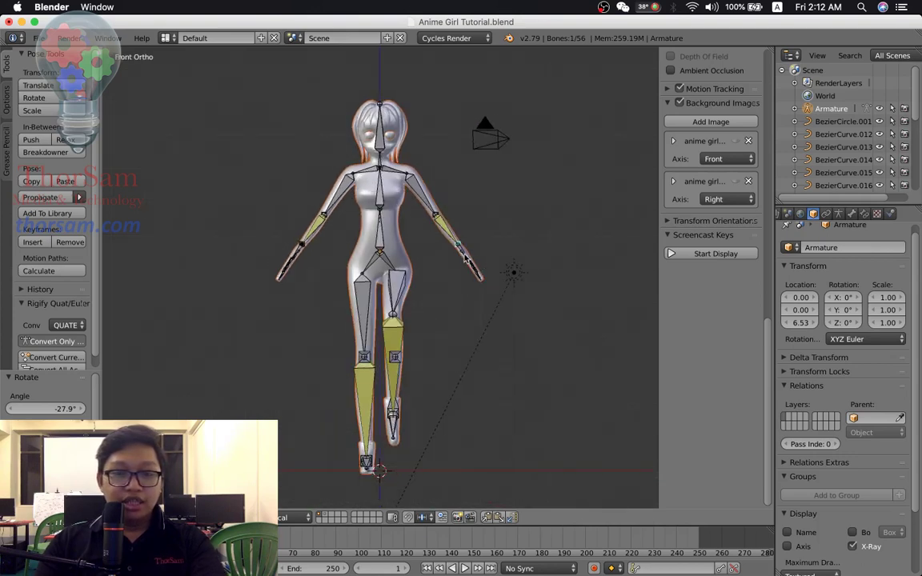
pyautogui.press('r')
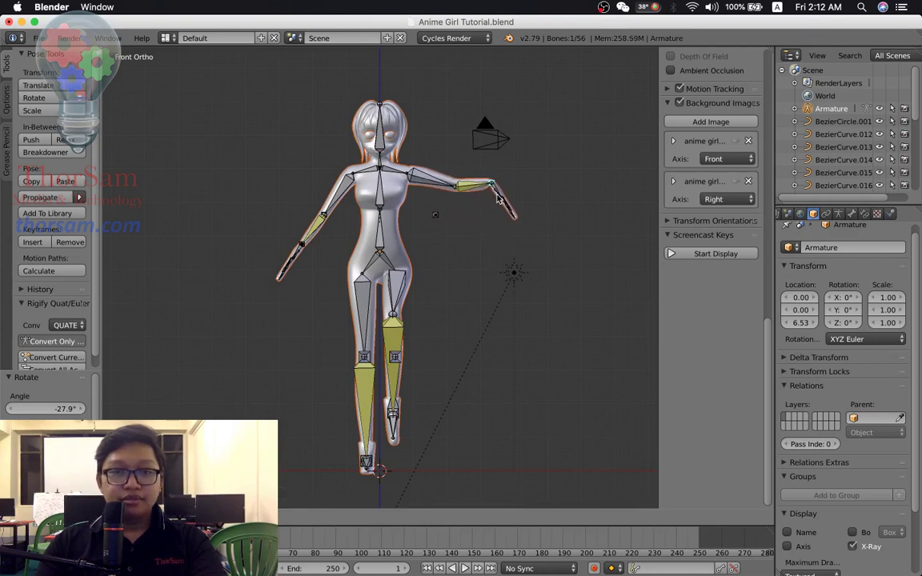
pyautogui.click(496, 199)
# Move the hand control inward toward the body so the hand hangs down from the wrist
pyautogui.scroll(2, 454, 191)
pyautogui.scroll(2, 477, 184)
pyautogui.scroll(-3, 477, 184)
pyautogui.keyDown('shift'); pyautogui.moveTo(504, 232); pyautogui.dragTo(452, 272, button='middle'); pyautogui.keyUp('shift')
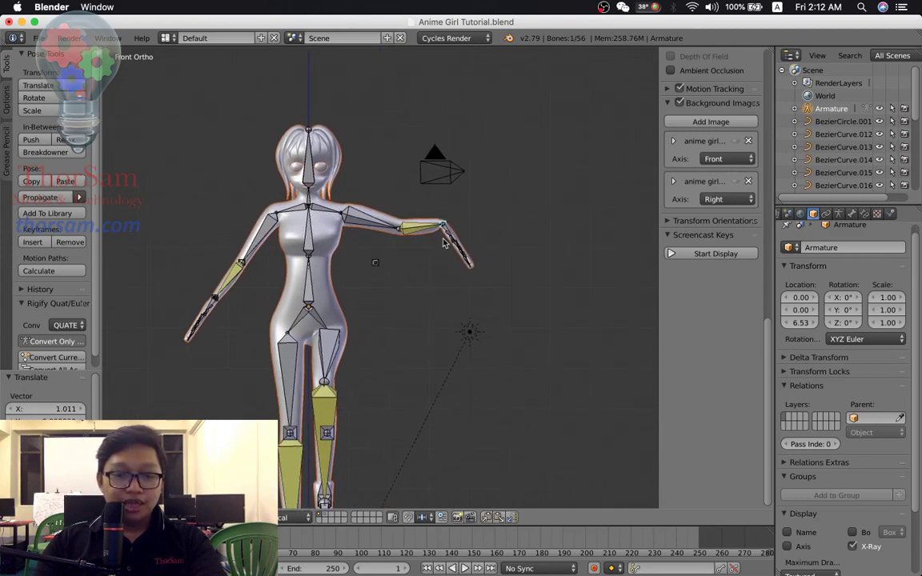
pyautogui.press('g')
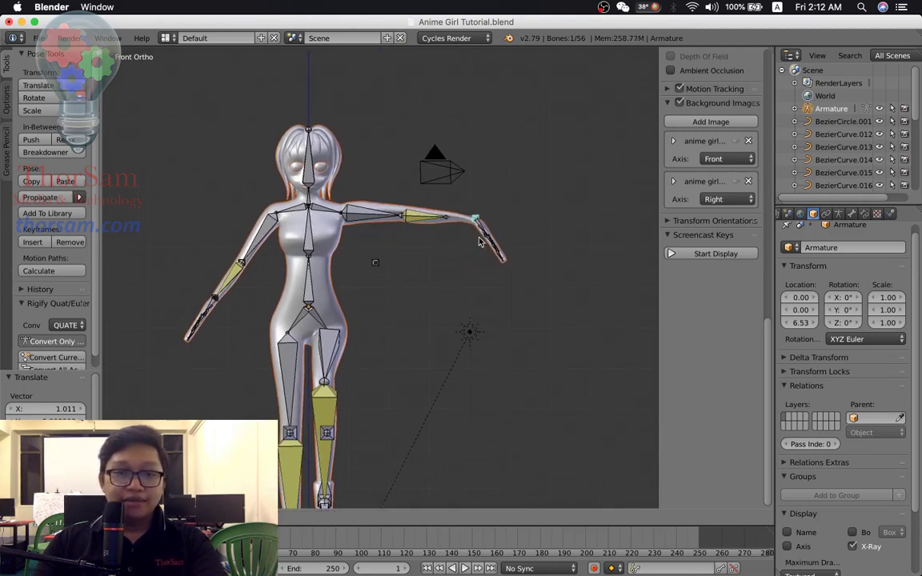
pyautogui.click(448, 308)
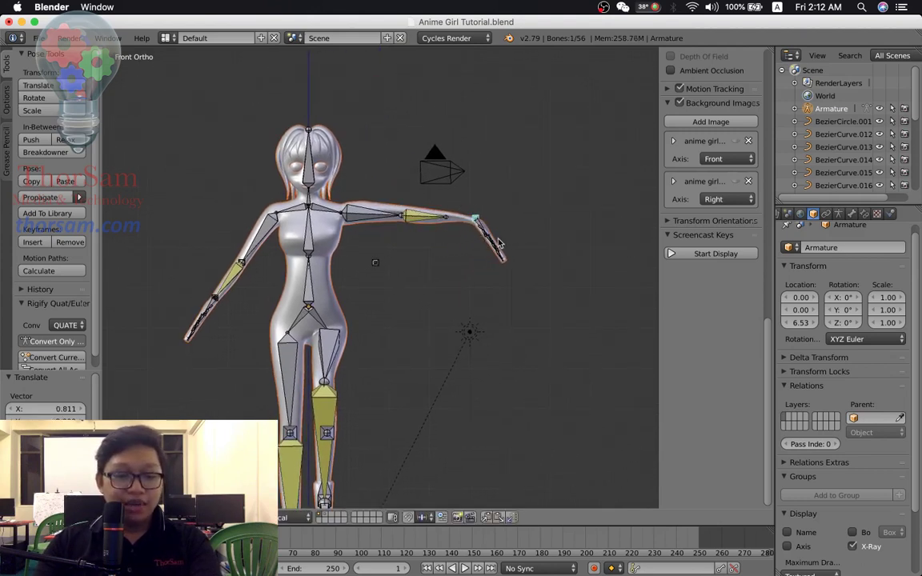
pyautogui.press('g')
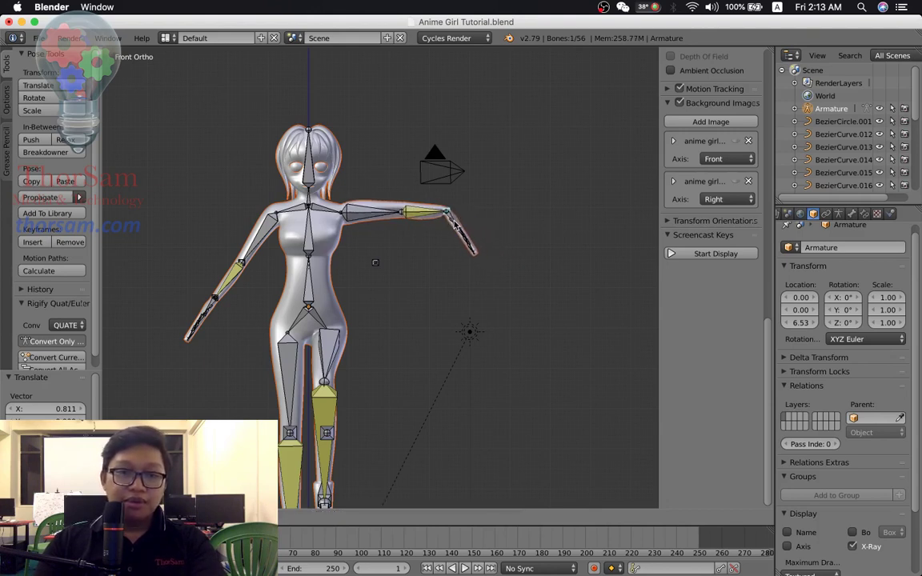
pyautogui.click(455, 226)
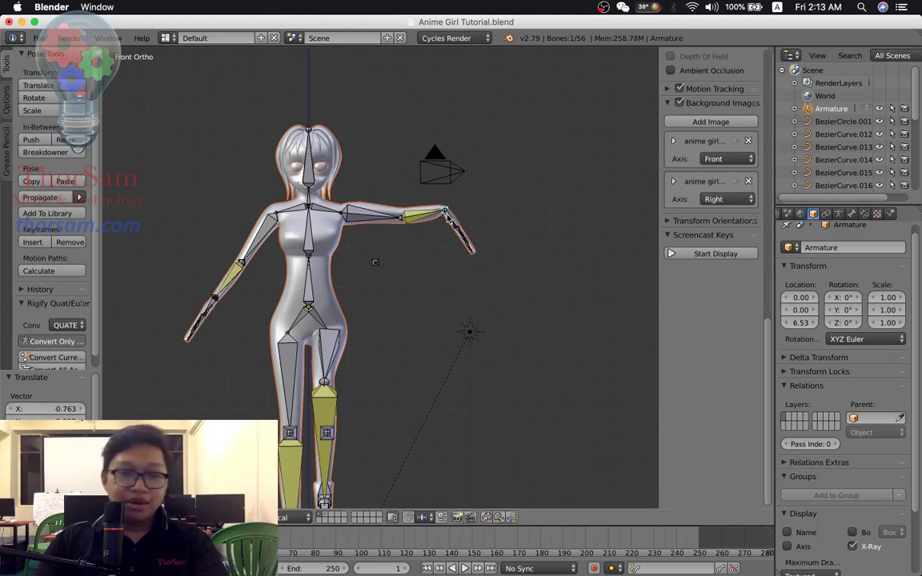
pyautogui.moveTo(498, 255); pyautogui.dragTo(406, 236, button='middle')
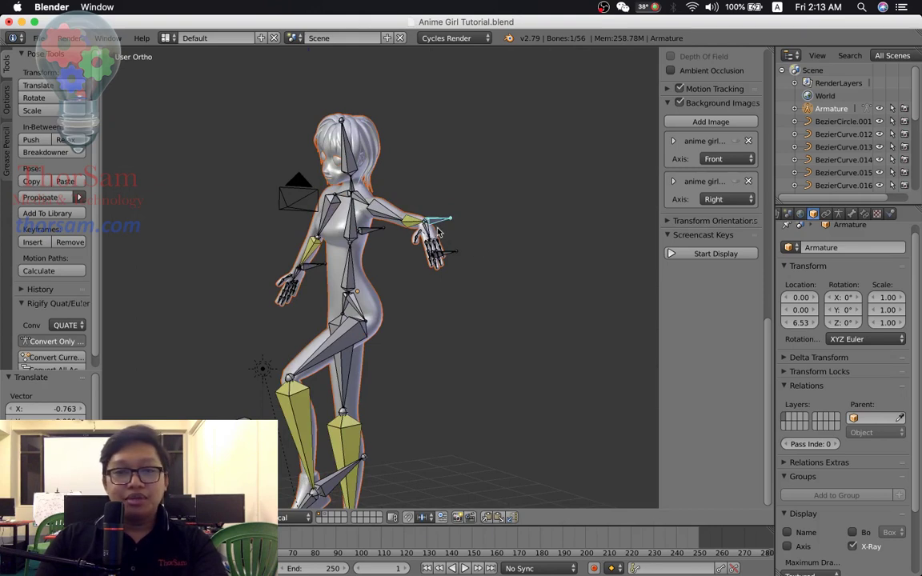
# In front view, rotate the forearm bone level with the shoulder
pyautogui.moveTo(443, 242); pyautogui.dragTo(481, 288, button='middle')
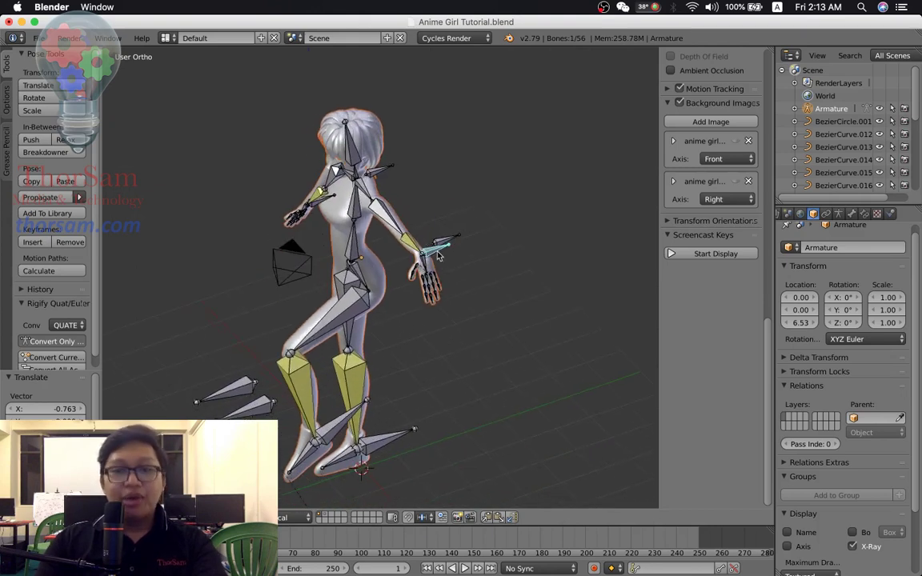
pyautogui.moveTo(438, 255); pyautogui.dragTo(448, 264, button='middle')
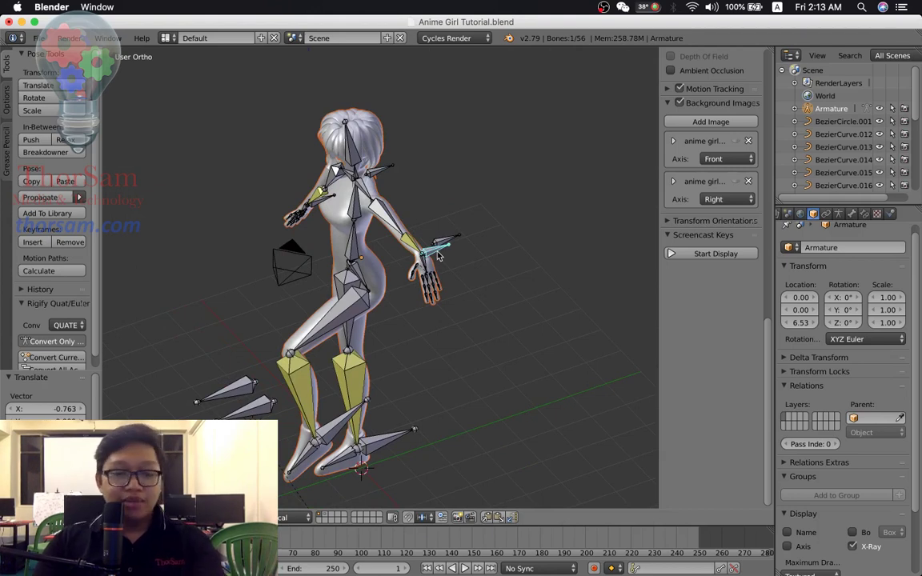
pyautogui.press('KP_1')
pyautogui.press('r')
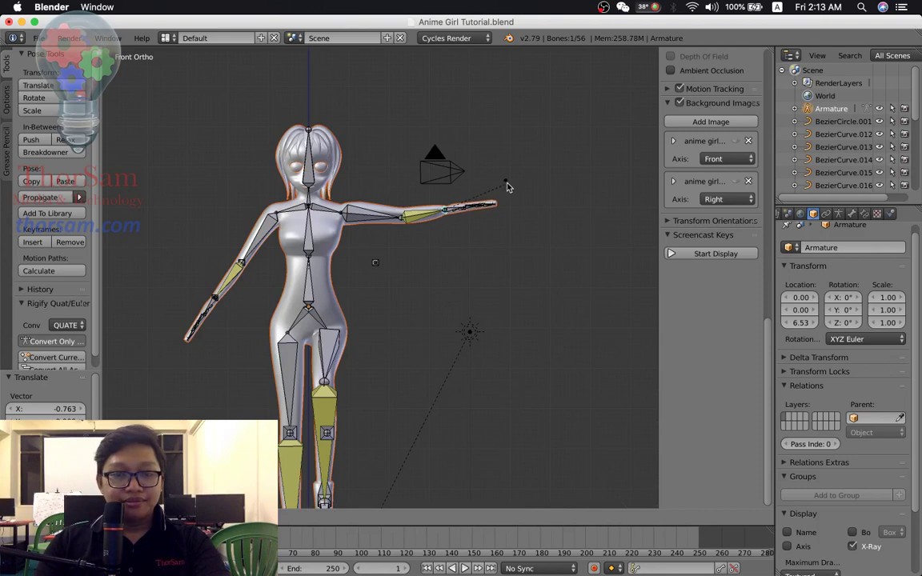
pyautogui.click(507, 186)
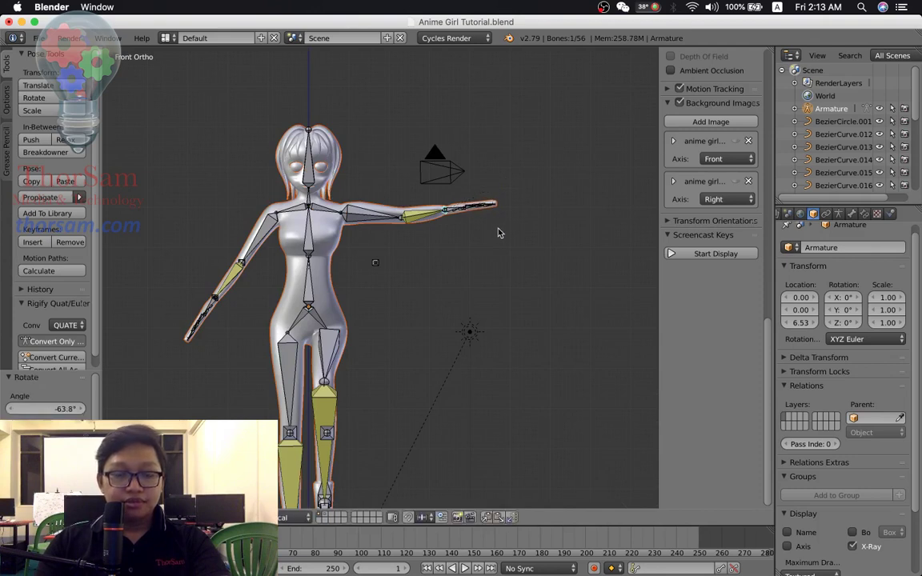
# Turn the hand on X, bend the arm so the hand rises, then reset the hand rotation
pyautogui.press('r')
pyautogui.press('x')
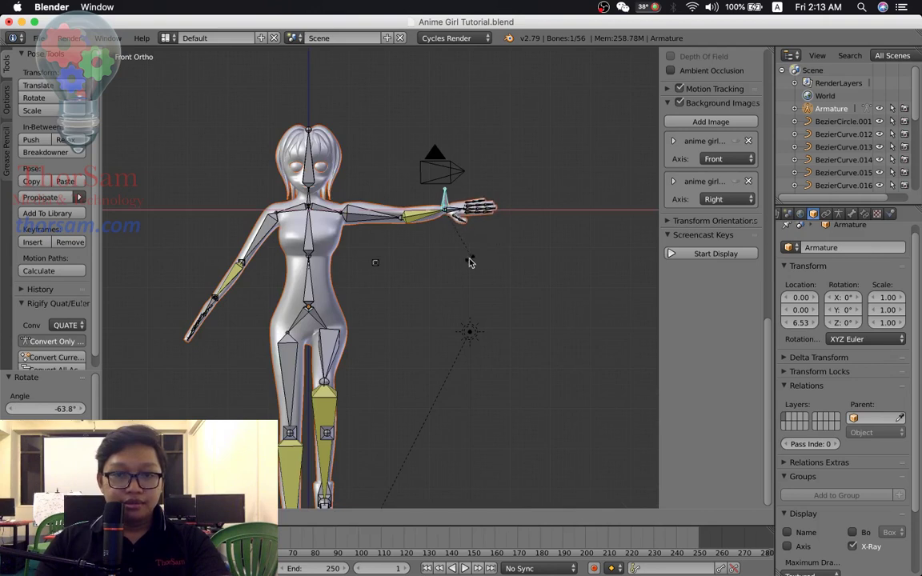
pyautogui.click(462, 266)
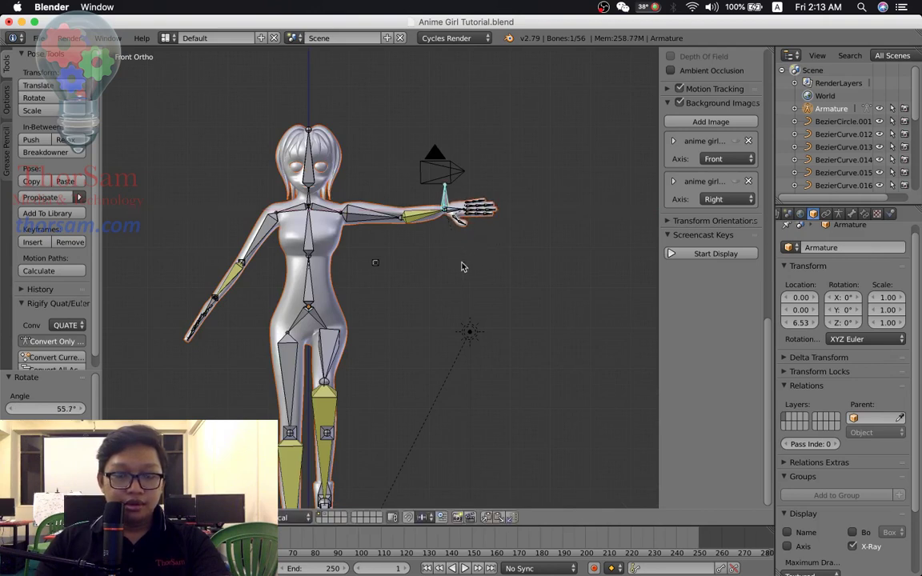
pyautogui.press('g')
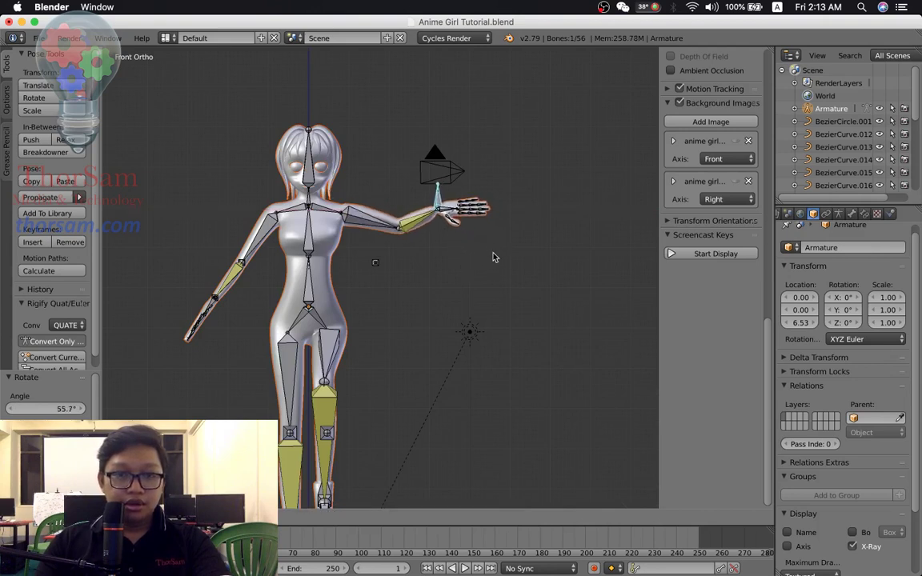
pyautogui.click(494, 167)
pyautogui.moveTo(494, 167)
pyautogui.mouseDown(button='middle')
pyautogui.moveTo(400, 277)
pyautogui.moveTo(436, 297)
pyautogui.moveTo(477, 286)
pyautogui.moveTo(500, 266)
pyautogui.mouseUp(button='middle')
pyautogui.hotkey('alt', 'r')
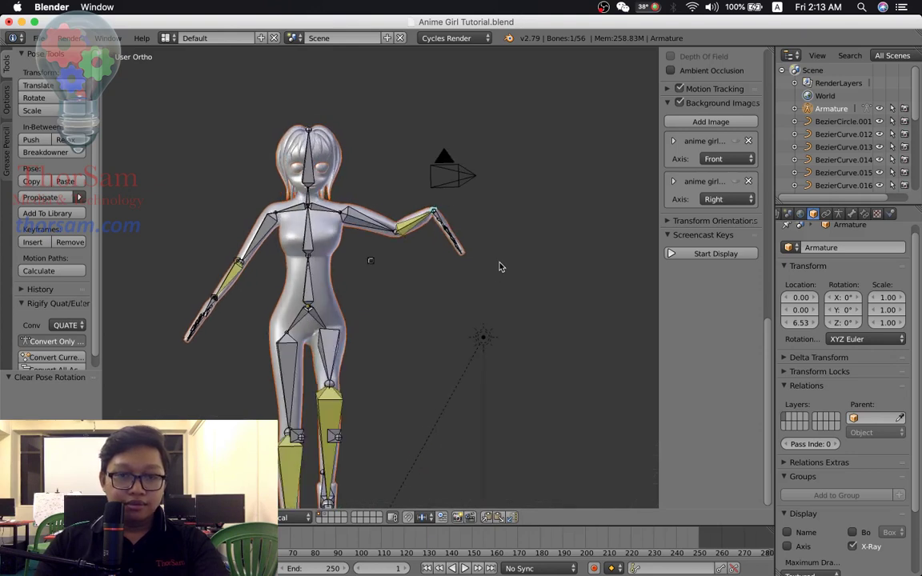
pyautogui.click(514, 198)
# Rotate the hand on X and upright into a forward-facing wave, then zoom back out
pyautogui.press('r')
pyautogui.press('x')
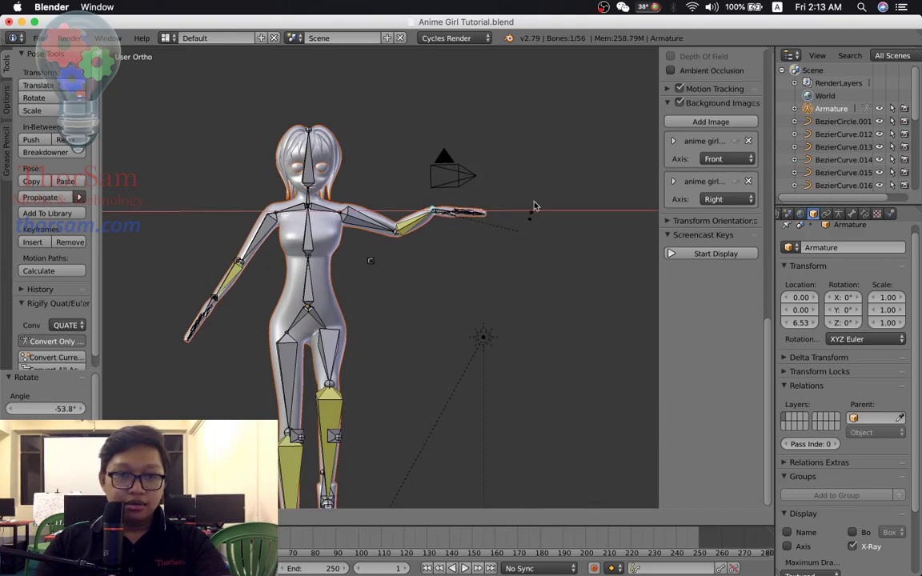
pyautogui.click(472, 86)
pyautogui.press('r')
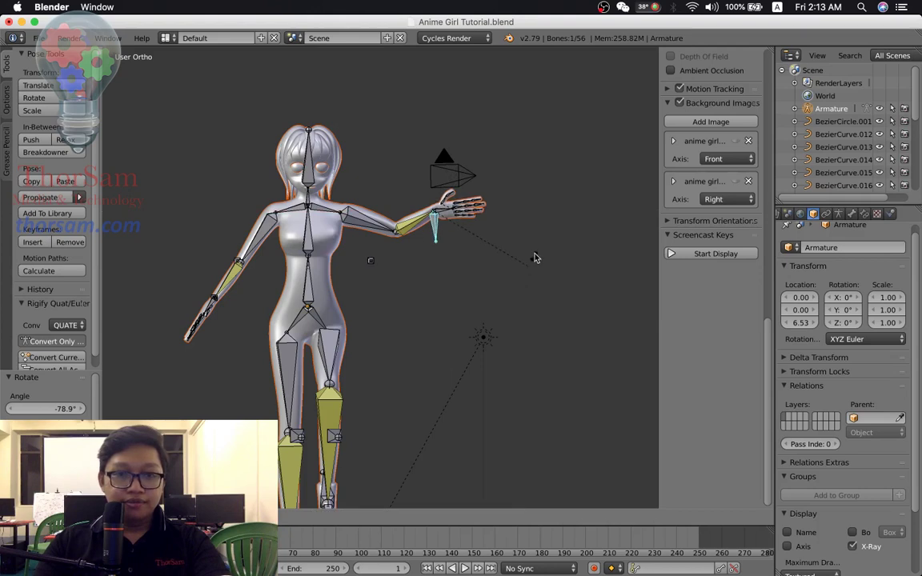
pyautogui.click(531, 196)
pyautogui.press('g')
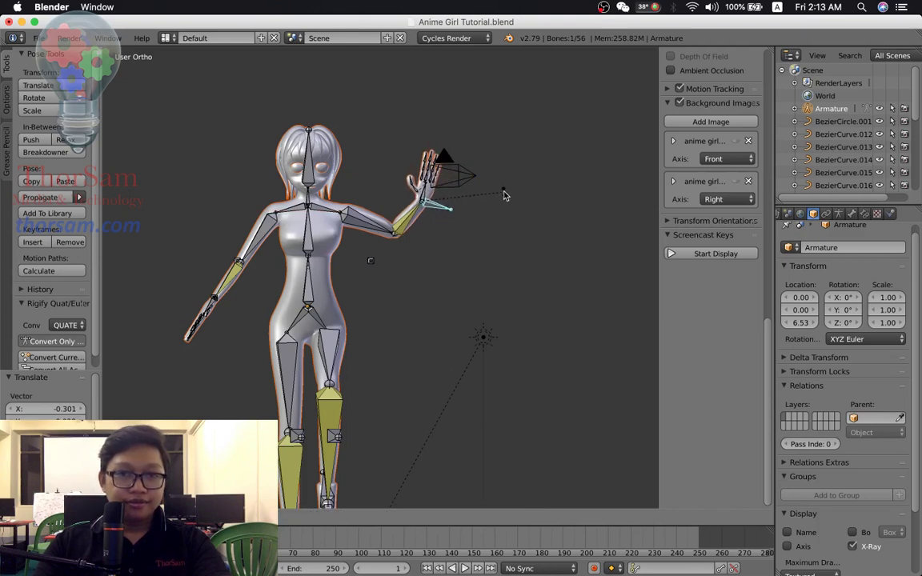
pyautogui.rightClick(505, 195)
pyautogui.scroll(2, 453, 281)
pyautogui.scroll(1, 453, 280)
pyautogui.scroll(-1, 453, 280)
pyautogui.scroll(-2, 446, 282)
pyautogui.scroll(-2, 446, 284)
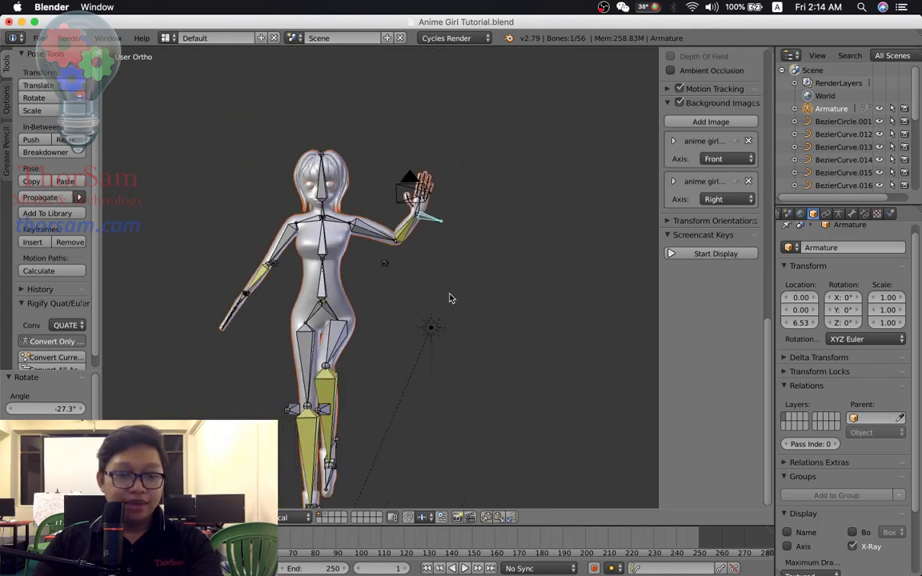
pyautogui.hotkey('shift', 'z')
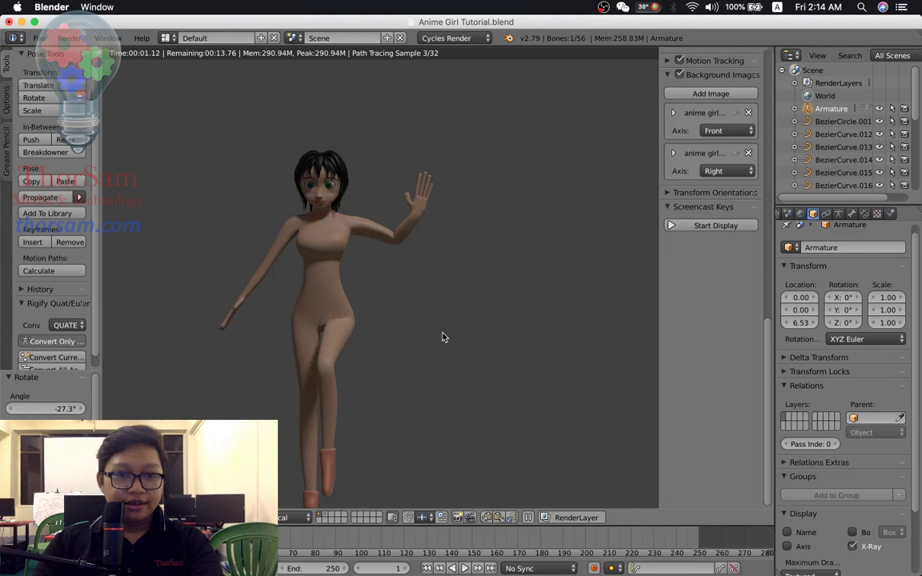
pyautogui.moveTo(445, 337); pyautogui.dragTo(421, 339, button='middle')
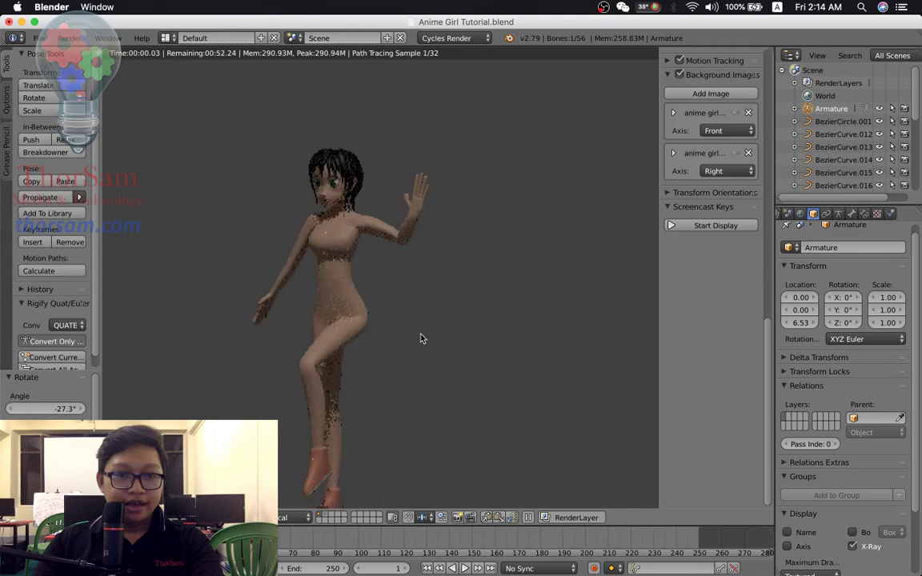
pyautogui.moveTo(358, 366)
pyautogui.mouseDown(button='middle')
pyautogui.moveTo(389, 339)
pyautogui.moveTo(497, 354)
pyautogui.mouseUp(button='middle')
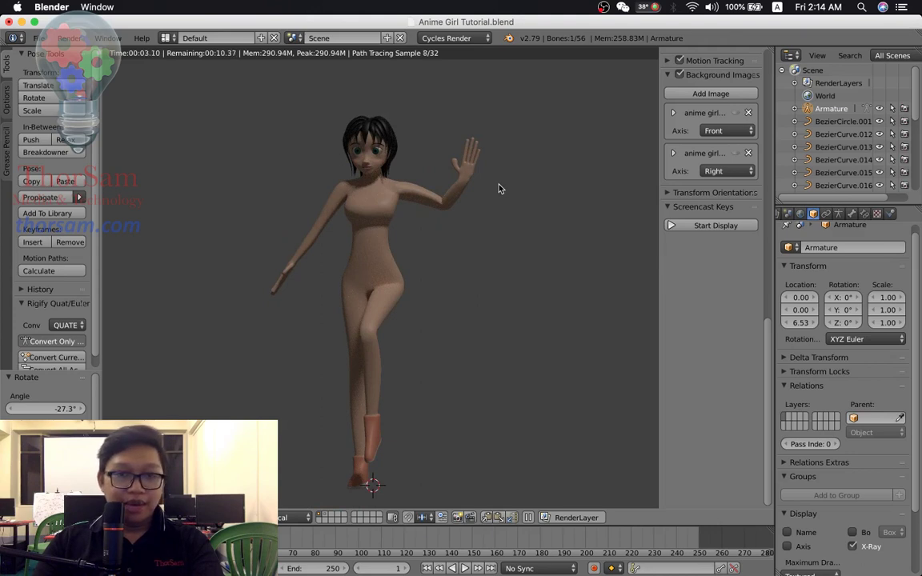
pyautogui.hotkey('shift', 'z')
pyautogui.scroll(5, 497, 181)
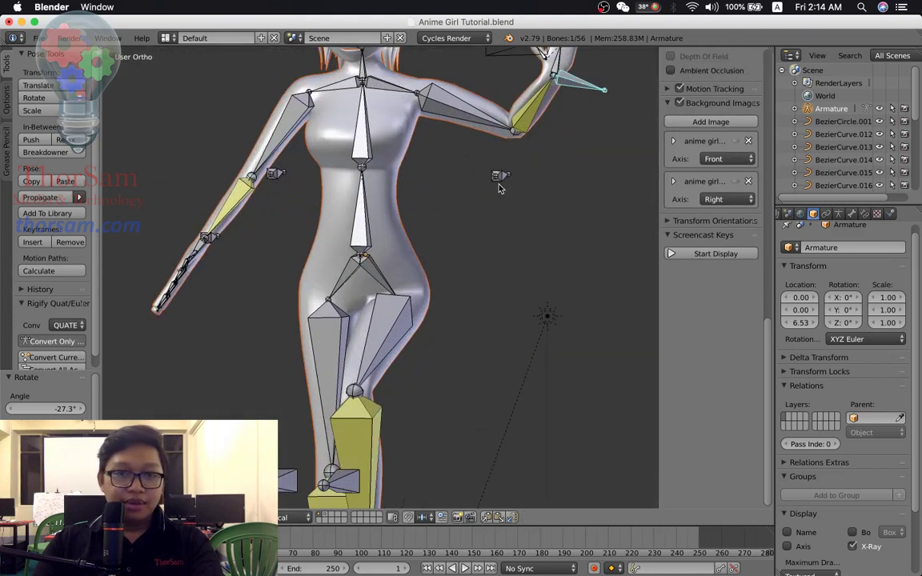
# Frame the hand and rotate a finger bone, including trackball rotation, then clear its rotation
pyautogui.press('KP_Decimal')
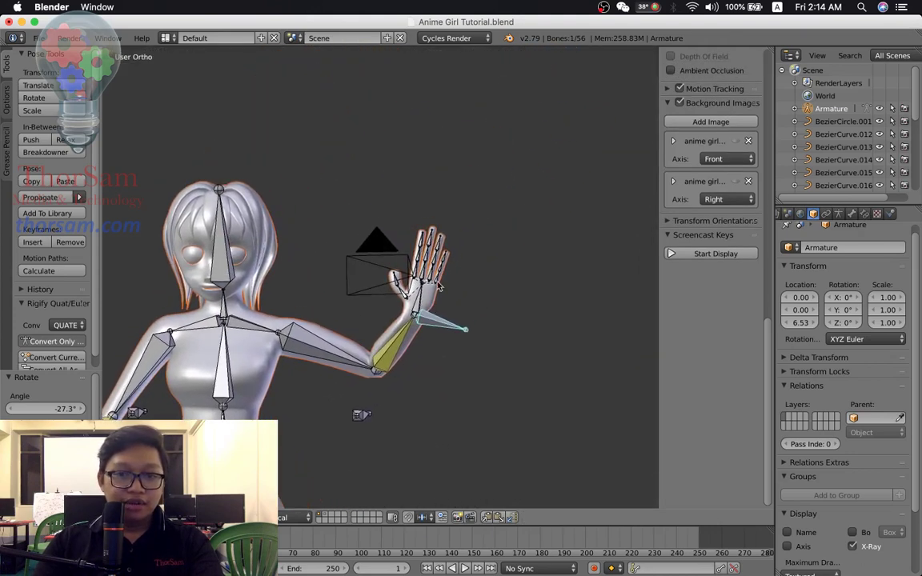
pyautogui.scroll(2, 438, 283)
pyautogui.scroll(2, 438, 283)
pyautogui.scroll(2, 438, 284)
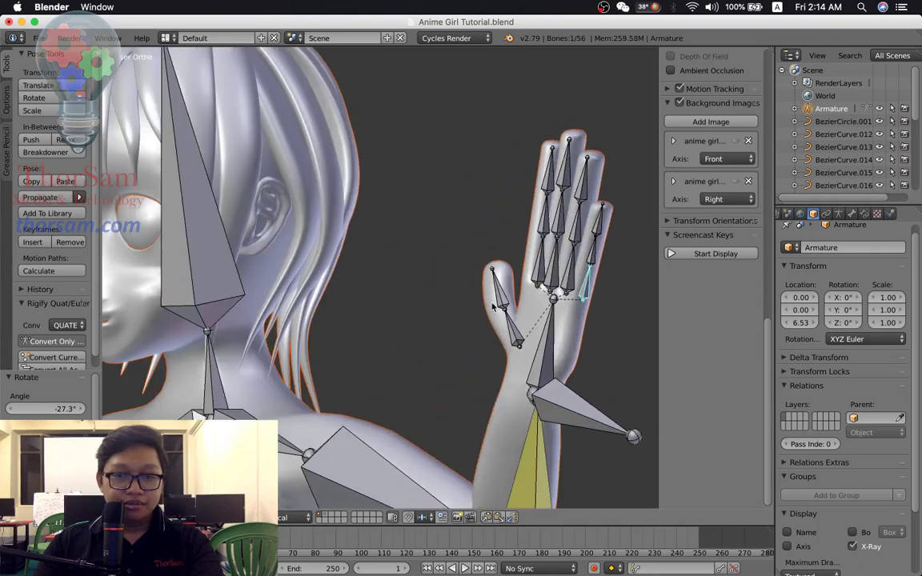
pyautogui.hscroll(10, 464, 304)
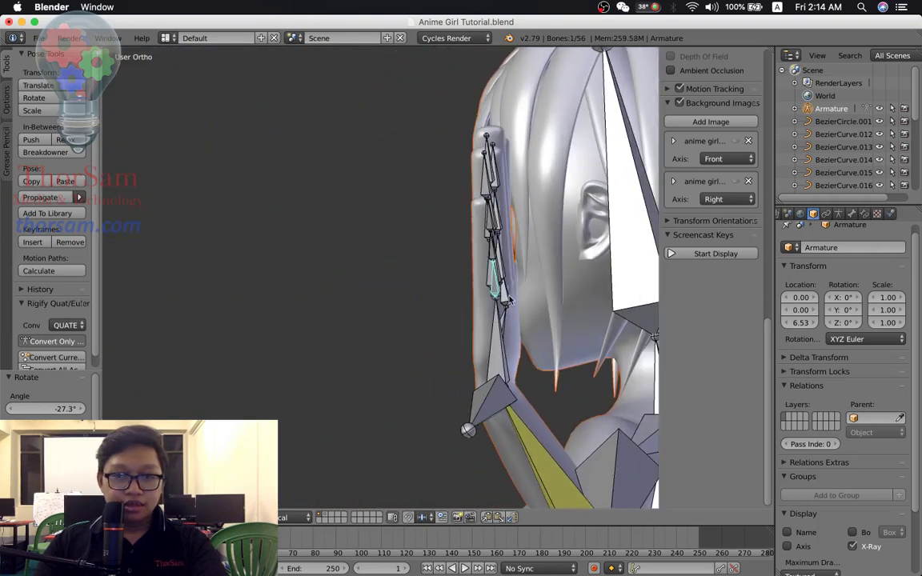
pyautogui.press('r')
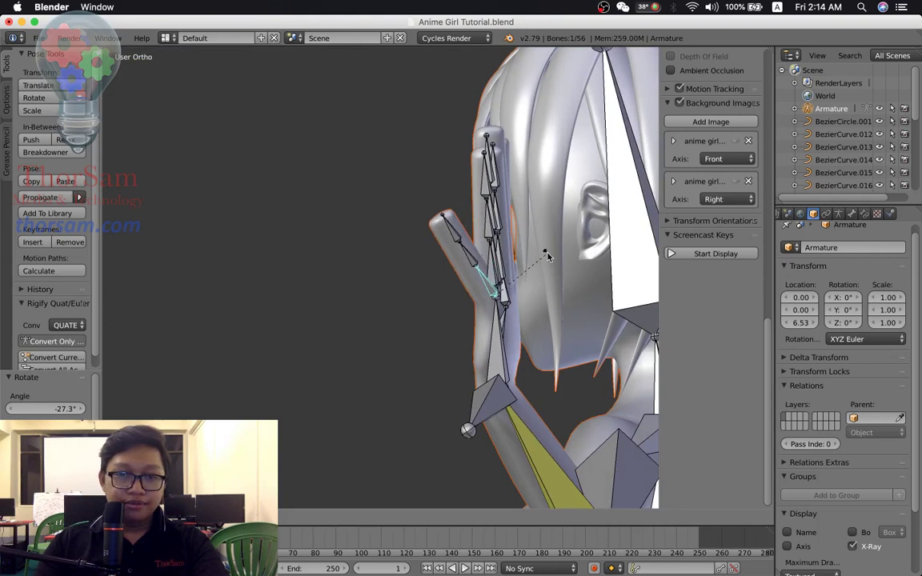
pyautogui.click(545, 253)
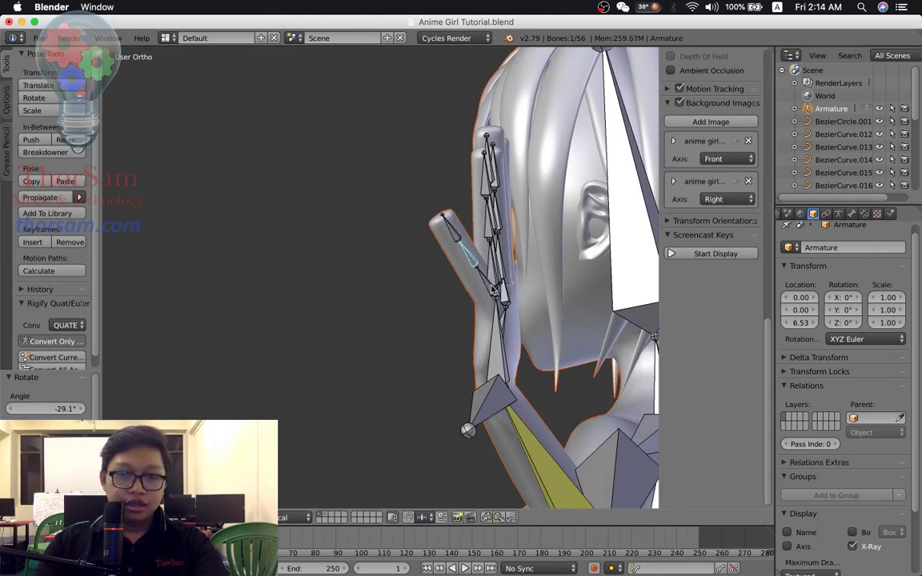
pyautogui.press('r')
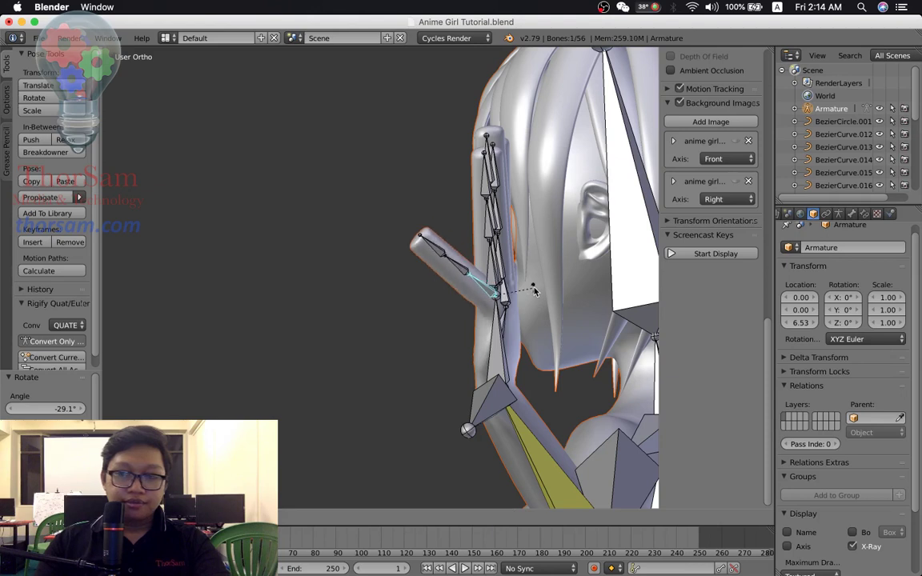
pyautogui.press('r')
pyautogui.click(541, 310)
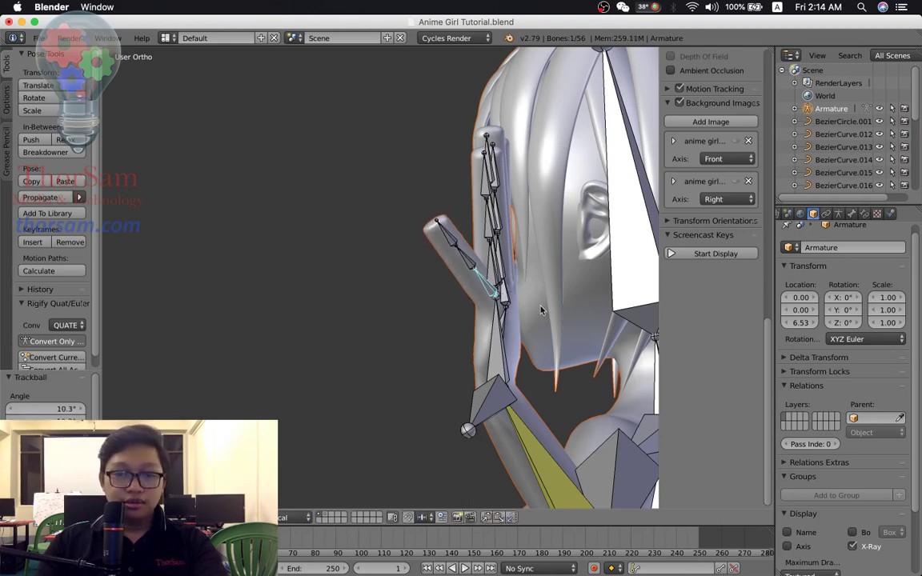
pyautogui.hotkey('alt', 'r')
# From a side view of the hand, bend the finger bone outward
pyautogui.press('KP_Decimal')
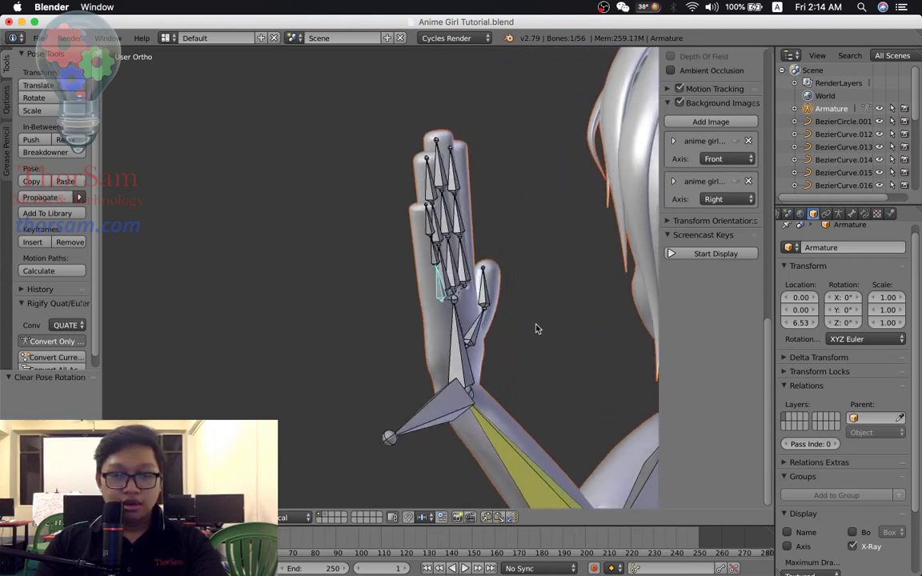
pyautogui.moveTo(426, 299); pyautogui.dragTo(390, 306, button='middle')
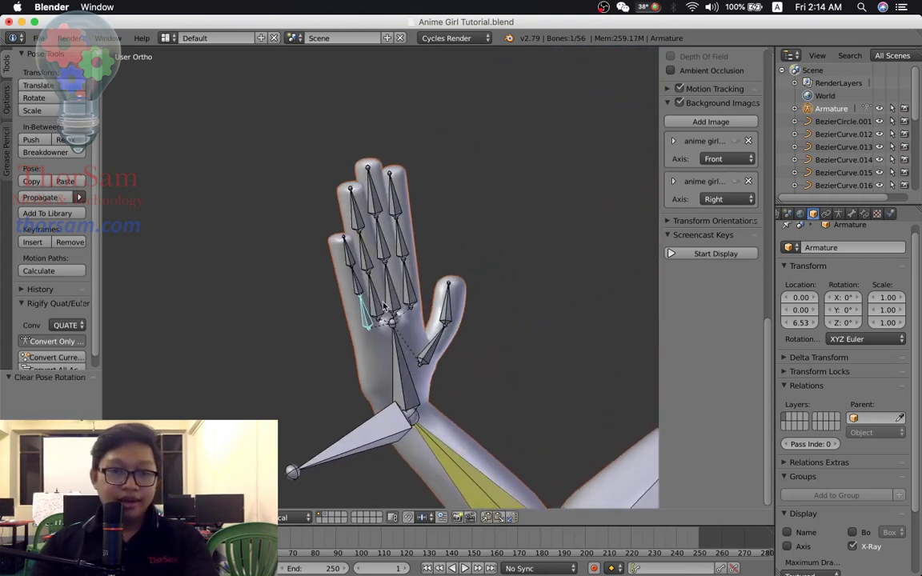
pyautogui.moveTo(402, 315); pyautogui.dragTo(452, 308, button='middle')
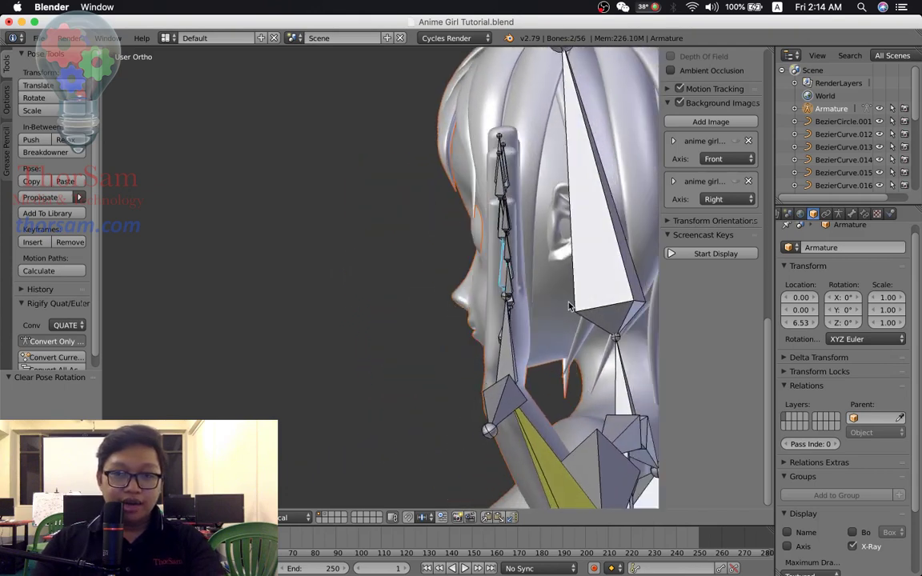
pyautogui.press('r')
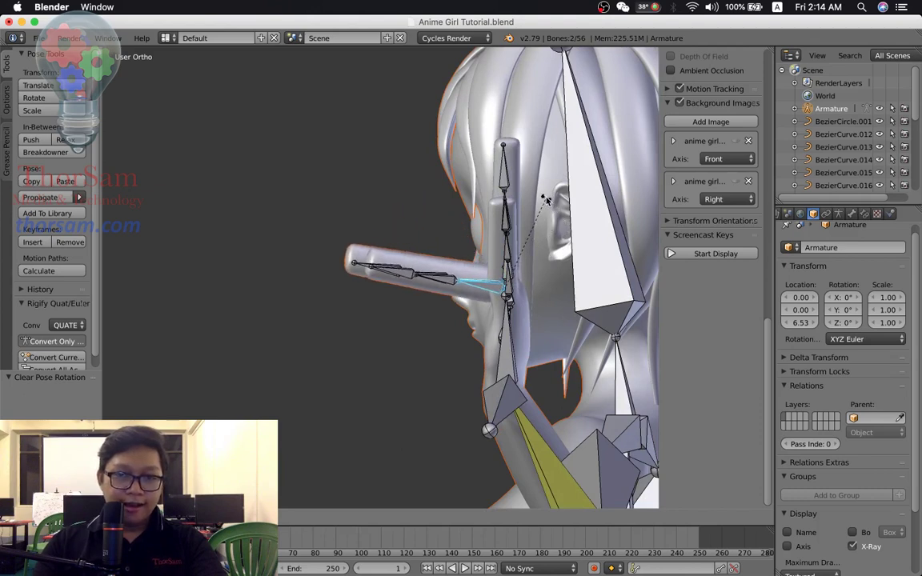
pyautogui.click(539, 185)
pyautogui.moveTo(540, 185)
pyautogui.mouseDown(button='middle')
pyautogui.moveTo(469, 304)
pyautogui.moveTo(405, 336)
pyautogui.mouseUp(button='middle')
# Curl the middle finger bone and the lower finger bone toward the palm
pyautogui.rightClick(405, 338)
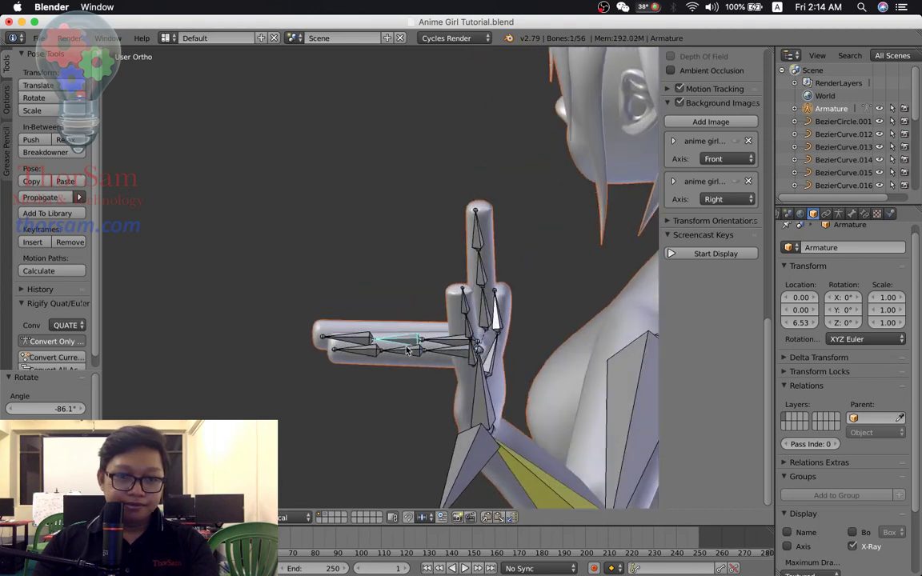
pyautogui.moveTo(409, 354)
pyautogui.mouseDown(button='middle')
pyautogui.moveTo(434, 363)
pyautogui.moveTo(442, 342)
pyautogui.moveTo(522, 338)
pyautogui.moveTo(544, 316)
pyautogui.mouseUp(button='middle')
pyautogui.press('r')
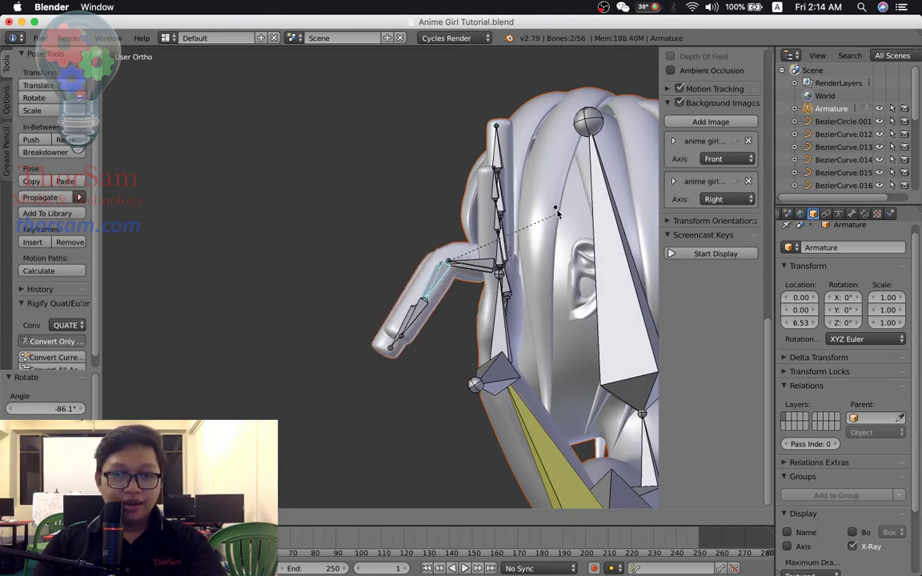
pyautogui.click(536, 167)
pyautogui.rightClick(434, 337)
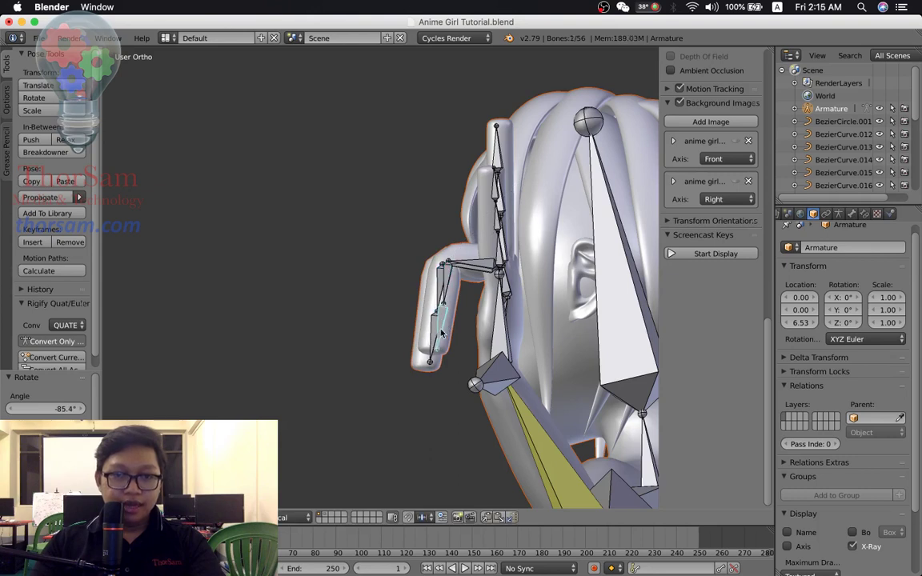
pyautogui.press('r')
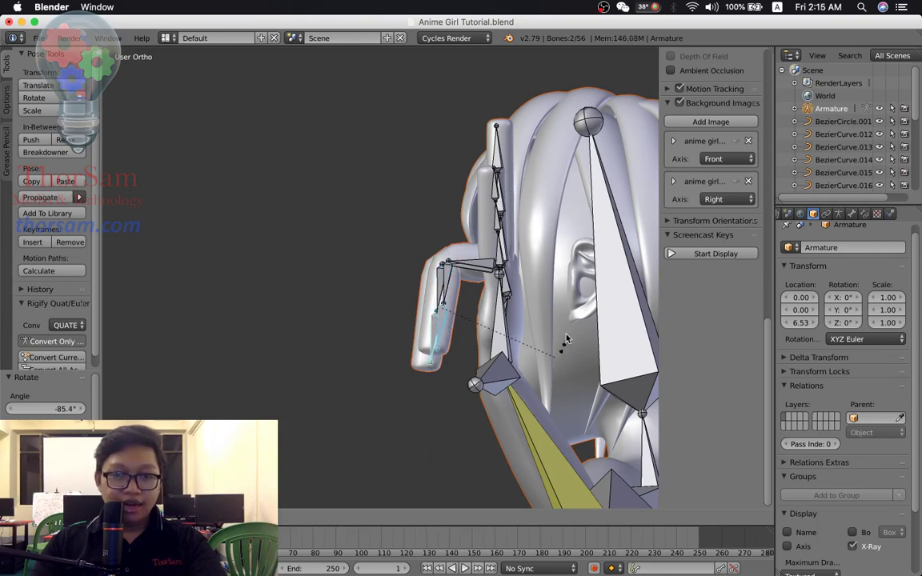
pyautogui.click(550, 398)
pyautogui.moveTo(551, 398); pyautogui.dragTo(597, 402, button='middle')
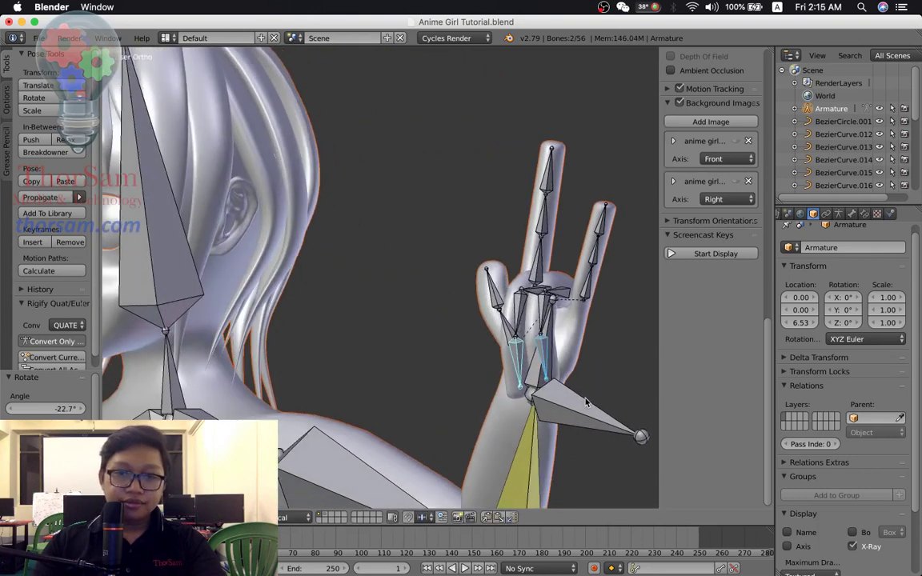
# Bend the middle and ring finger bones toward the palm
pyautogui.rightClick(526, 314)
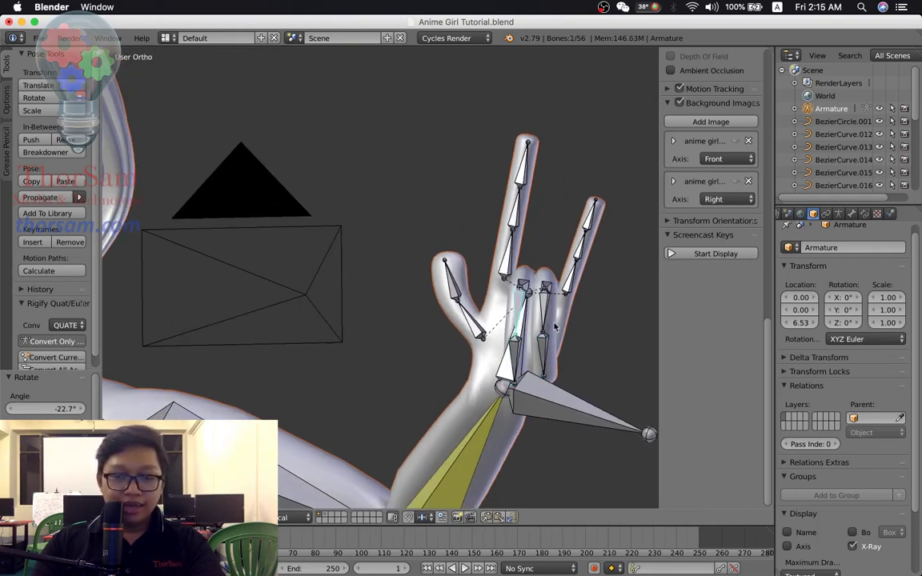
pyautogui.moveTo(550, 322); pyautogui.dragTo(563, 331, button='middle')
pyautogui.press('r')
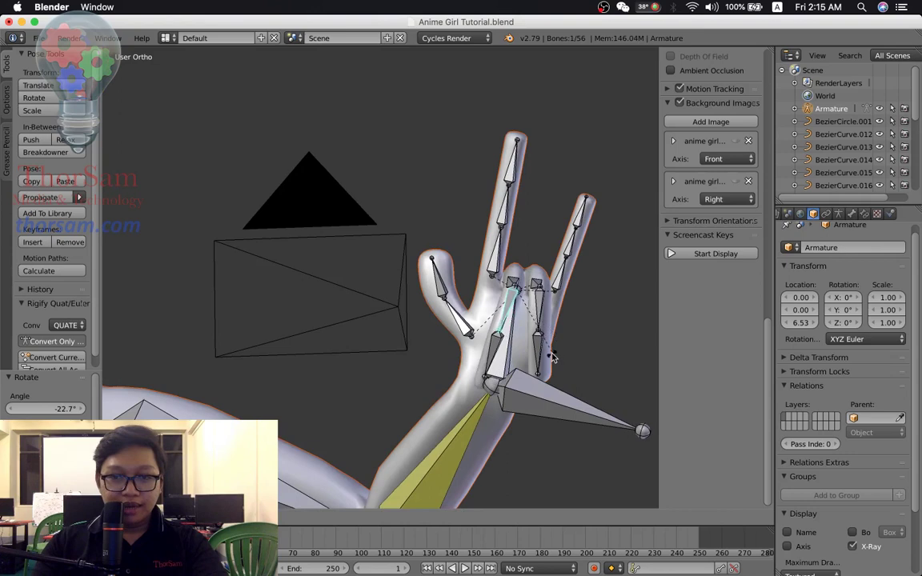
pyautogui.click(570, 343)
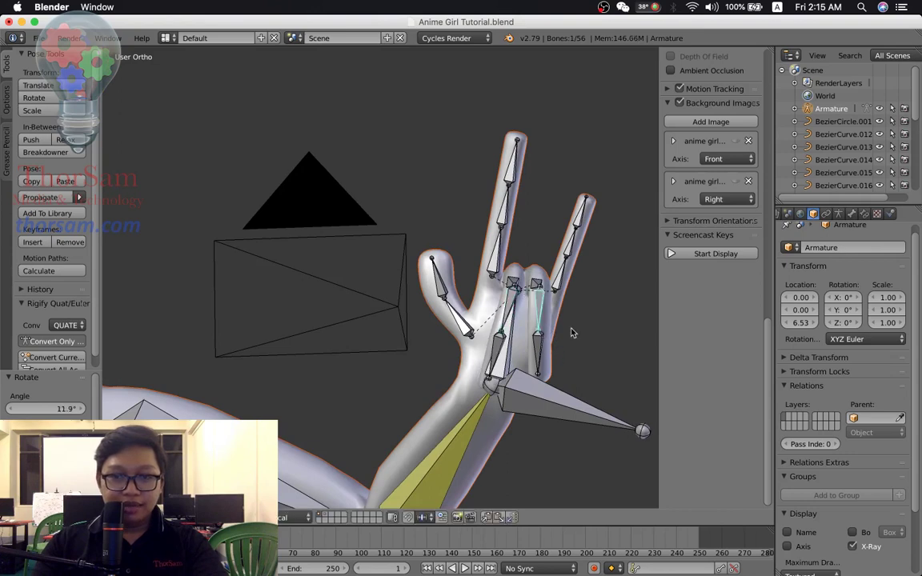
pyautogui.rightClick(569, 346)
pyautogui.press('r')
pyautogui.click(570, 349)
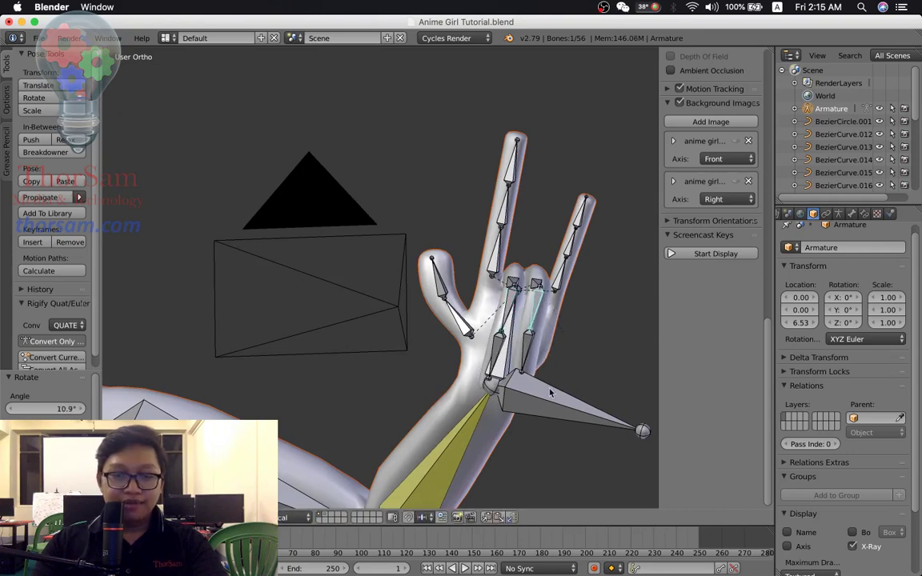
pyautogui.scroll(-4, 550, 391)
pyautogui.scroll(-3, 539, 394)
# Tilt the hand bone about -10.4°, then preview the scene in rendered shading
pyautogui.rightClick(446, 321)
pyautogui.press('r')
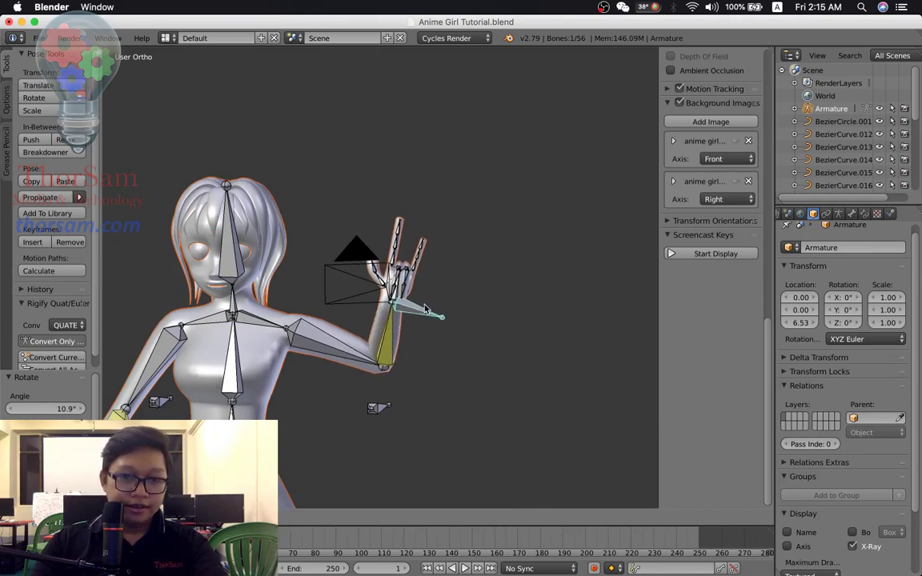
pyautogui.click(439, 313)
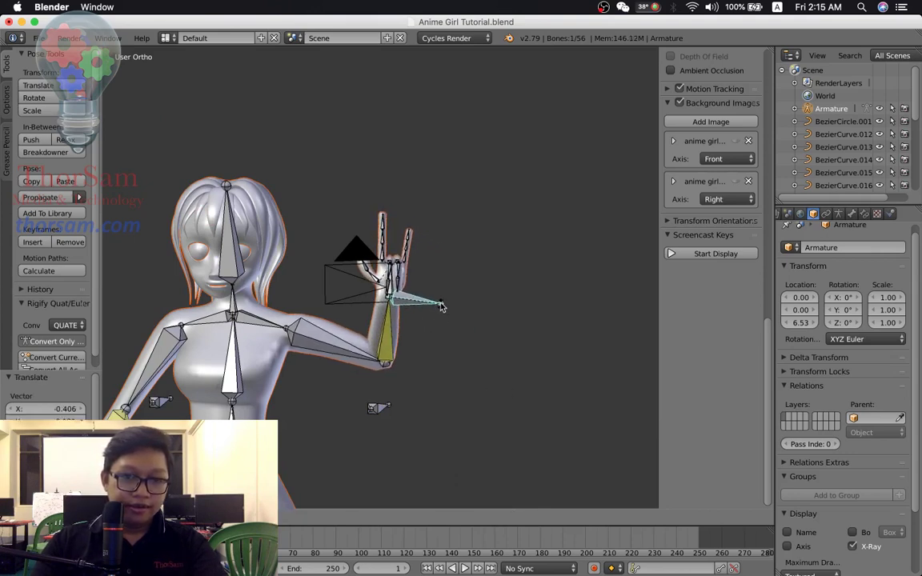
pyautogui.click(441, 306)
pyautogui.hotkey('shift', 'z')
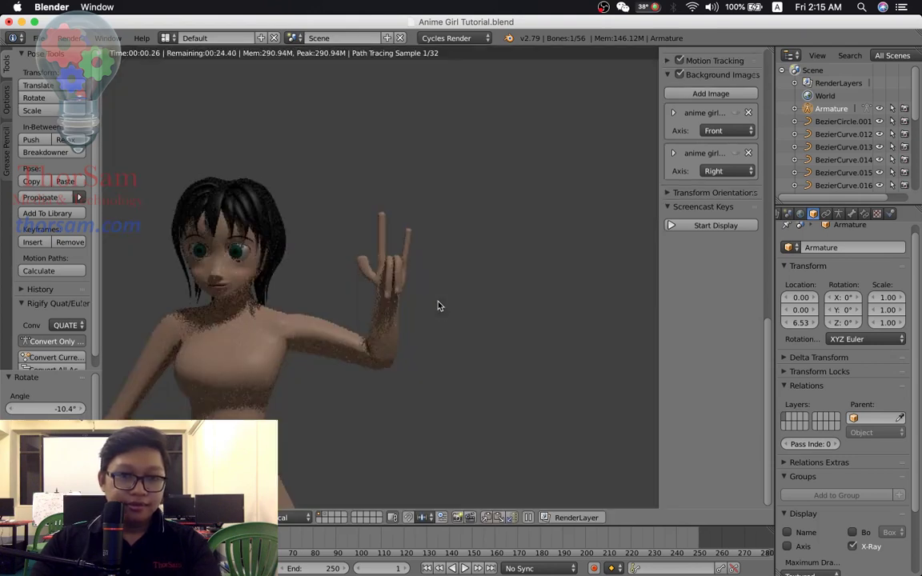
pyautogui.moveTo(438, 326)
pyautogui.mouseDown(button='middle')
pyautogui.moveTo(400, 344)
pyautogui.moveTo(468, 217)
pyautogui.mouseUp(button='middle')
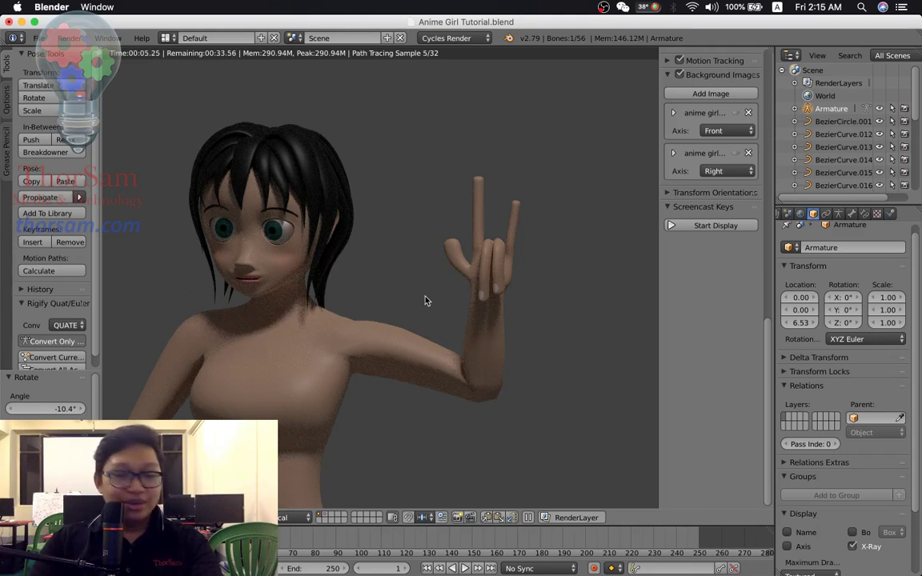
pyautogui.hotkey('shift', 'z')
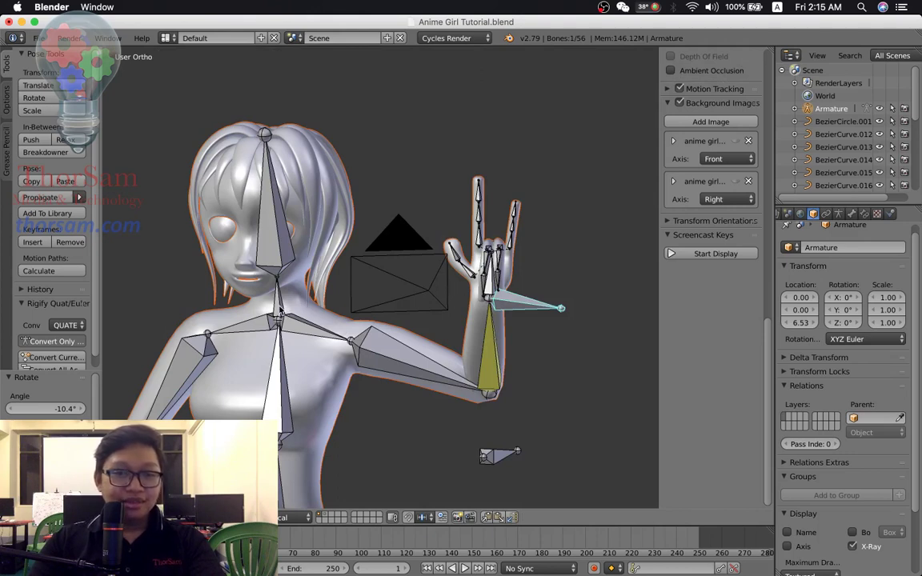
# Tilt the head bone around Z, then clear its rotation so the head faces straight ahead
pyautogui.rightClick(280, 311)
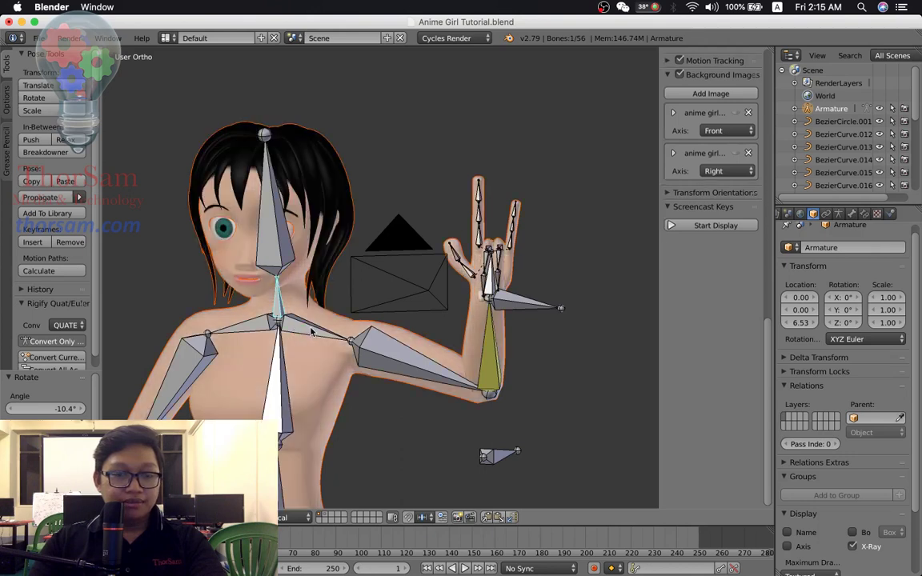
pyautogui.press('r')
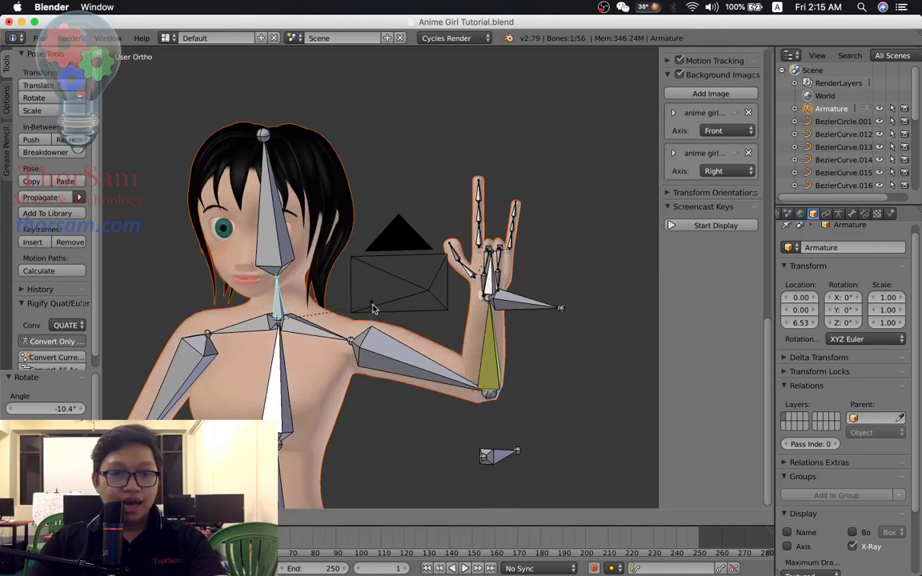
pyautogui.press('z')
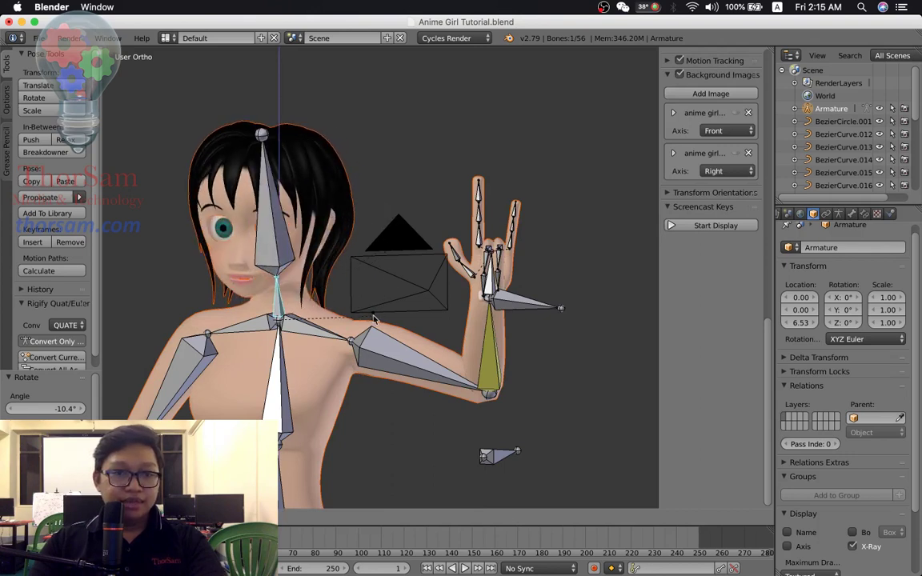
pyautogui.click(419, 222)
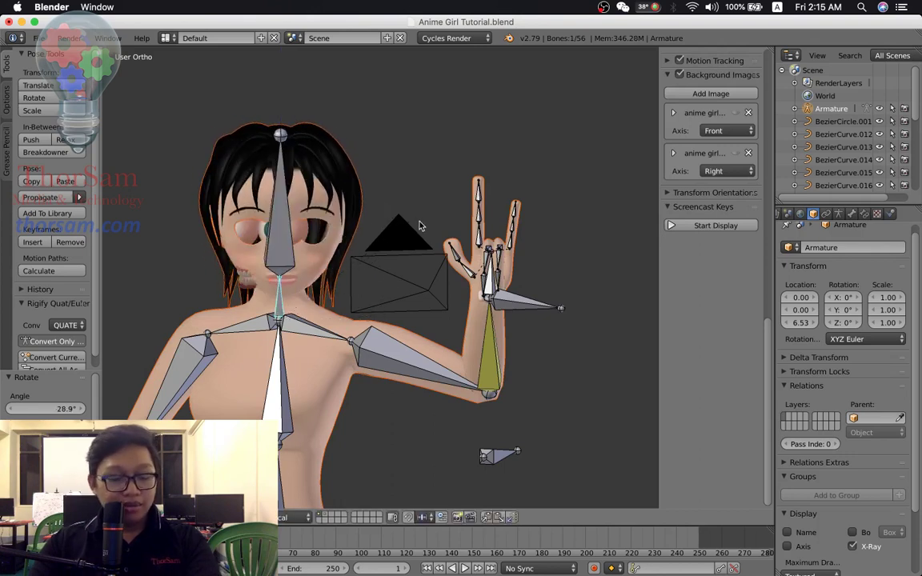
pyautogui.hotkey('alt', 'r')
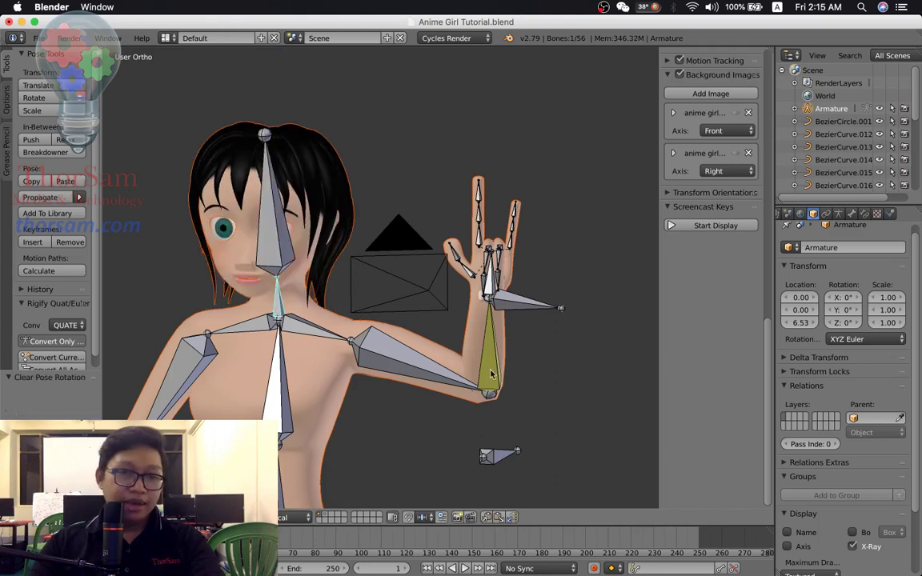
pyautogui.moveTo(511, 385); pyautogui.dragTo(514, 394, button='middle')
pyautogui.scroll(-2, 514, 394)
pyautogui.scroll(-3, 515, 393)
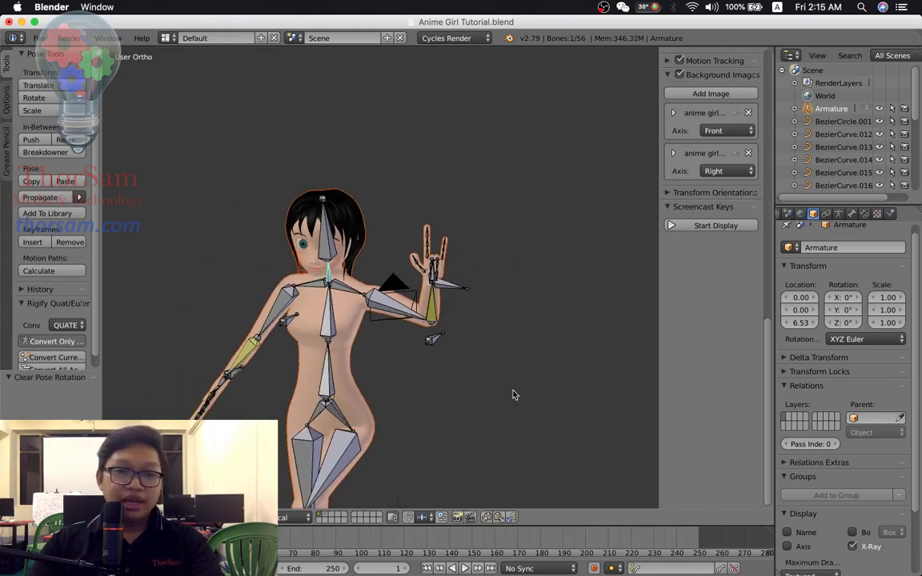
# Check the shot through the scene camera, then orbit in close on the raised hand
pyautogui.scroll(-3, 515, 394)
pyautogui.moveTo(437, 378); pyautogui.dragTo(443, 369, button='middle')
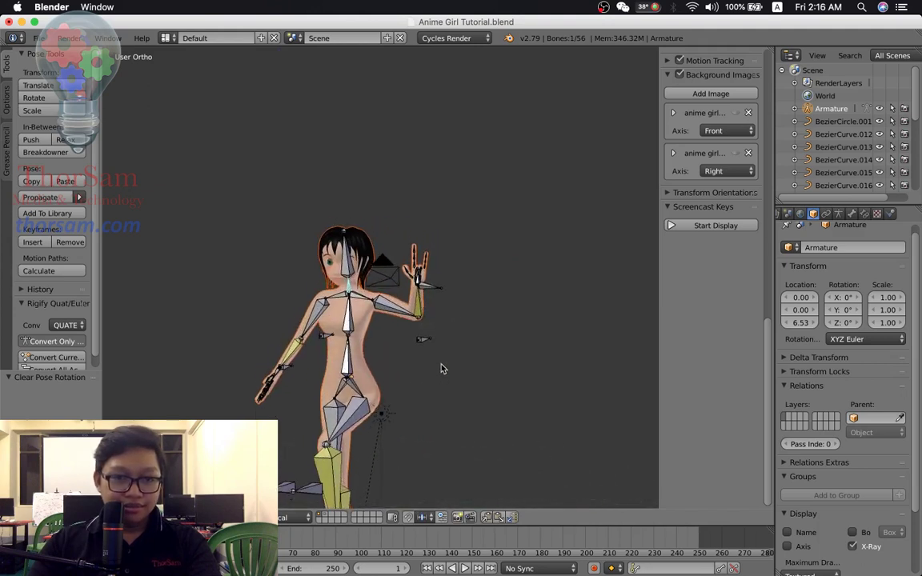
pyautogui.keyDown('shift'); pyautogui.moveTo(438, 410); pyautogui.dragTo(438, 366, button='middle'); pyautogui.keyUp('shift')
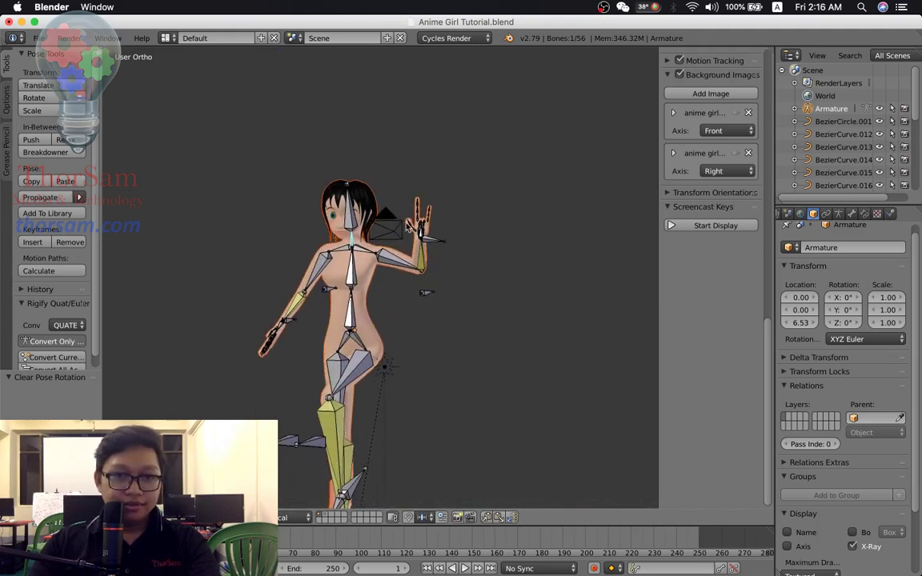
pyautogui.press('KP_0')
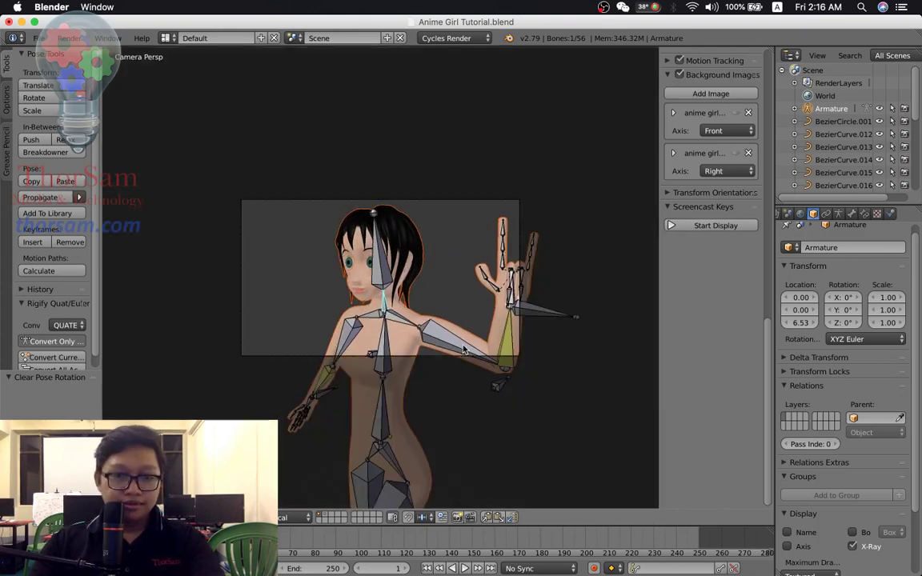
pyautogui.scroll(-3, 498, 368)
pyautogui.scroll(-2, 499, 368)
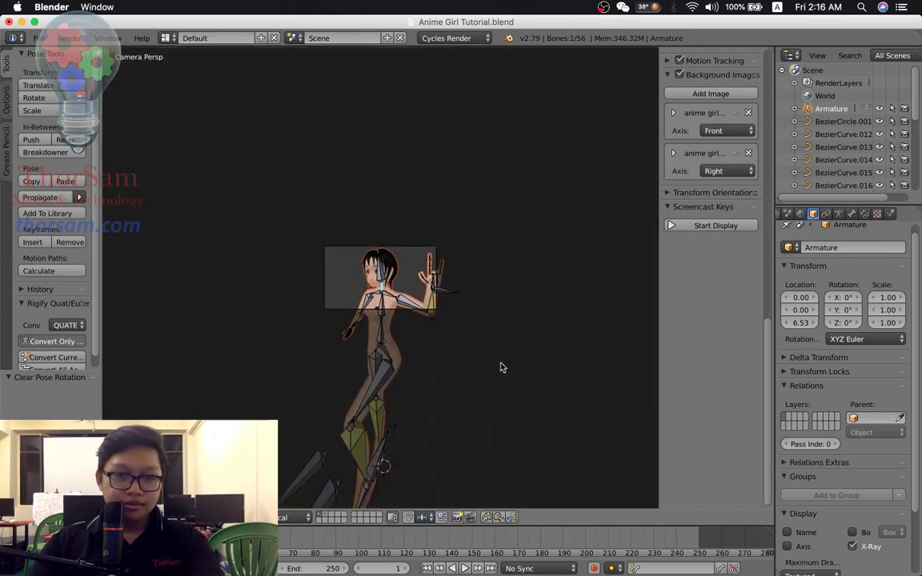
pyautogui.scroll(3, 501, 368)
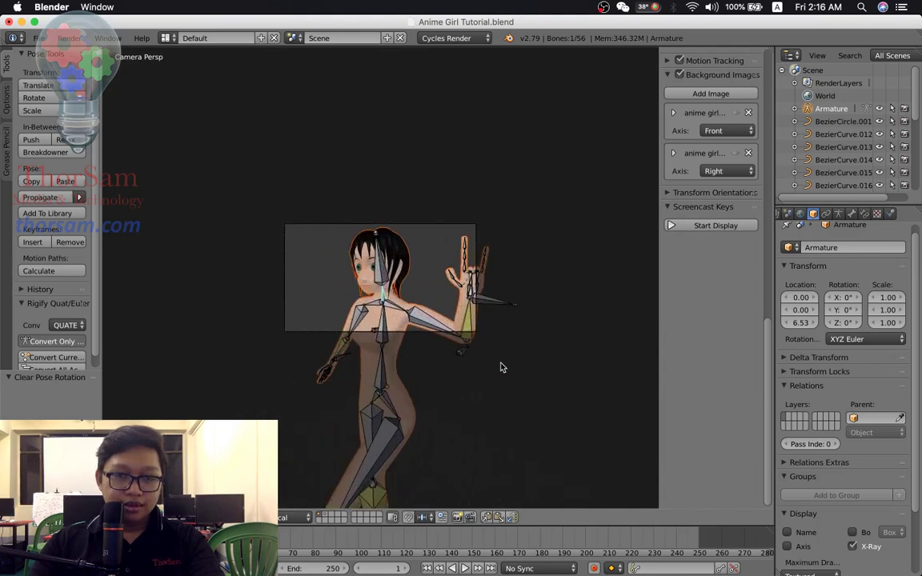
pyautogui.scroll(2, 501, 368)
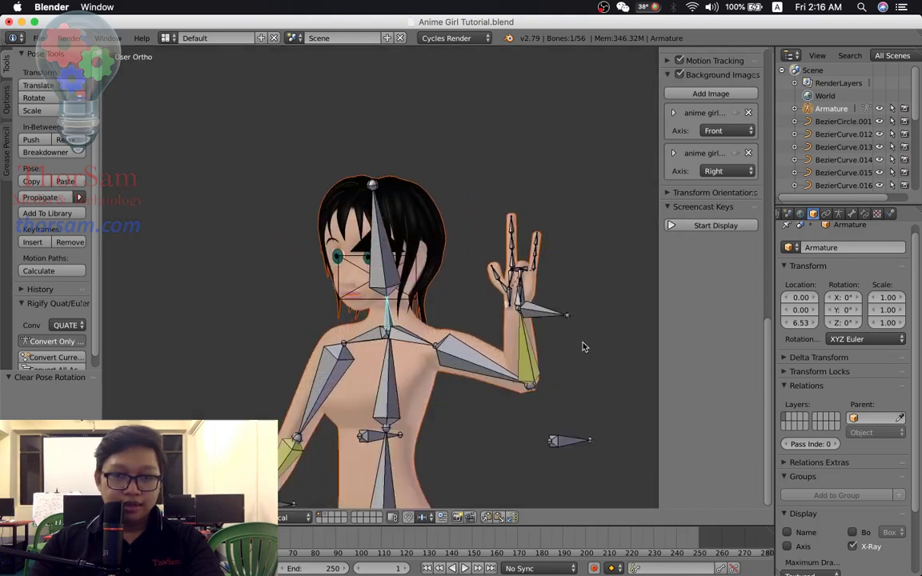
pyautogui.moveTo(524, 307)
pyautogui.mouseDown(button='middle')
pyautogui.moveTo(516, 317)
pyautogui.moveTo(534, 280)
pyautogui.mouseUp(button='middle')
pyautogui.scroll(2, 516, 317)
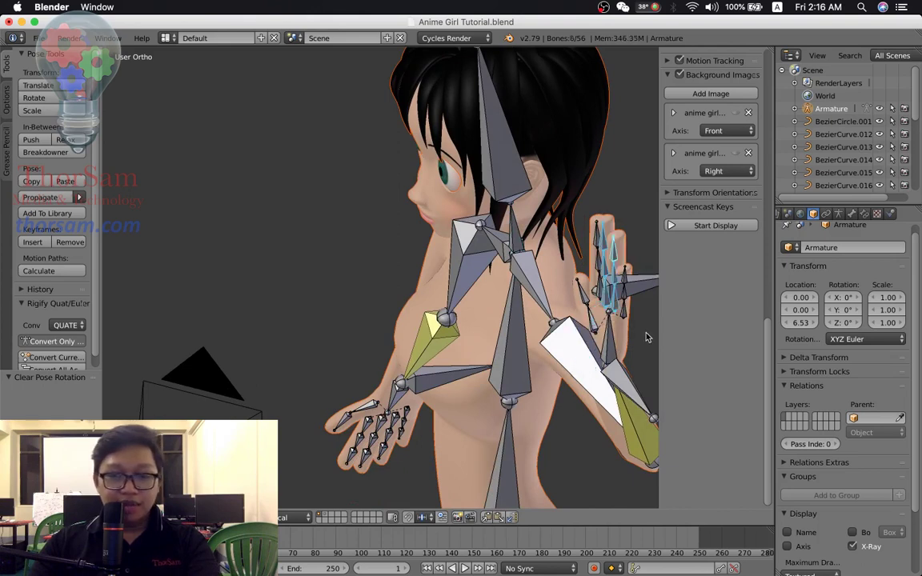
# Rotate the bone beside the raised hand 22.1° on Z
pyautogui.moveTo(645, 337); pyautogui.dragTo(596, 329, button='middle')
pyautogui.scroll(-3, 596, 329)
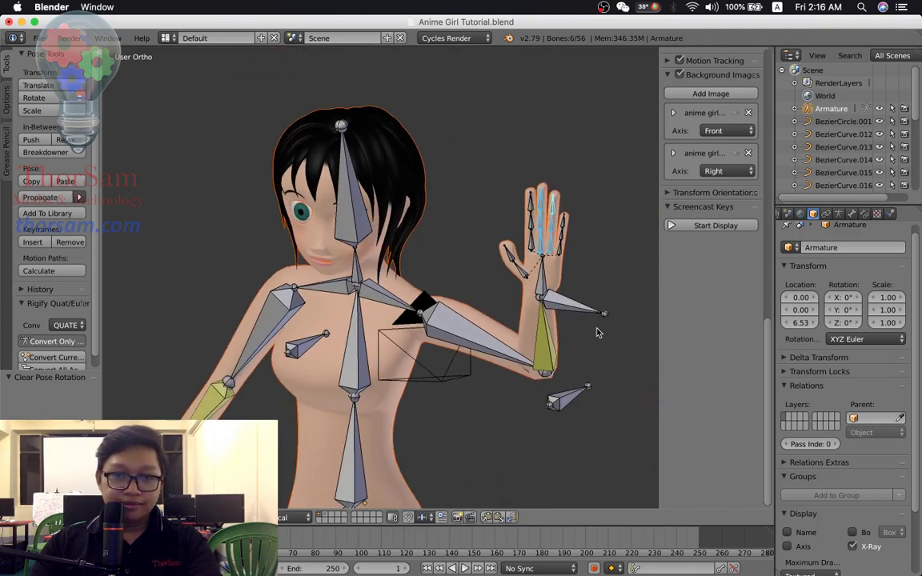
pyautogui.scroll(-2, 589, 333)
pyautogui.rightClick(480, 293)
pyautogui.press('r')
pyautogui.press('z')
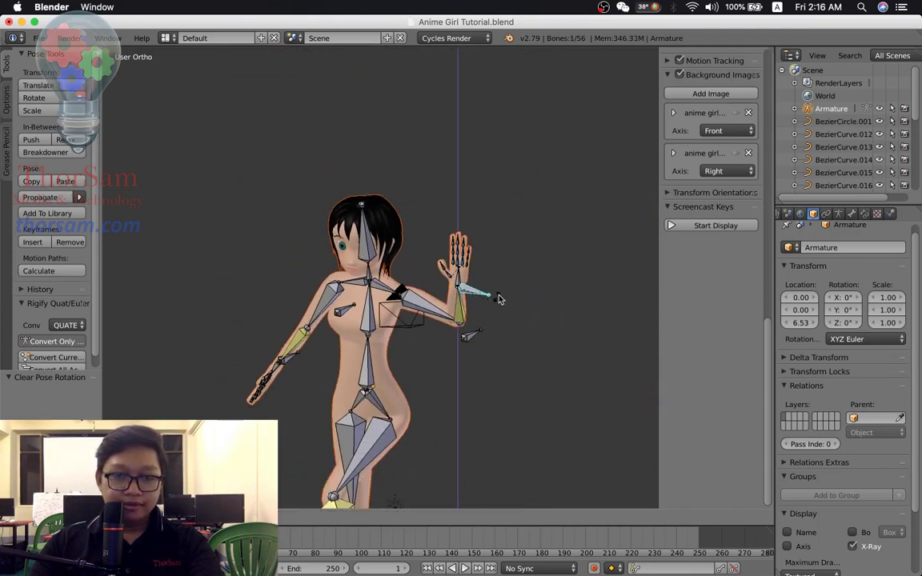
pyautogui.click(503, 291)
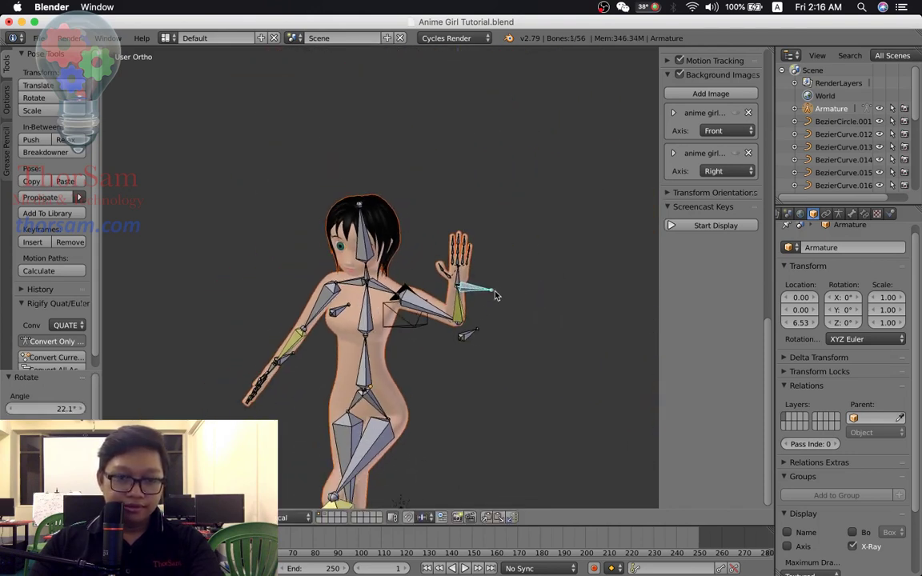
pyautogui.moveTo(501, 289); pyautogui.dragTo(496, 287, button='middle')
# Move the hand bone up and left, tilt it -32.9°, and view through the camera
pyautogui.press('g')
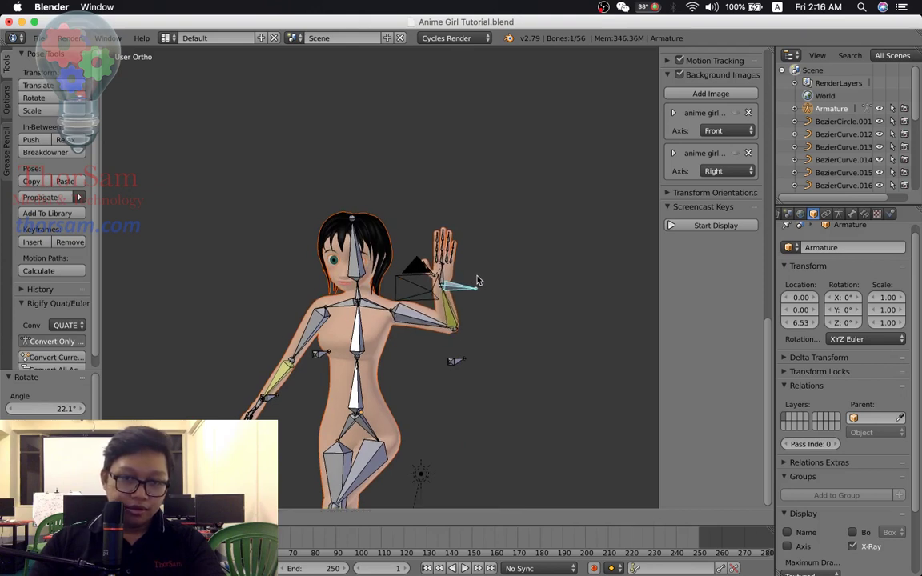
pyautogui.click(471, 266)
pyautogui.press('r')
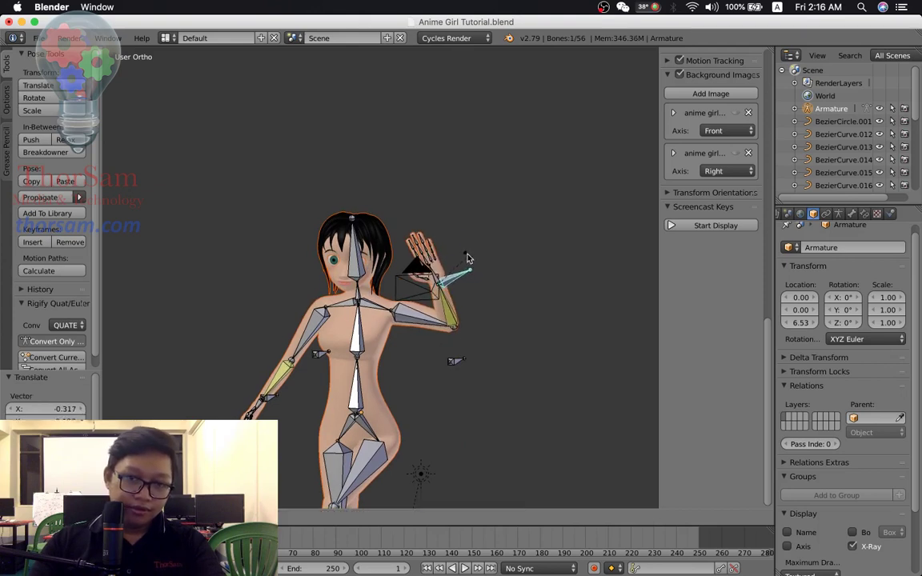
pyautogui.click(475, 309)
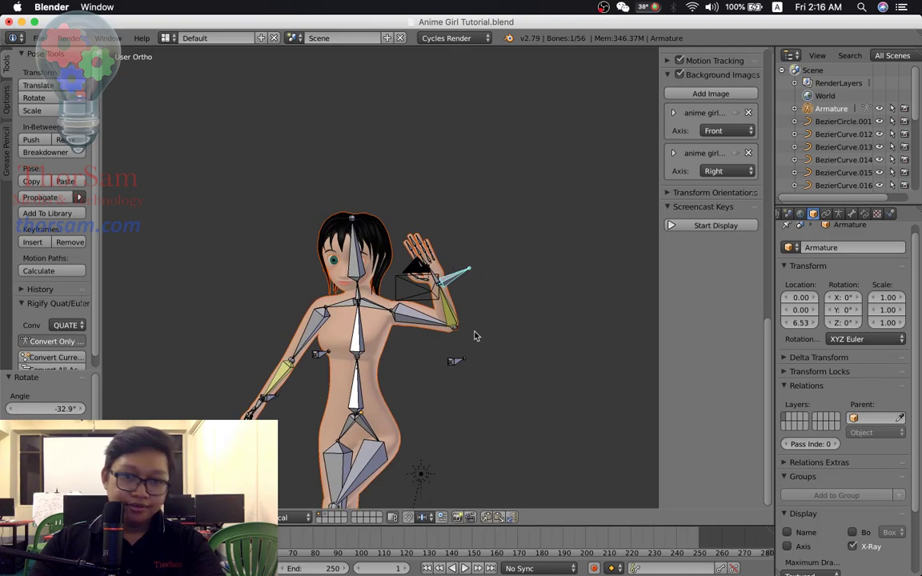
pyautogui.press('KP_0')
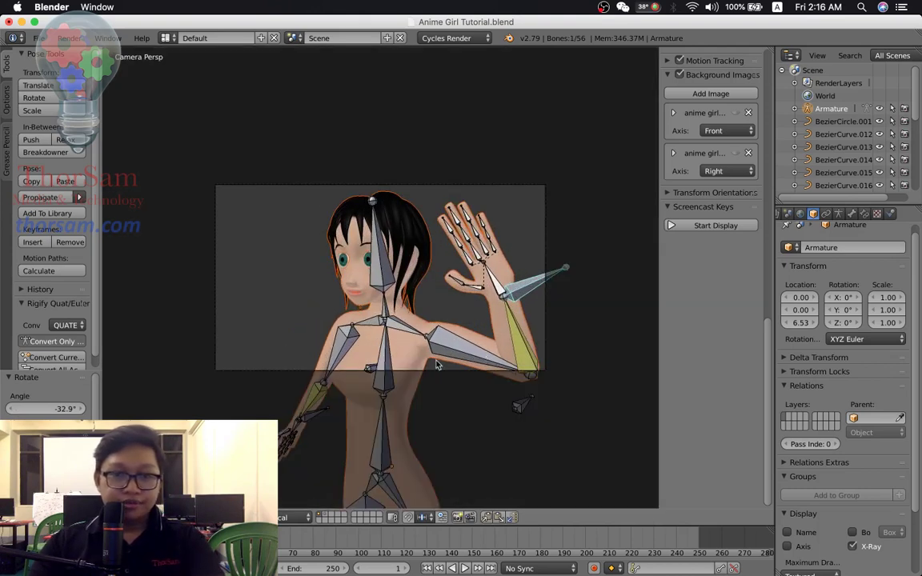
# Reframe the camera to 88.5° X and 6.4° Z, then render the frame with Cycles
pyautogui.rightClick(436, 368)
pyautogui.hotkey('shift', 'f')
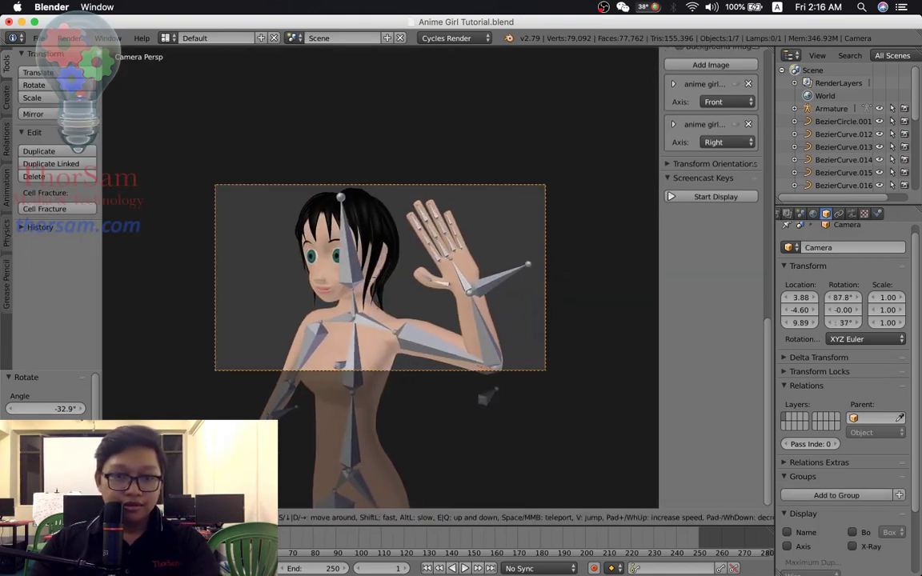
pyautogui.press('Return')
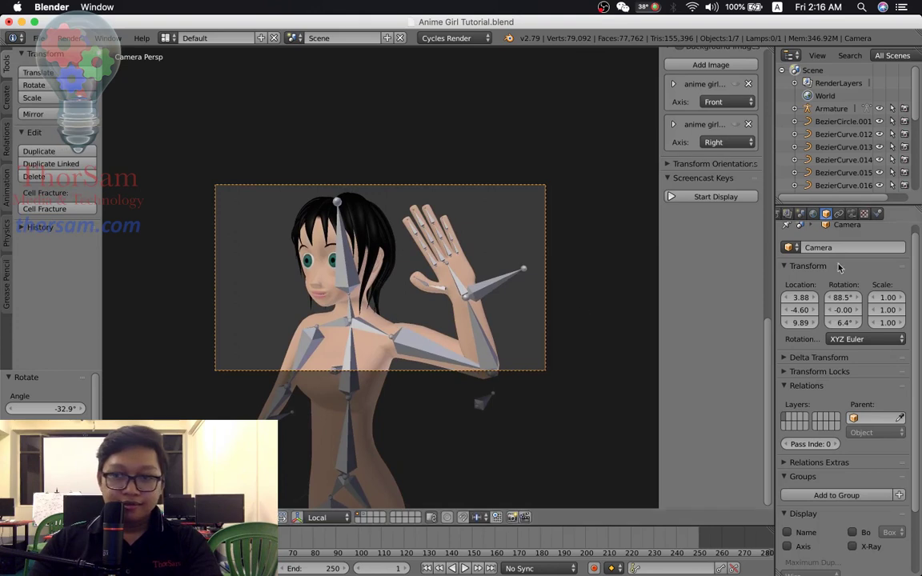
pyautogui.click(781, 215)
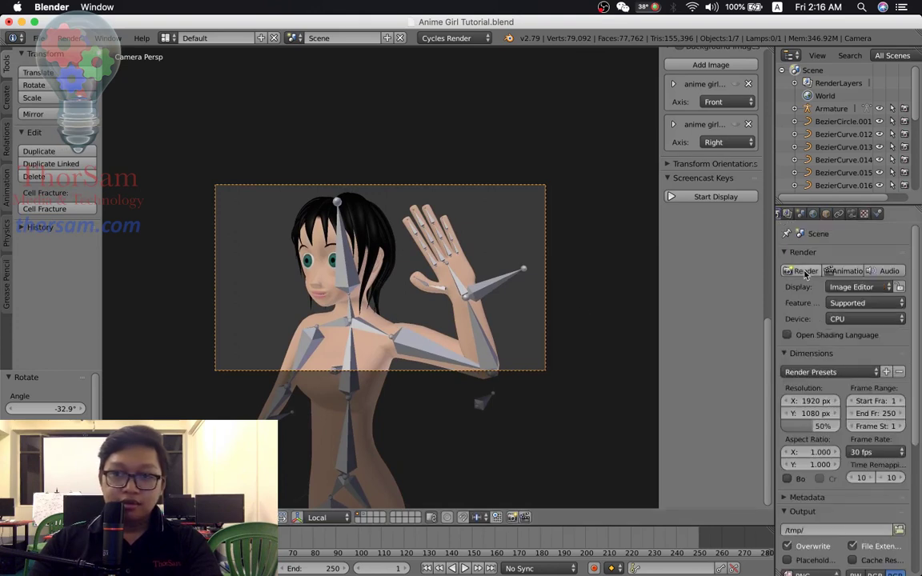
pyautogui.click(804, 271)
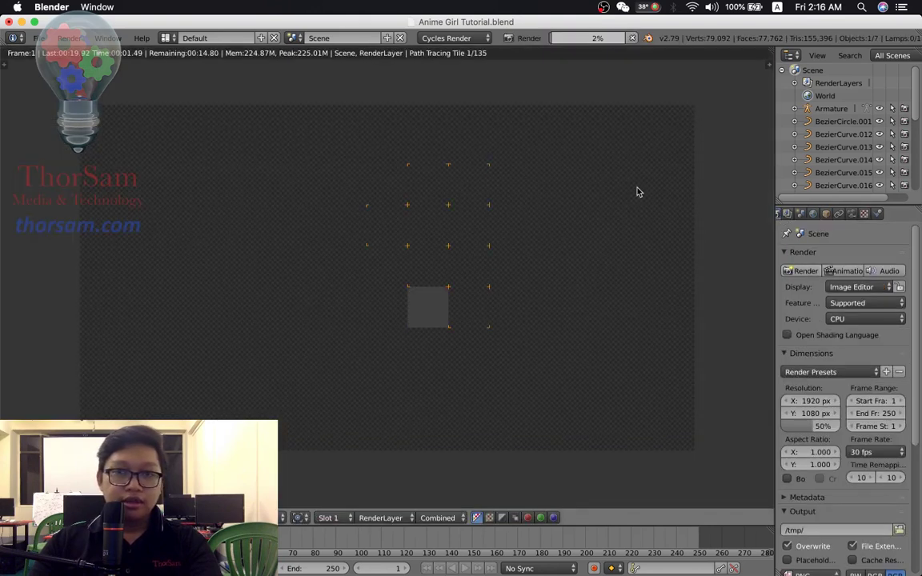